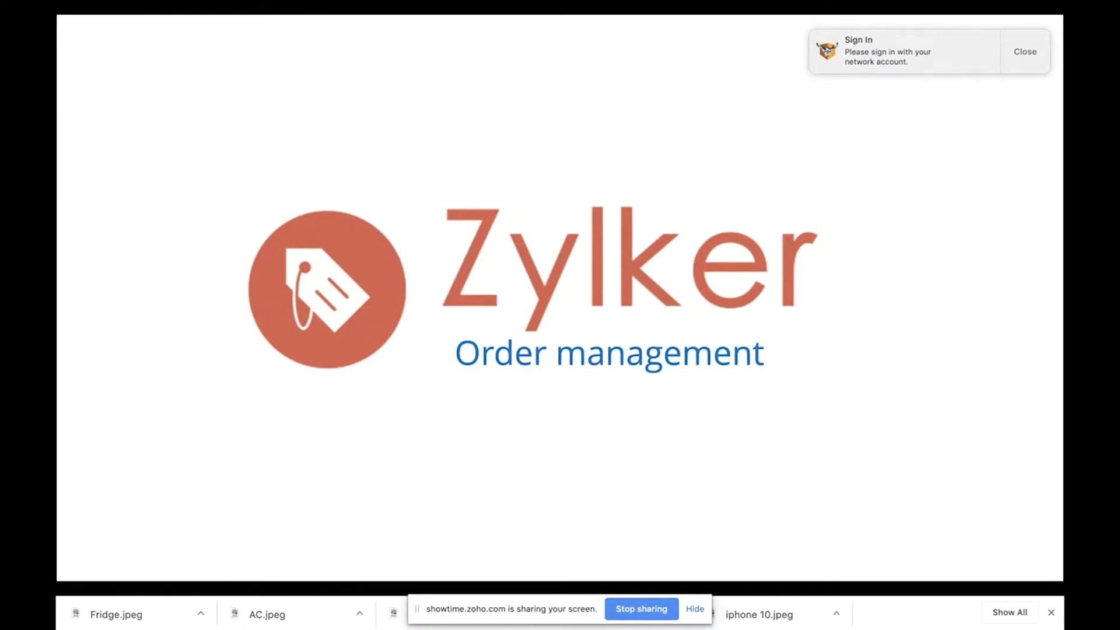
# Step: Exit the slideshow and start presenting again from the Reports slide
pyautogui.press('Escape')
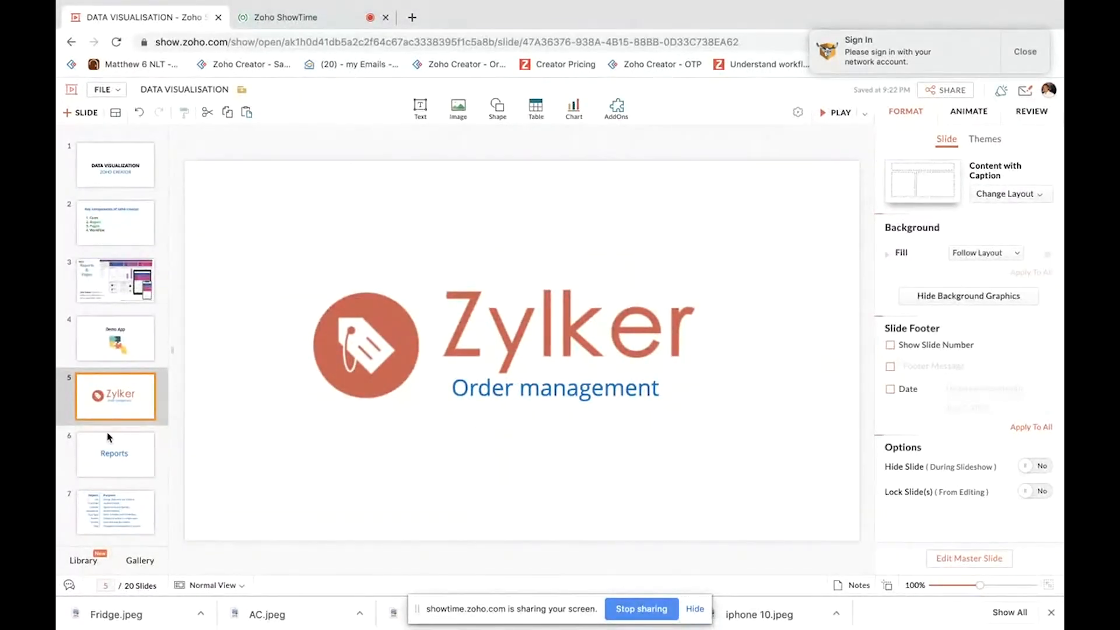
pyautogui.click(105, 447)
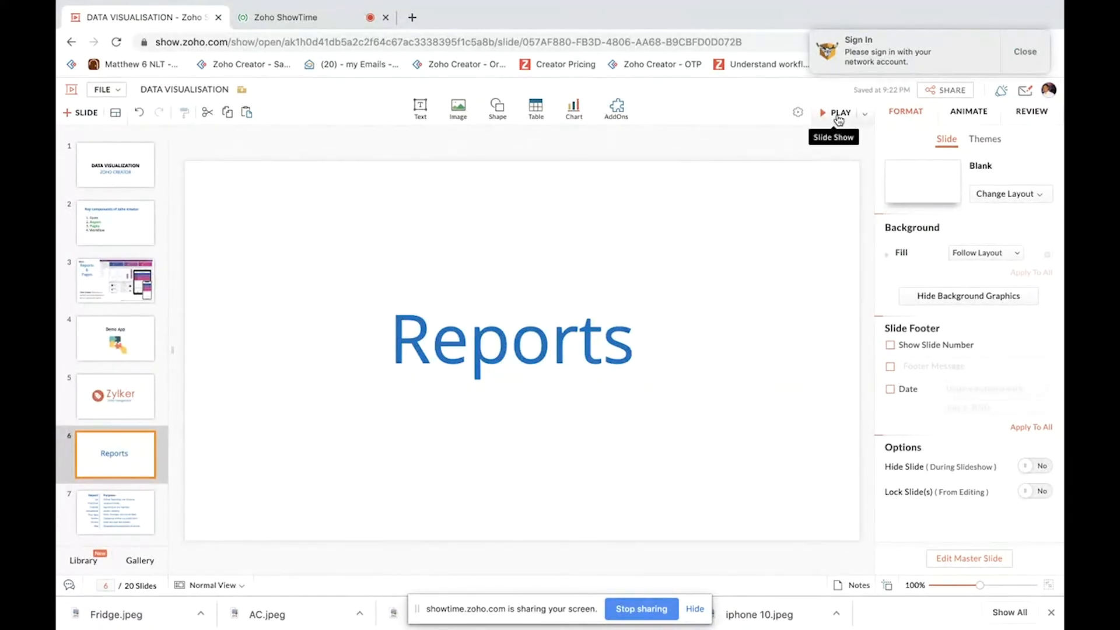
pyautogui.click(839, 117)
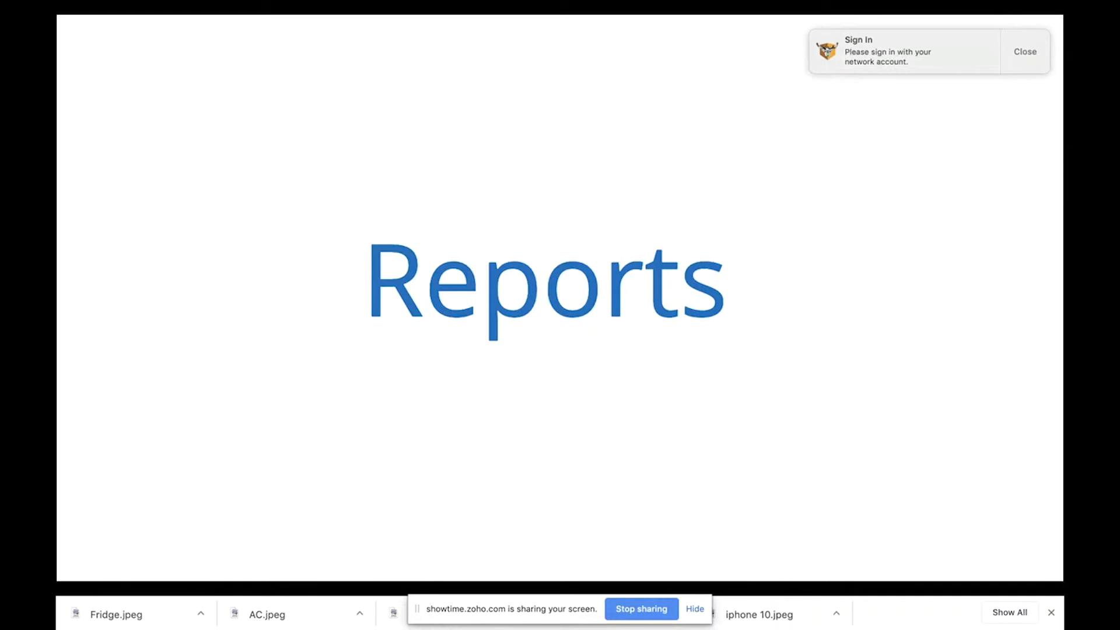
# Step: Step through the slides back to the Data Visualization title slide
pyautogui.press('Right')
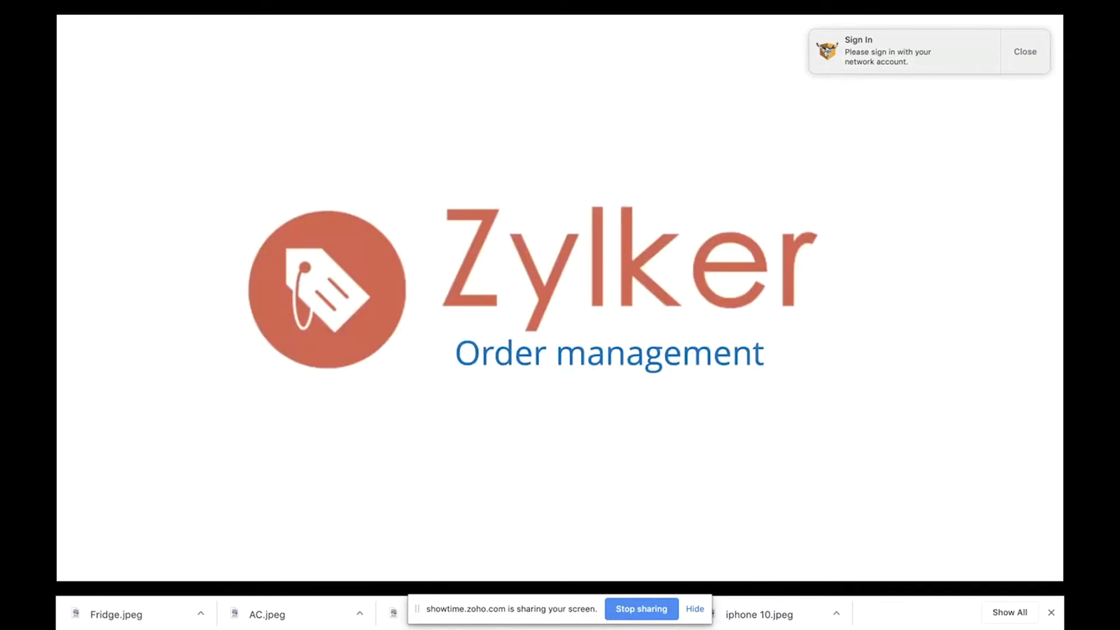
pyautogui.press('Right')
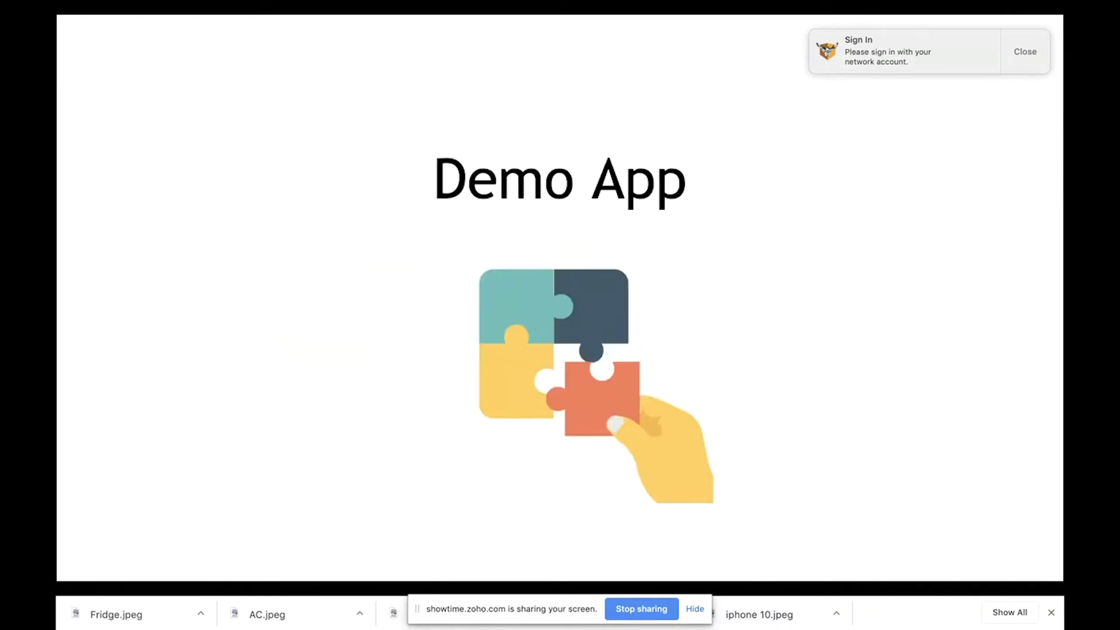
pyautogui.press('Right')
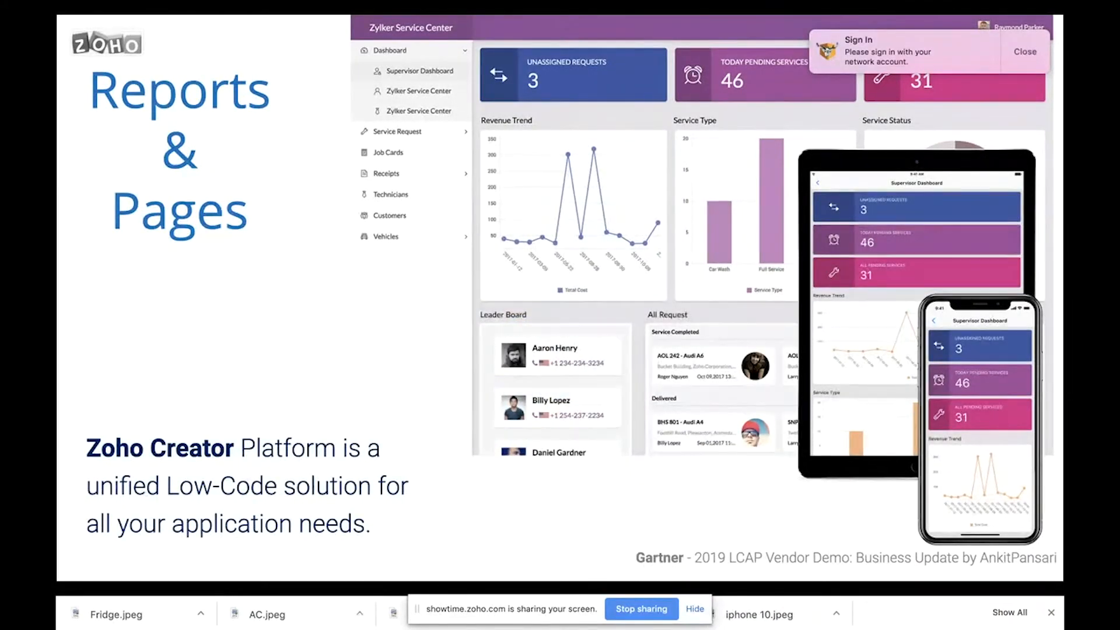
pyautogui.press('Right')
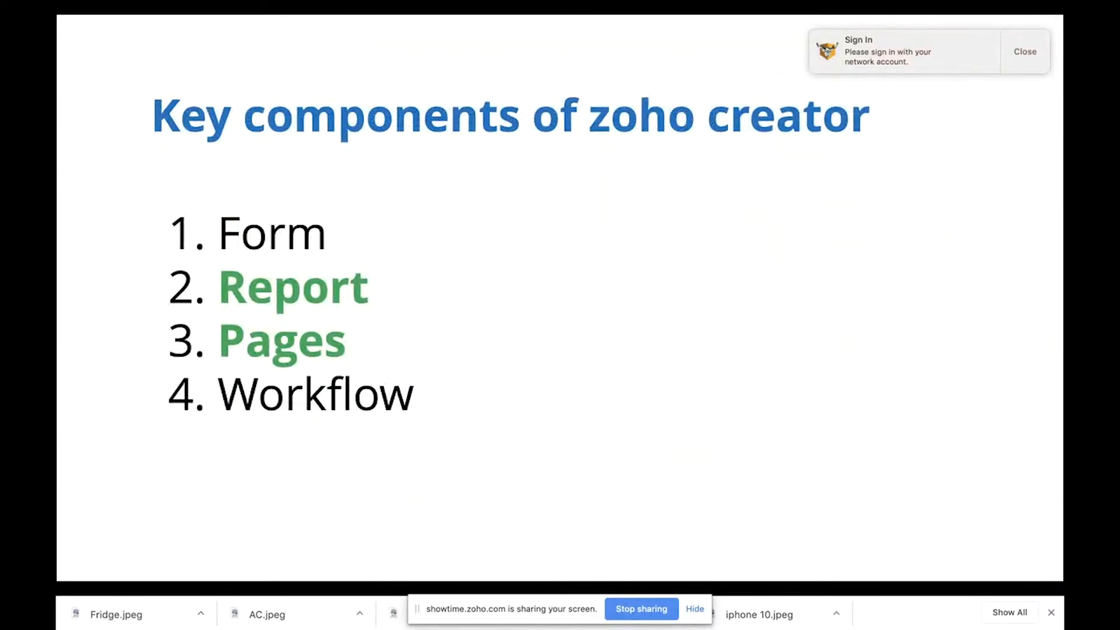
pyautogui.press('Right')
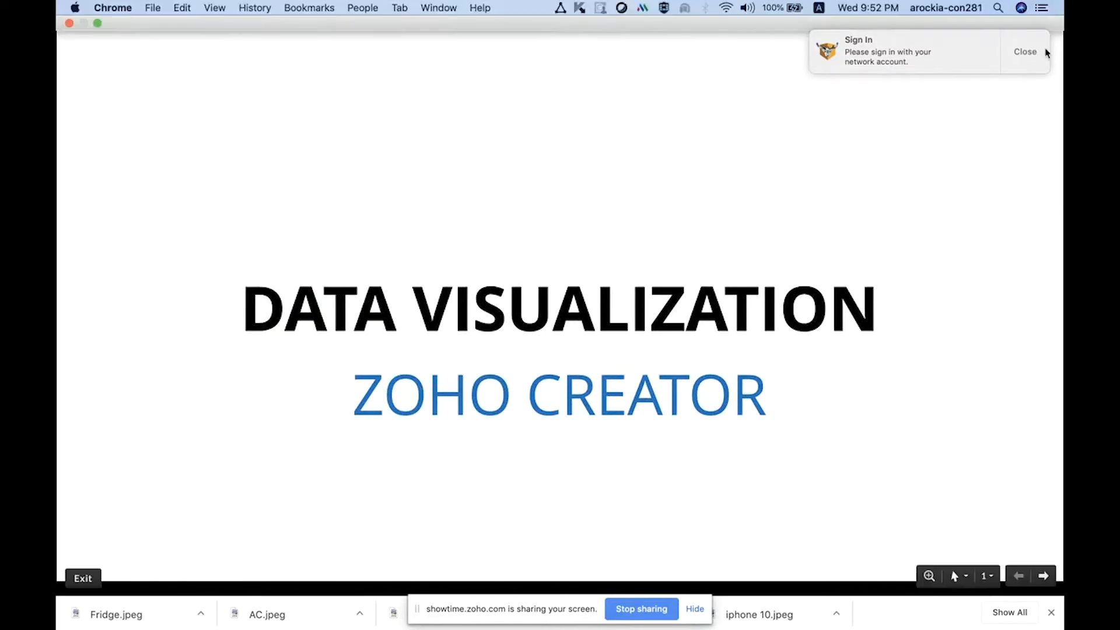
# Step: Dismiss the sign-in notification, exit the slideshow and open slide 7 with the report types table
pyautogui.click(1026, 51)
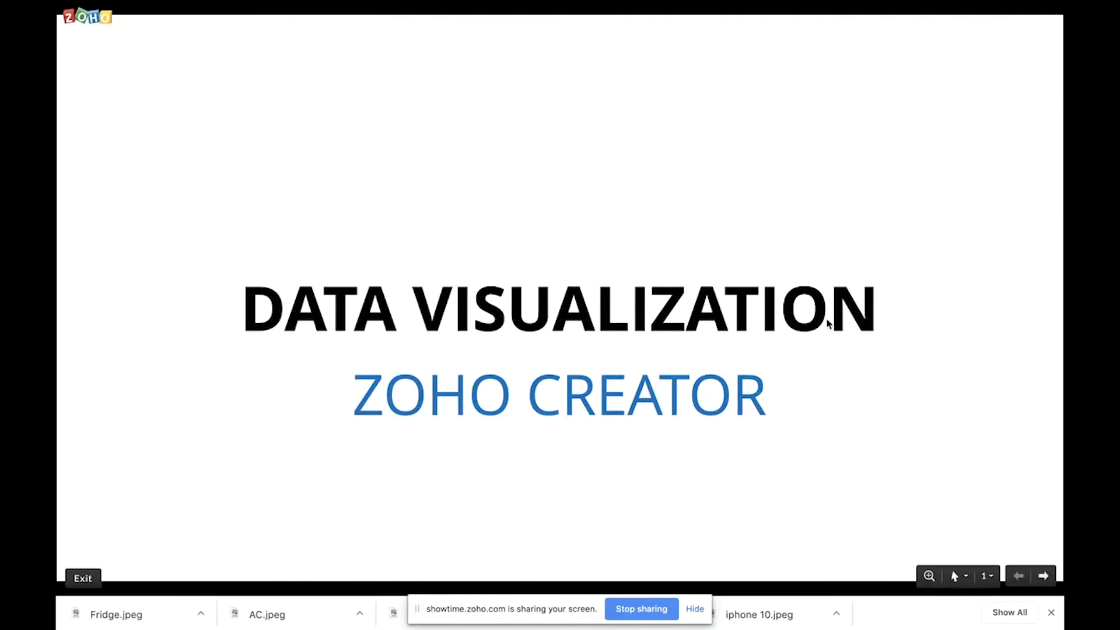
pyautogui.press('Escape')
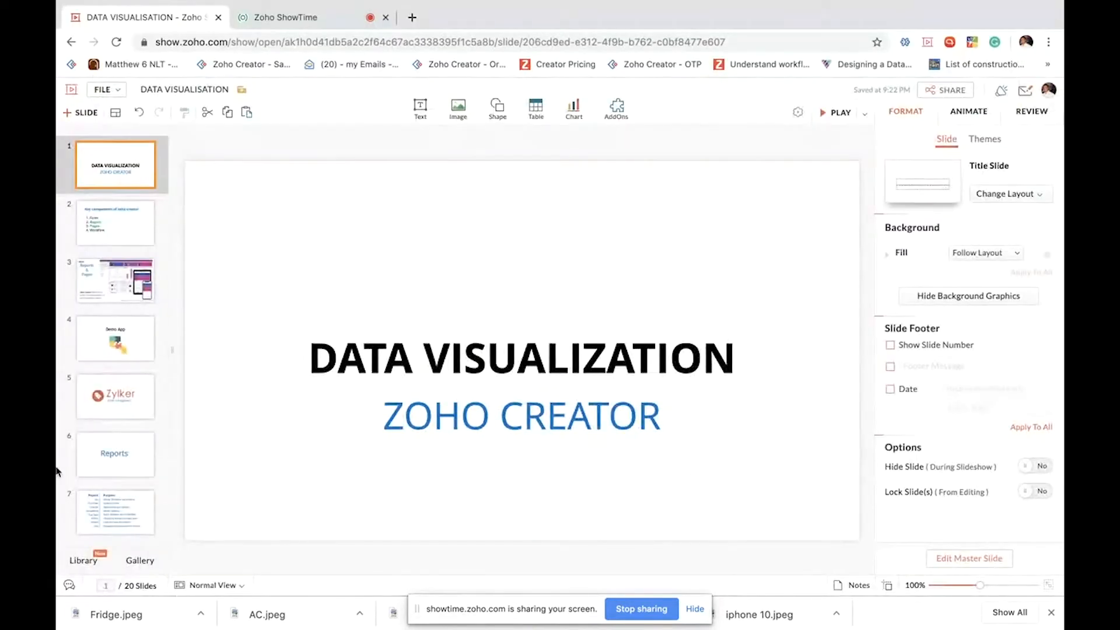
pyautogui.click(140, 512)
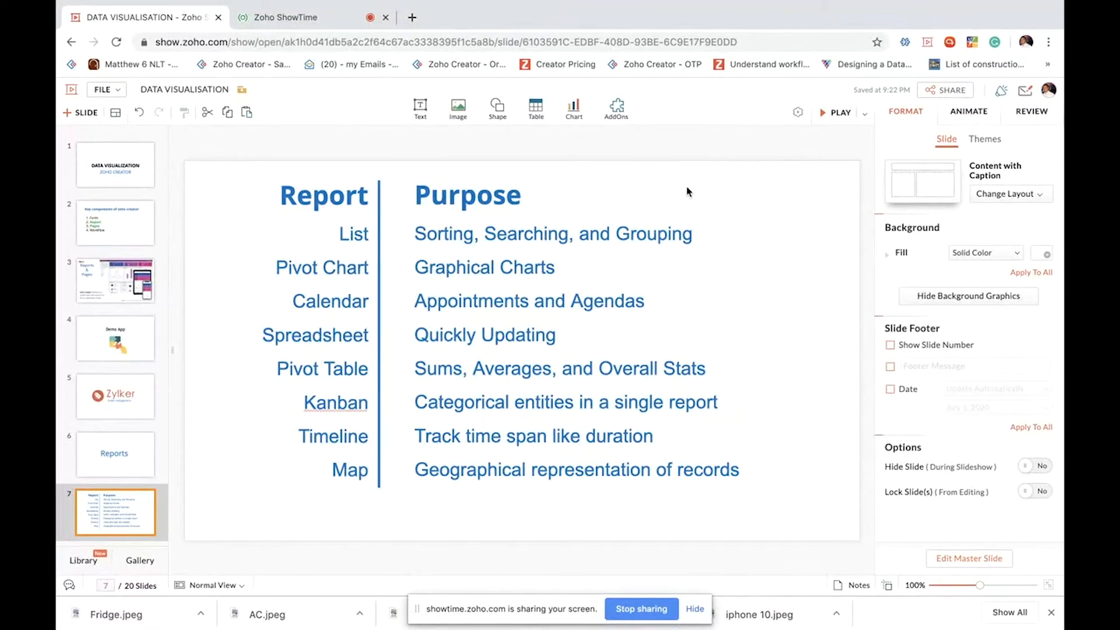
# Step: Switch to the Zylker Order Management app and scroll through its Sales Management dashboard
pyautogui.hotkey('ctrl', 'Left')
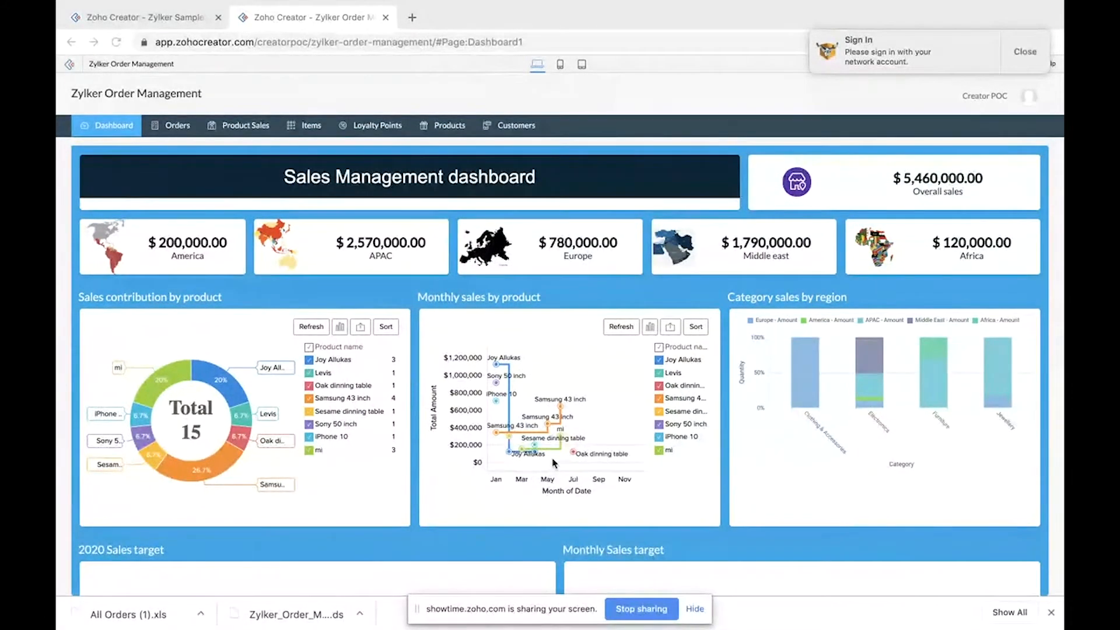
pyautogui.scroll(-1, 554, 463)
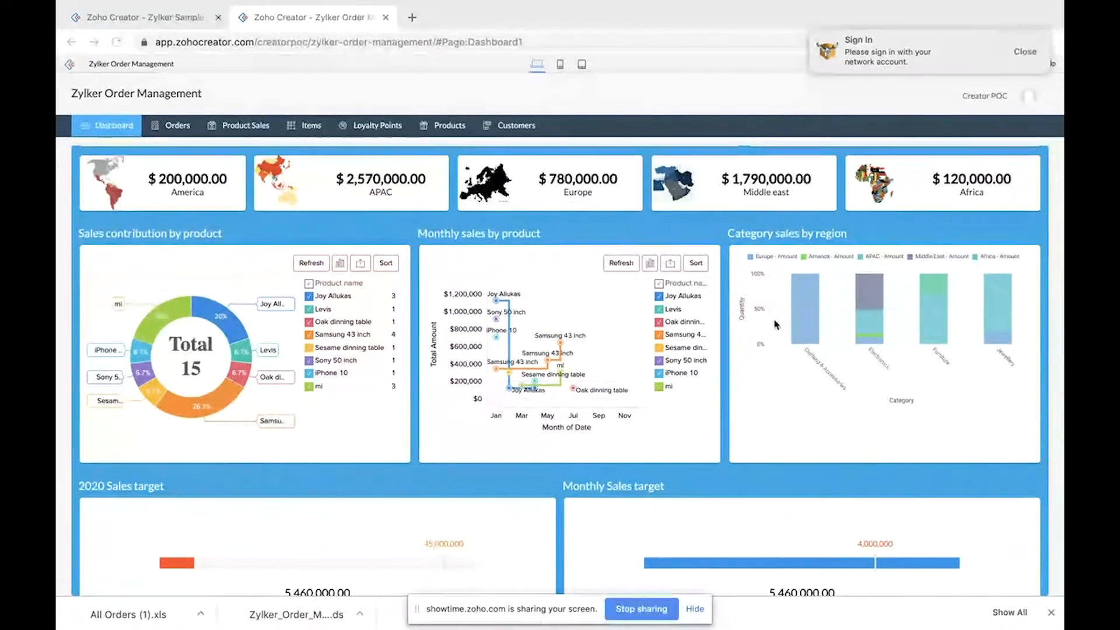
pyautogui.scroll(-3, 776, 333)
pyautogui.scroll(4, 776, 334)
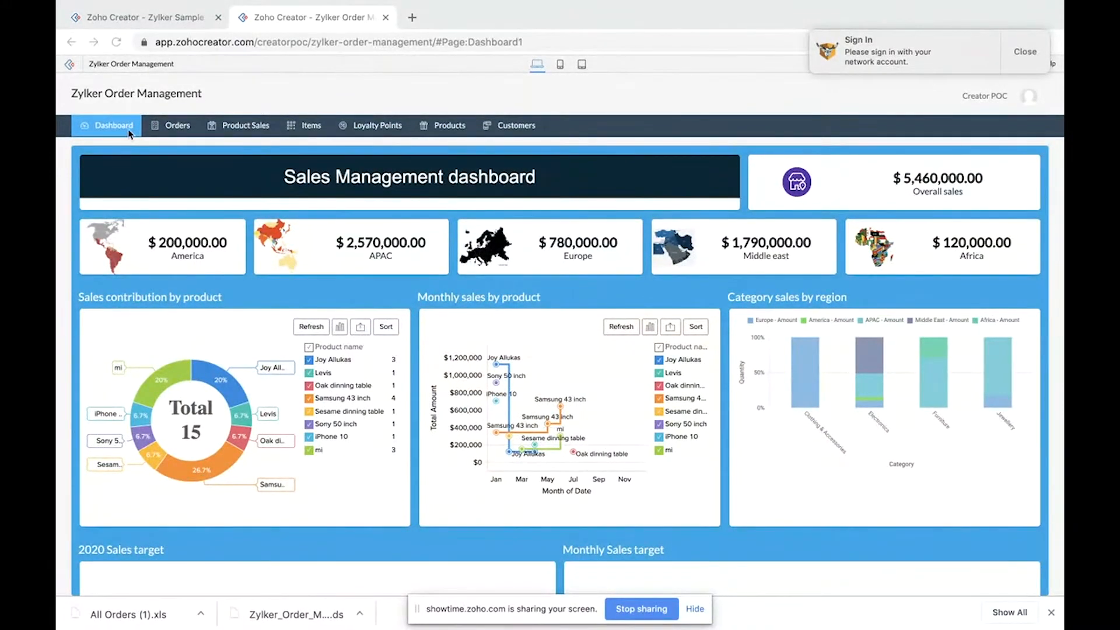
# Step: In a duplicated tab, open the application editor and create a new page named Dashboard(new)
pyautogui.rightClick(326, 19)
pyautogui.click(359, 62)
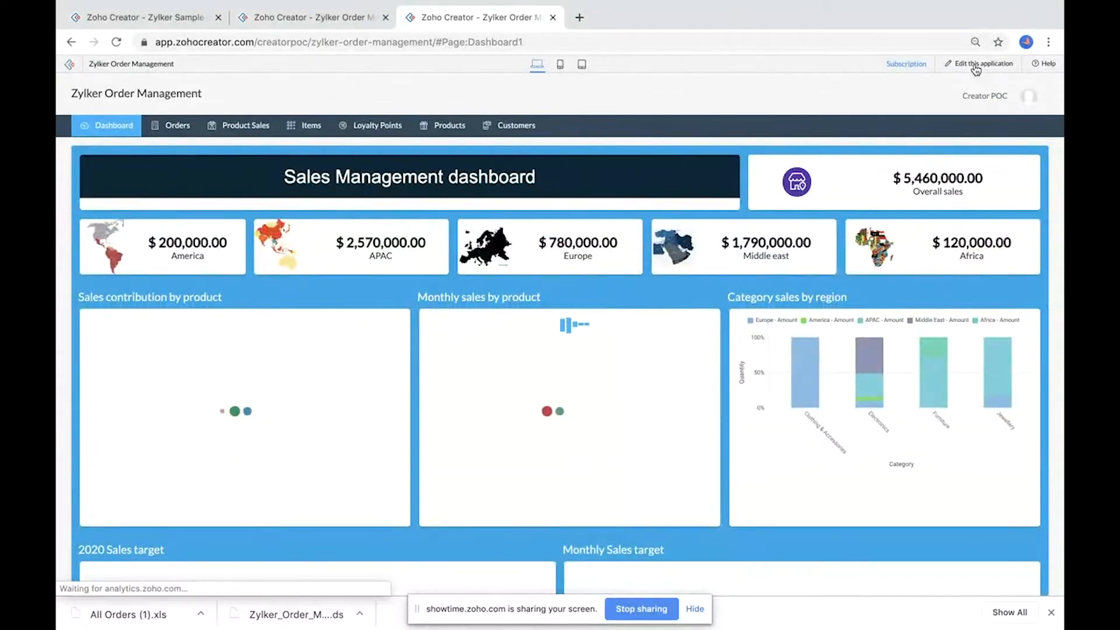
pyautogui.click(975, 66)
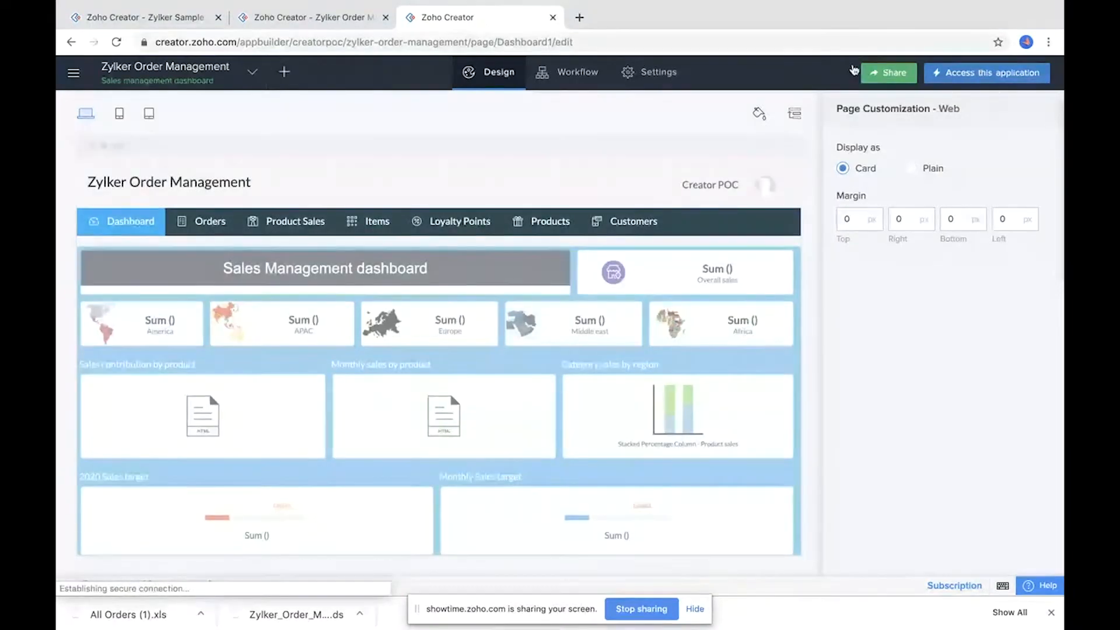
pyautogui.click(284, 73)
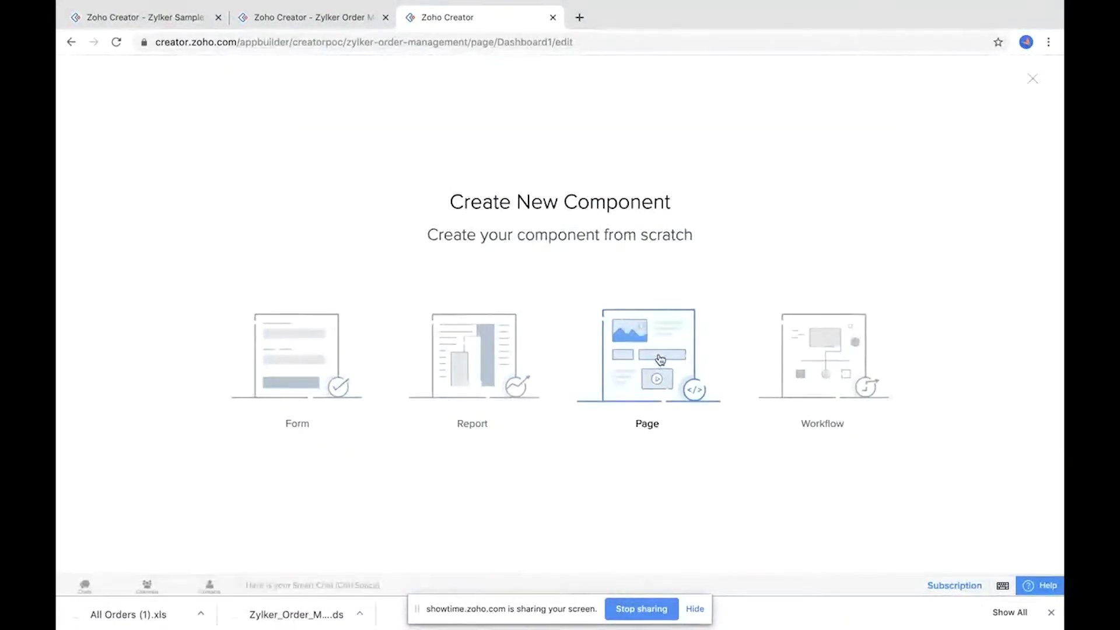
pyautogui.click(658, 362)
pyautogui.click(510, 353)
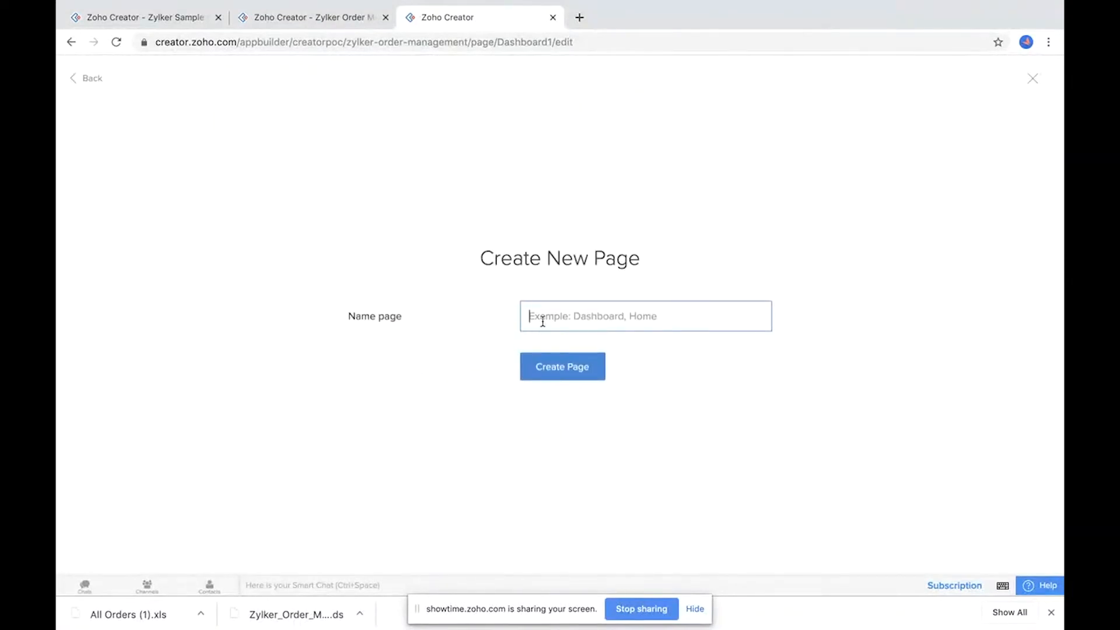
pyautogui.write('Dashboard(new)')
pyautogui.click(558, 368)
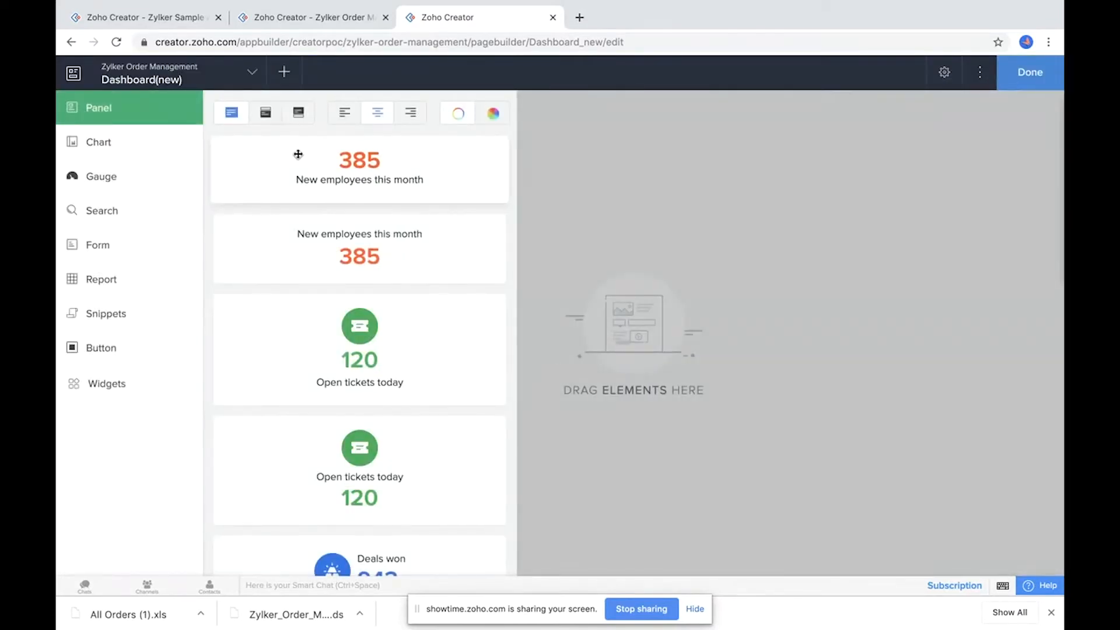
# Step: Browse the page builder's element categories, from Chart and Gauge through Snippets, Button and Widgets
pyautogui.click(108, 145)
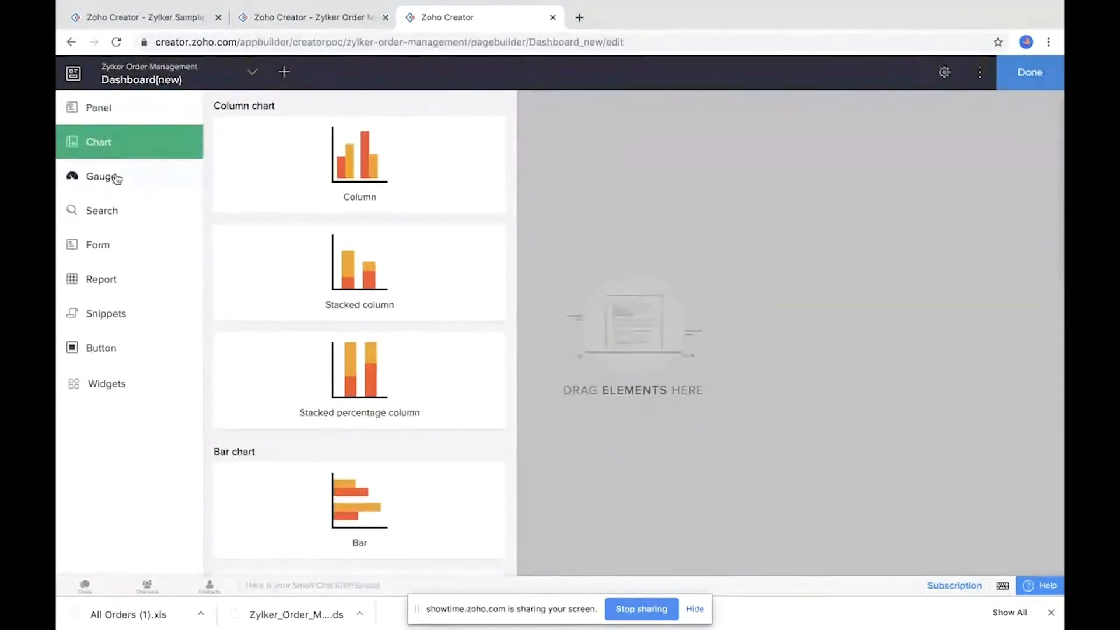
pyautogui.click(112, 178)
pyautogui.click(120, 213)
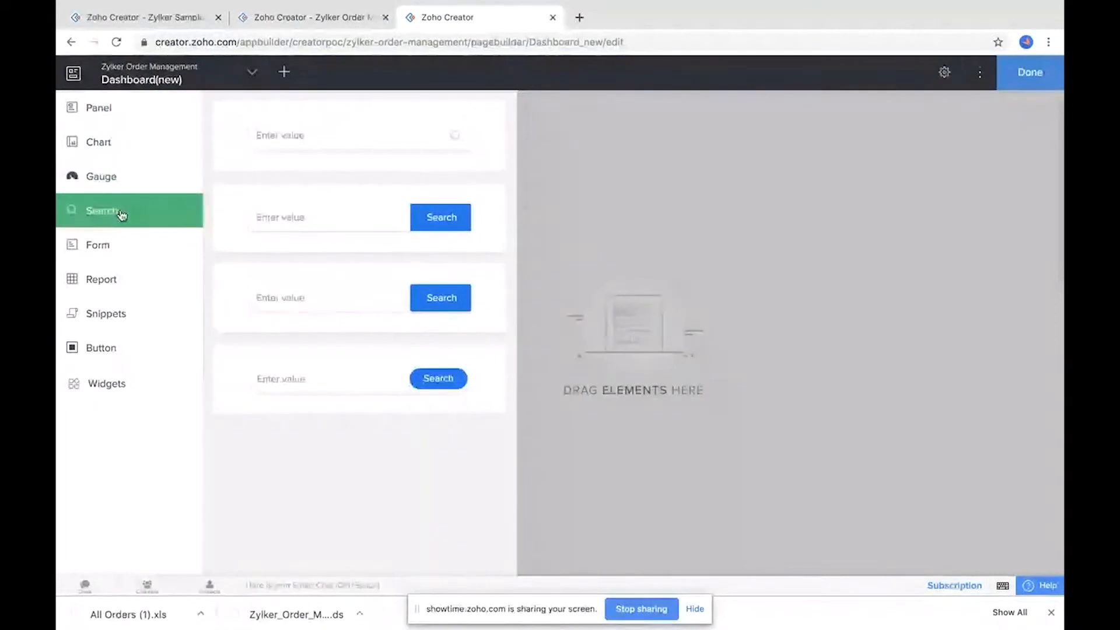
pyautogui.click(104, 251)
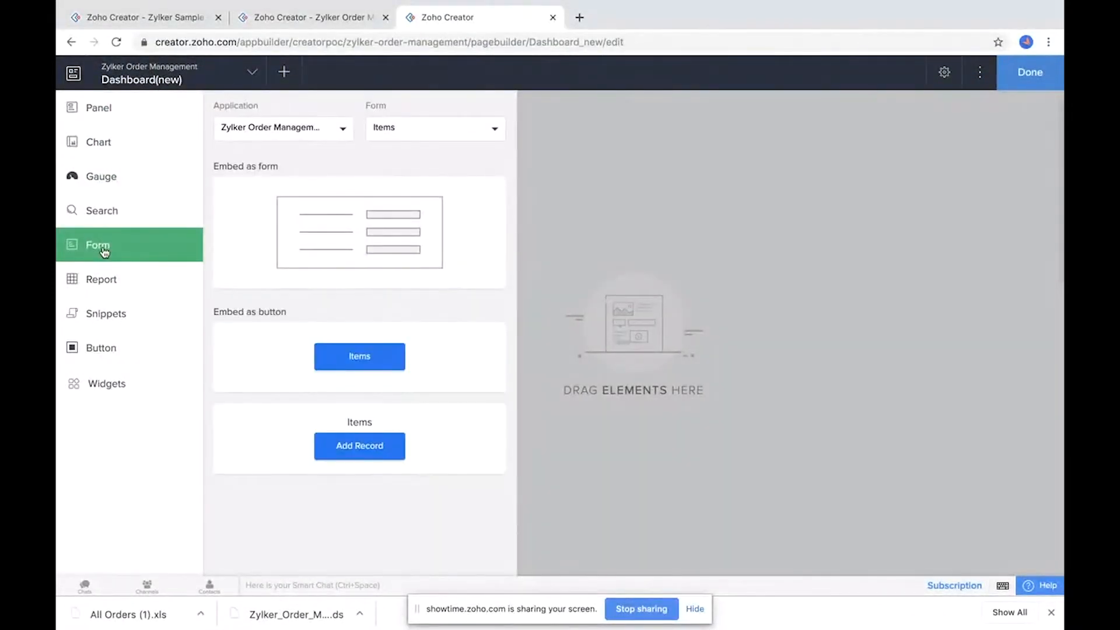
pyautogui.click(117, 285)
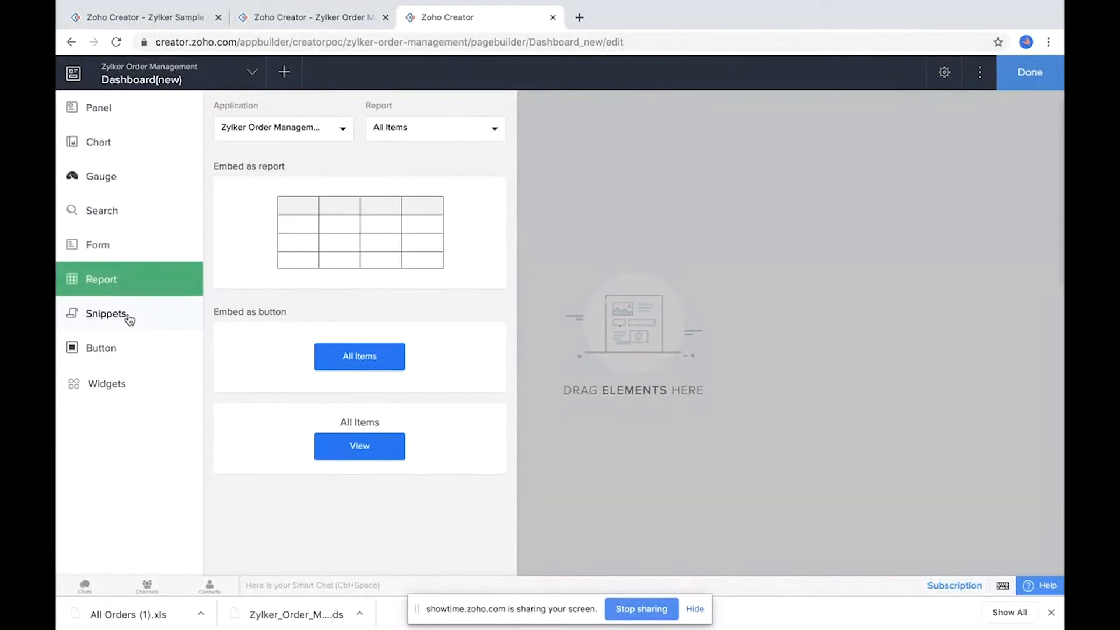
pyautogui.click(127, 318)
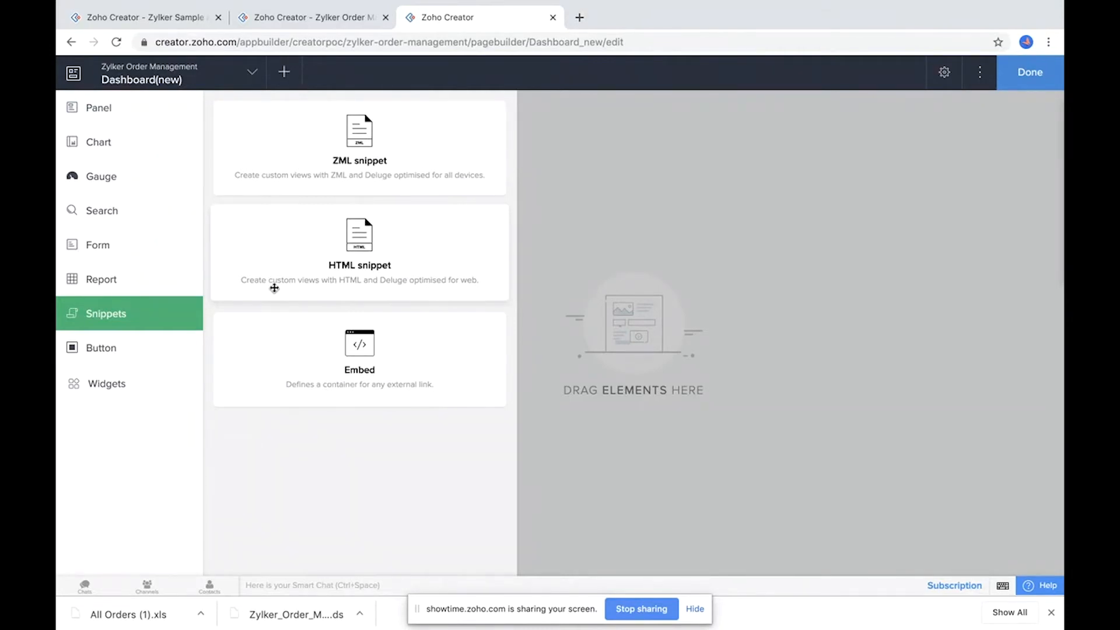
pyautogui.click(110, 352)
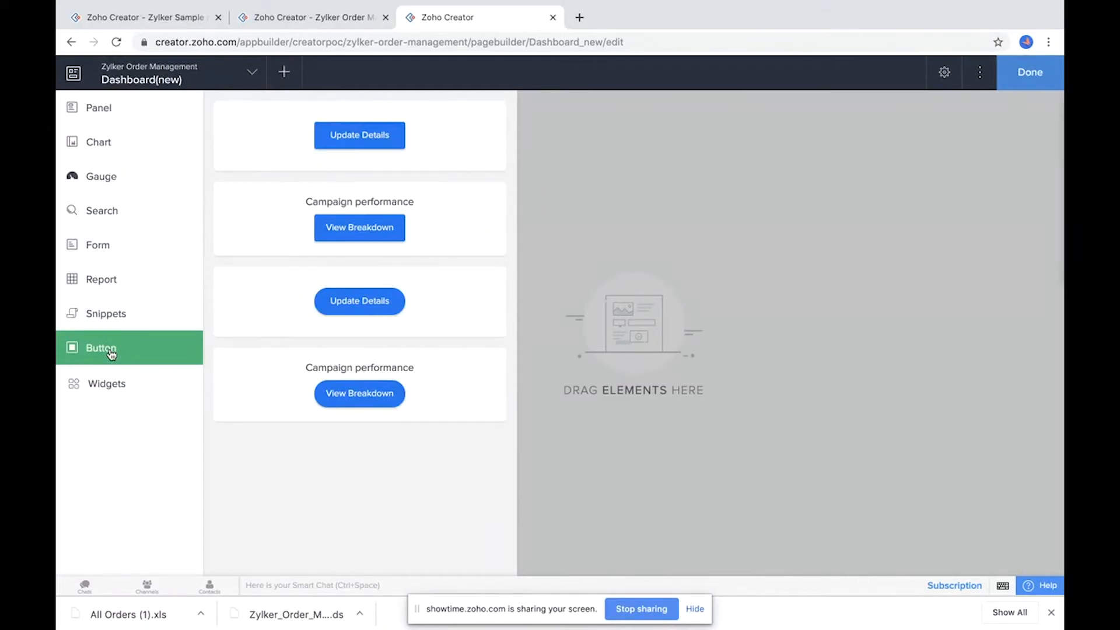
pyautogui.click(139, 389)
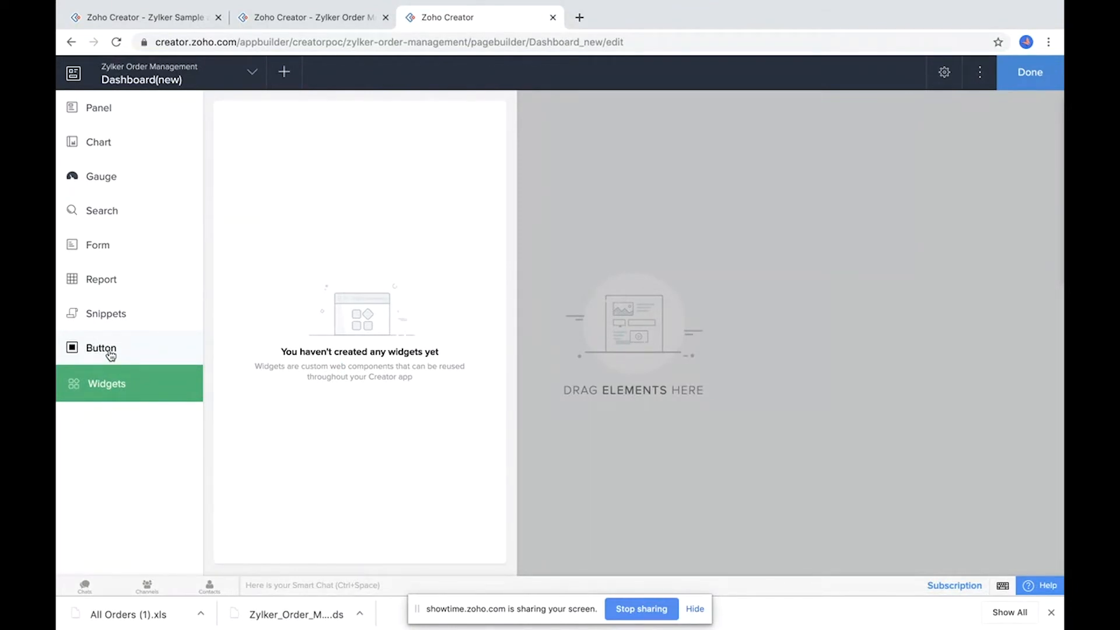
pyautogui.click(125, 115)
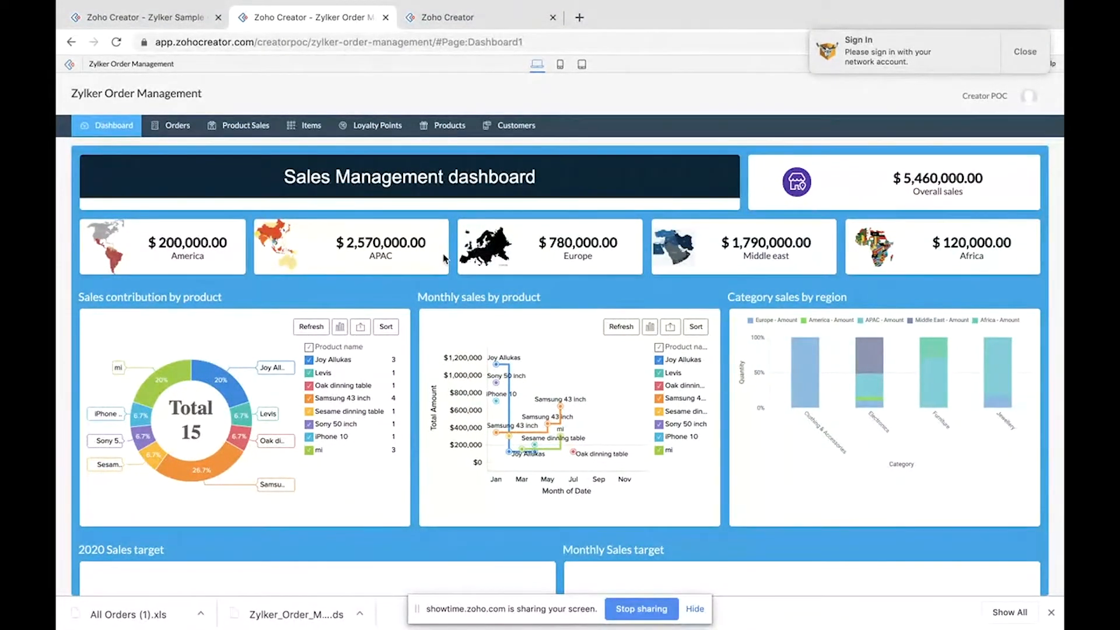
# Step: Open the Order form and autofill the customer's name, e-mail, address and phone details
pyautogui.moveTo(179, 128)
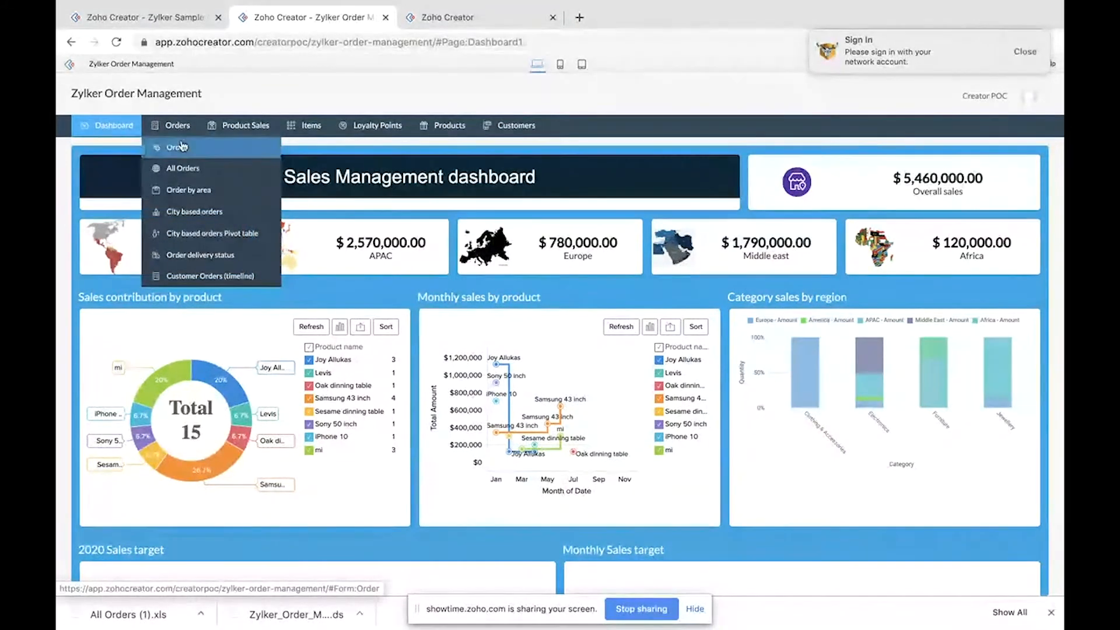
pyautogui.click(183, 149)
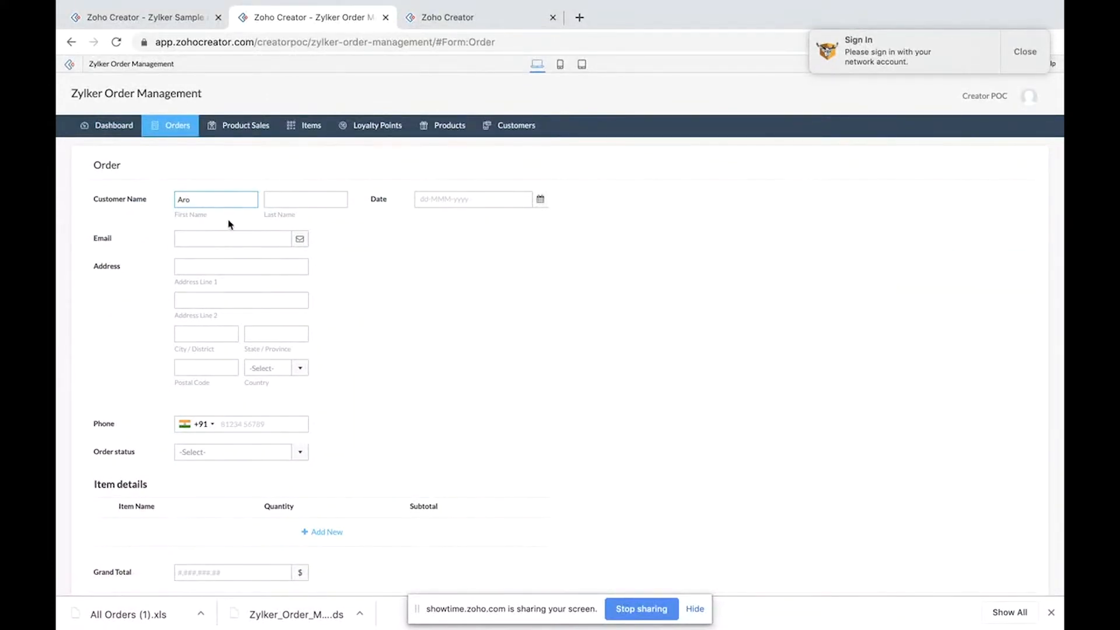
pyautogui.click(211, 238)
pyautogui.click(225, 267)
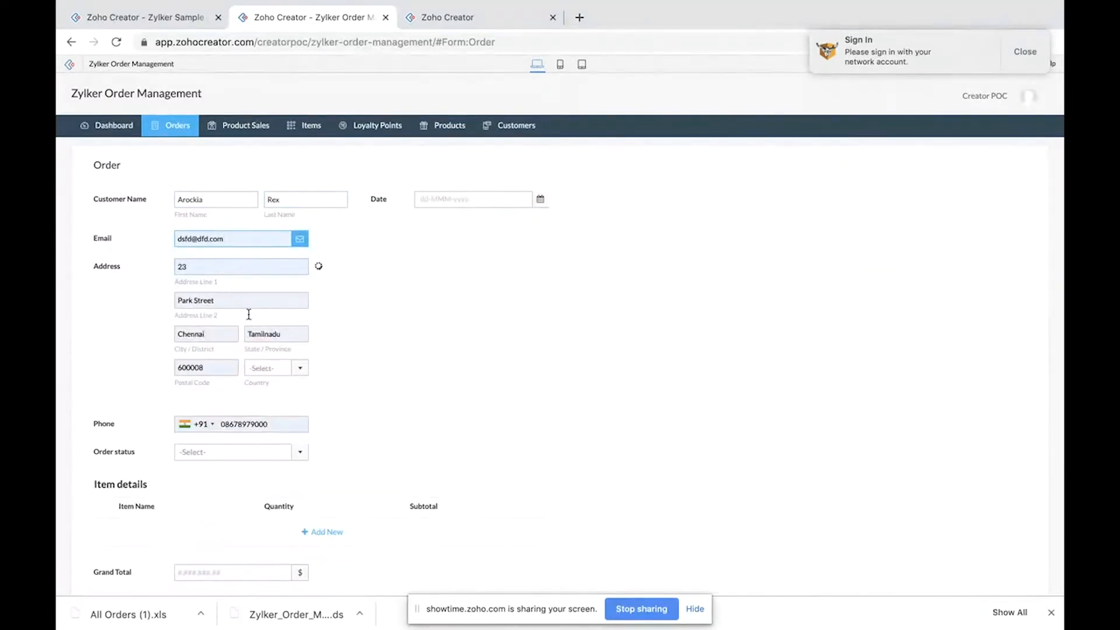
# Step: Select a country for the address and set the order date to 01-Jul-2020
pyautogui.click(277, 368)
pyautogui.click(265, 427)
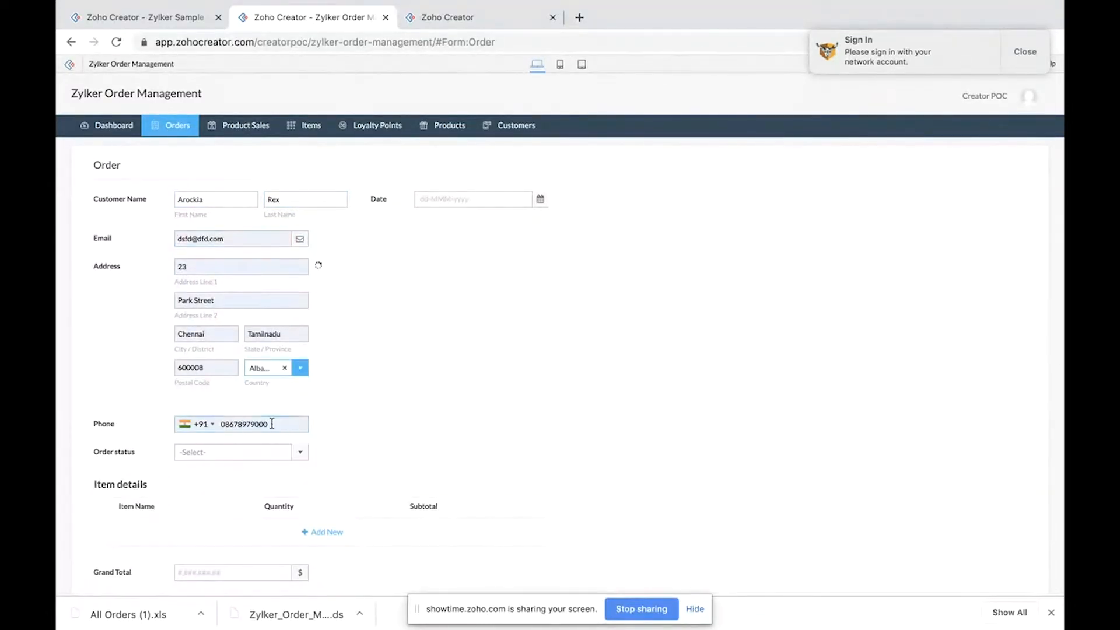
pyautogui.click(464, 204)
pyautogui.click(493, 260)
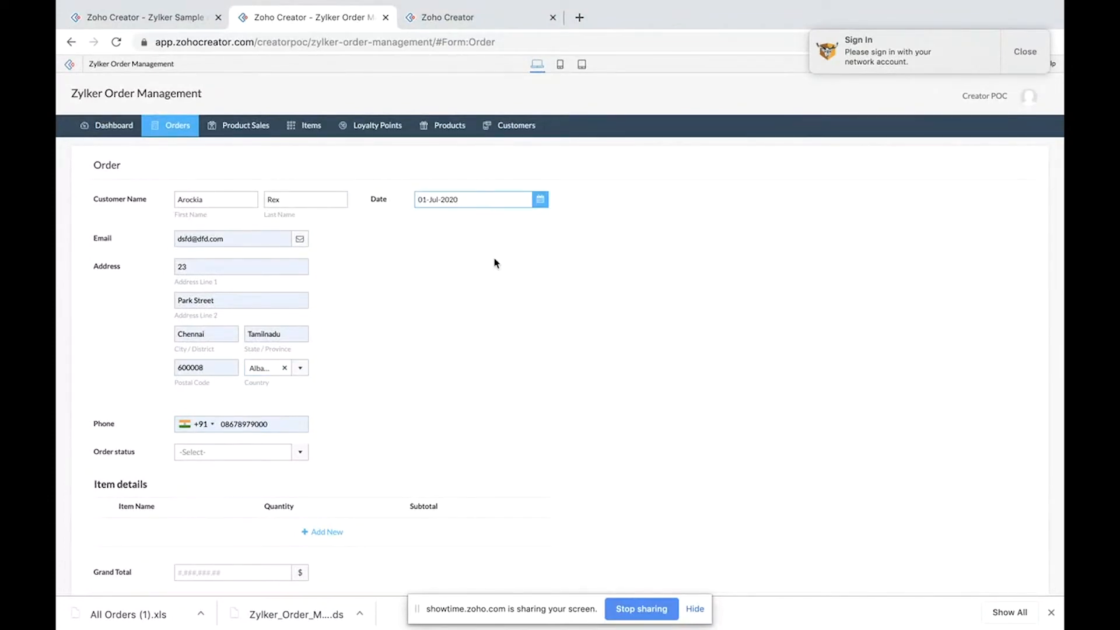
# Step: Set the order status to New order
pyautogui.scroll(-1, 494, 263)
pyautogui.click(225, 421)
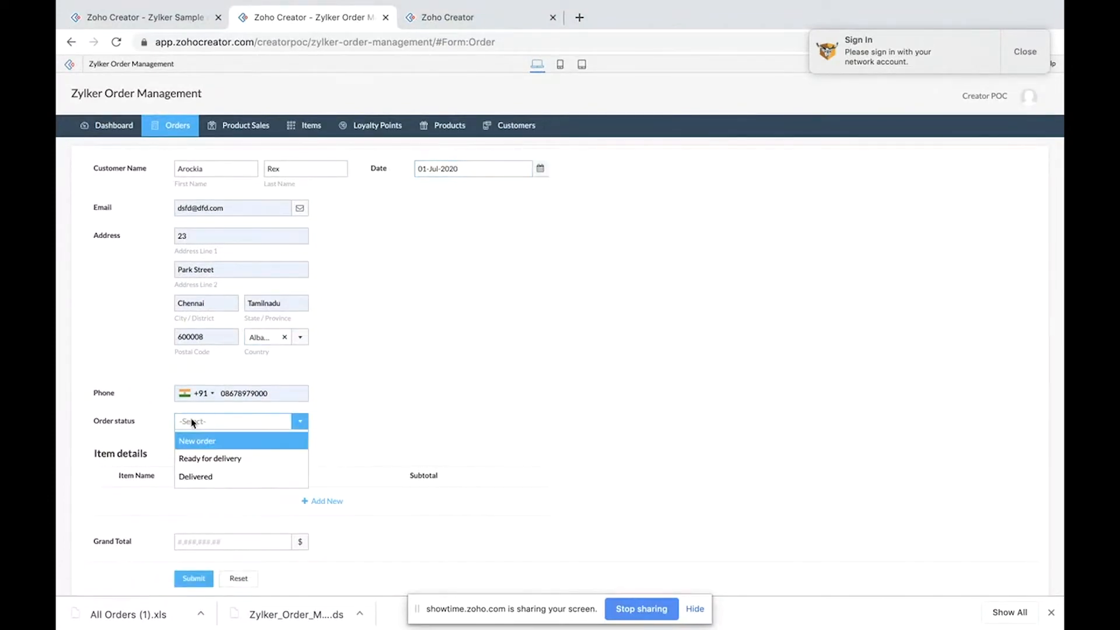
pyautogui.click(204, 444)
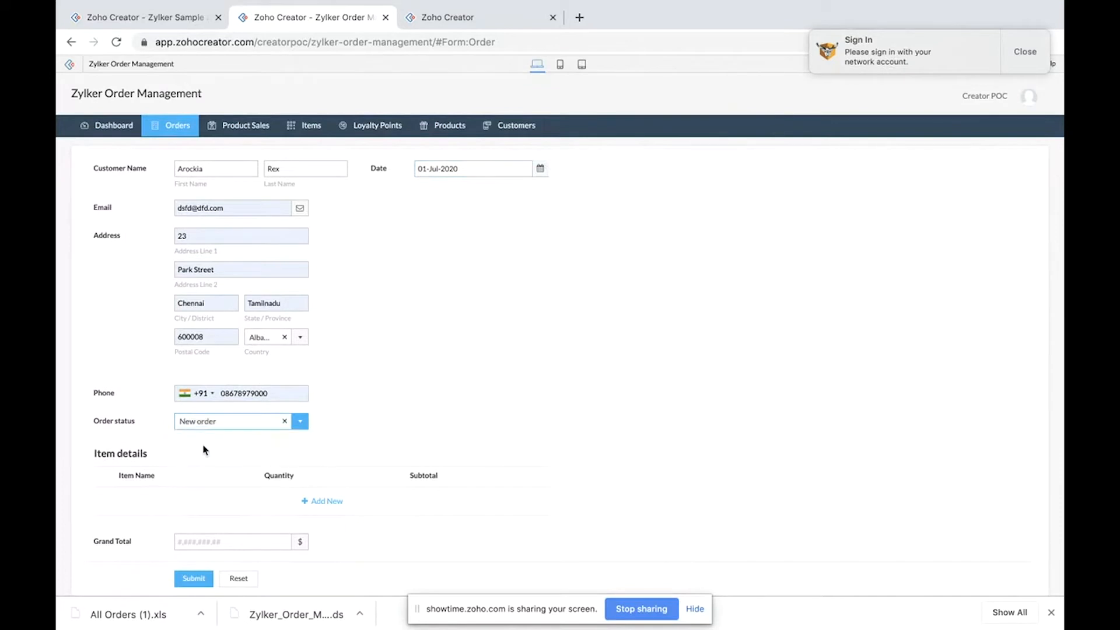
# Step: Add an item row to the order with iPhone 10 at quantity 10
pyautogui.click(321, 505)
pyautogui.click(204, 502)
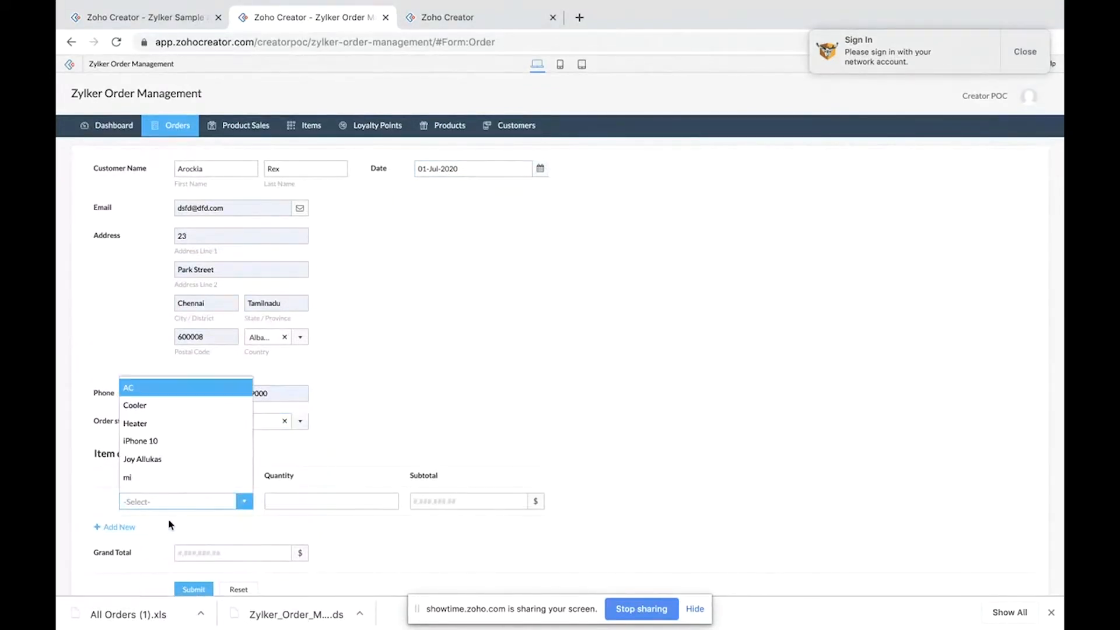
pyautogui.click(178, 422)
pyautogui.click(195, 501)
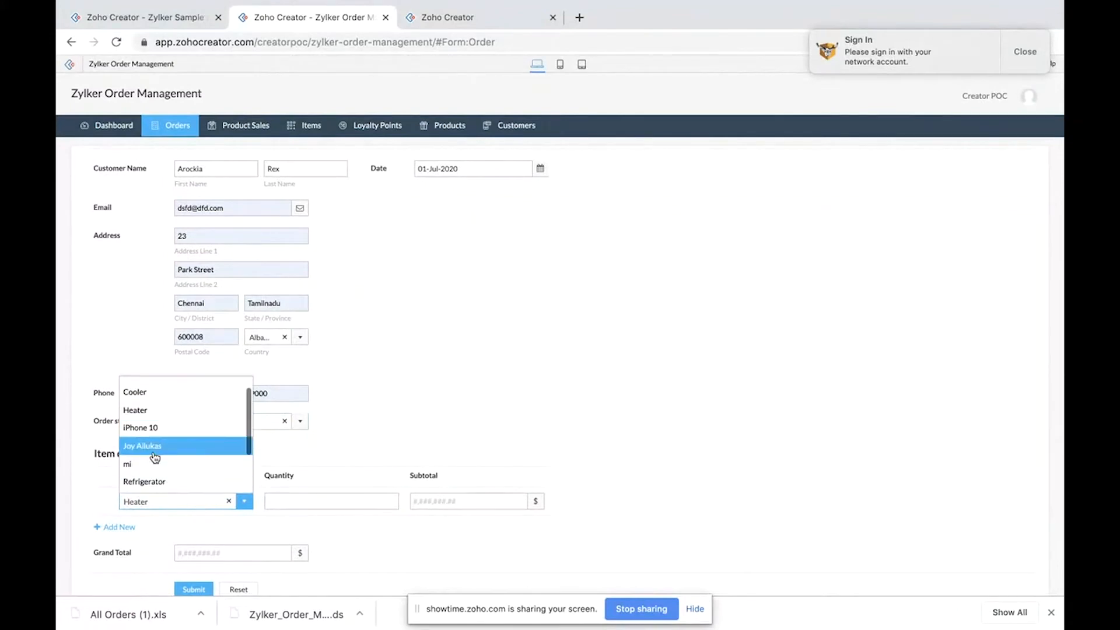
pyautogui.click(164, 427)
pyautogui.click(328, 504)
pyautogui.write('10')
pyautogui.click(435, 502)
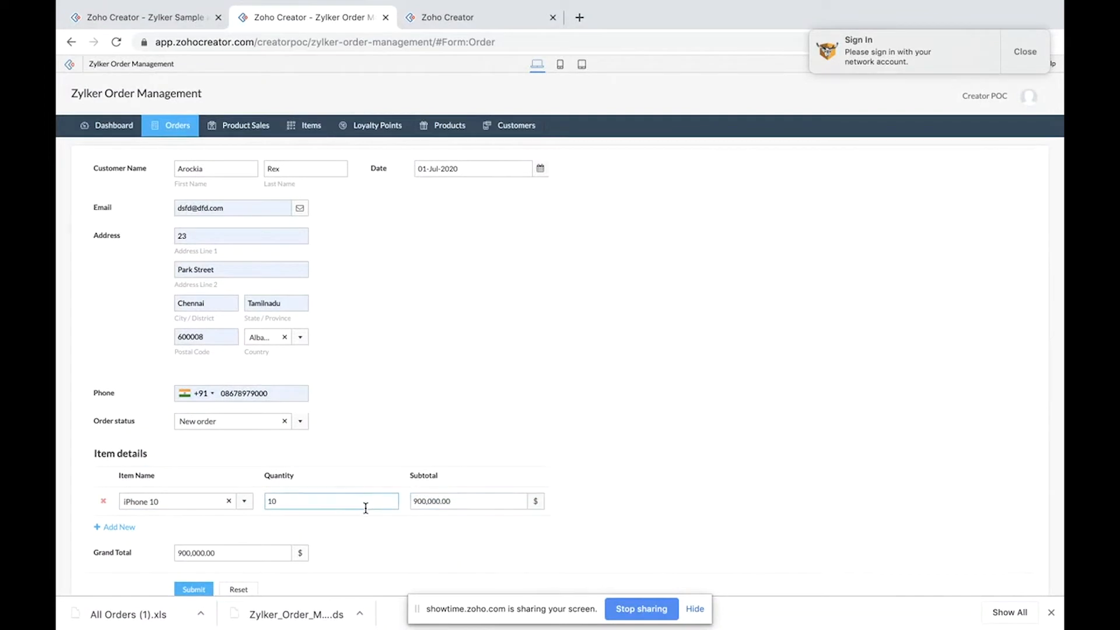
# Step: Add a second item row with mi at quantity 10
pyautogui.click(117, 526)
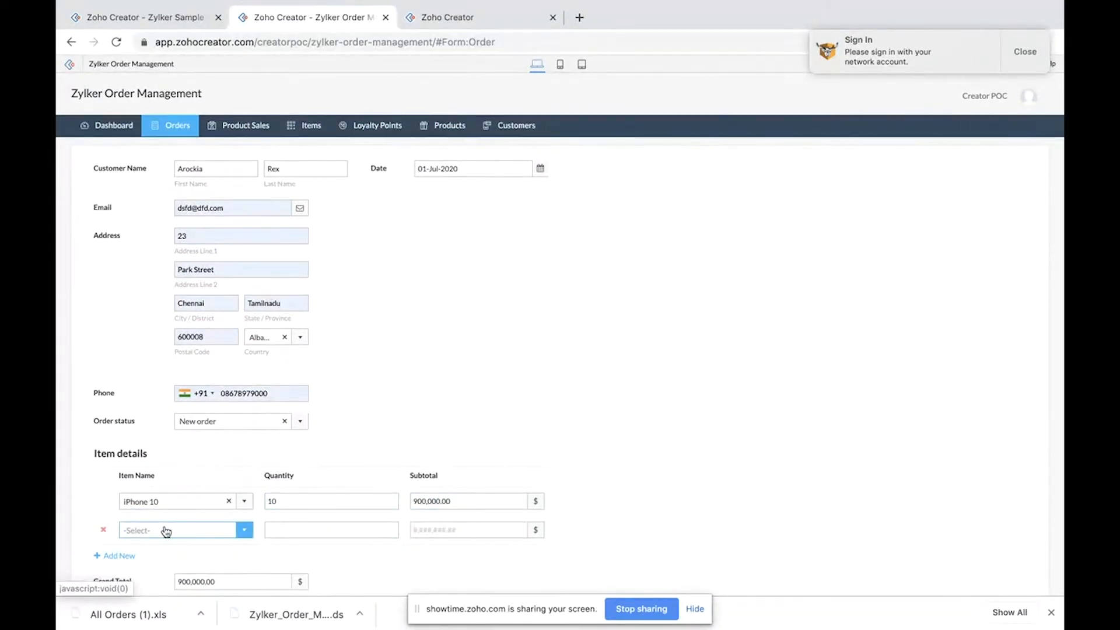
pyautogui.scroll(-1, 166, 531)
pyautogui.click(189, 491)
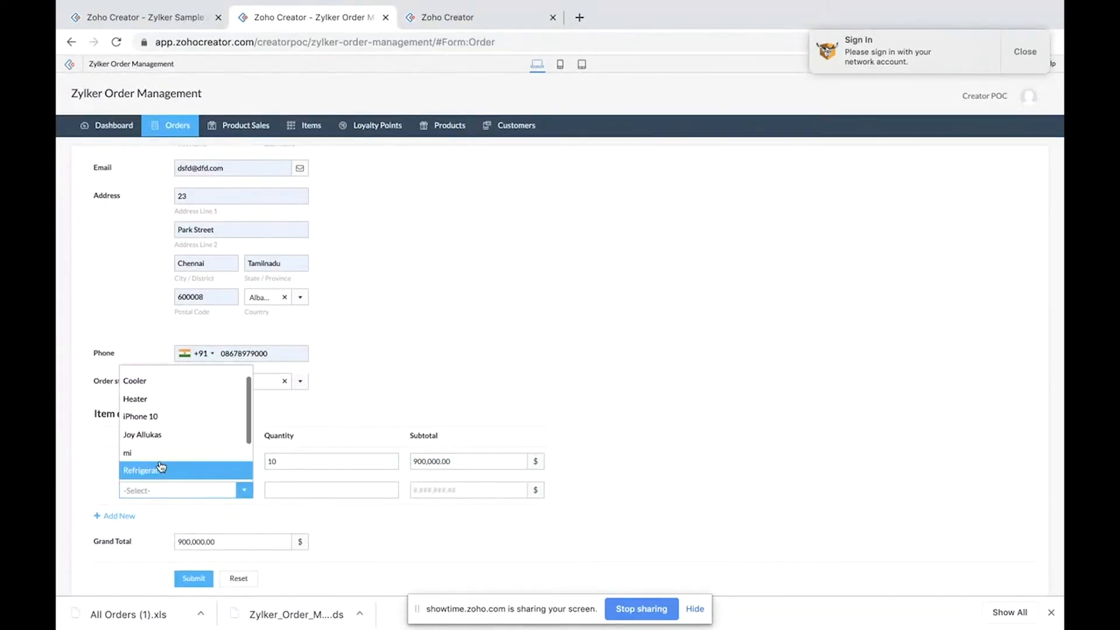
pyautogui.click(127, 452)
pyautogui.click(287, 490)
pyautogui.write('10')
pyautogui.click(372, 523)
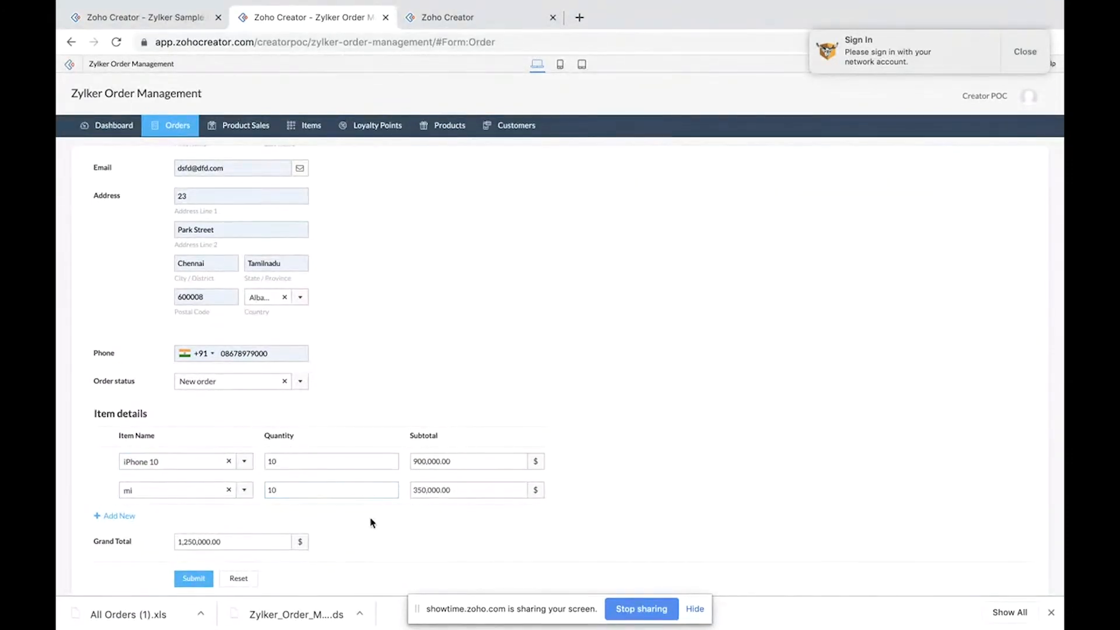
# Step: Submit the order and open the All Orders report
pyautogui.click(199, 579)
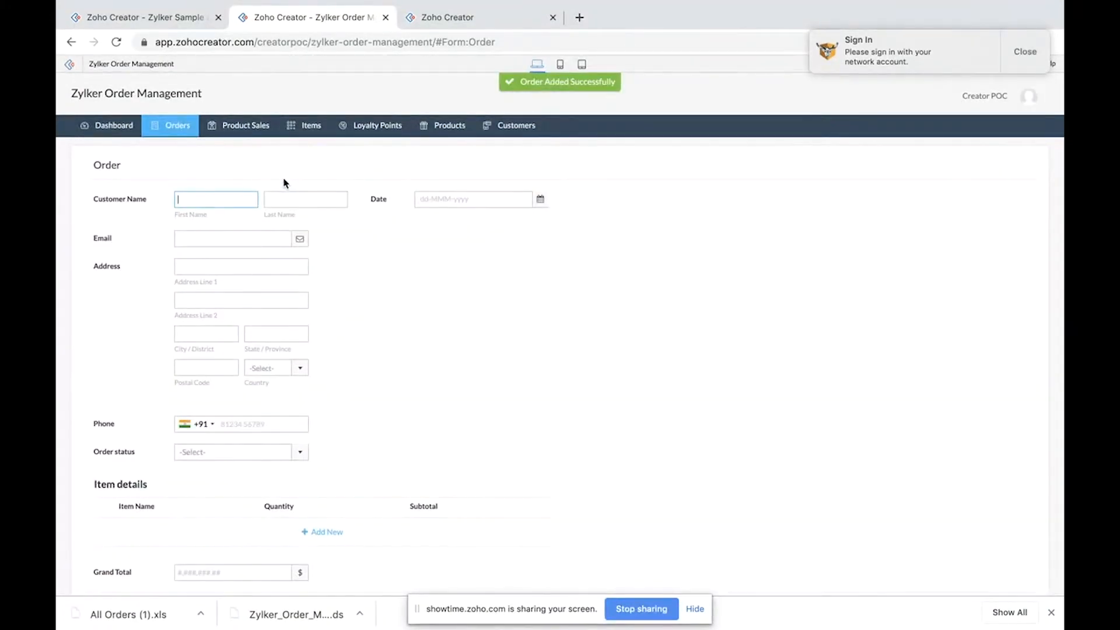
pyautogui.moveTo(181, 125)
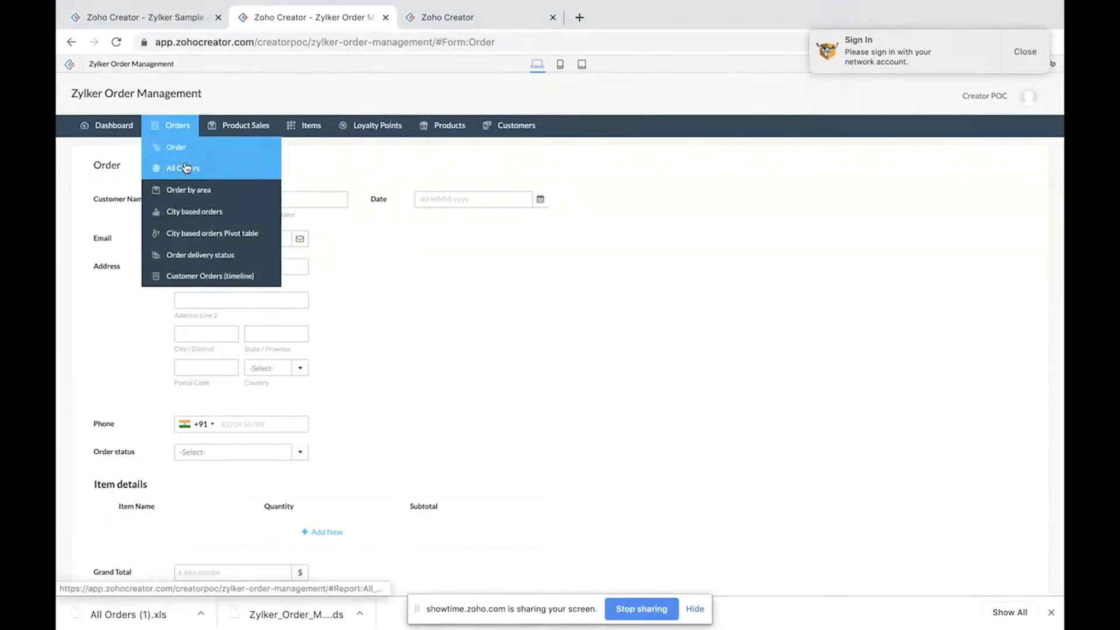
pyautogui.click(198, 174)
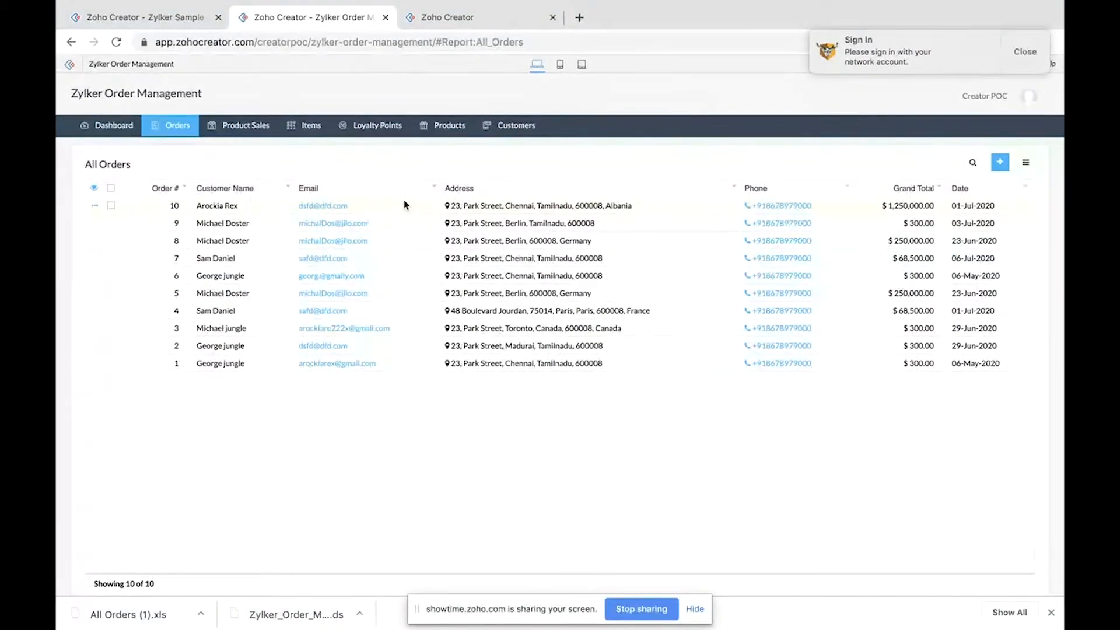
# Step: Open the Sales management dashboard
pyautogui.moveTo(175, 125)
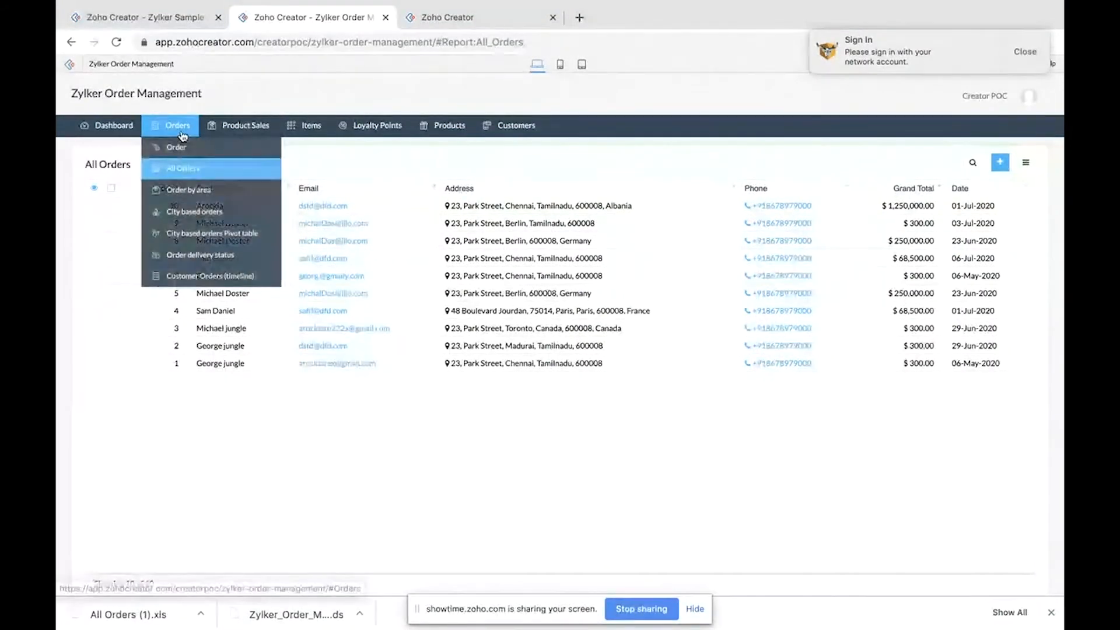
pyautogui.click(187, 169)
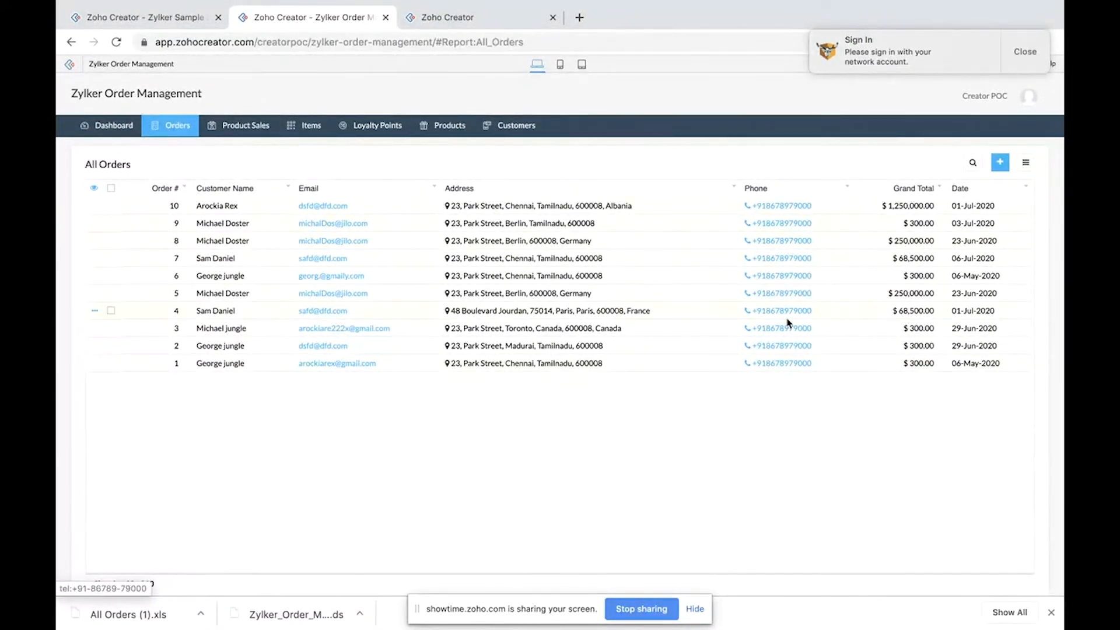
pyautogui.moveTo(211, 121)
pyautogui.moveTo(176, 129)
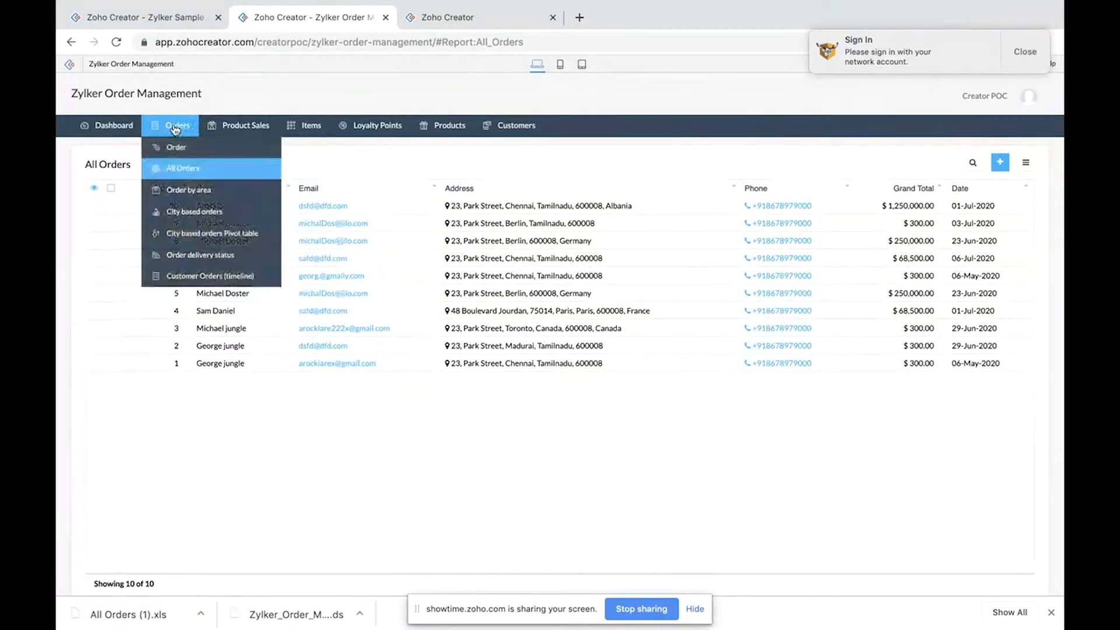
pyautogui.moveTo(116, 130)
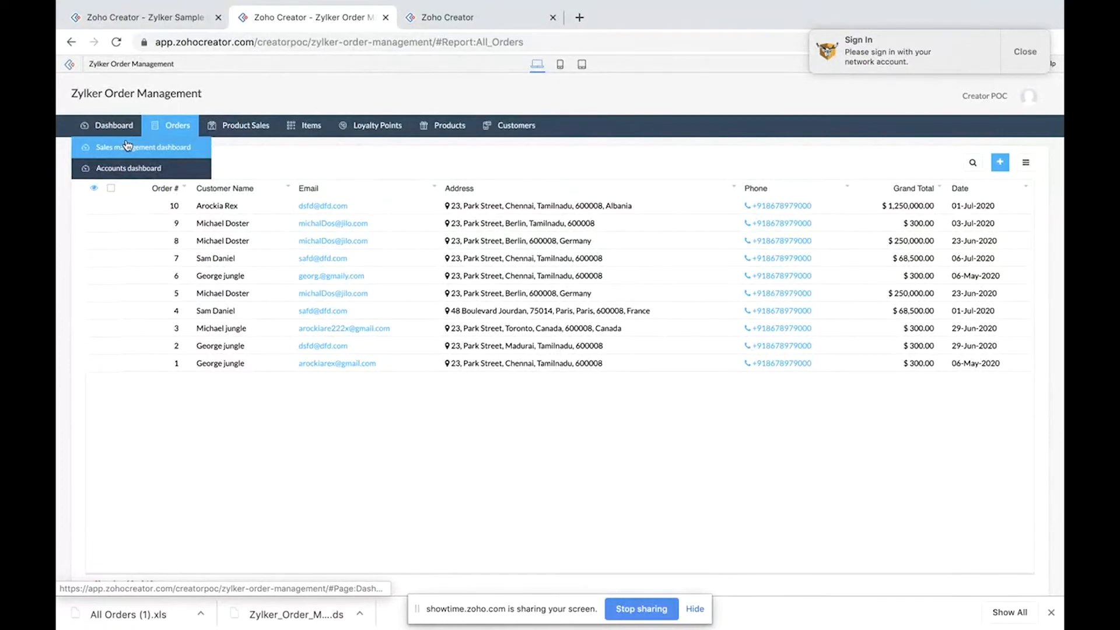
pyautogui.click(131, 148)
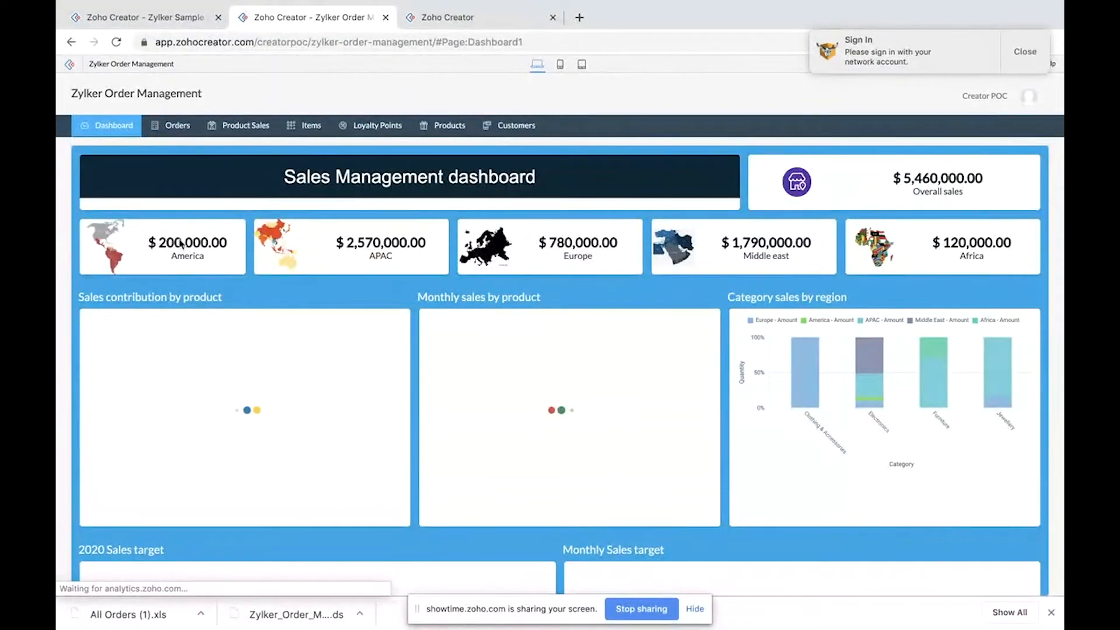
# Step: Switch to the page builder and add a panel to the Dashboard(new) page, opening its configuration
pyautogui.click(446, 21)
pyautogui.moveTo(341, 161); pyautogui.dragTo(580, 190)
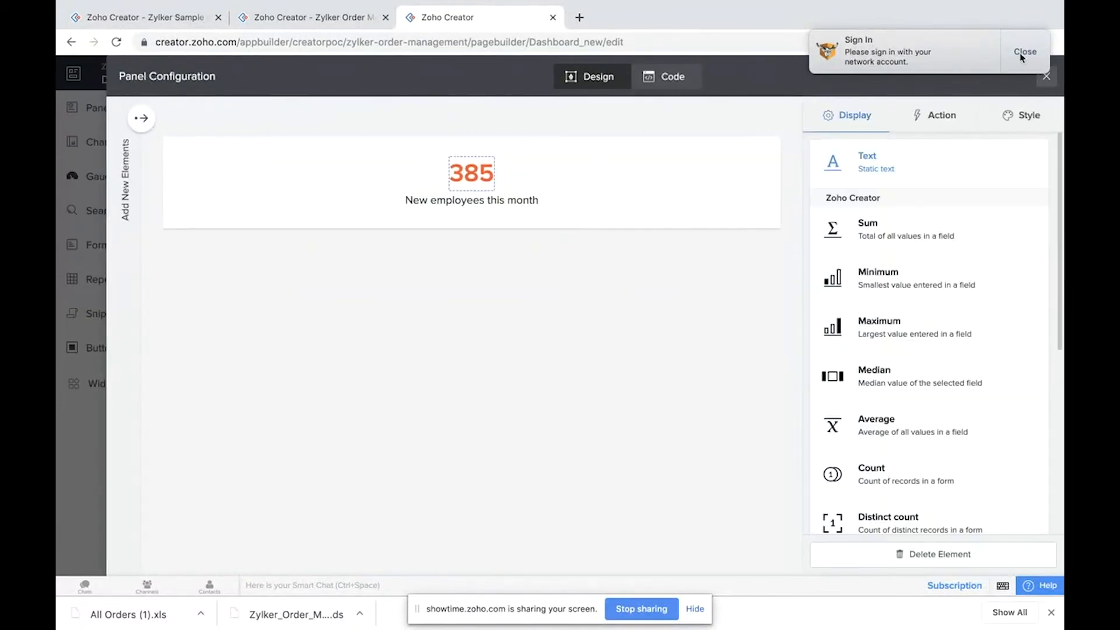
pyautogui.click(1022, 51)
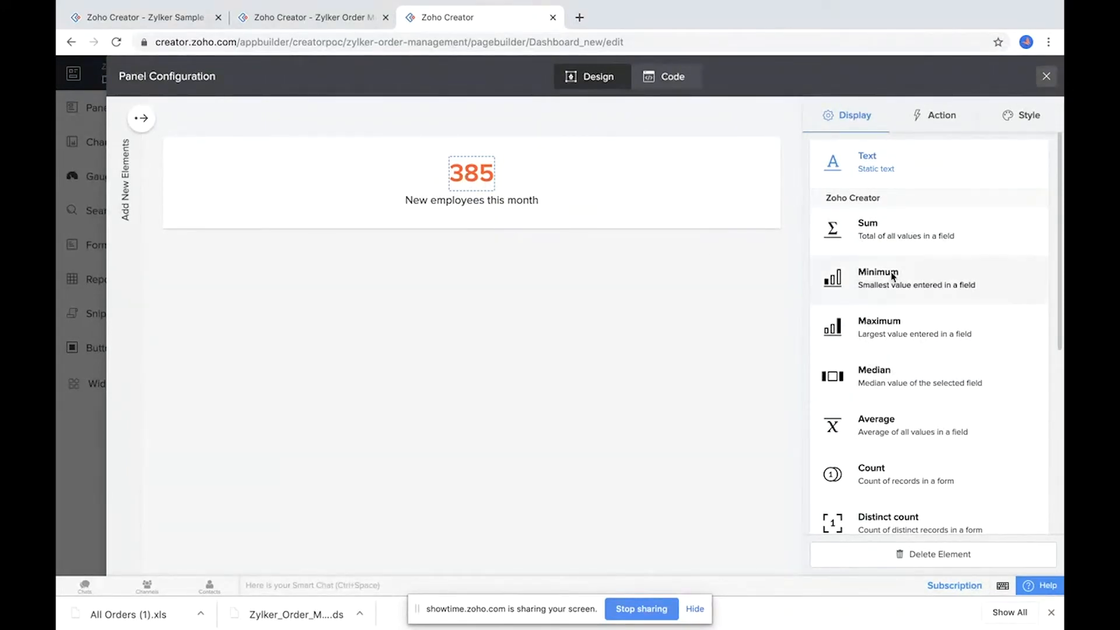
# Step: Set the panel to display the Sum of the Product sales form's Amount field
pyautogui.click(866, 229)
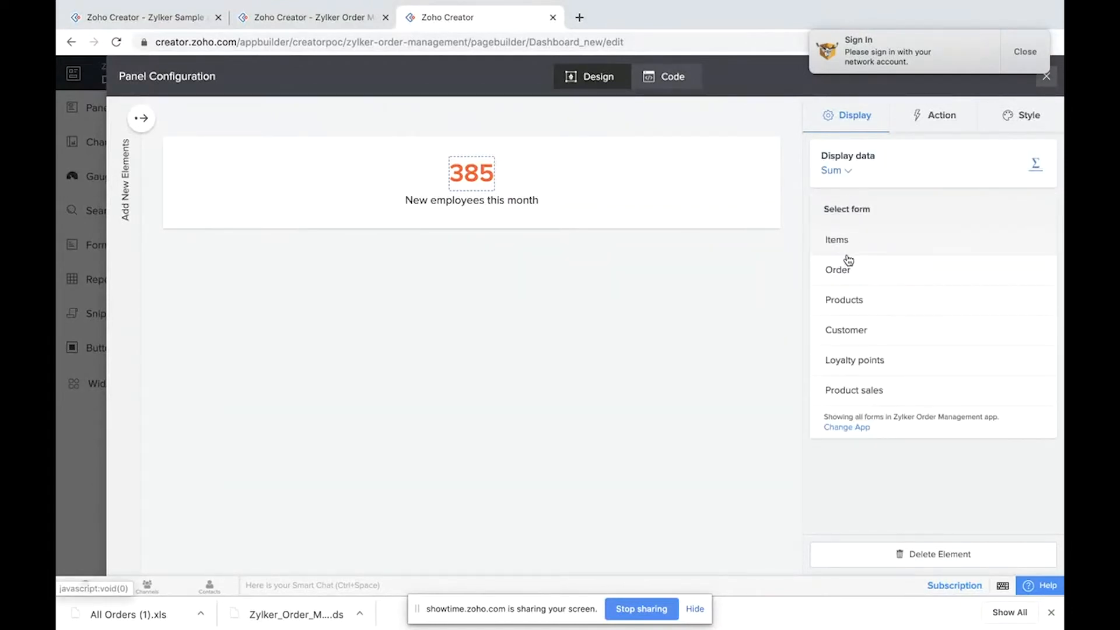
pyautogui.click(850, 393)
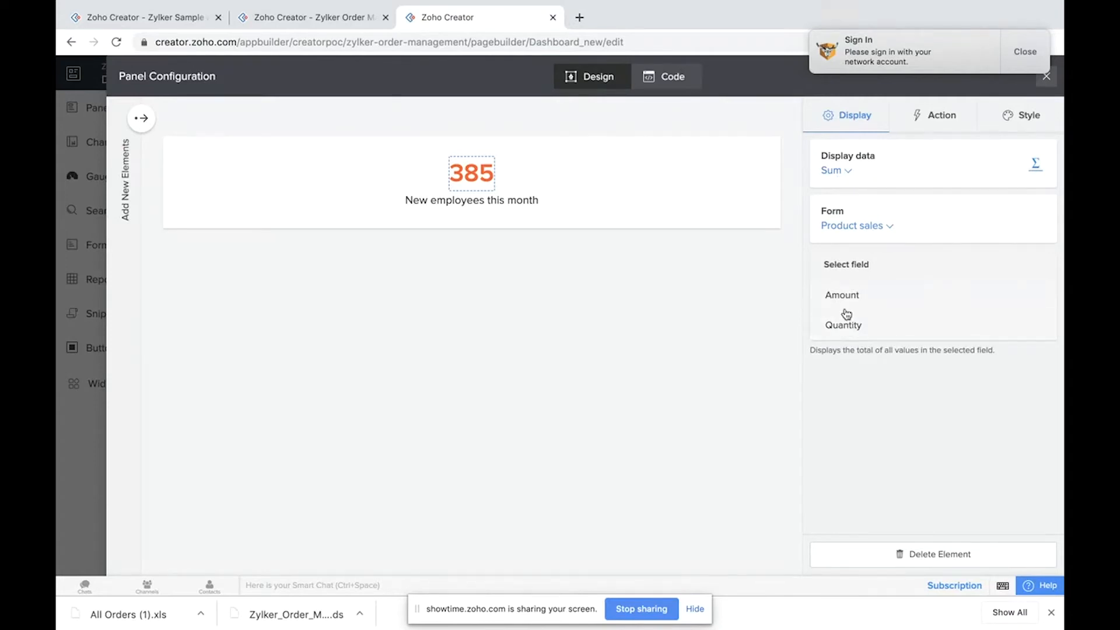
pyautogui.click(845, 296)
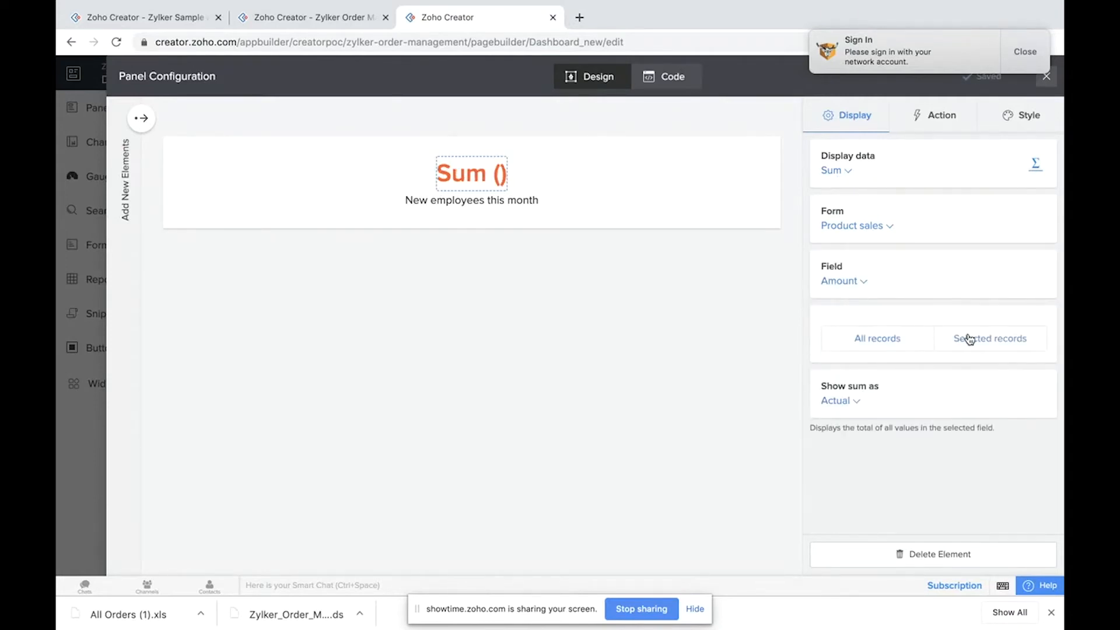
# Step: Restrict the sum to selected records where Region equals America
pyautogui.click(969, 340)
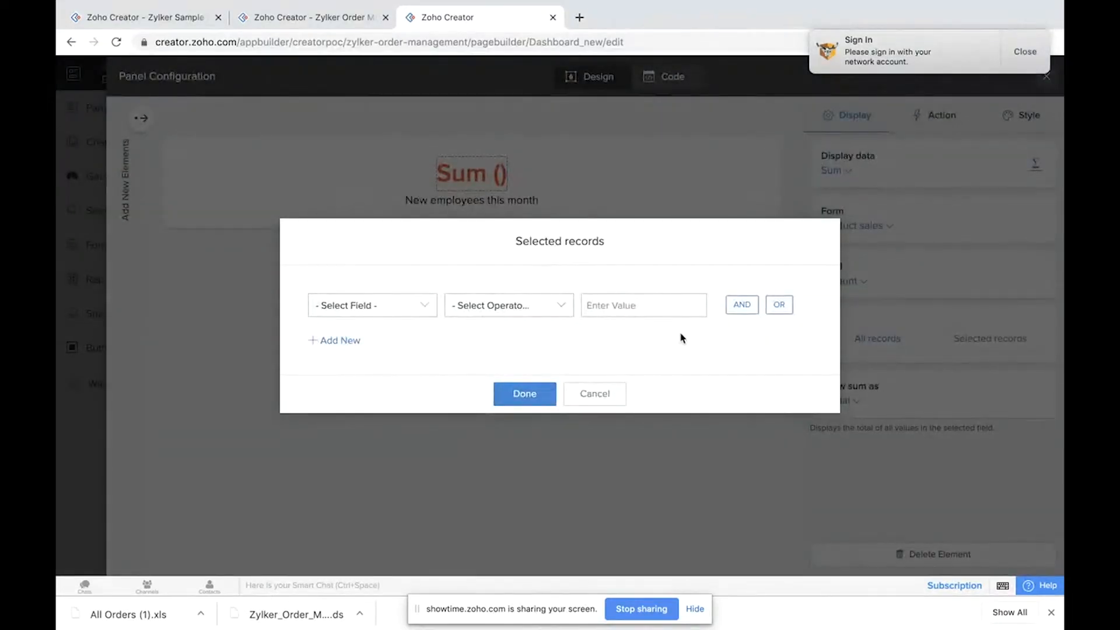
pyautogui.click(380, 319)
pyautogui.scroll(-2, 408, 431)
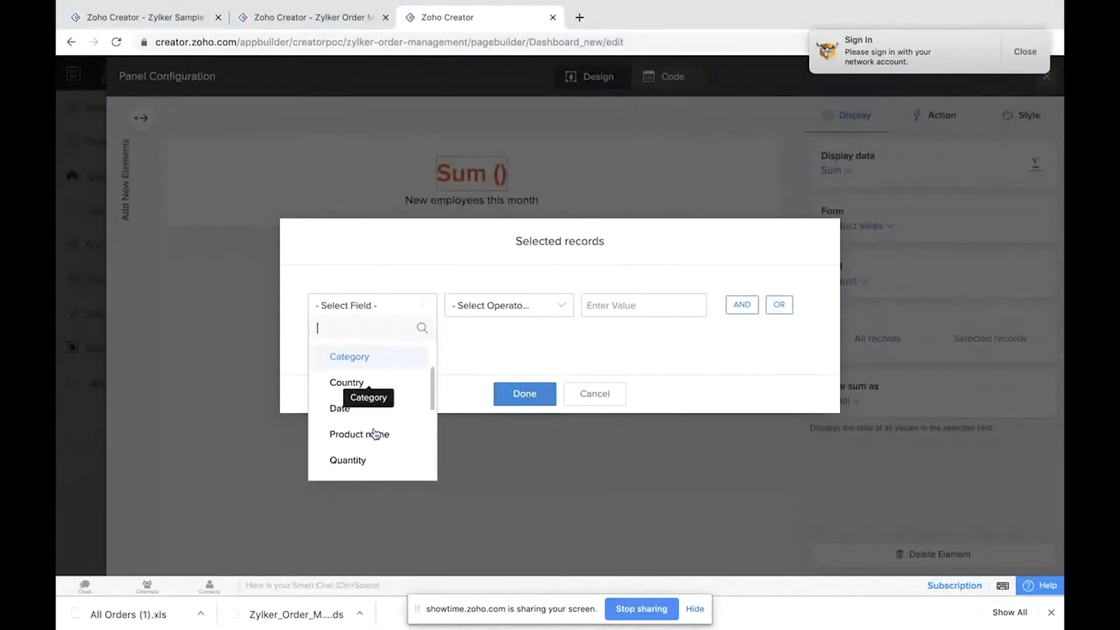
pyautogui.scroll(-2, 376, 430)
pyautogui.click(369, 420)
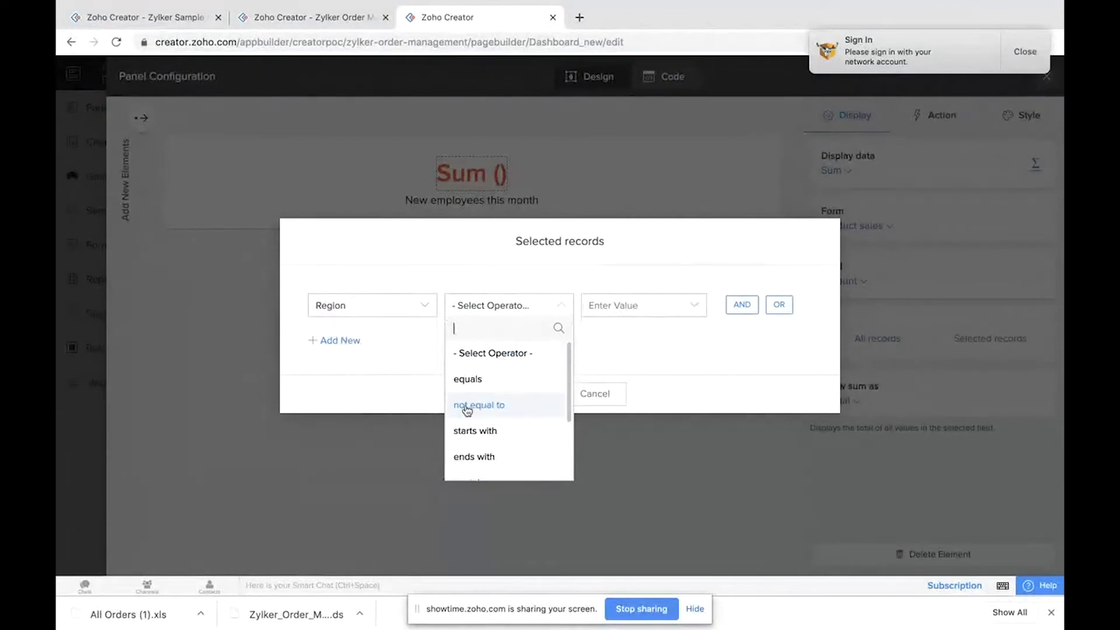
pyautogui.click(502, 391)
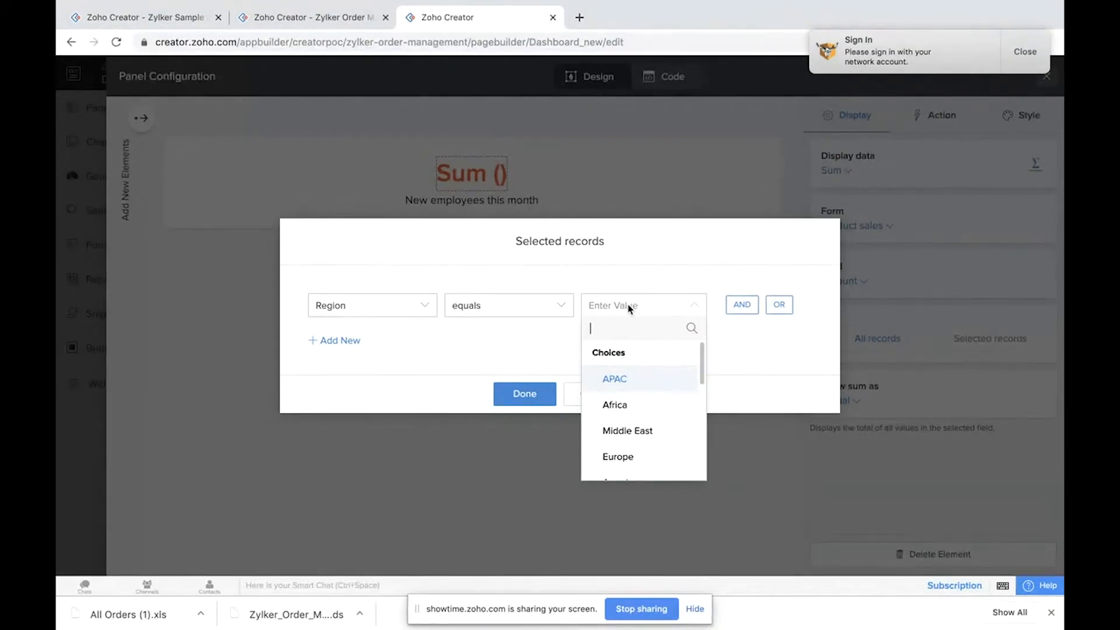
pyautogui.scroll(-2, 632, 387)
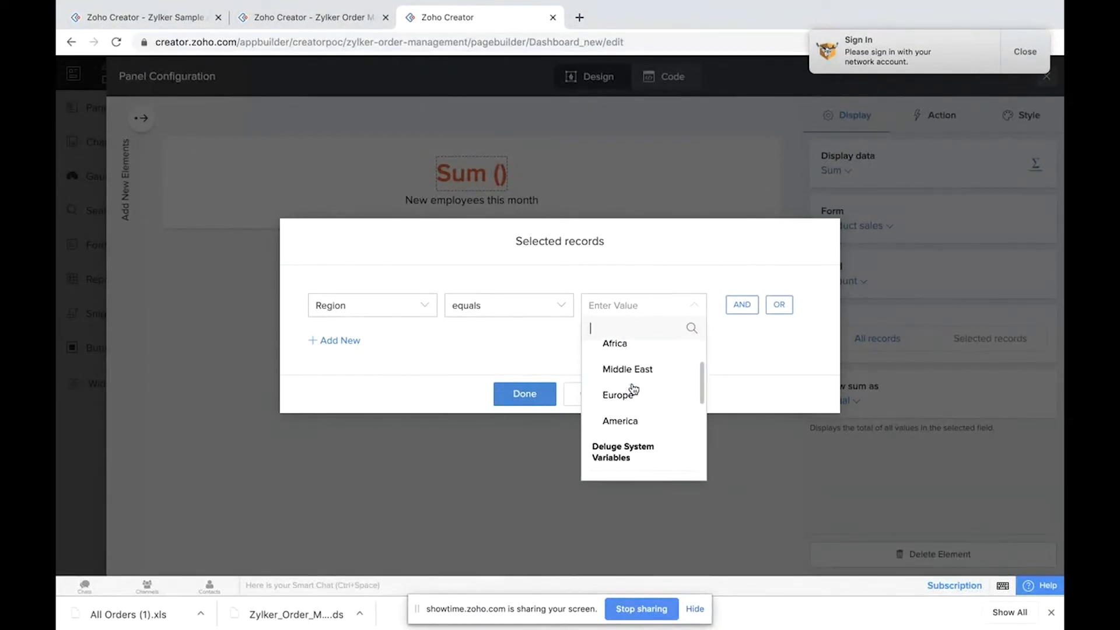
pyautogui.click(622, 421)
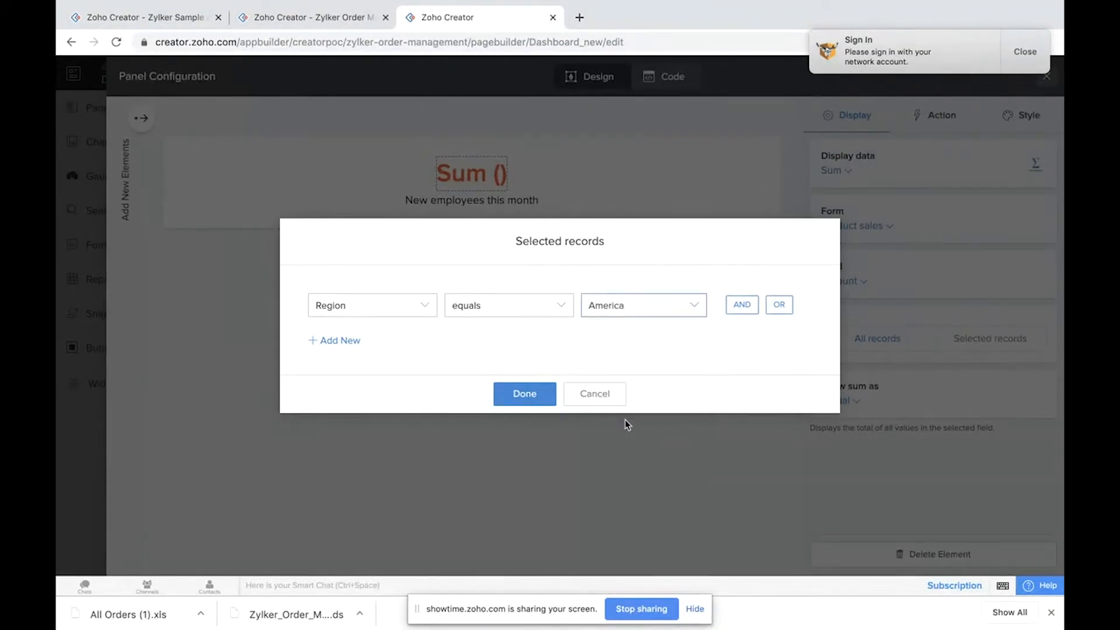
pyautogui.click(525, 395)
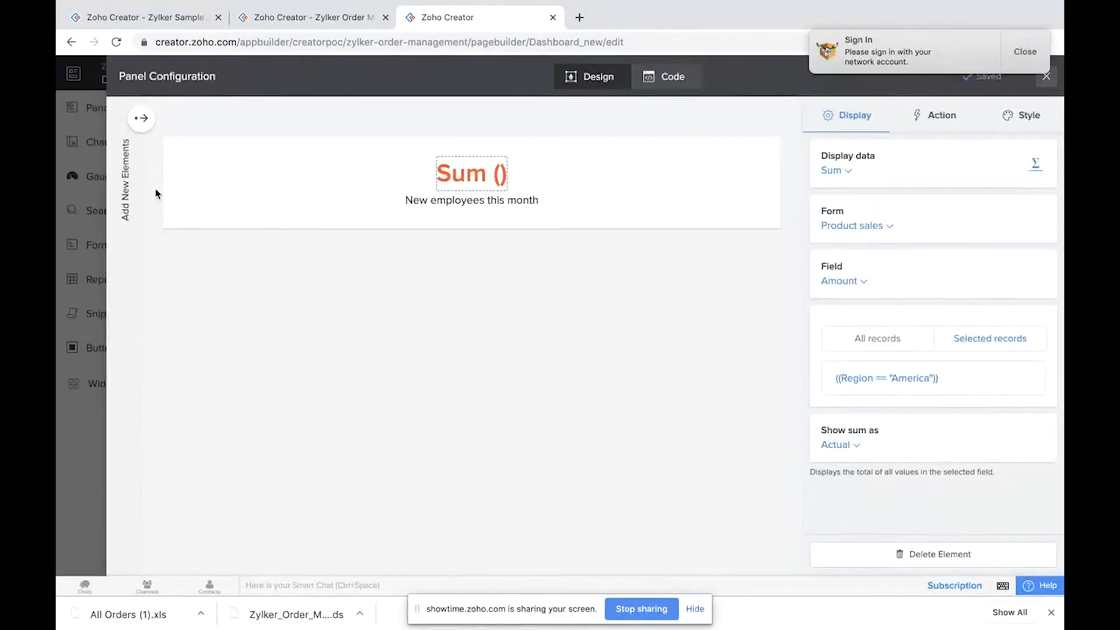
# Step: Add a store icon image to the panel and close the panel configuration
pyautogui.click(141, 121)
pyautogui.click(139, 180)
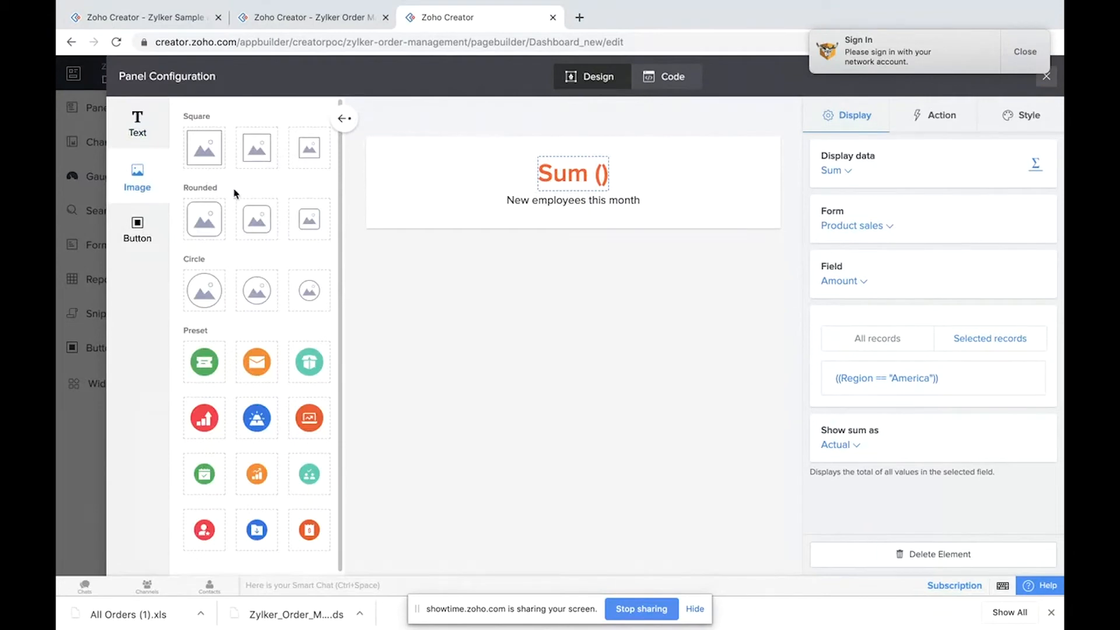
pyautogui.moveTo(249, 218); pyautogui.dragTo(470, 188)
pyautogui.click(1027, 51)
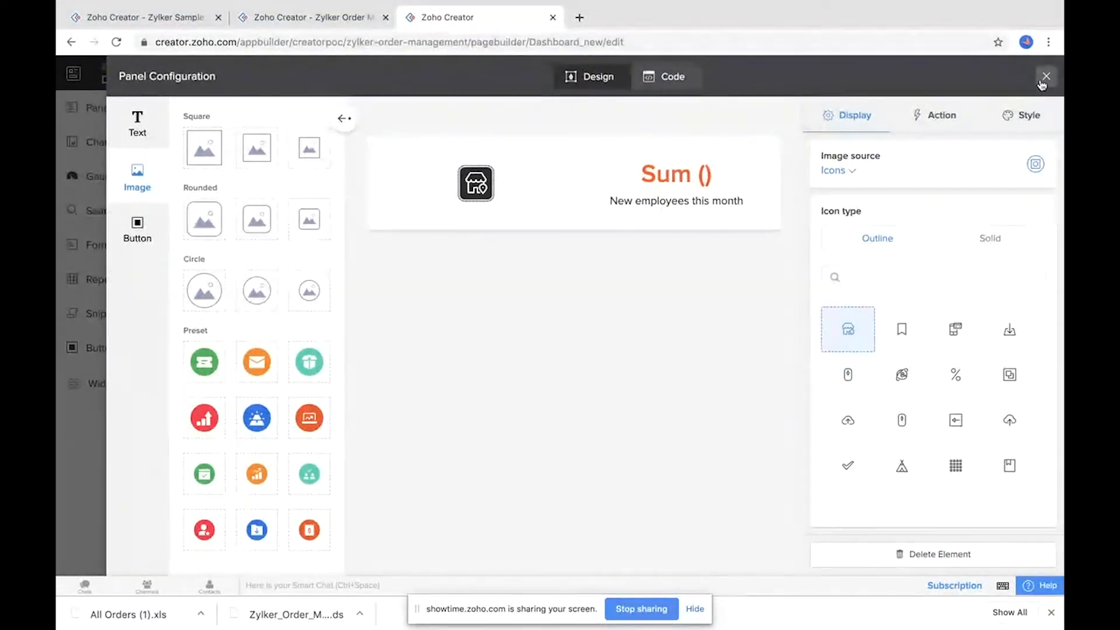
pyautogui.click(1045, 77)
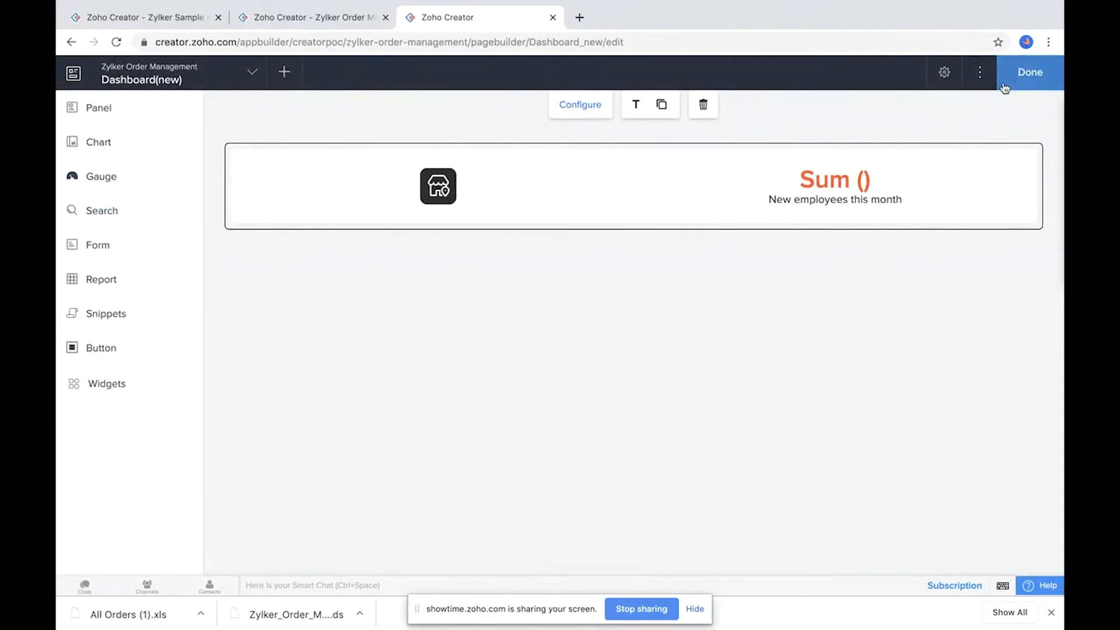
# Step: Add a second panel beside the first and close its configuration
pyautogui.click(68, 109)
pyautogui.moveTo(289, 147); pyautogui.dragTo(913, 175)
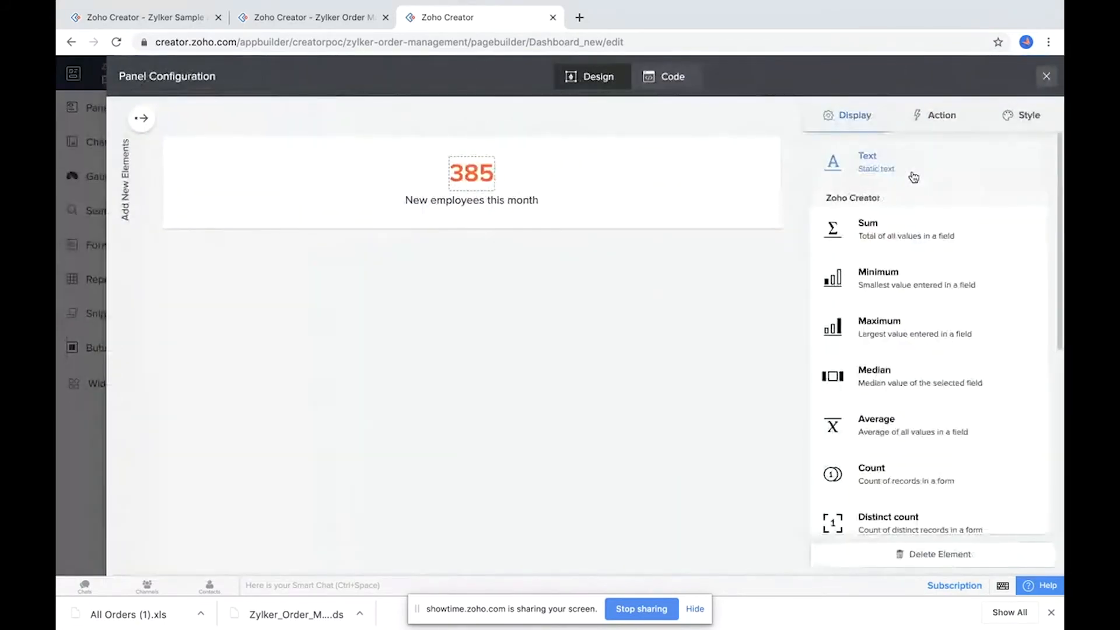
pyautogui.click(1046, 76)
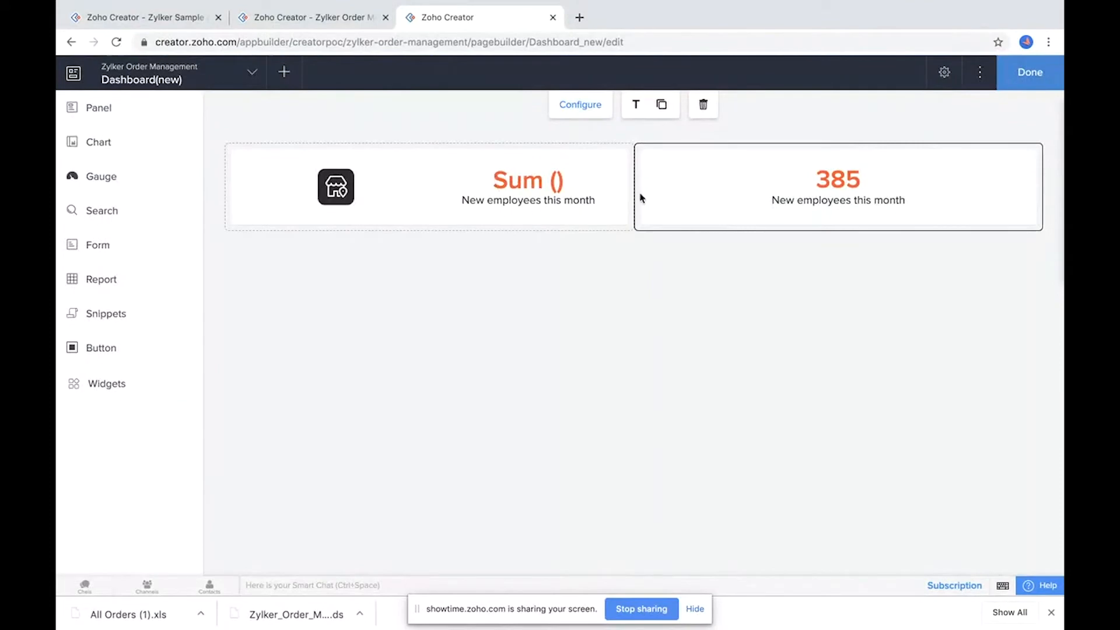
# Step: Finish editing the page and view the new dashboard in the live application
pyautogui.click(1027, 74)
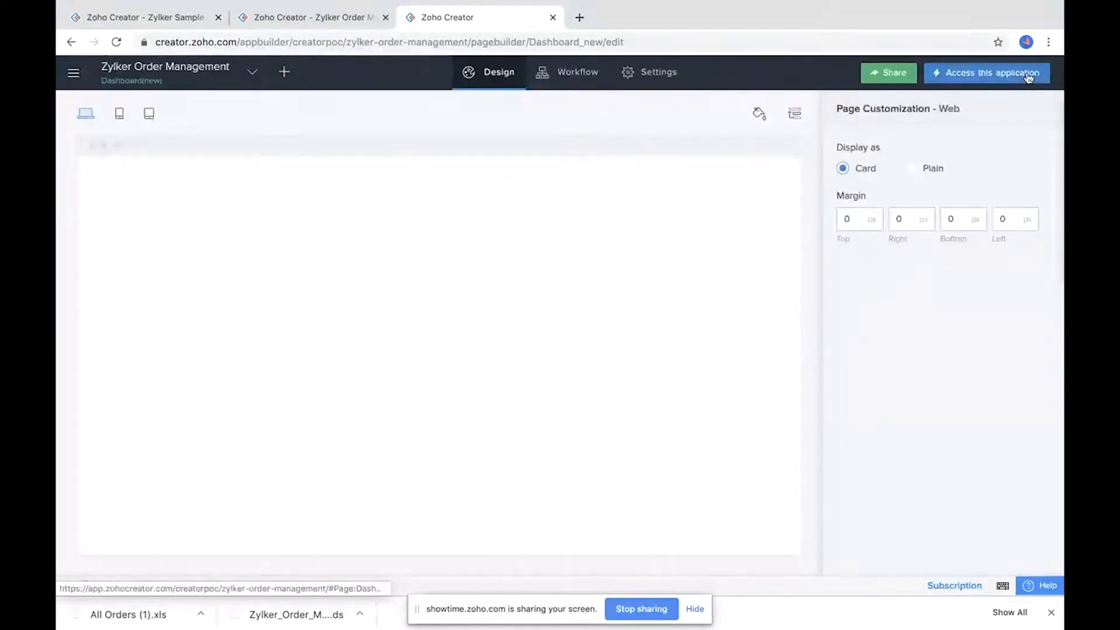
pyautogui.click(995, 83)
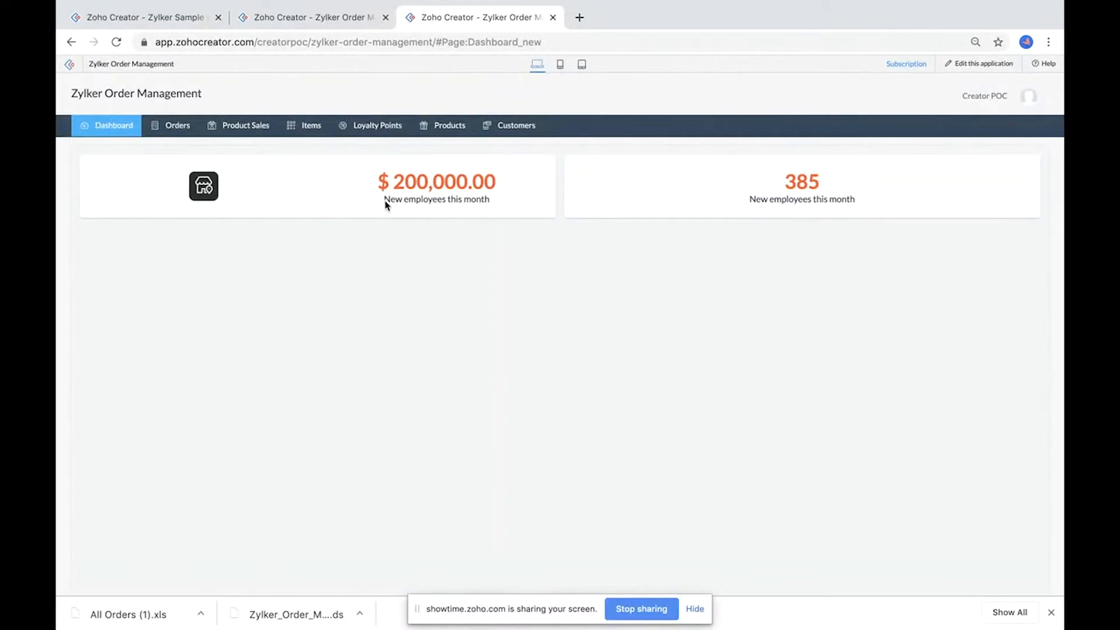
pyautogui.moveTo(388, 206); pyautogui.dragTo(502, 205)
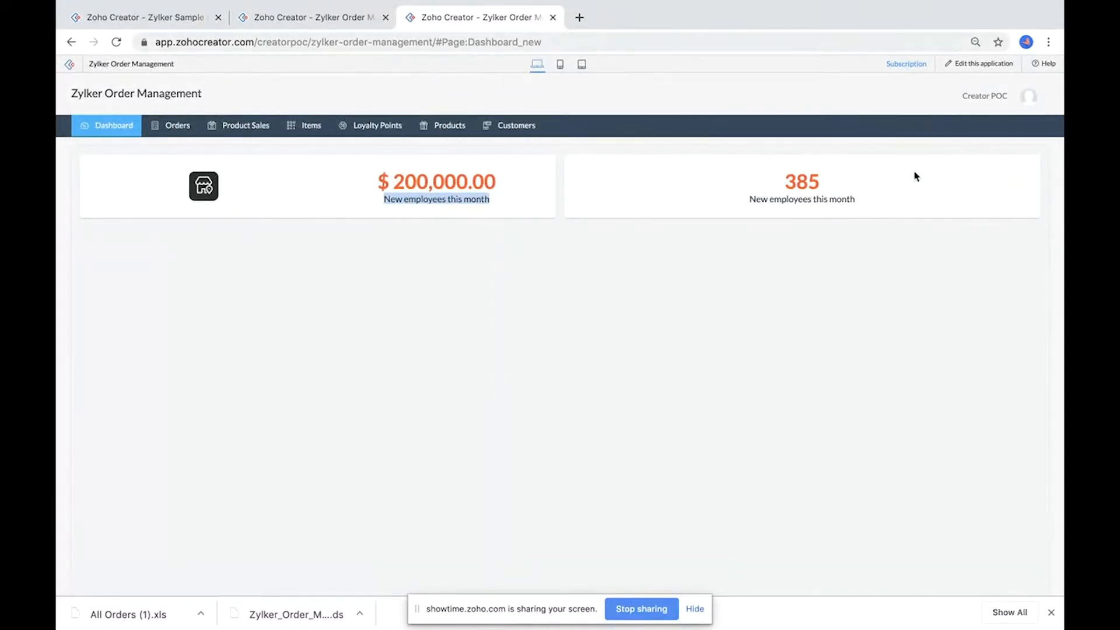
# Step: Return to editing the application
pyautogui.click(982, 67)
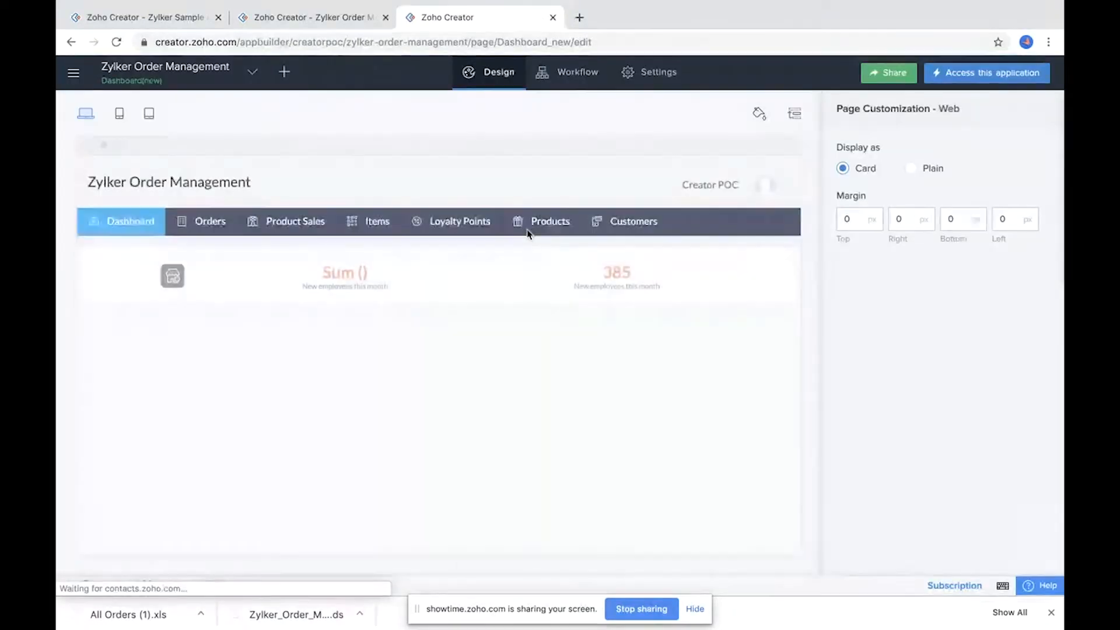
# Step: Open the new dashboard page in the builder and set the first panel's caption text to America
pyautogui.click(506, 350)
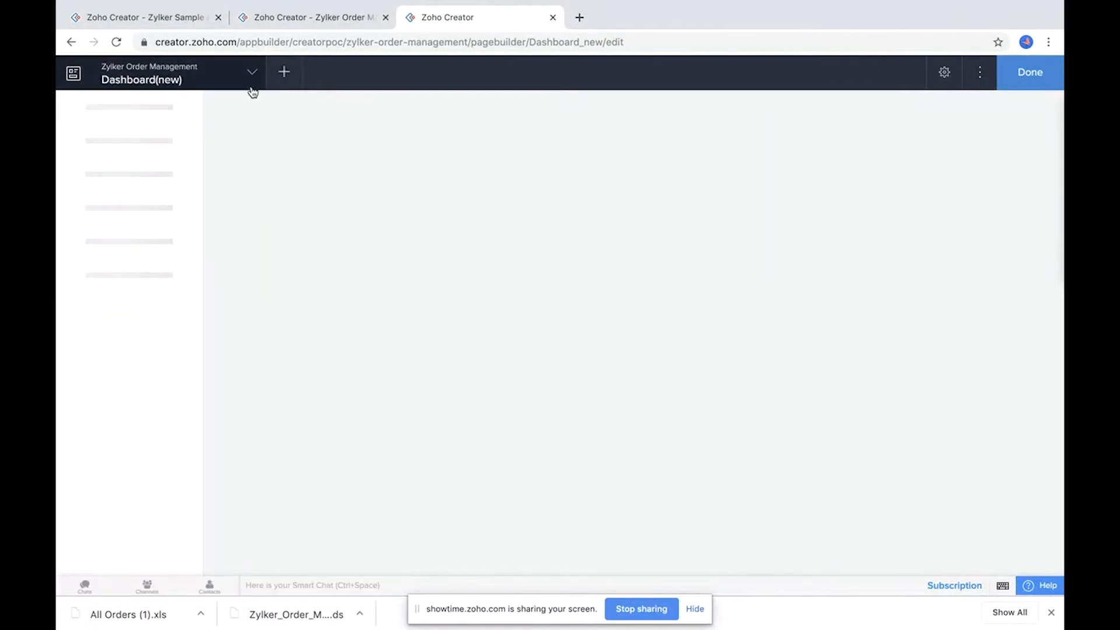
pyautogui.click(413, 187)
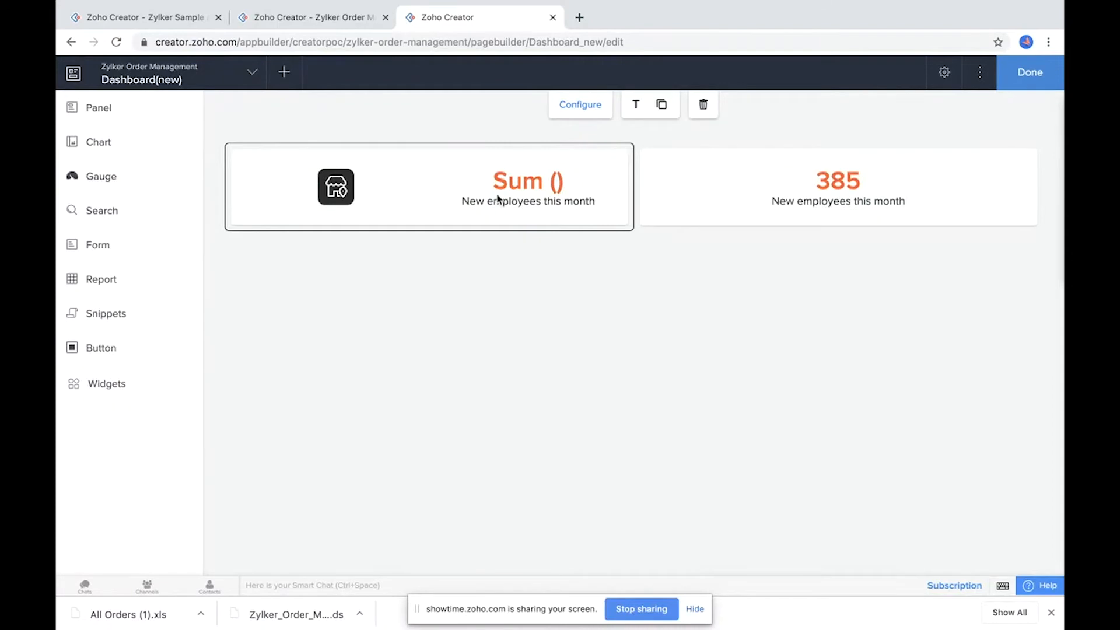
pyautogui.click(575, 110)
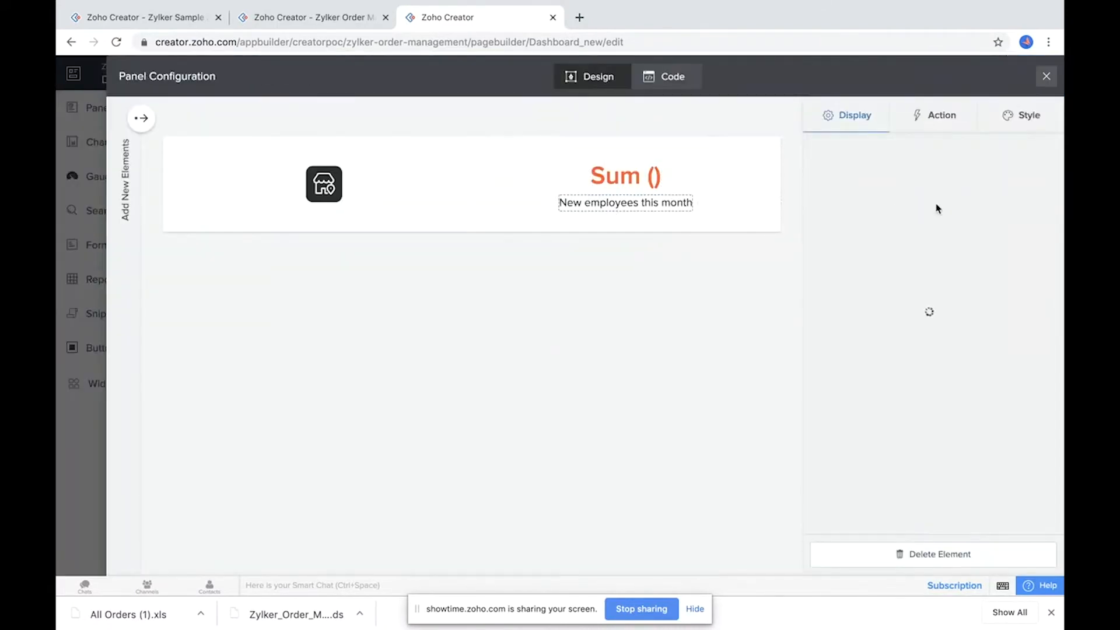
pyautogui.click(652, 206)
pyautogui.click(913, 229)
pyautogui.write('America')
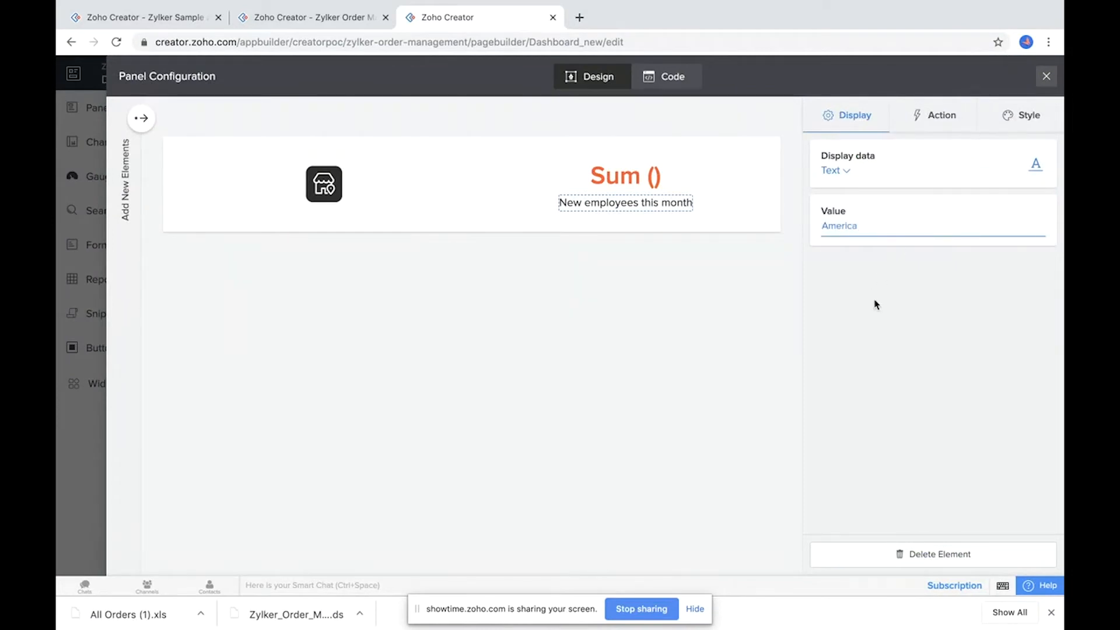
pyautogui.click(876, 305)
pyautogui.click(322, 188)
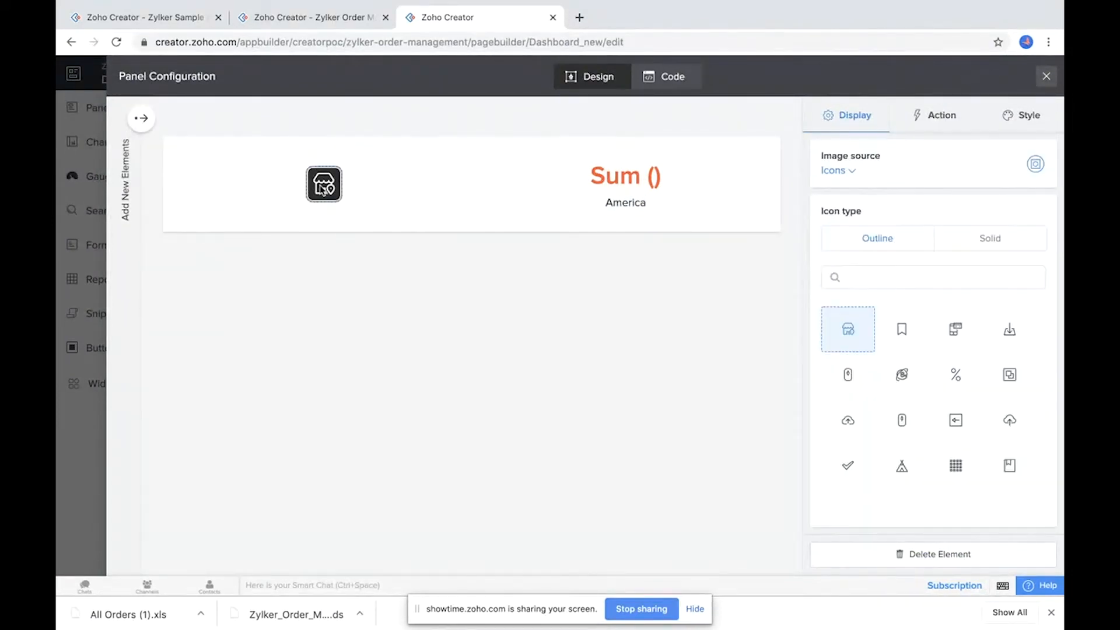
# Step: Close the panel configuration, finish editing the page and open the live application
pyautogui.click(348, 20)
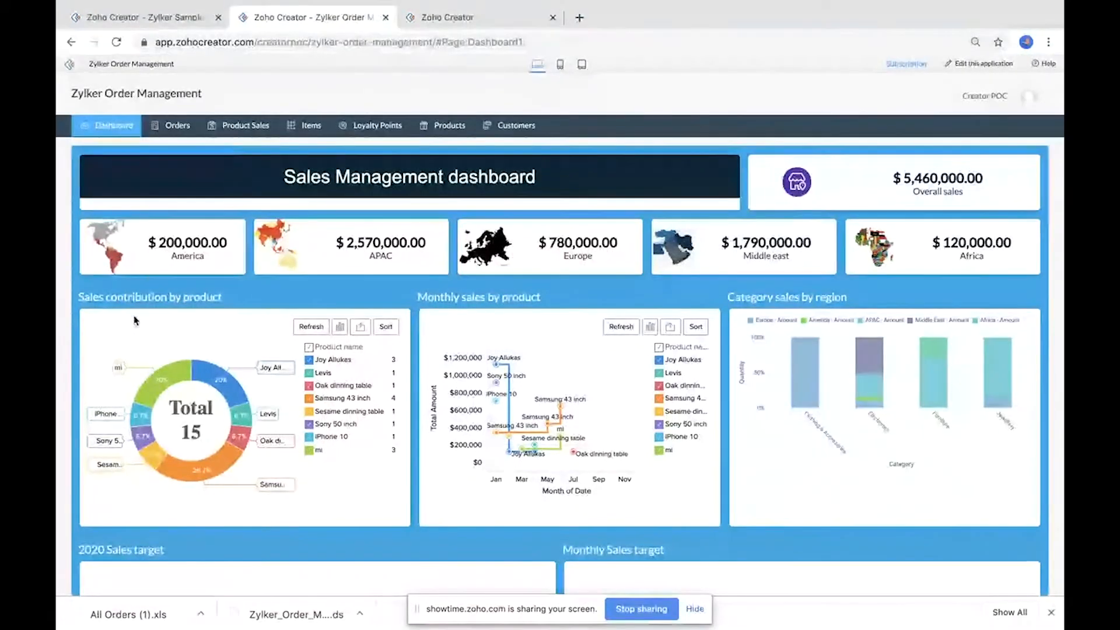
pyautogui.click(445, 17)
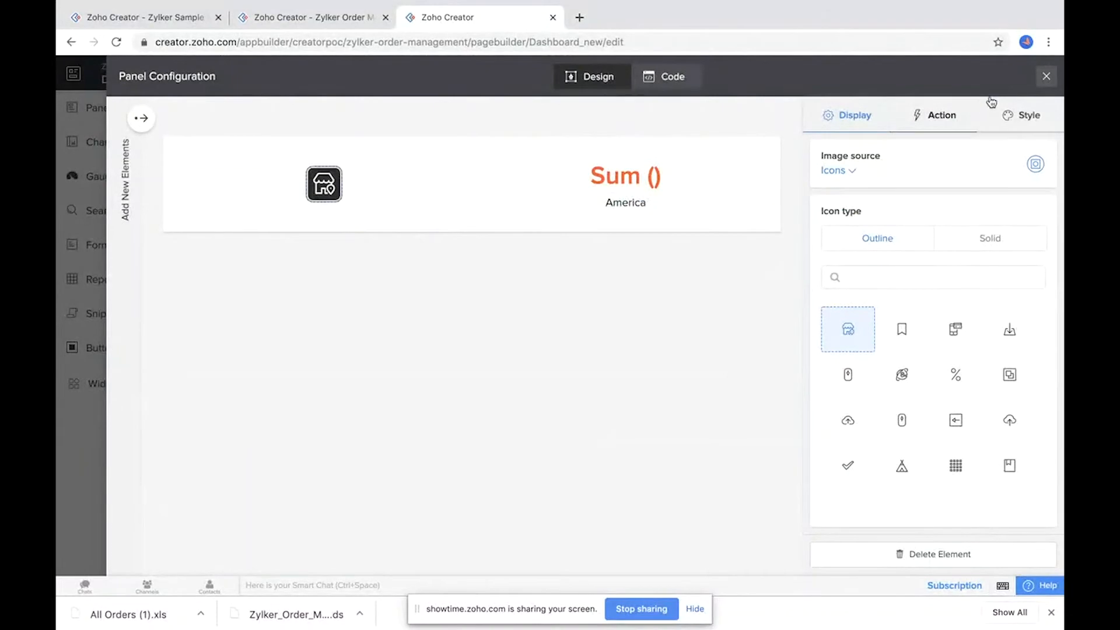
pyautogui.click(1044, 78)
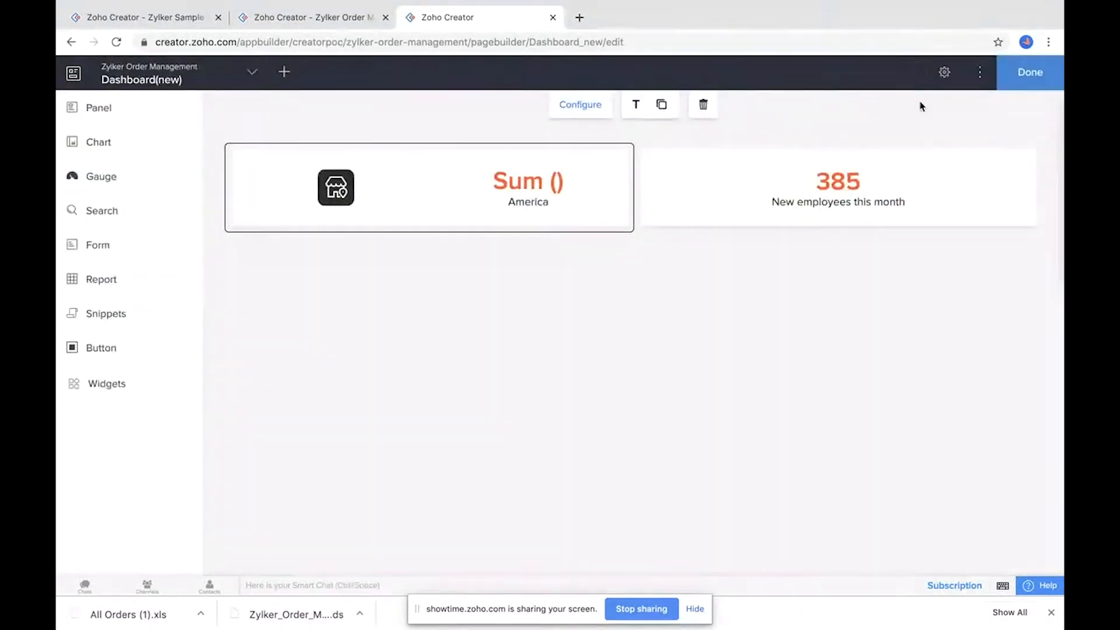
pyautogui.click(1027, 70)
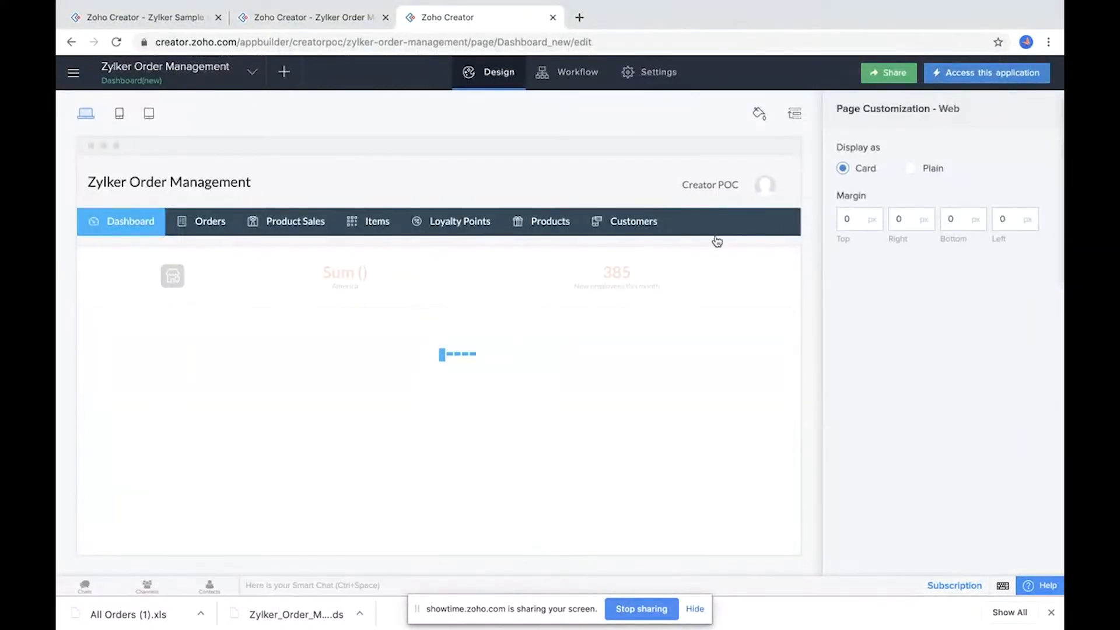
pyautogui.click(1003, 73)
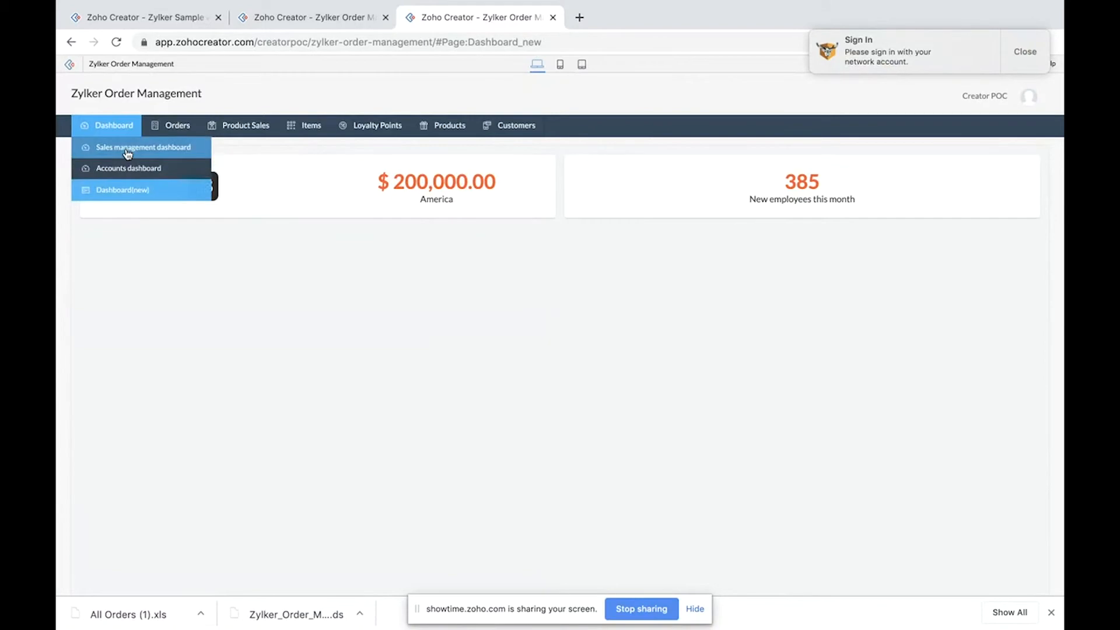
# Step: On the sales management dashboard, switch the Sales contribution by product chart to a pie chart
pyautogui.click(369, 12)
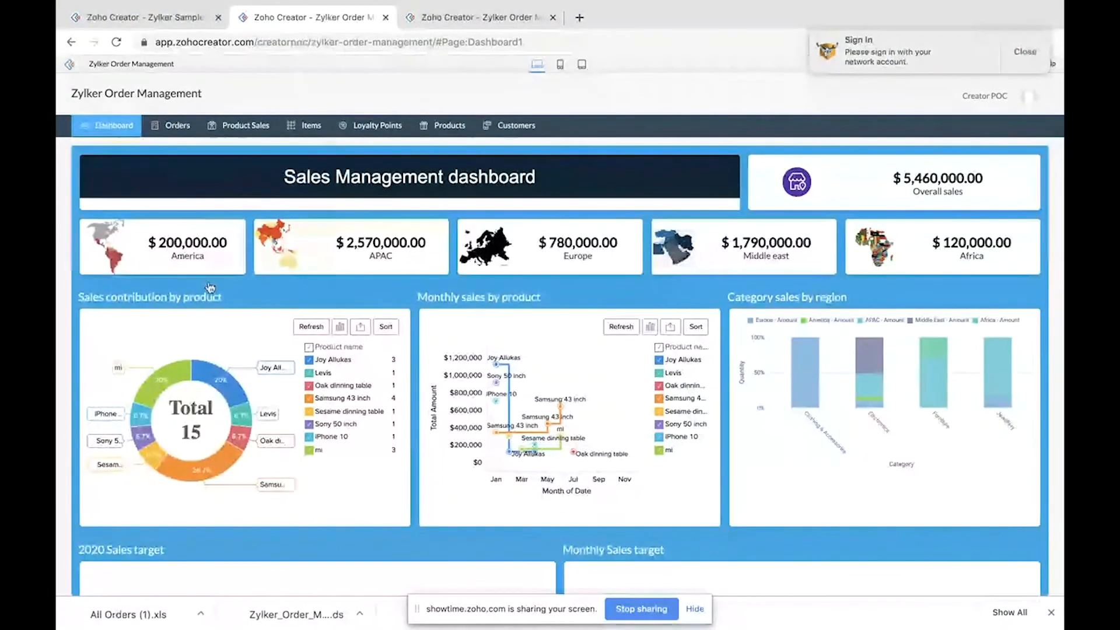
pyautogui.moveTo(175, 470)
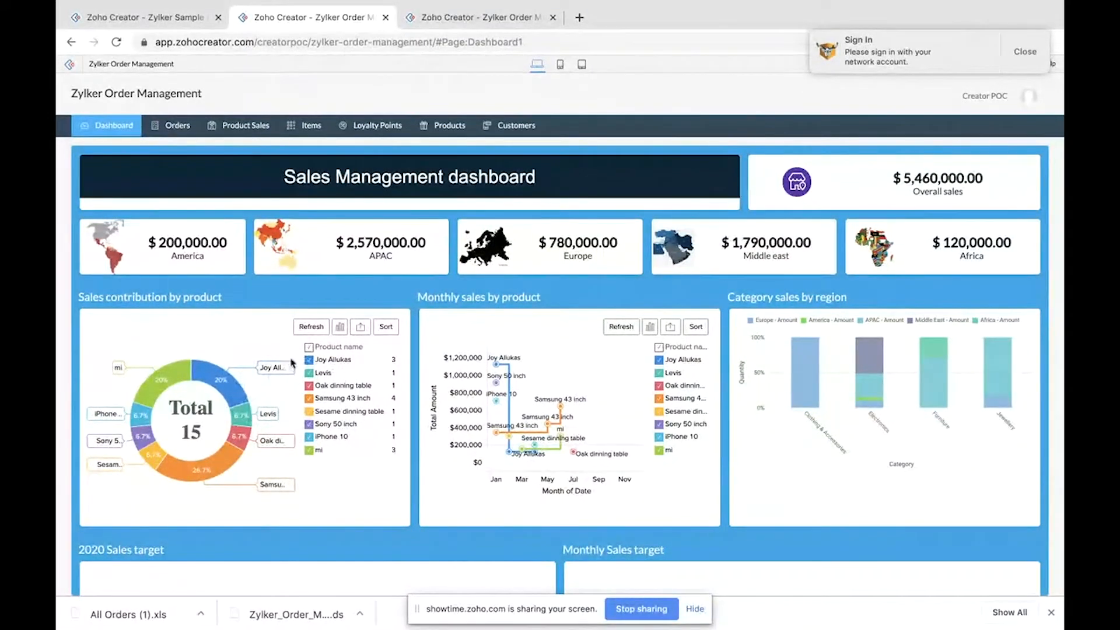
pyautogui.click(340, 328)
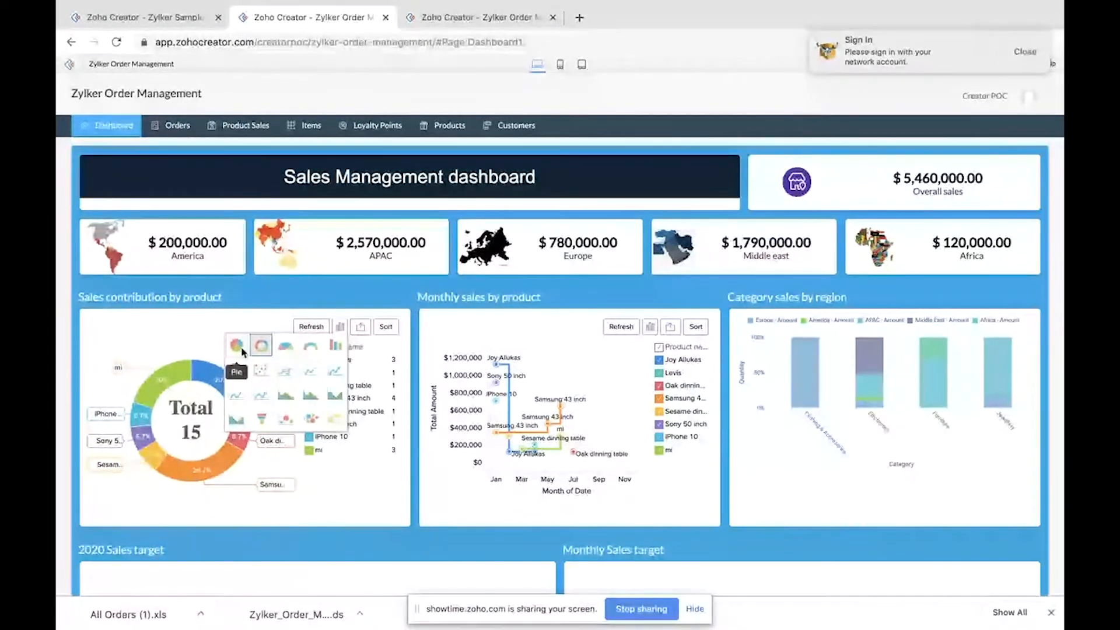
pyautogui.click(286, 350)
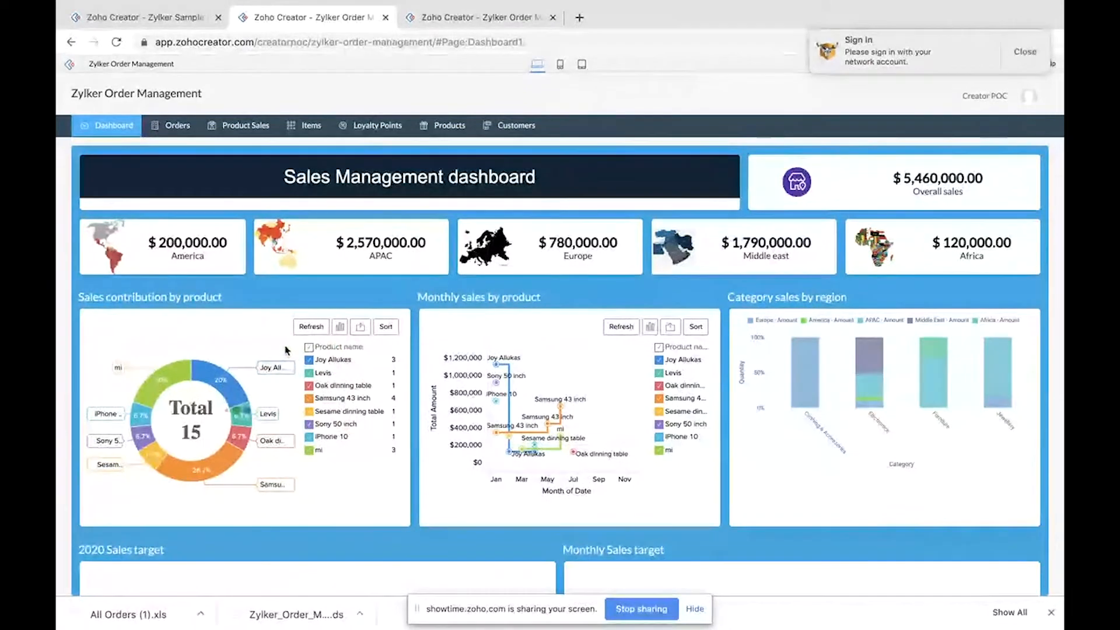
pyautogui.moveTo(214, 408)
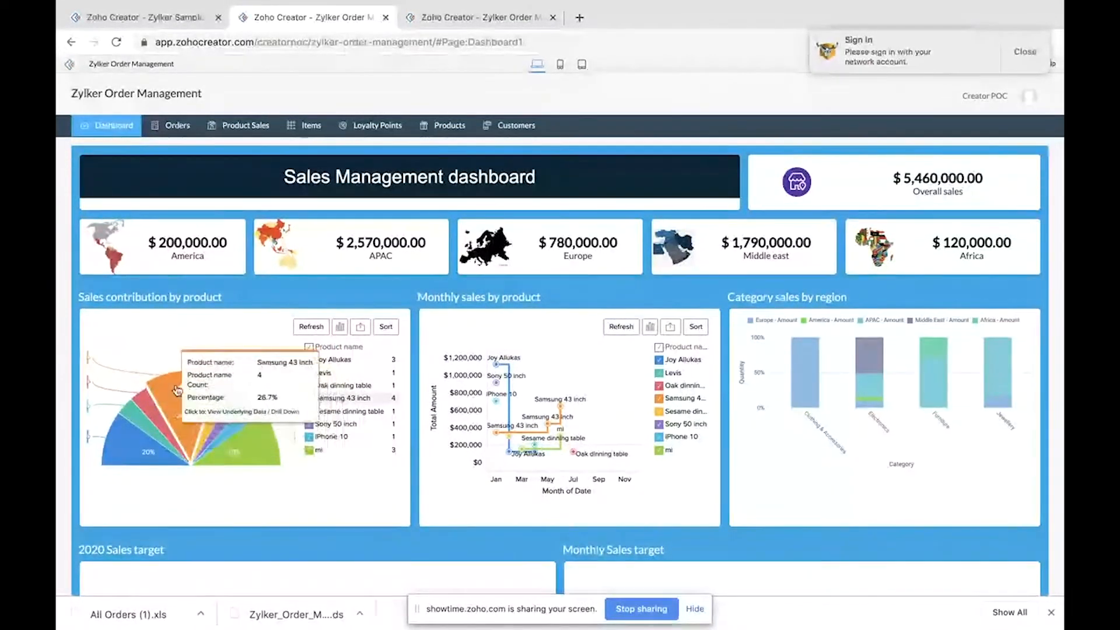
pyautogui.click(339, 327)
pyautogui.click(237, 346)
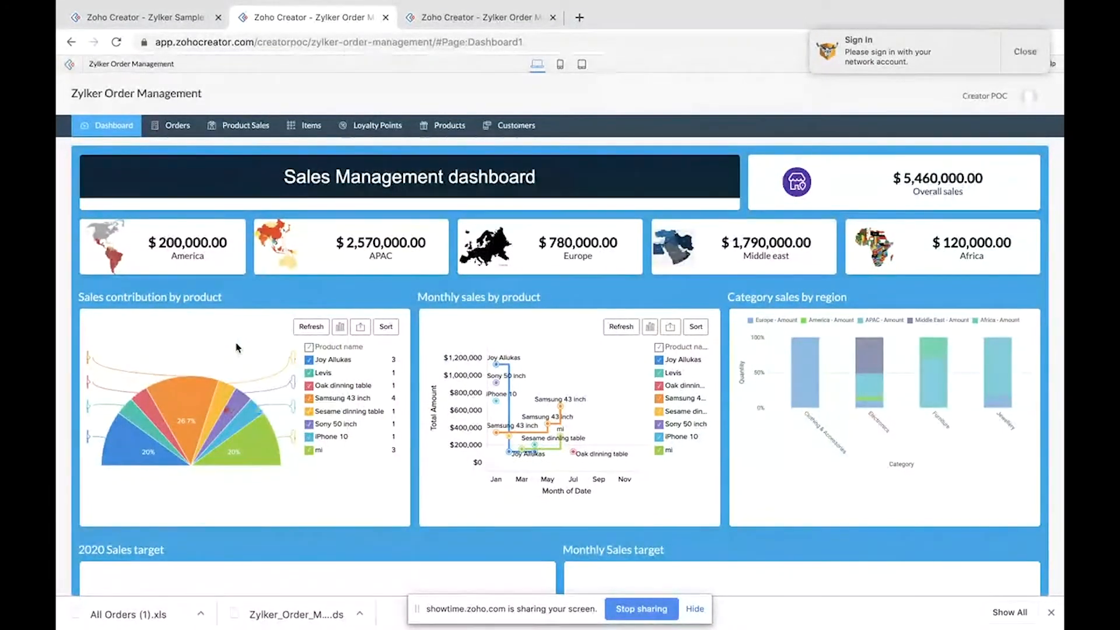
pyautogui.moveTo(175, 446)
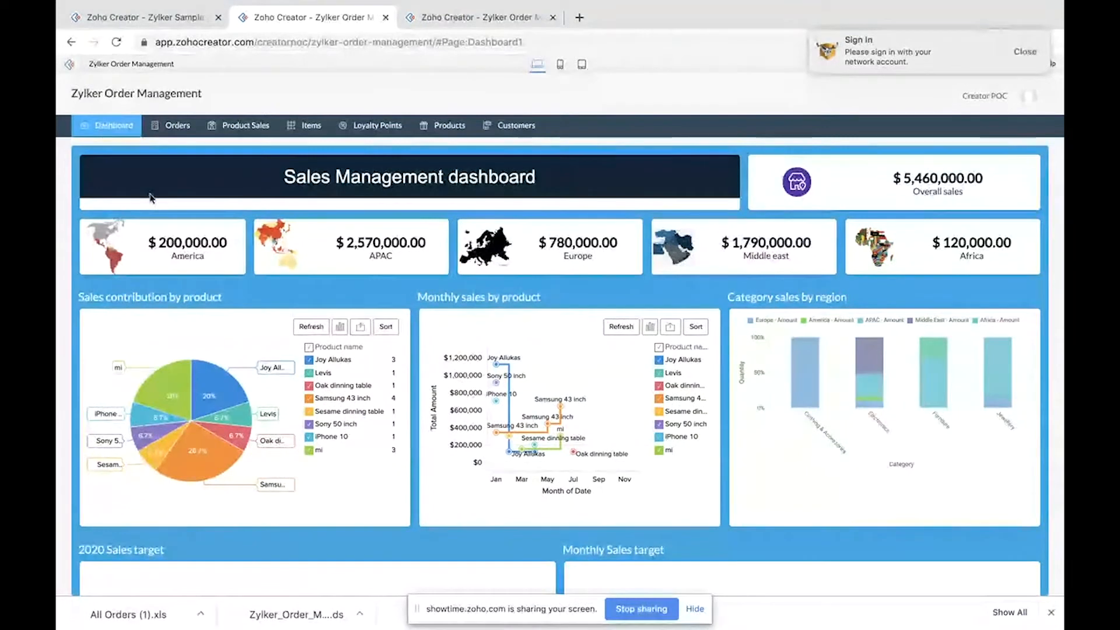
# Step: Return to the new dashboard tab and reopen the application for editing
pyautogui.click(473, 21)
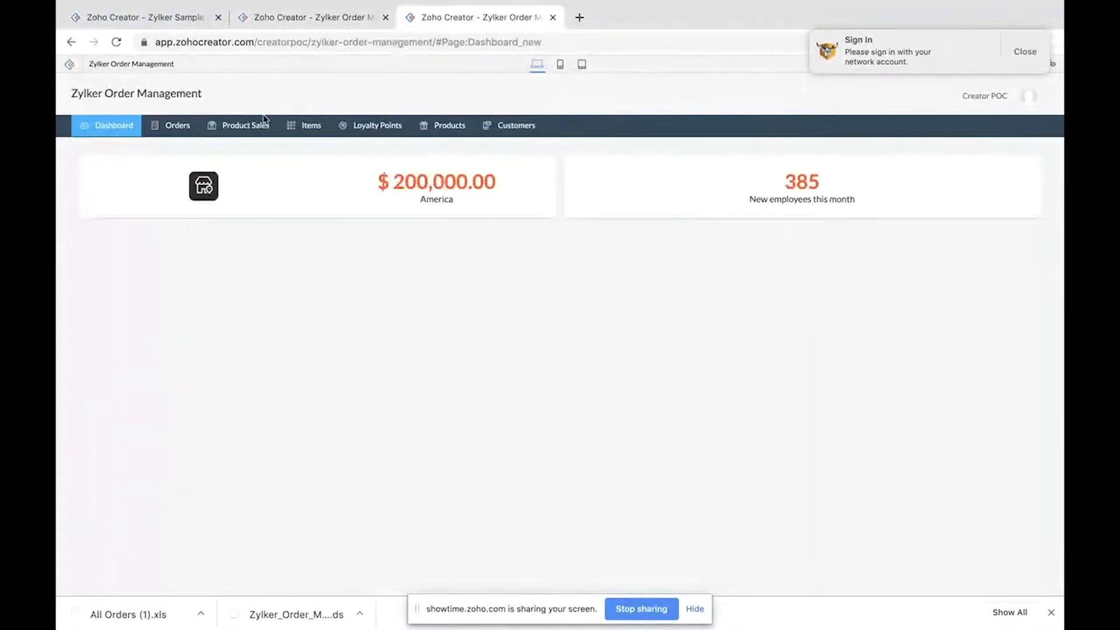
pyautogui.click(1025, 52)
pyautogui.click(972, 65)
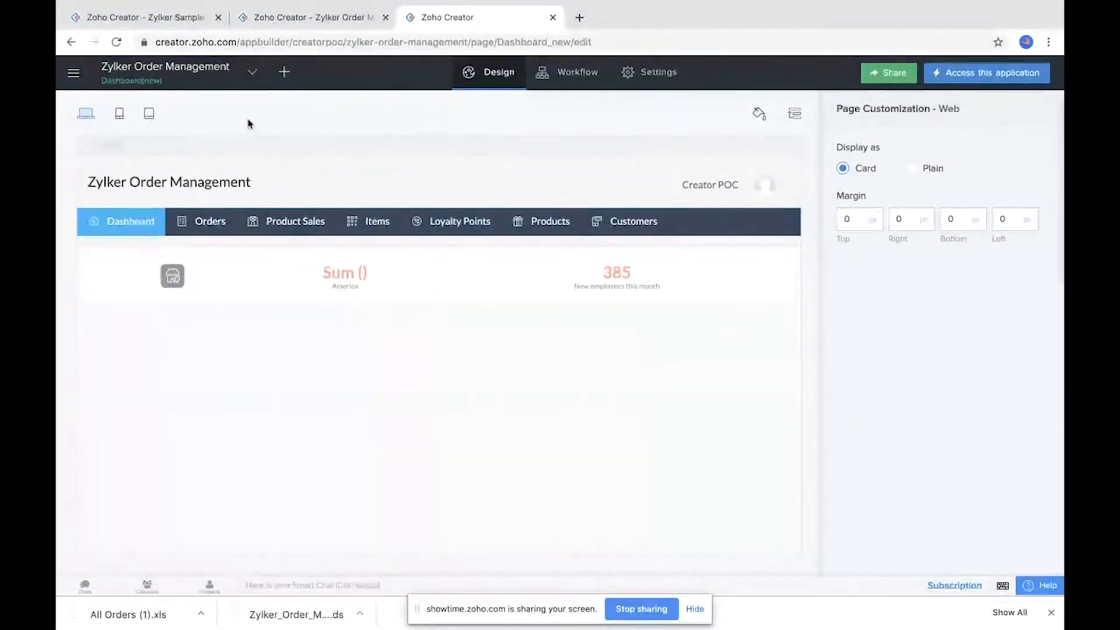
# Step: Create a Pivot Chart report based on the Product sales form, named Sales contribution111
pyautogui.click(285, 71)
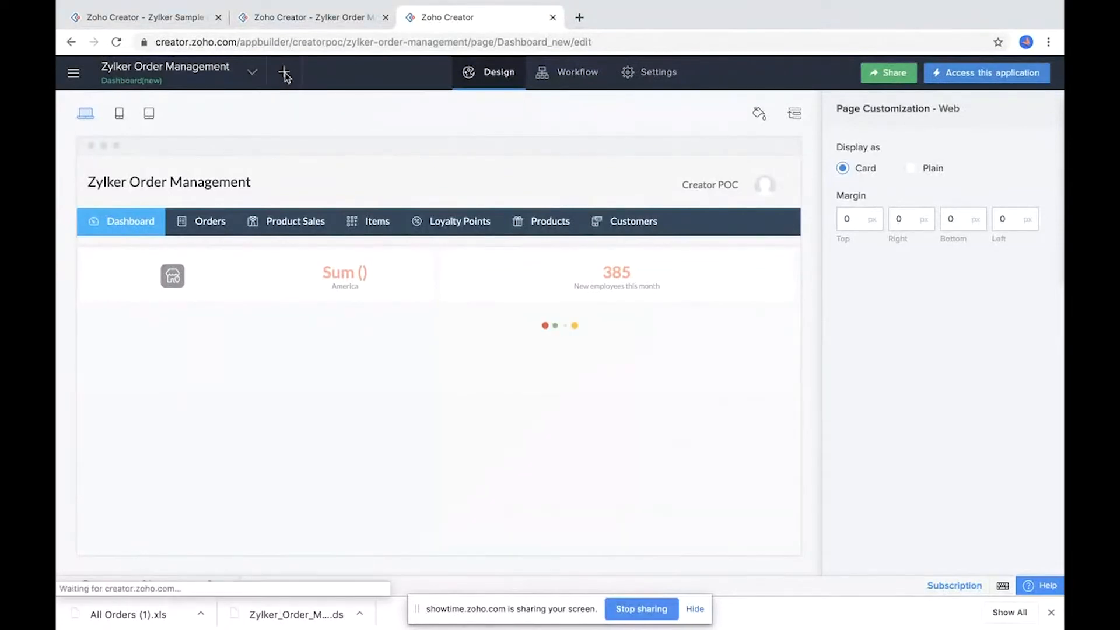
pyautogui.click(517, 350)
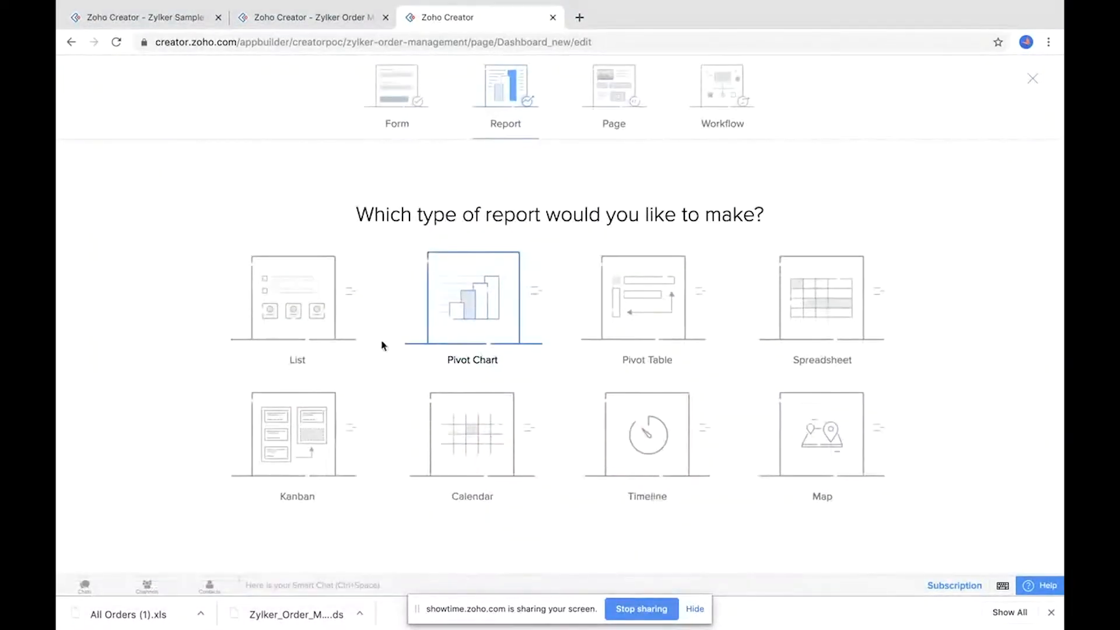
pyautogui.click(488, 310)
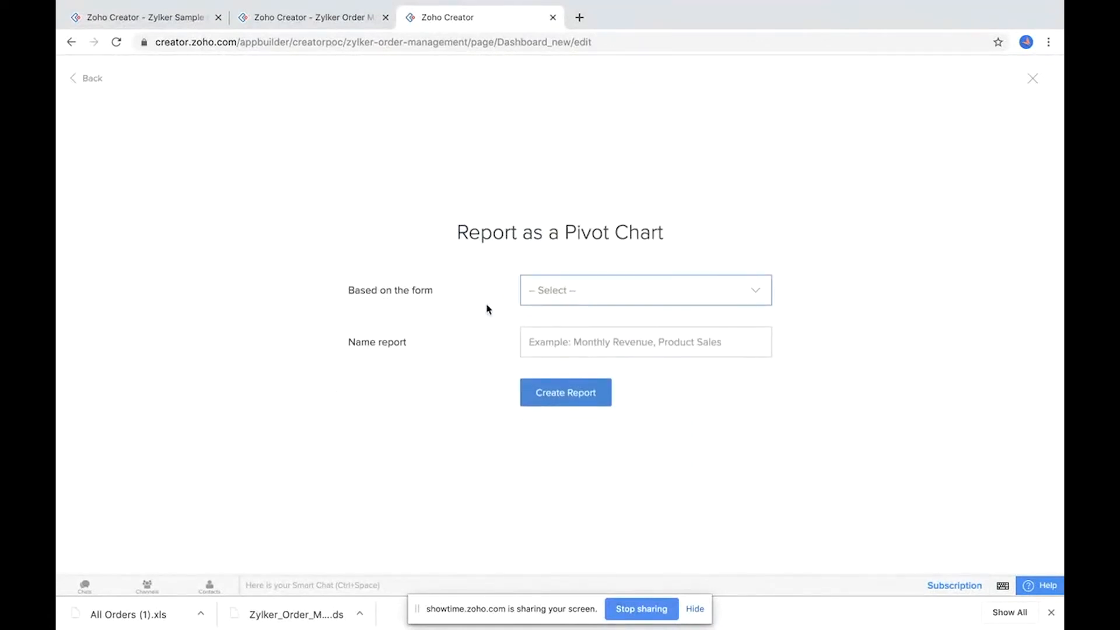
pyautogui.click(606, 297)
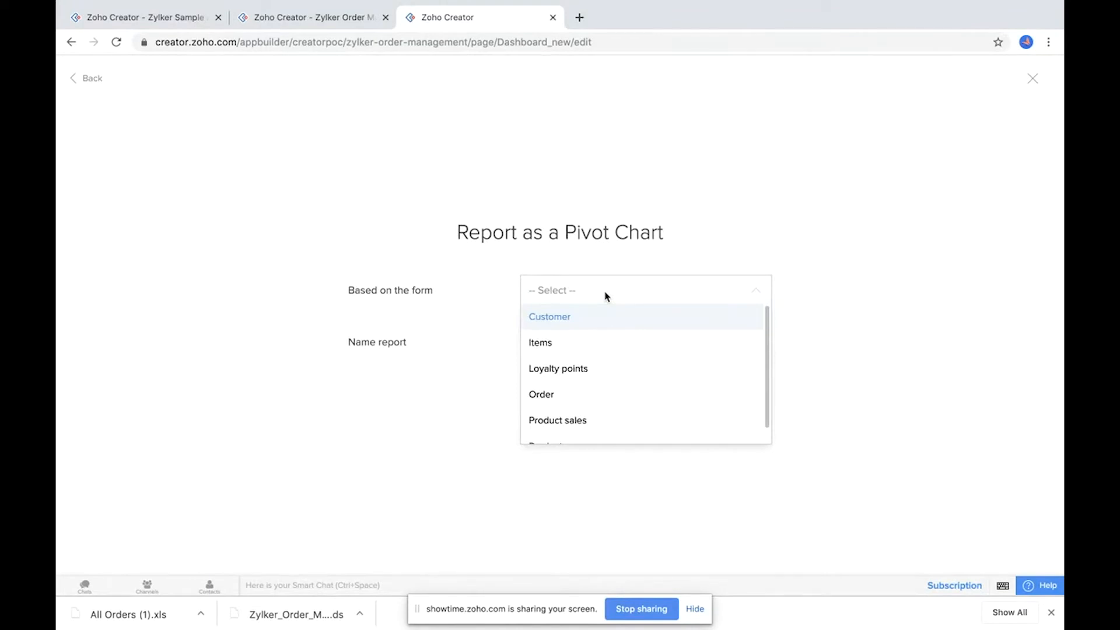
pyautogui.click(583, 421)
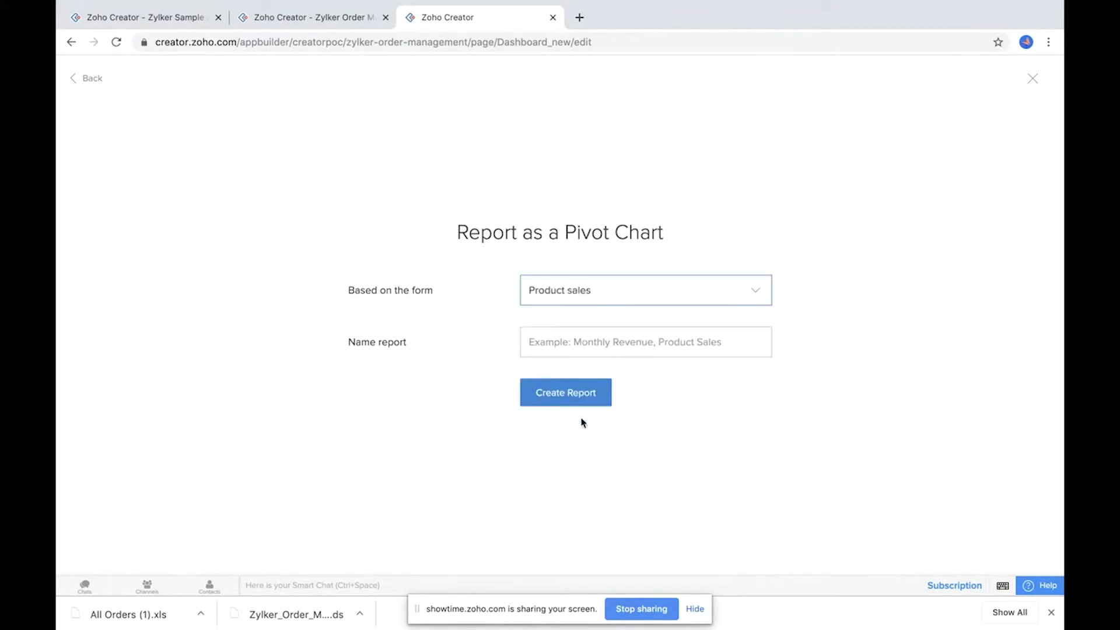
pyautogui.click(575, 340)
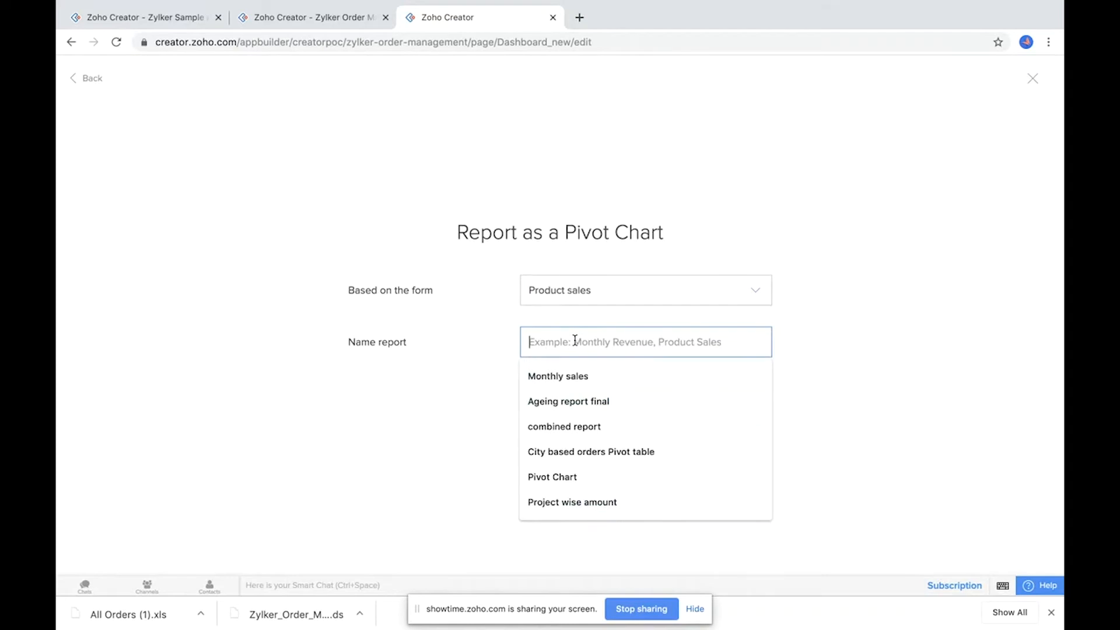
pyautogui.write('Sale')
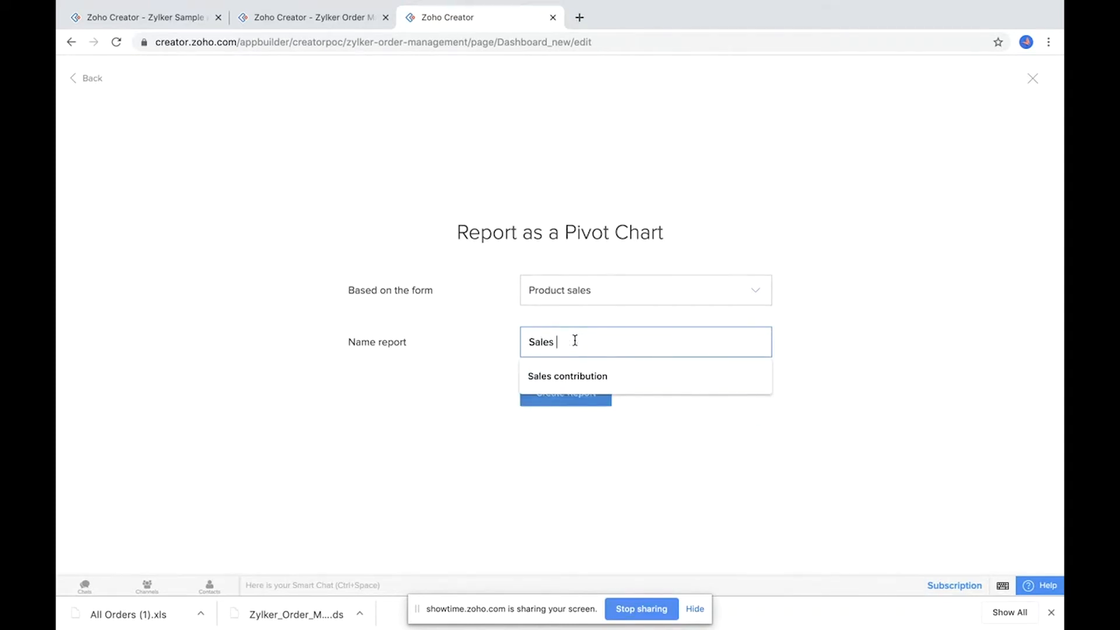
pyautogui.write('s')
pyautogui.press('Down')
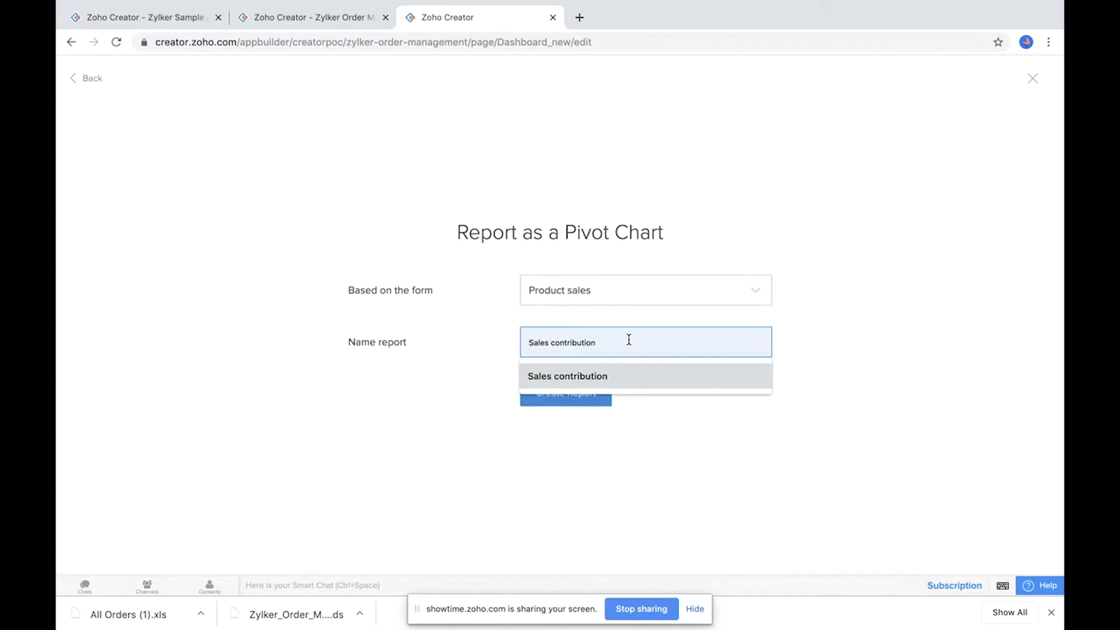
pyautogui.press('Return')
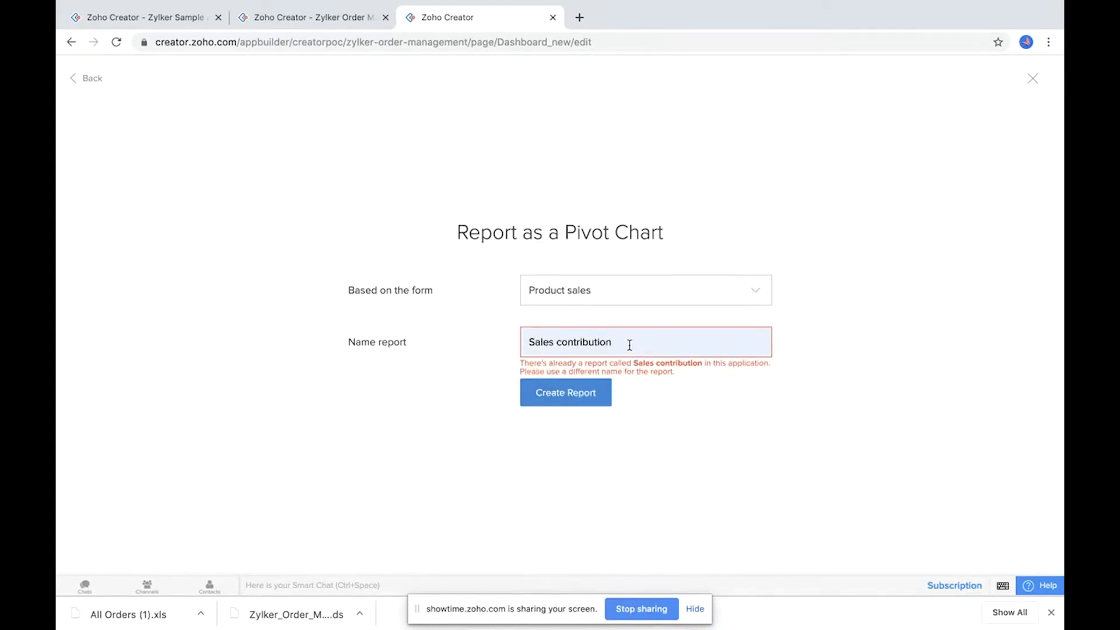
pyautogui.click(559, 396)
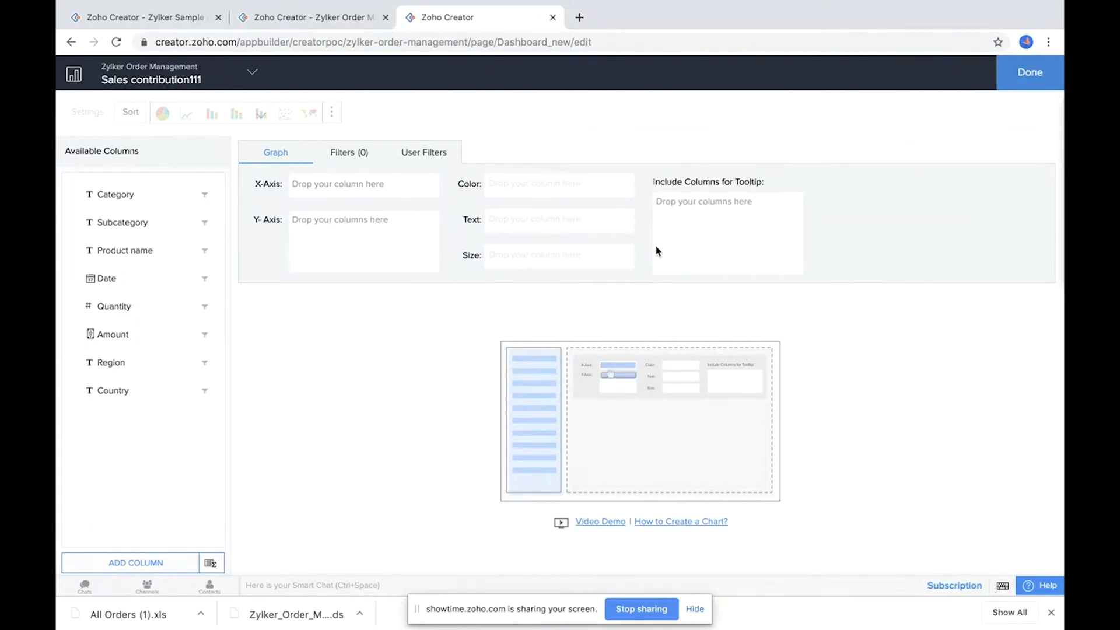
# Step: Place Product name on the X-axis with actual values and in Text, then generate the graph
pyautogui.moveTo(156, 251); pyautogui.dragTo(375, 180)
pyautogui.click(386, 184)
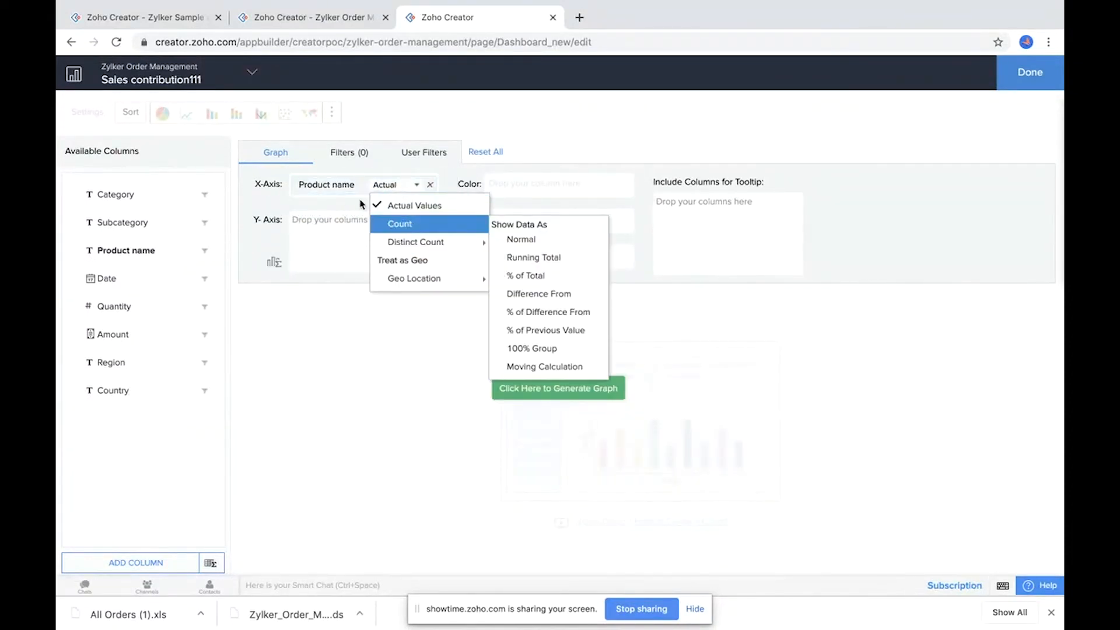
pyautogui.click(403, 206)
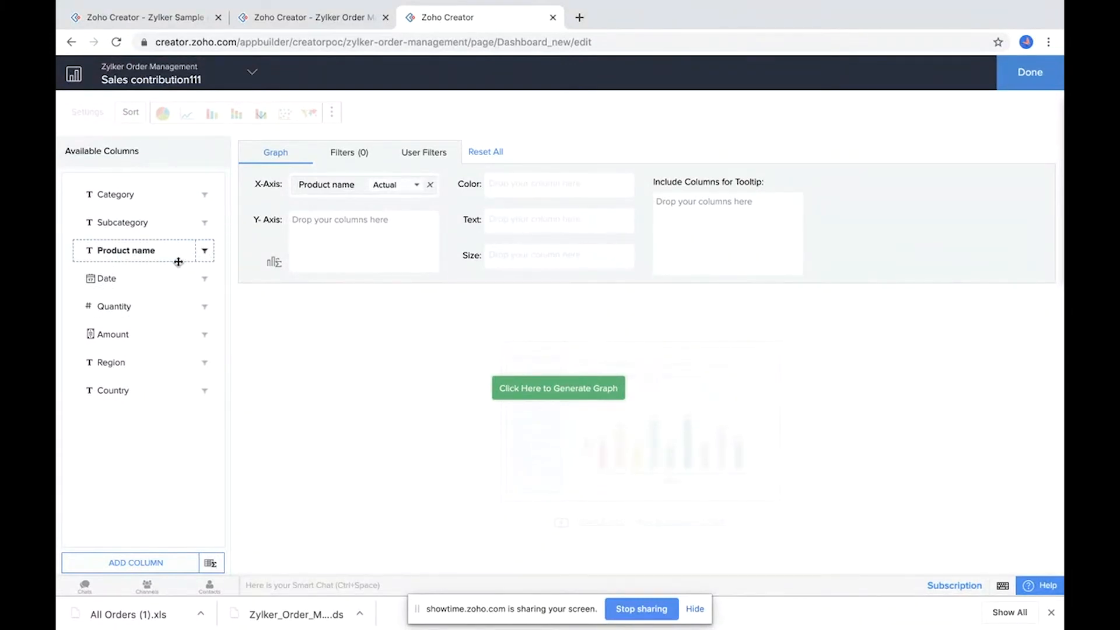
pyautogui.moveTo(160, 247); pyautogui.dragTo(560, 213)
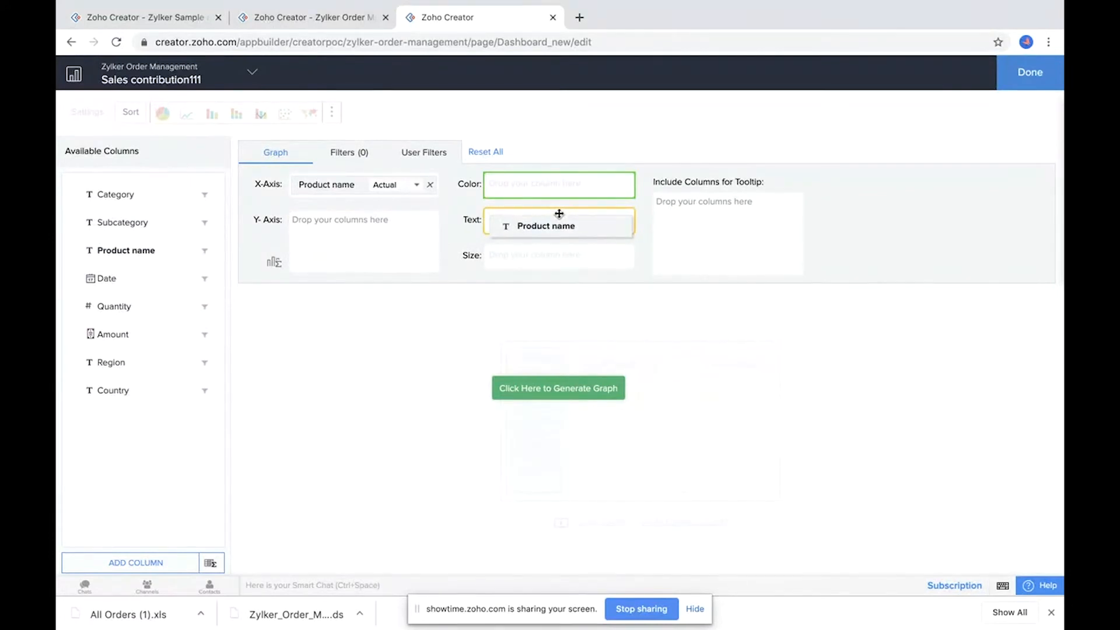
pyautogui.moveTo(560, 214); pyautogui.dragTo(559, 215)
pyautogui.click(518, 389)
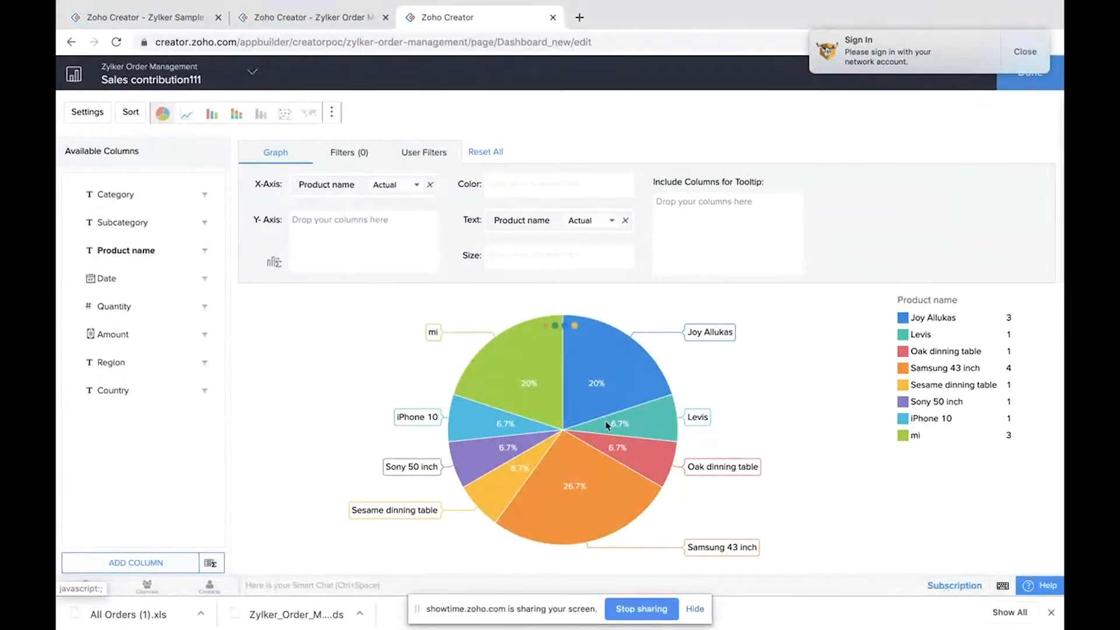
# Step: Finish the report and switch to the live sales management dashboard to compare
pyautogui.click(1022, 58)
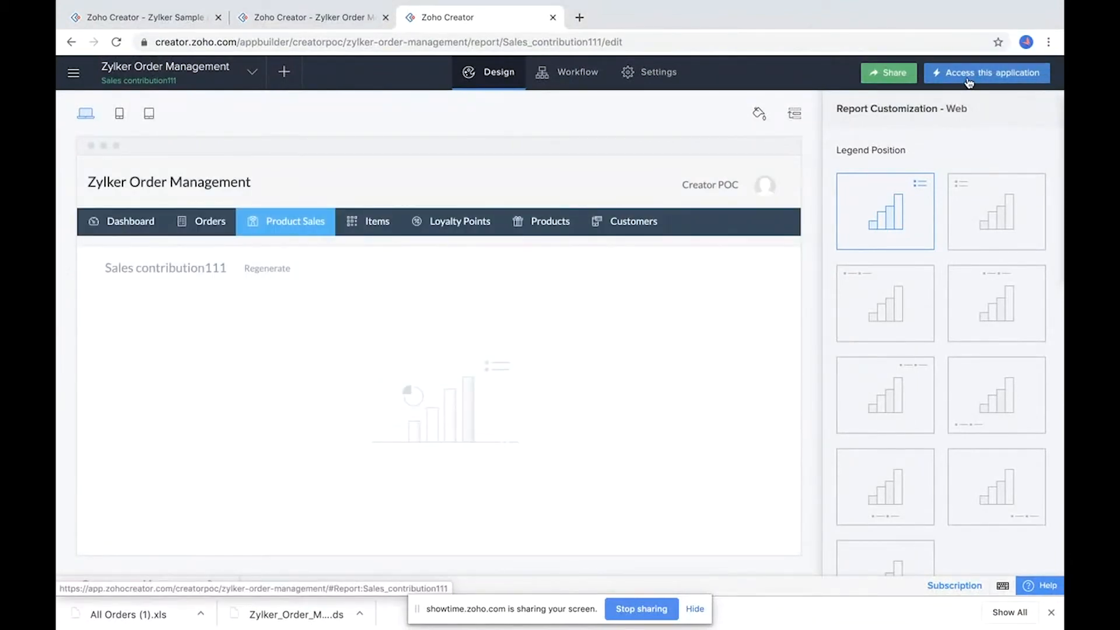
pyautogui.click(270, 20)
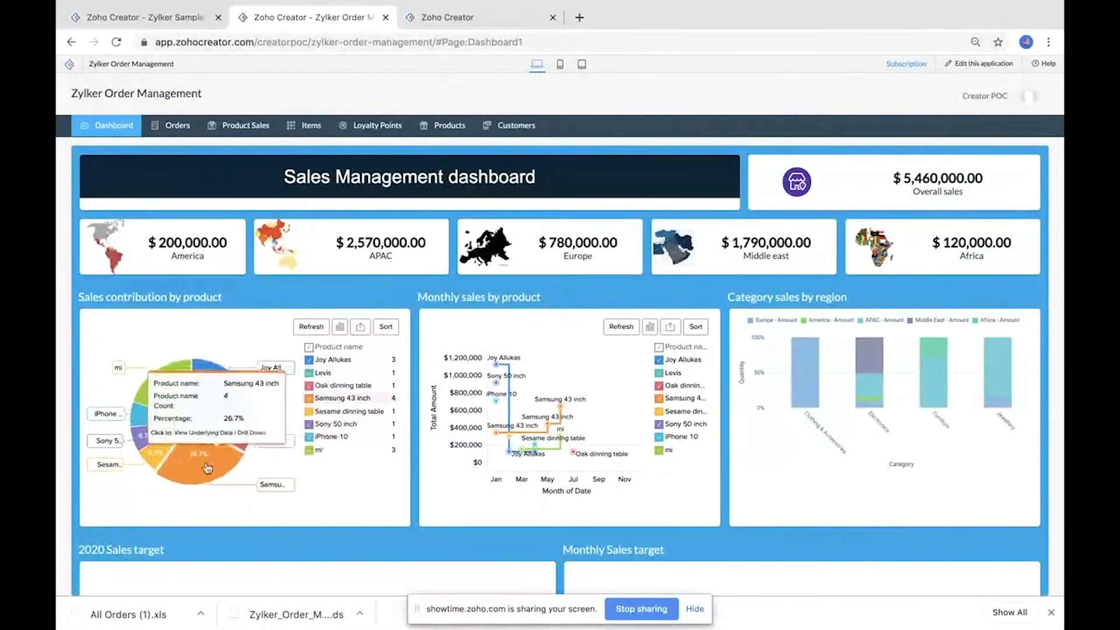
# Step: Compare the Sales contribution111 report with the sales contribution chart on the live dashboard
pyautogui.click(448, 17)
pyautogui.click(993, 81)
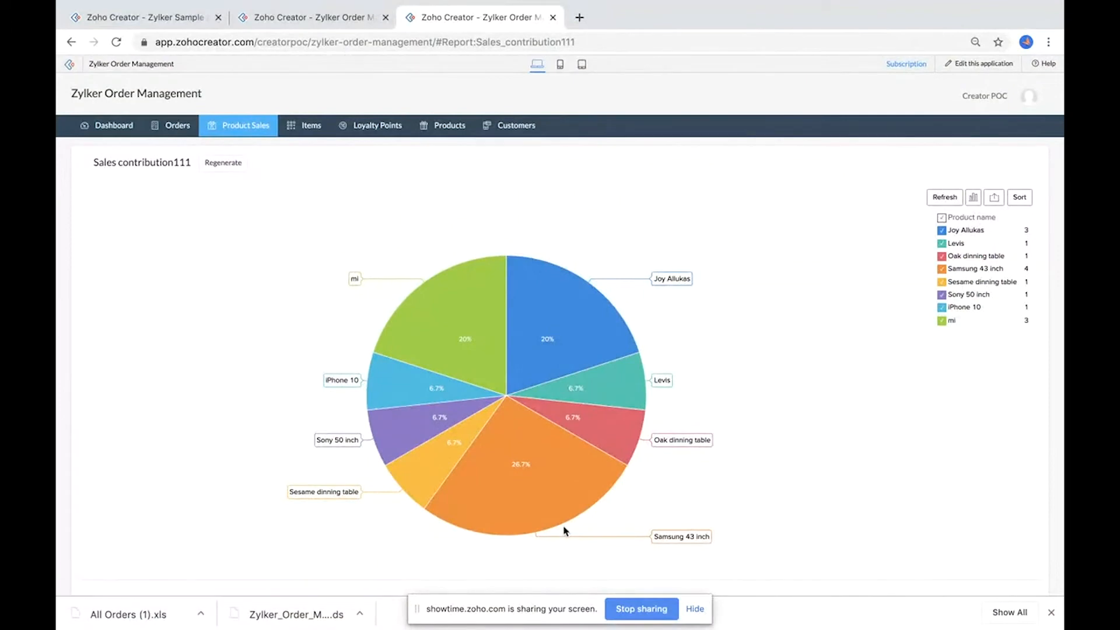
pyautogui.click(302, 17)
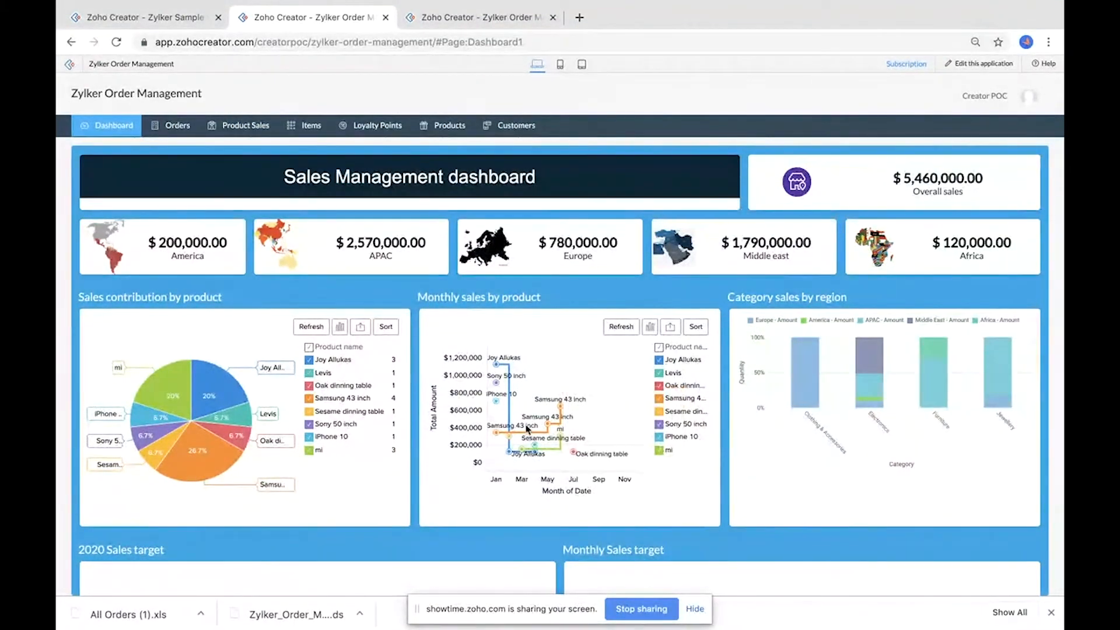
# Step: Switch the Monthly sales by product chart to a stacked bar chart, then to a bubble chart
pyautogui.scroll(-2, 577, 362)
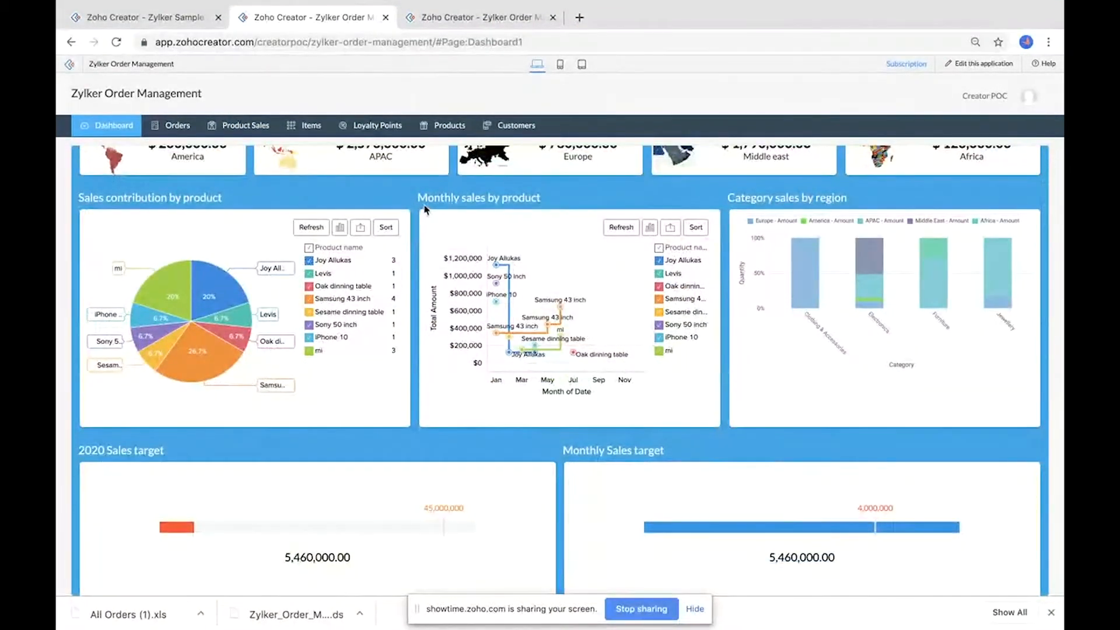
pyautogui.click(651, 229)
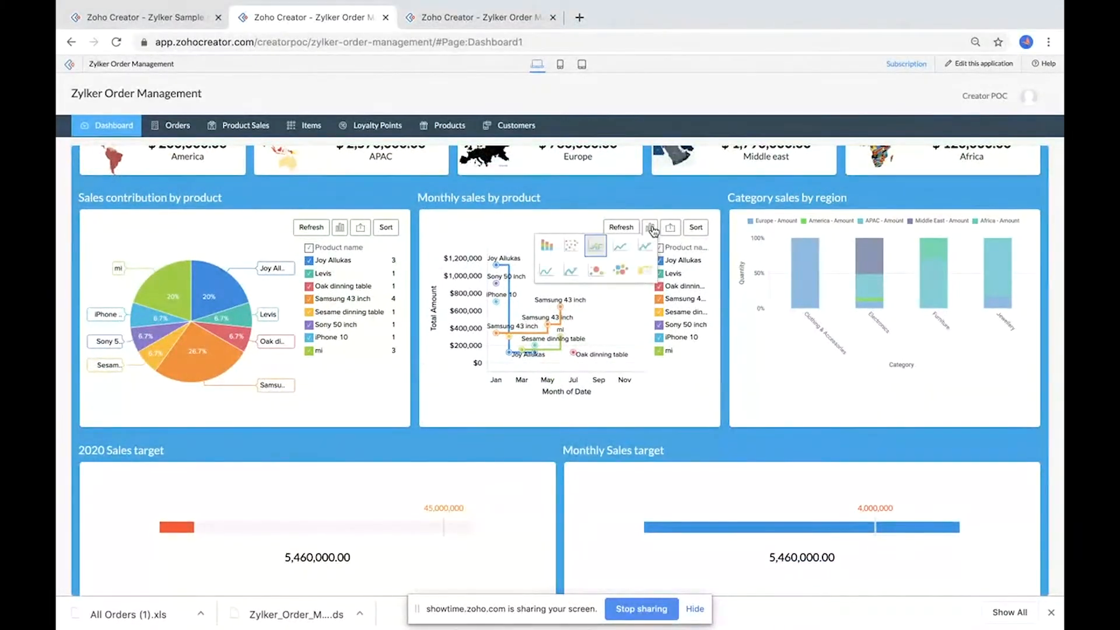
pyautogui.click(547, 249)
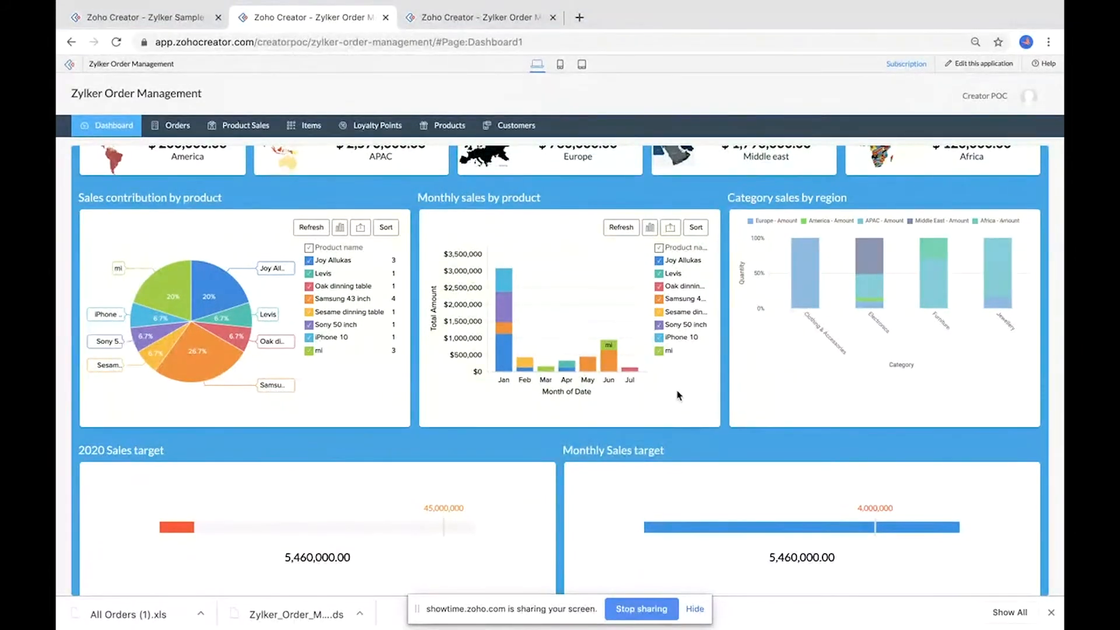
pyautogui.click(652, 231)
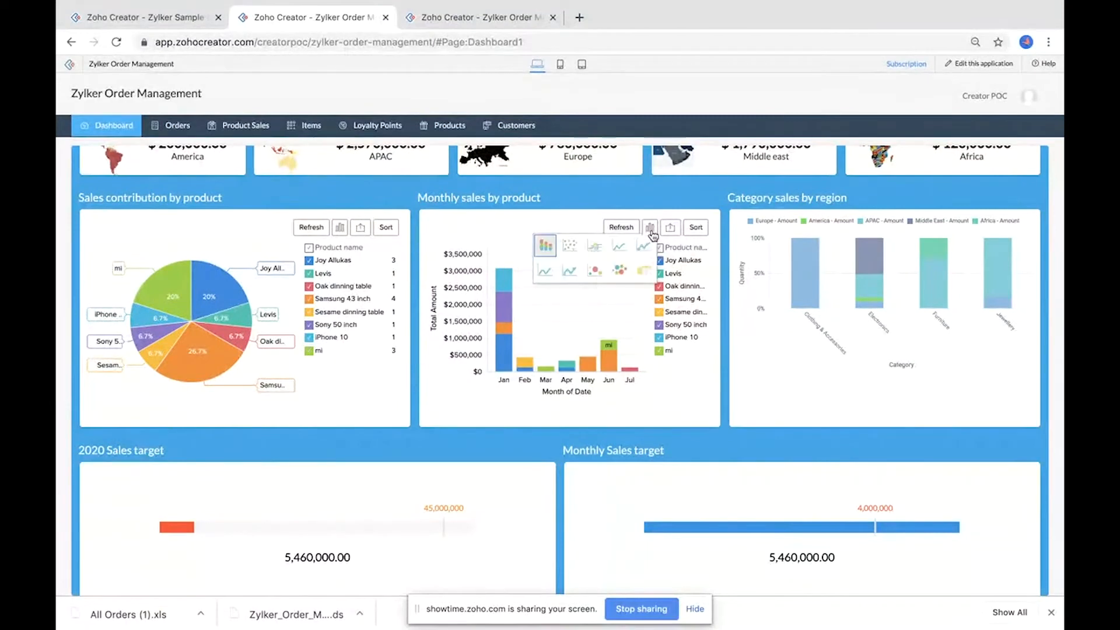
pyautogui.click(594, 270)
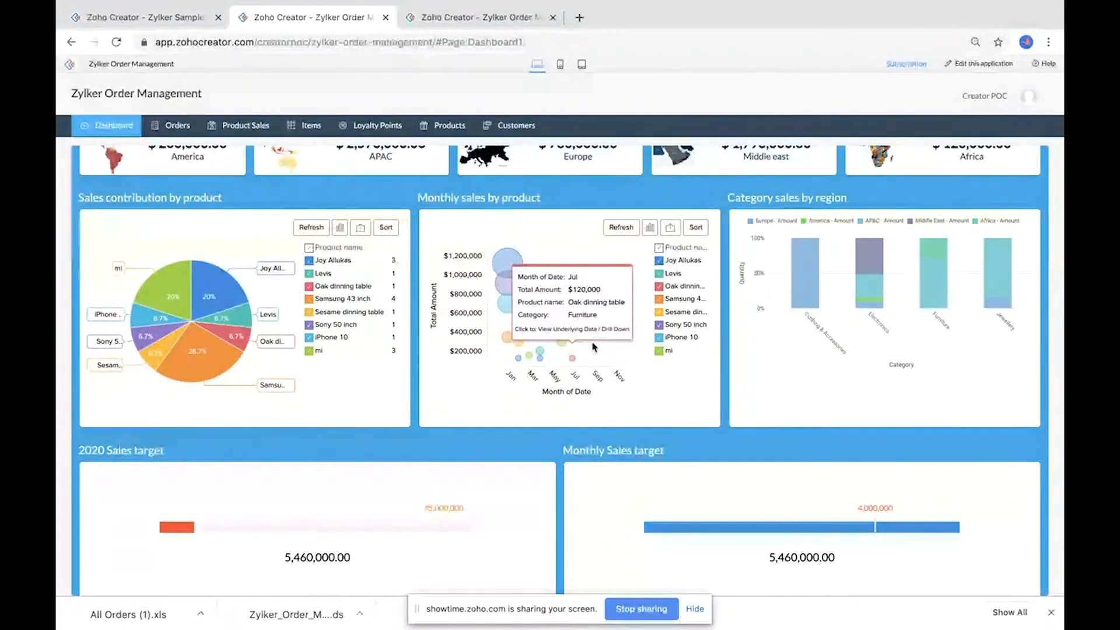
# Step: View the underlying data for the largest Joy Allukas bubble in the monthly sales chart
pyautogui.moveTo(506, 260)
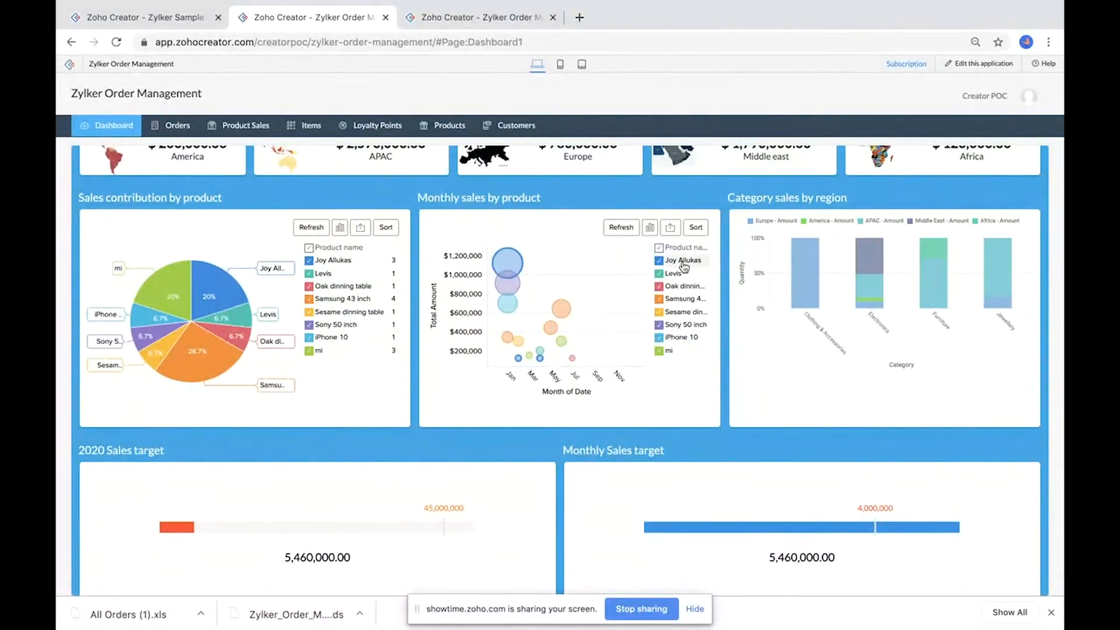
pyautogui.click(505, 264)
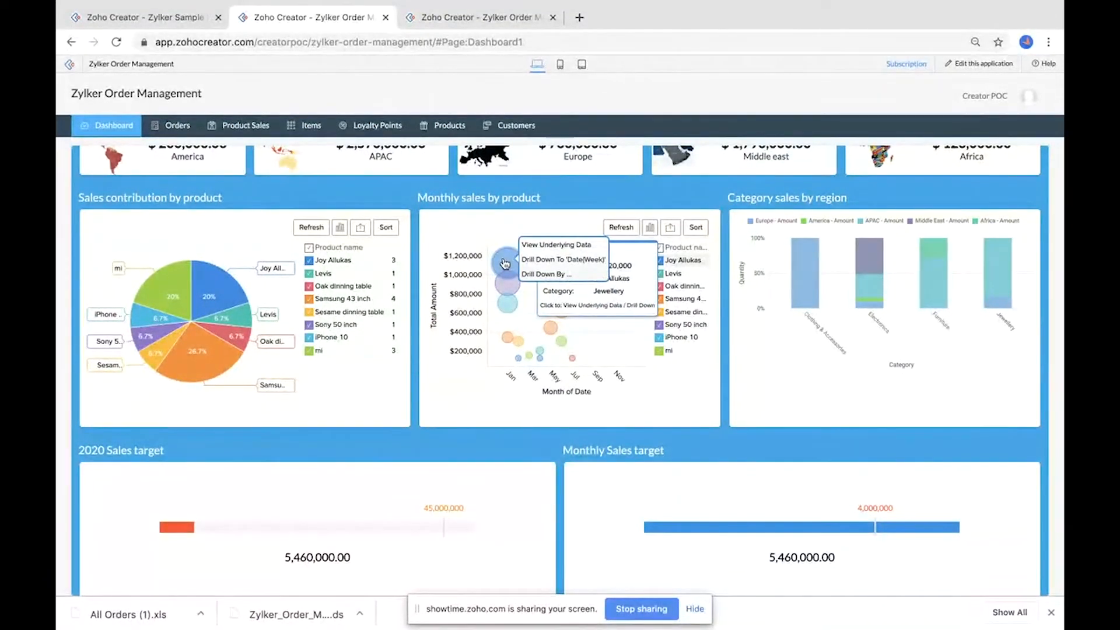
pyautogui.click(549, 246)
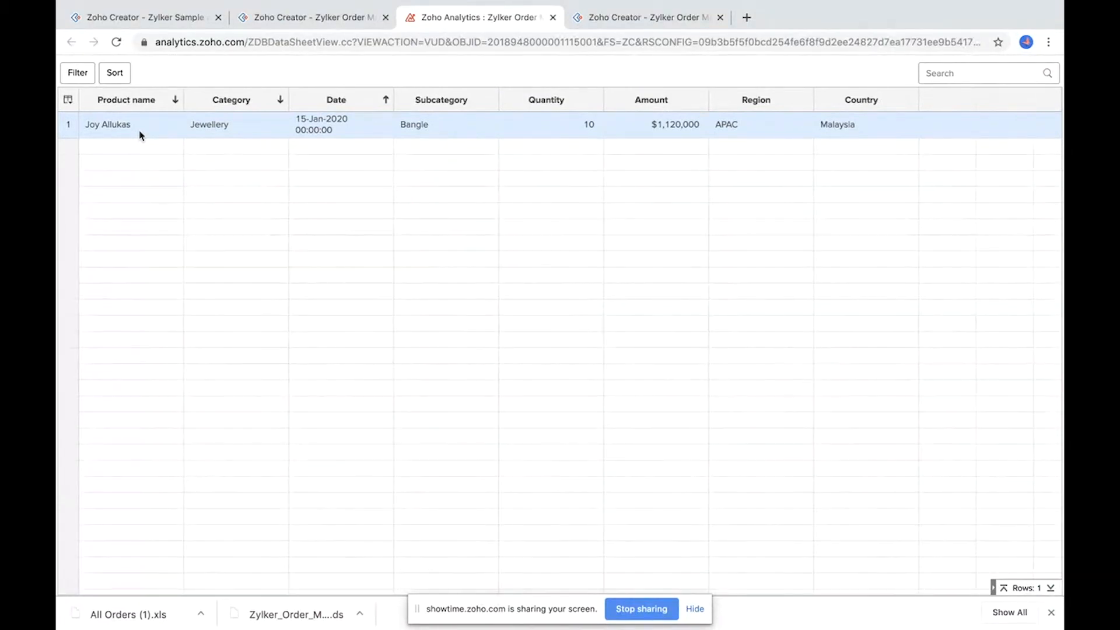
# Step: Return to the dashboard and examine the category sales by region and sales target panels
pyautogui.click(312, 17)
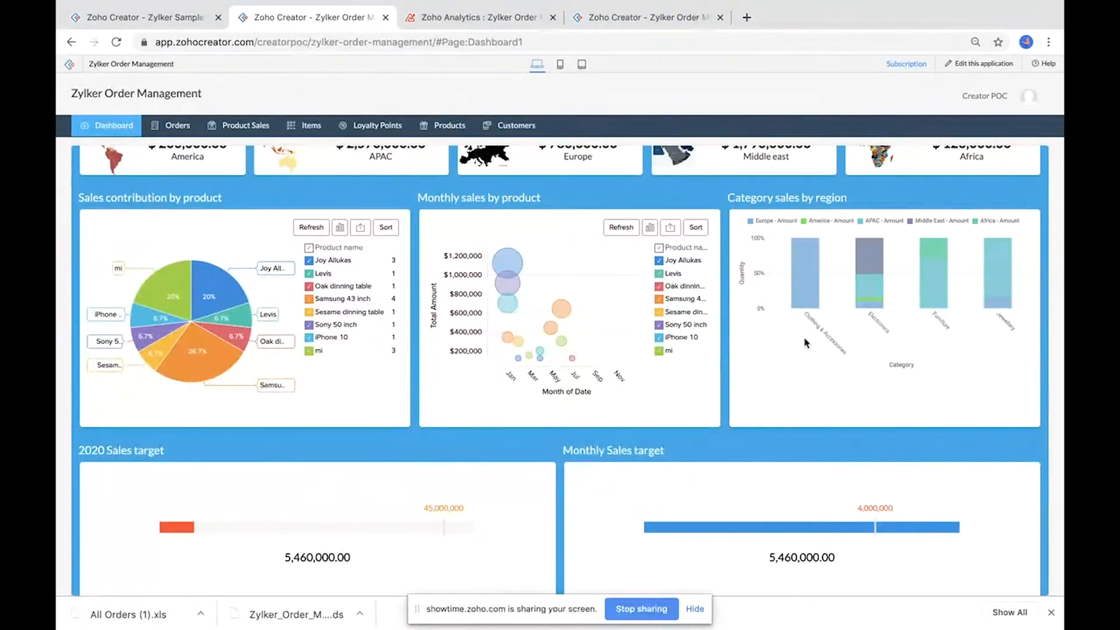
pyautogui.scroll(3, 807, 344)
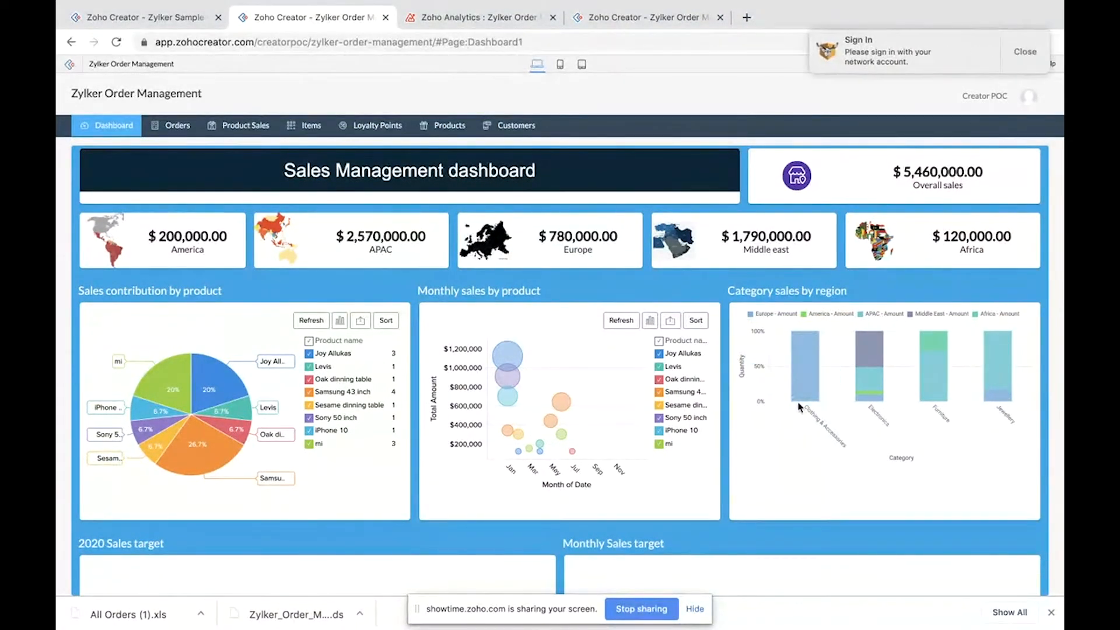
pyautogui.moveTo(999, 357)
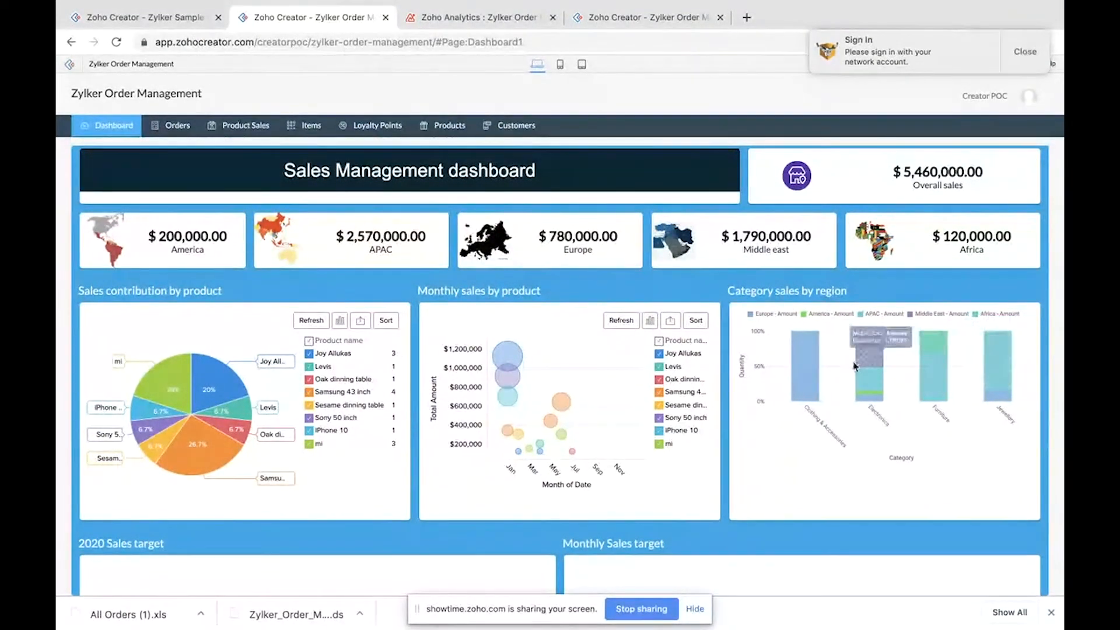
pyautogui.moveTo(805, 375)
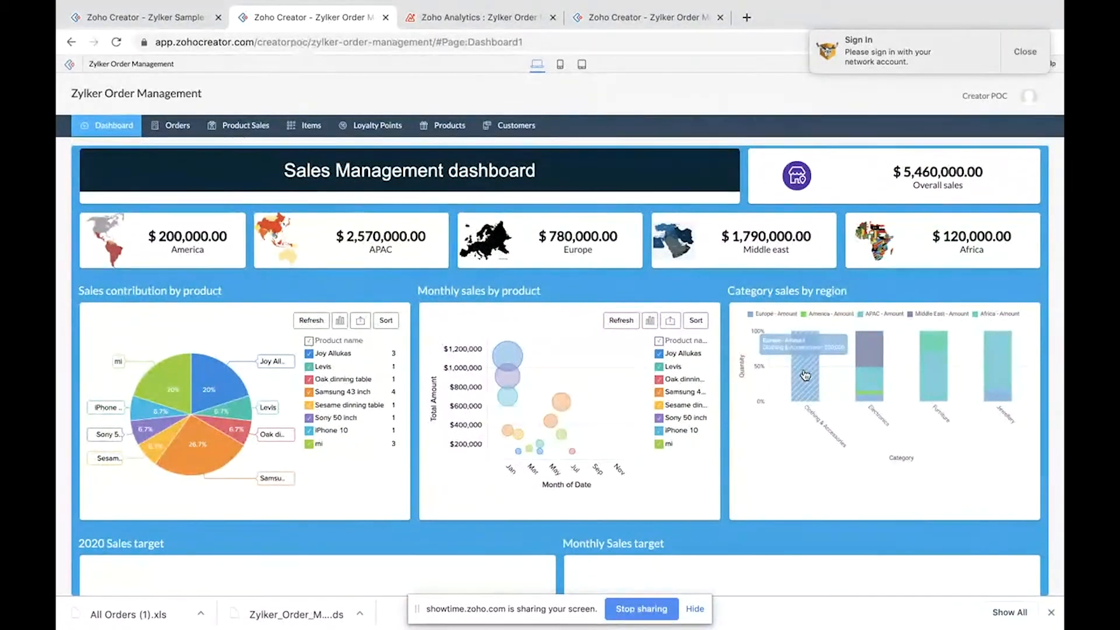
pyautogui.moveTo(863, 357)
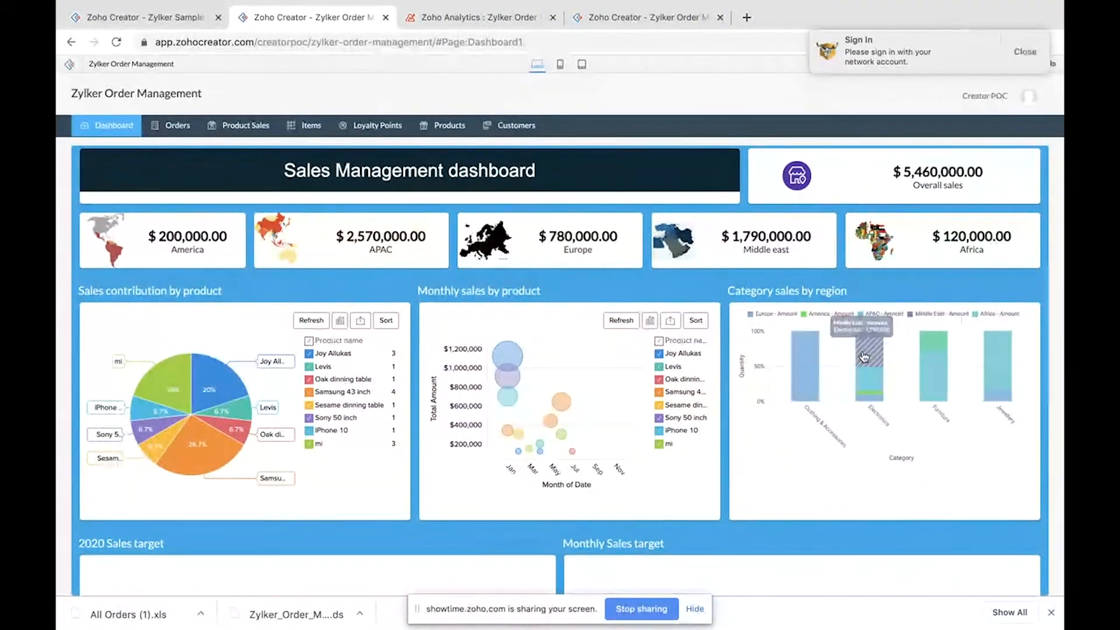
pyautogui.scroll(-5, 814, 456)
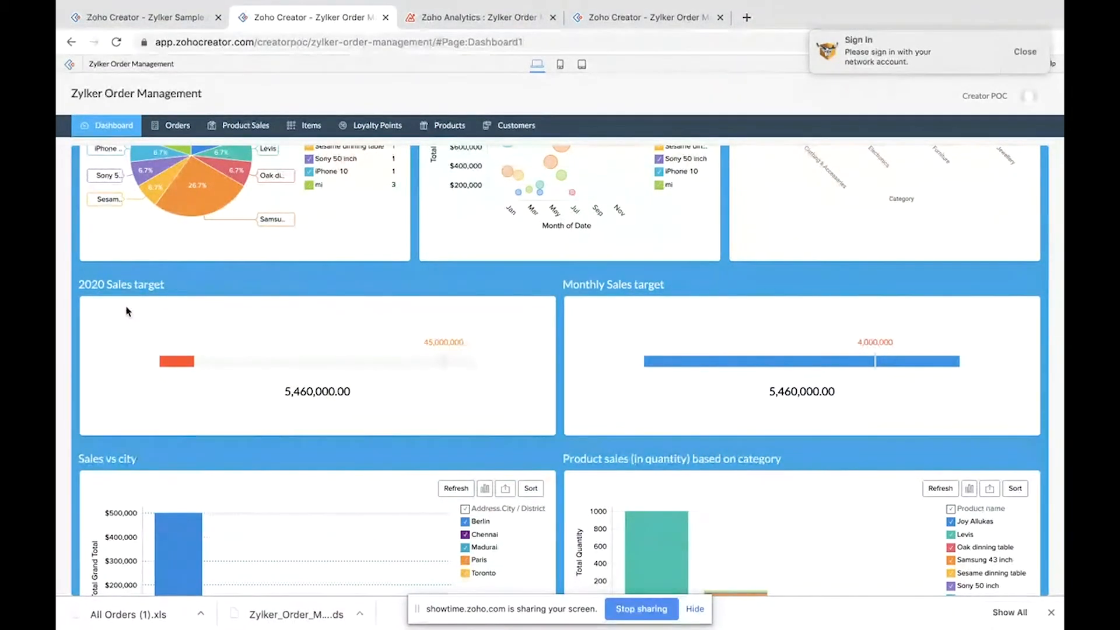
pyautogui.moveTo(695, 368)
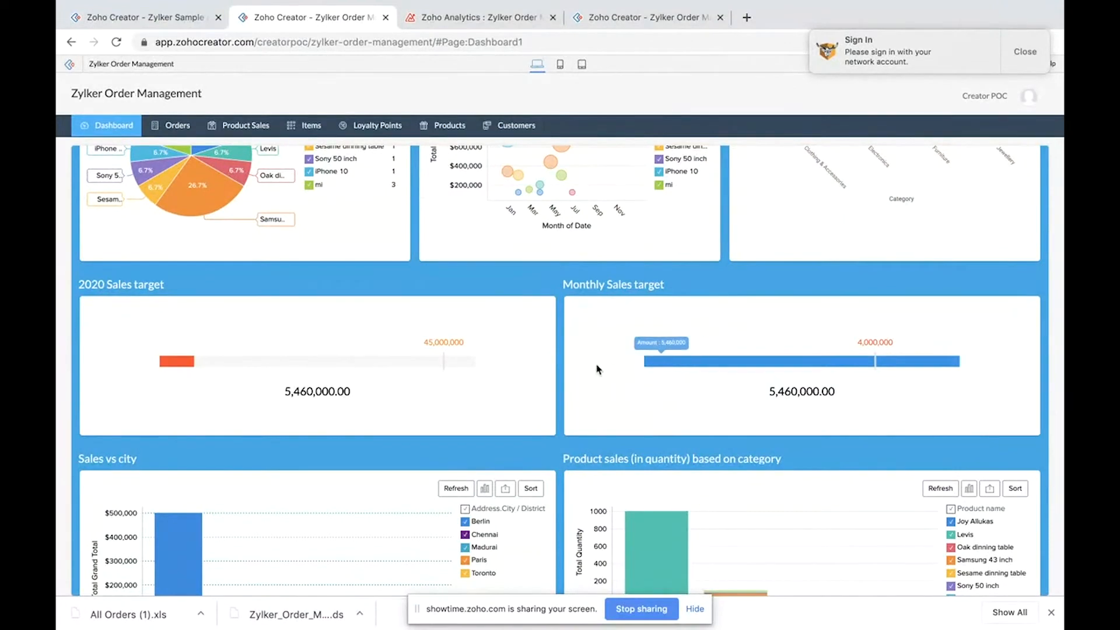
# Step: Edit the application and open the Dashboard(new) page in the page builder
pyautogui.click(612, 19)
pyautogui.click(1024, 56)
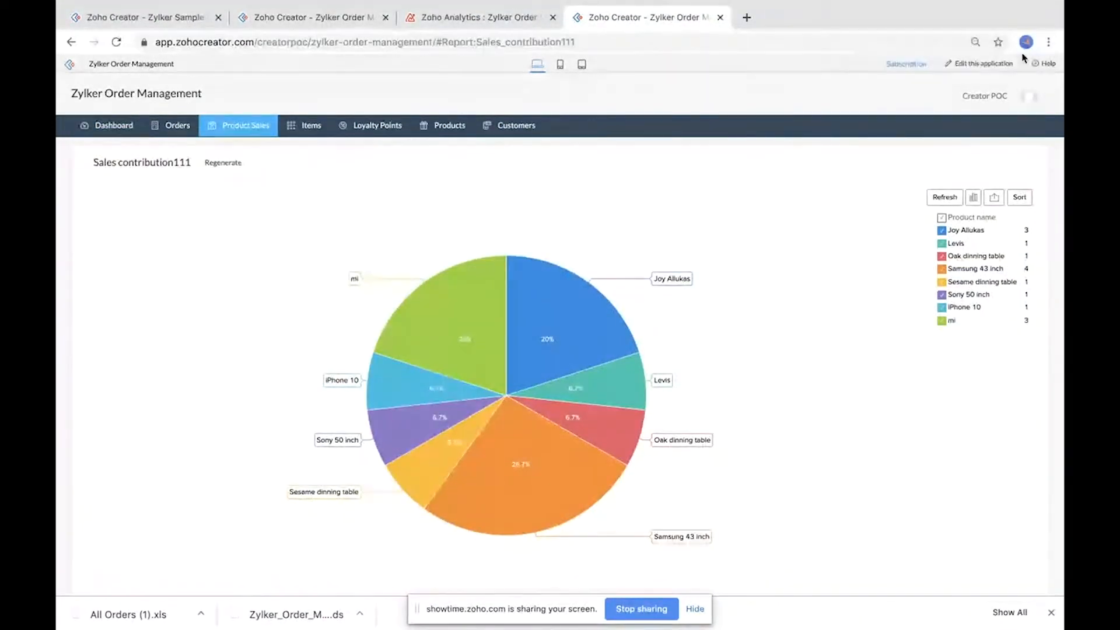
pyautogui.click(974, 66)
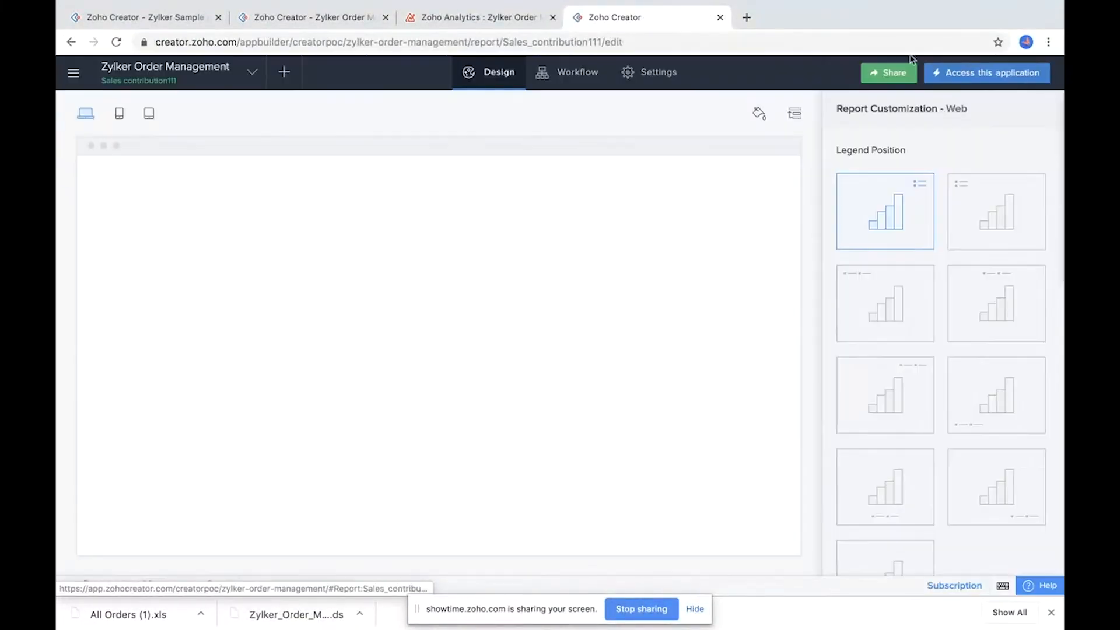
pyautogui.click(254, 76)
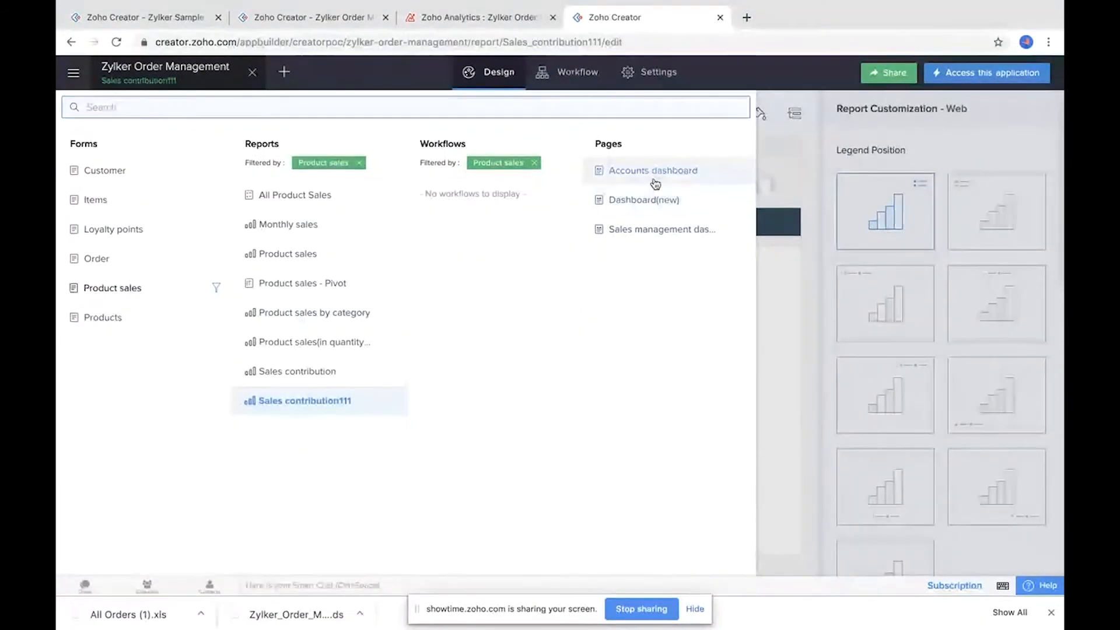
pyautogui.click(653, 200)
pyautogui.moveTo(503, 379)
pyautogui.click(501, 350)
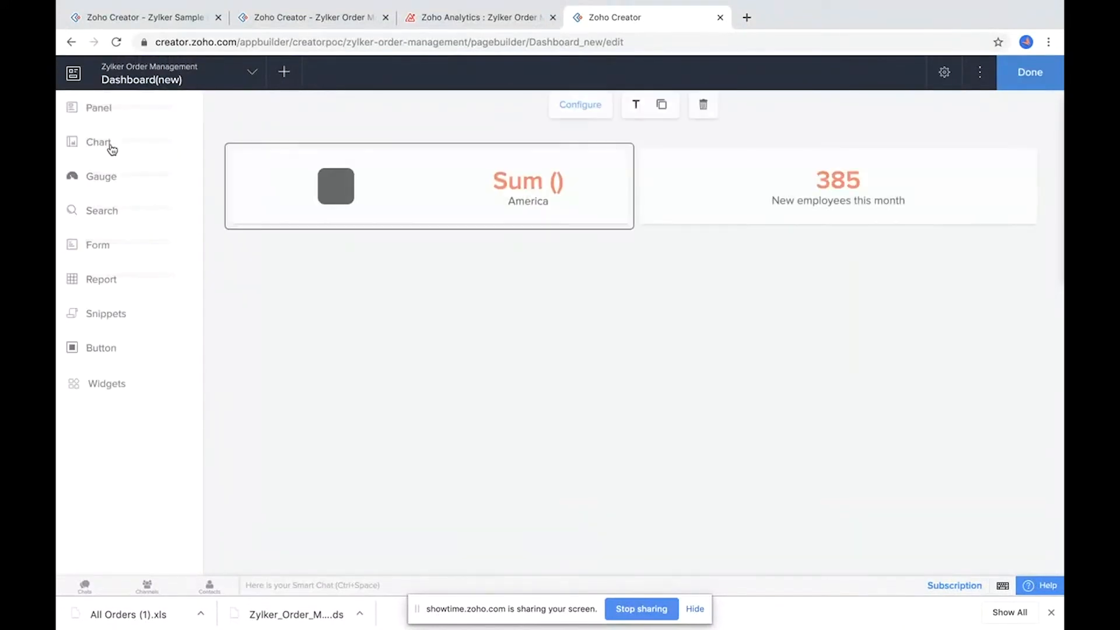
# Step: Add a linear bar gauge to the Dashboard(new) page
pyautogui.click(106, 180)
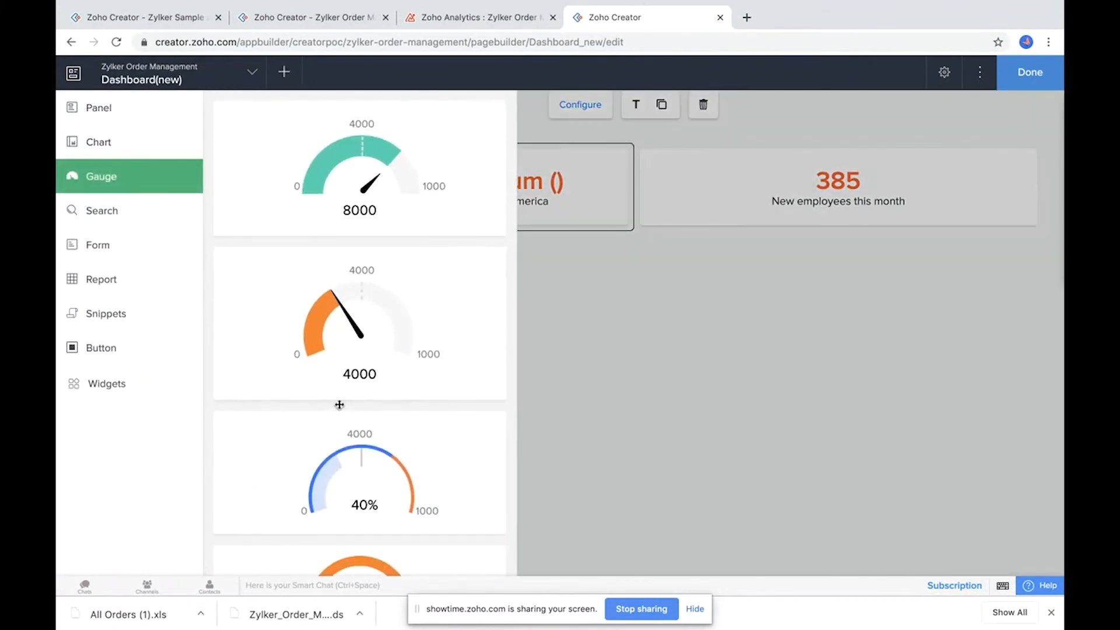
pyautogui.scroll(-4, 393, 373)
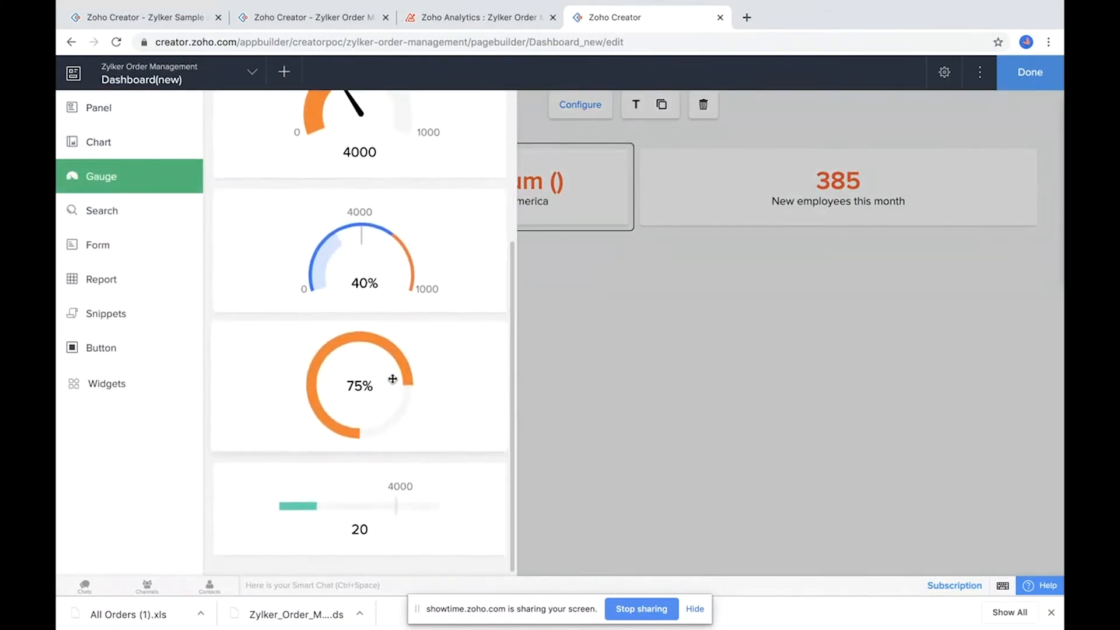
pyautogui.moveTo(334, 489); pyautogui.dragTo(675, 295)
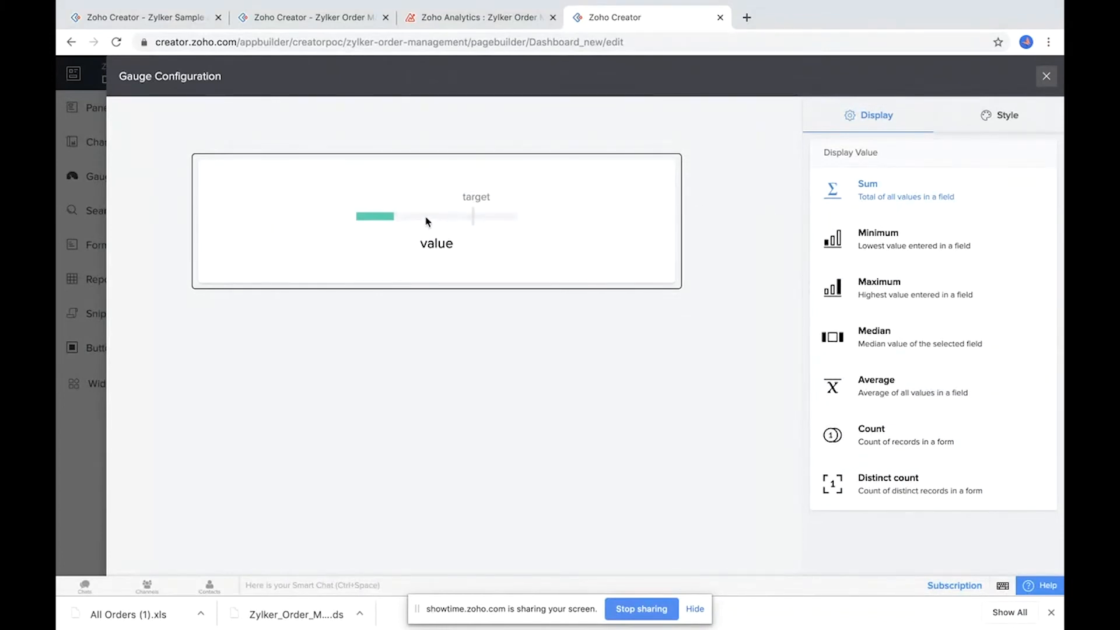
# Step: Configure the gauge to display the Sum of Amount from the Product sales form
pyautogui.click(881, 207)
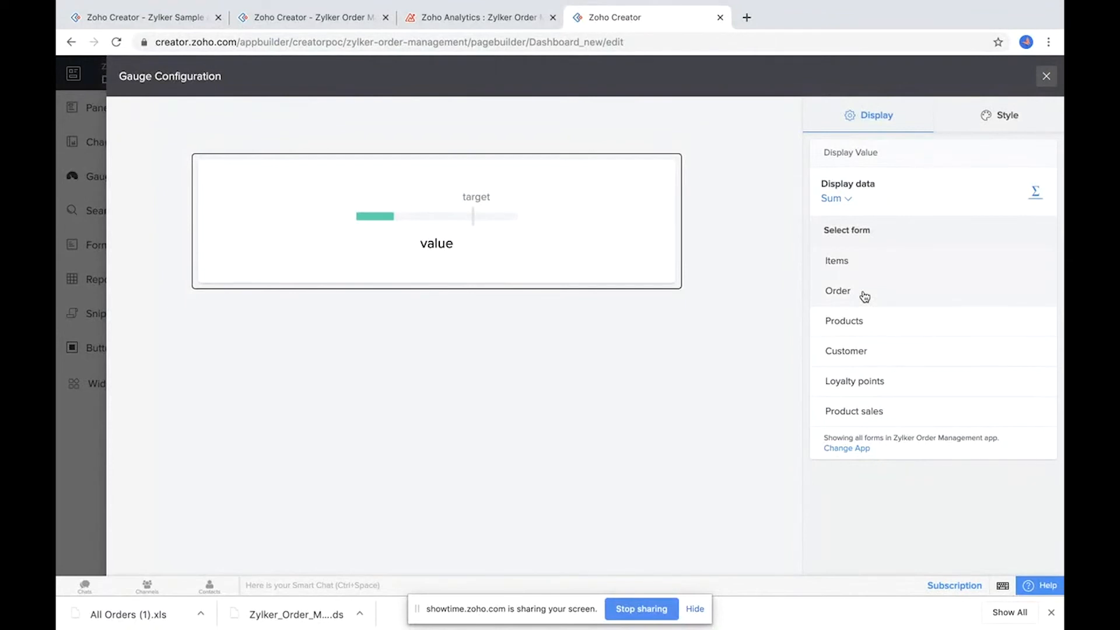
pyautogui.click(865, 414)
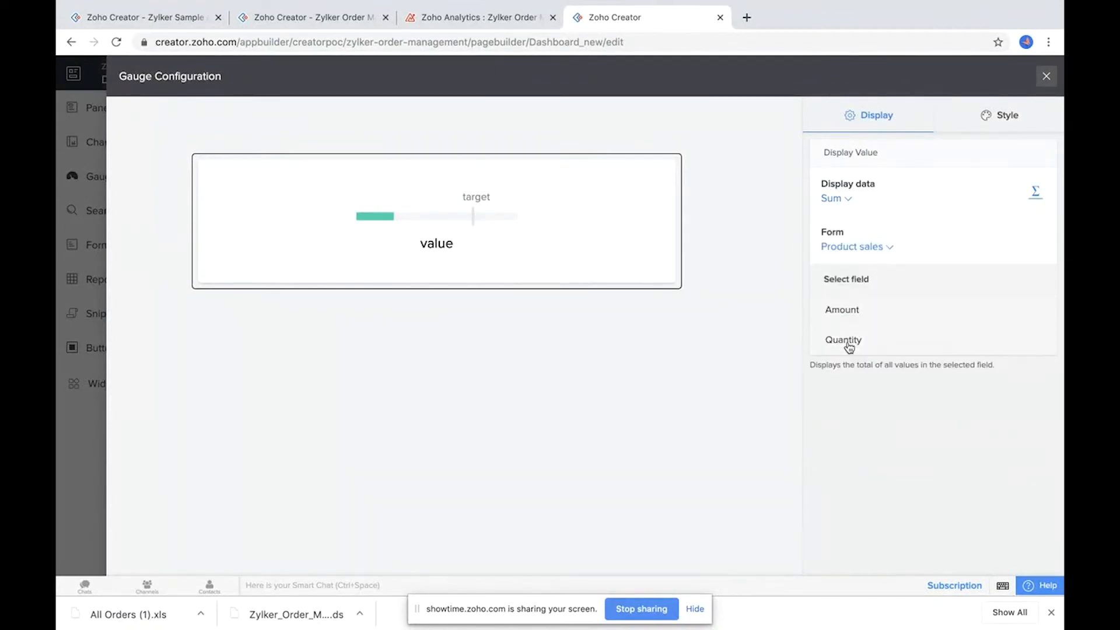
pyautogui.click(857, 316)
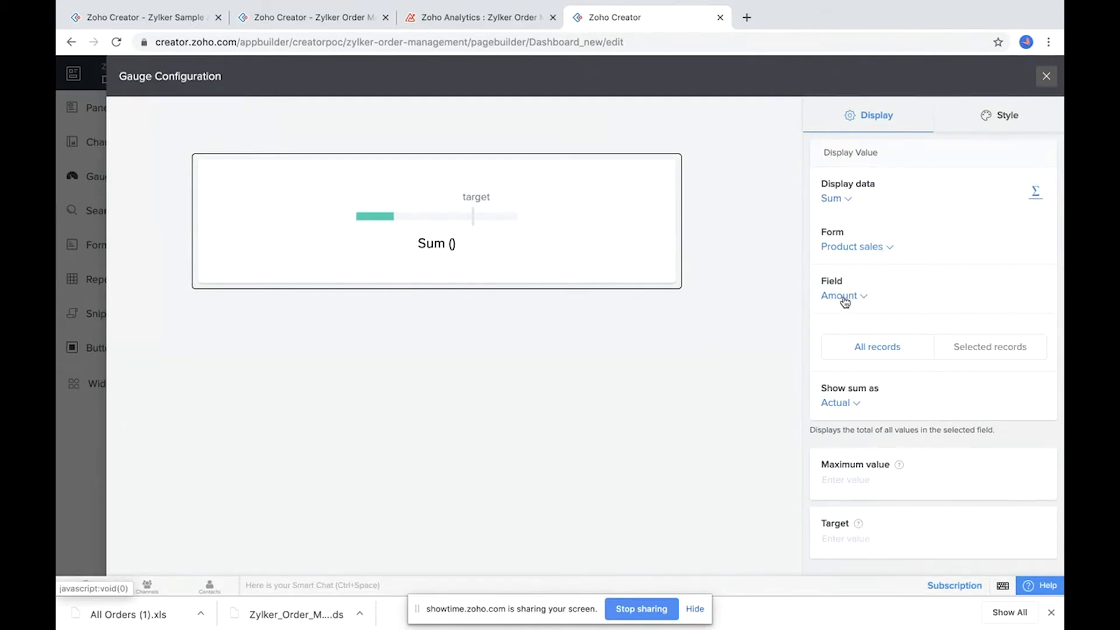
pyautogui.click(989, 350)
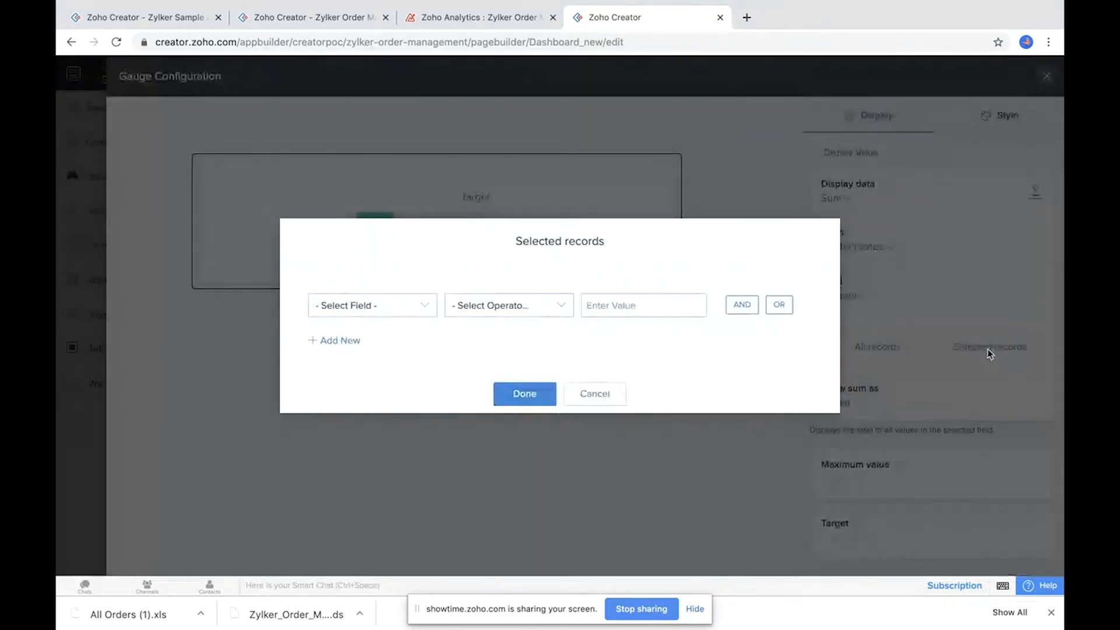
pyautogui.click(373, 308)
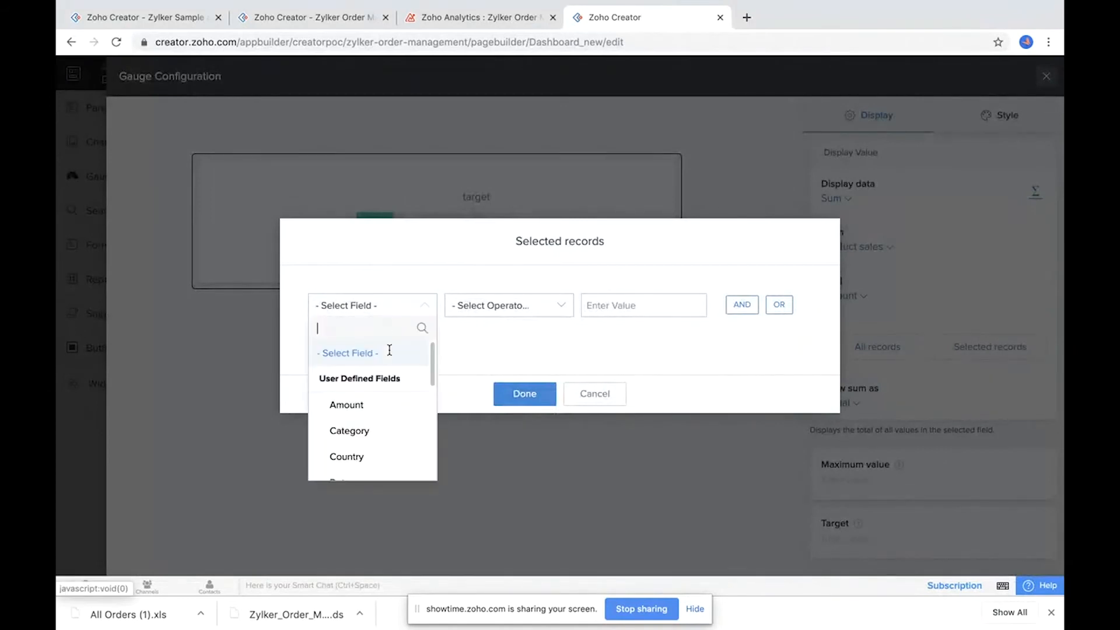
pyautogui.click(367, 438)
pyautogui.click(653, 361)
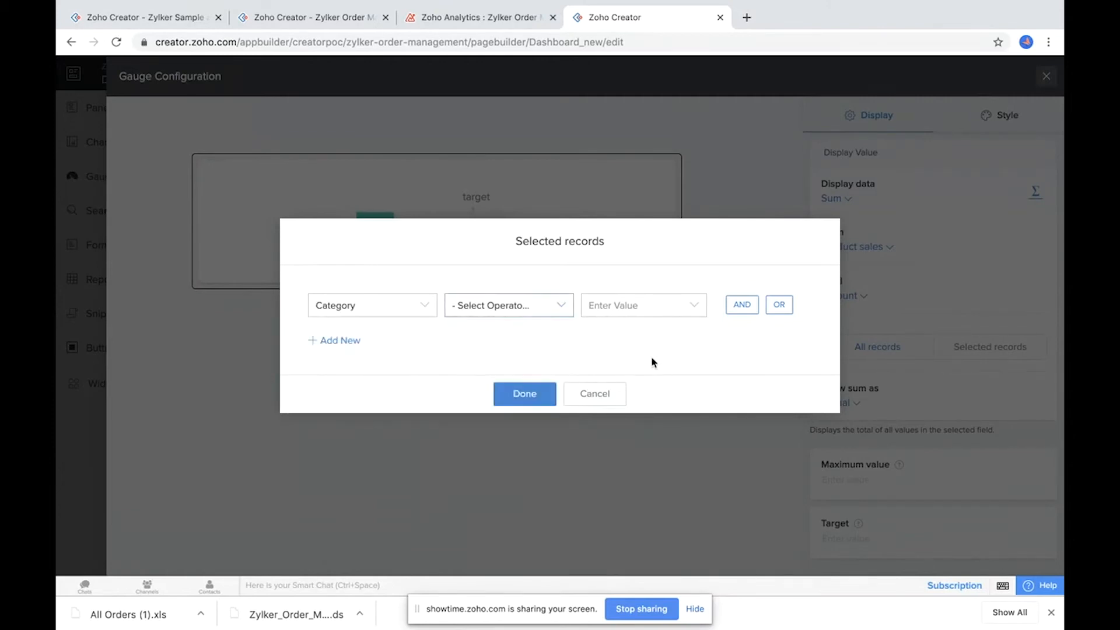
pyautogui.click(593, 395)
# Step: Set the gauge's maximum value to 20000000 and target to 200000, then open its style options
pyautogui.click(847, 480)
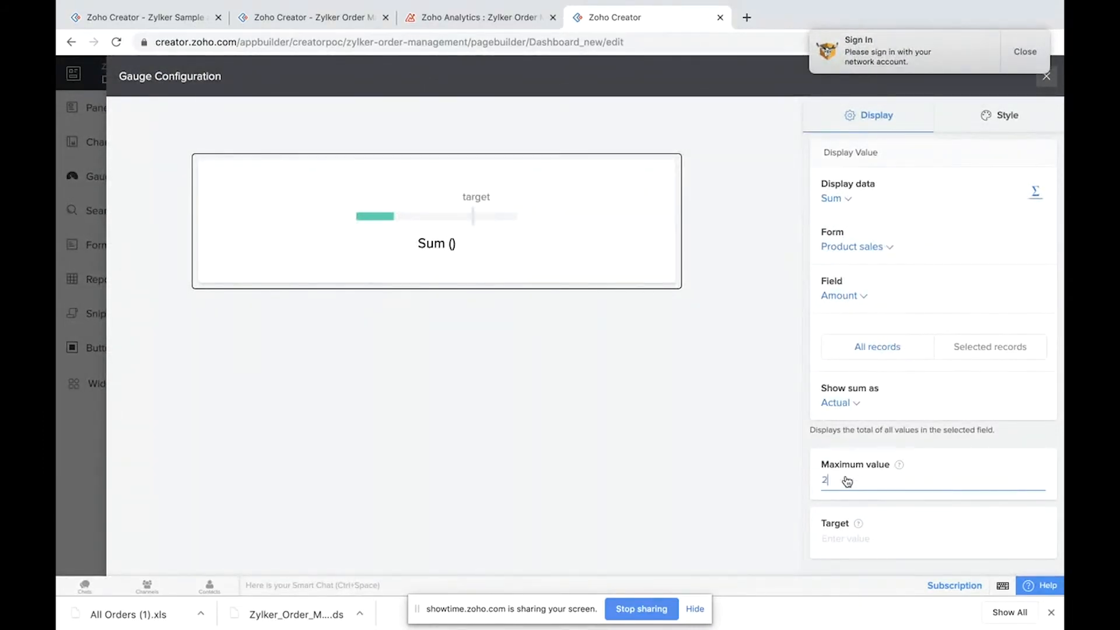
pyautogui.click(832, 543)
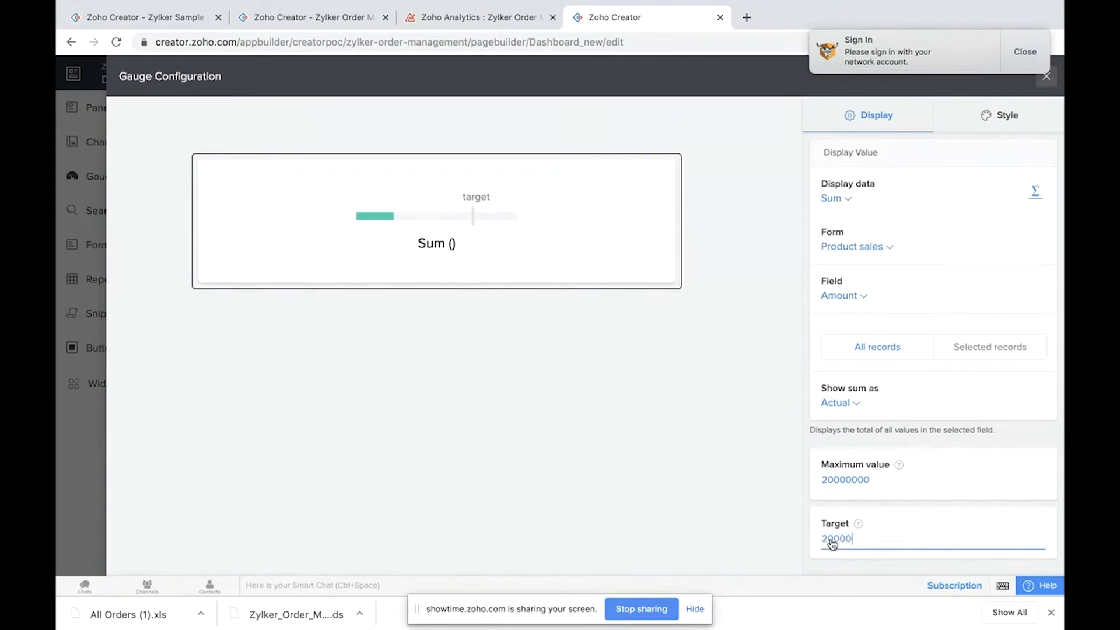
pyautogui.click(638, 447)
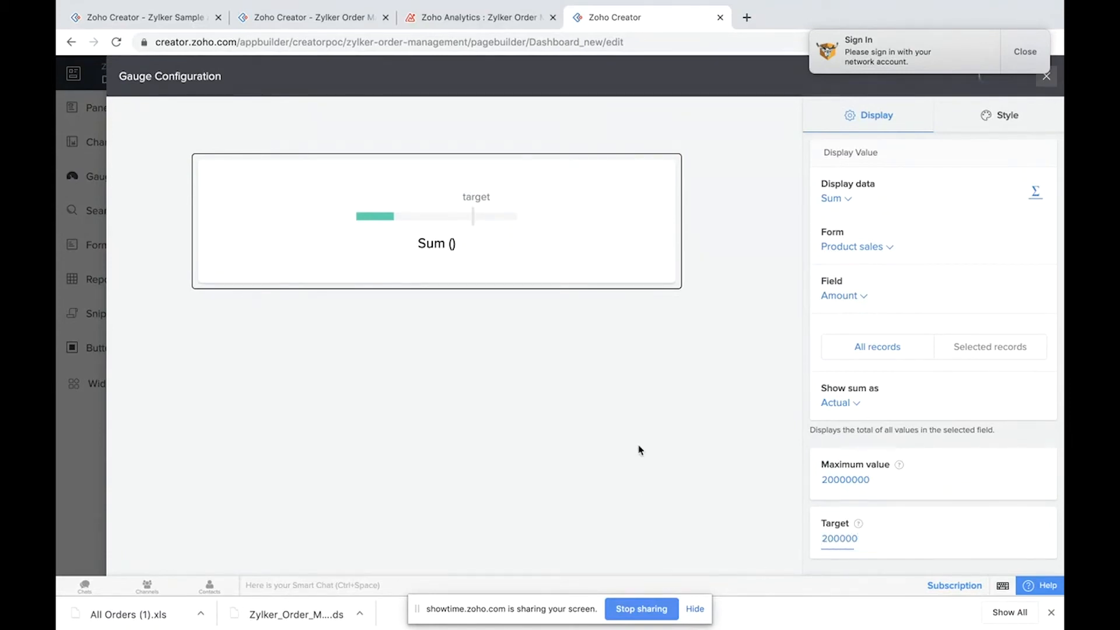
pyautogui.click(1032, 58)
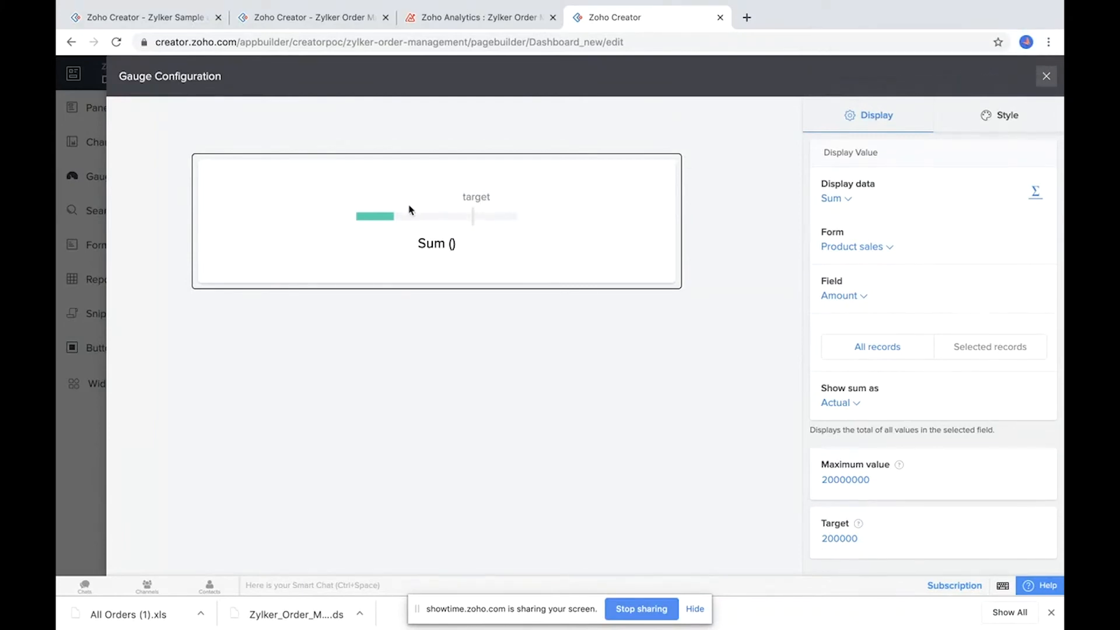
pyautogui.click(995, 119)
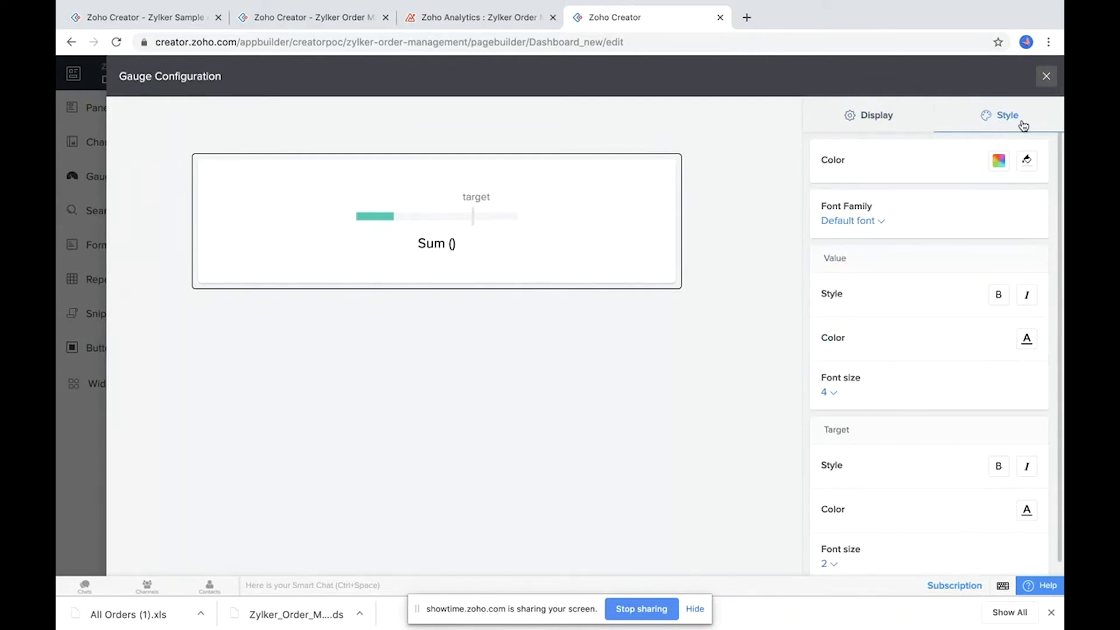
# Step: Close the gauge configuration, finish editing the Dashboard(new) page and open the live application
pyautogui.click(932, 124)
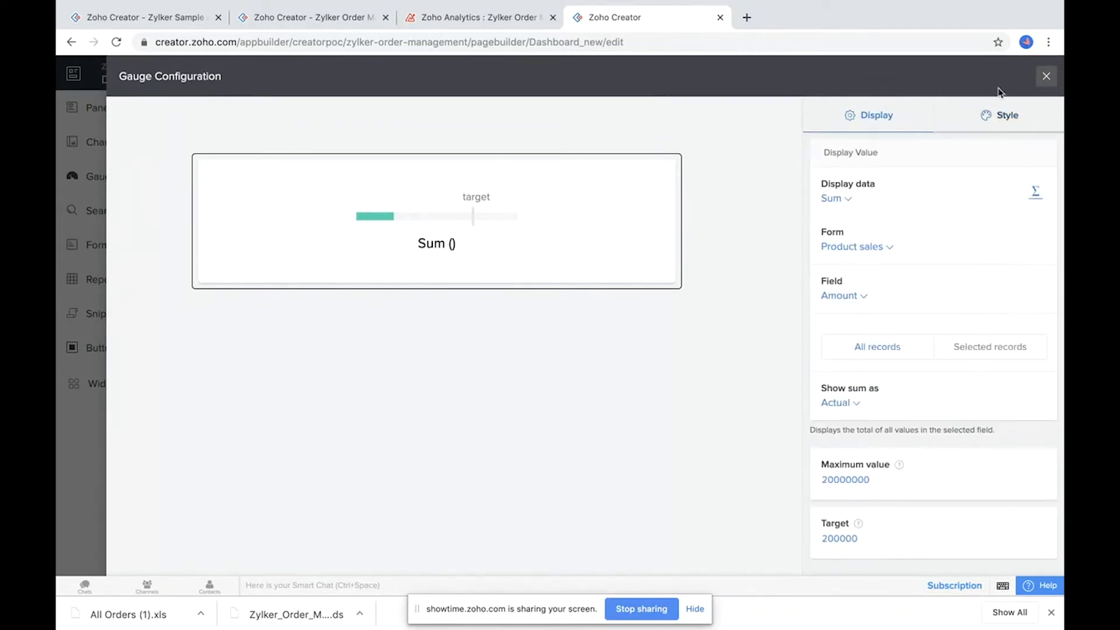
pyautogui.click(1045, 77)
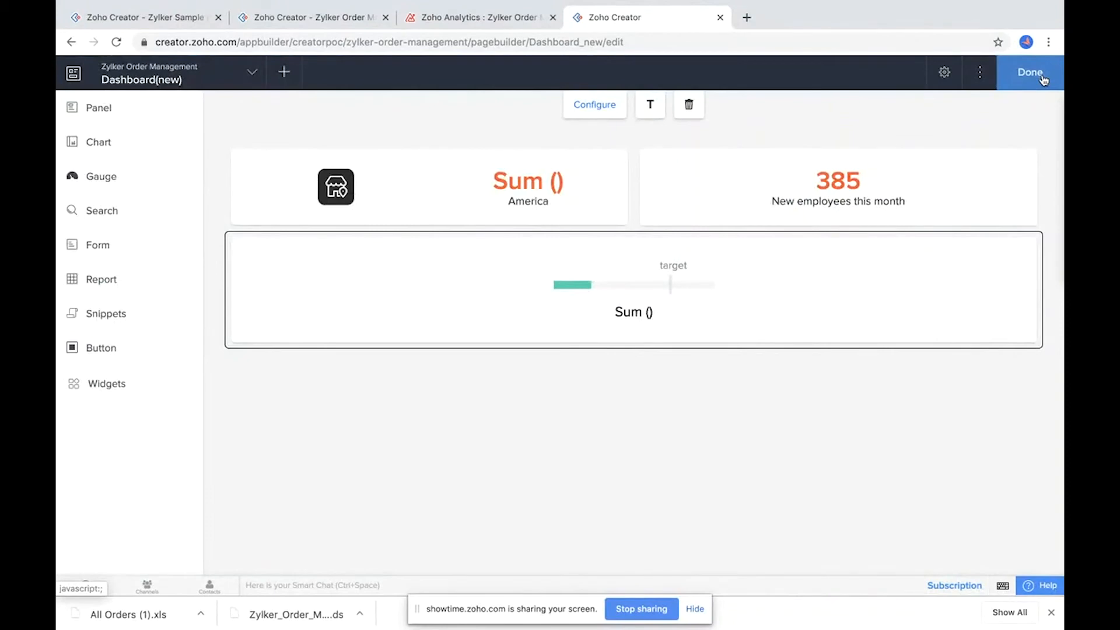
pyautogui.click(1029, 72)
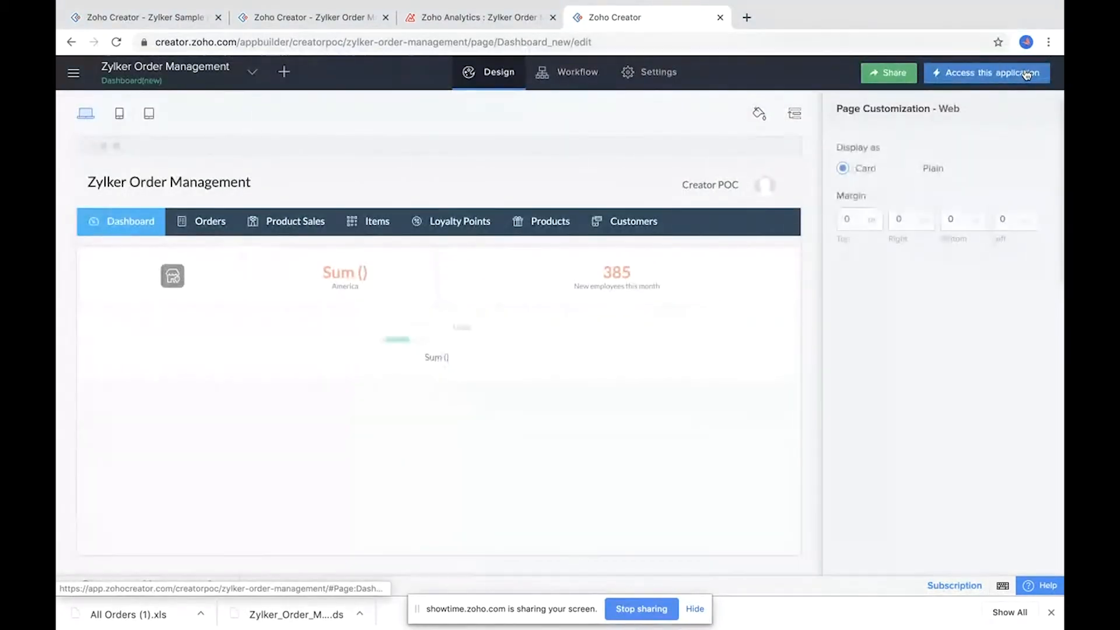
pyautogui.click(1026, 73)
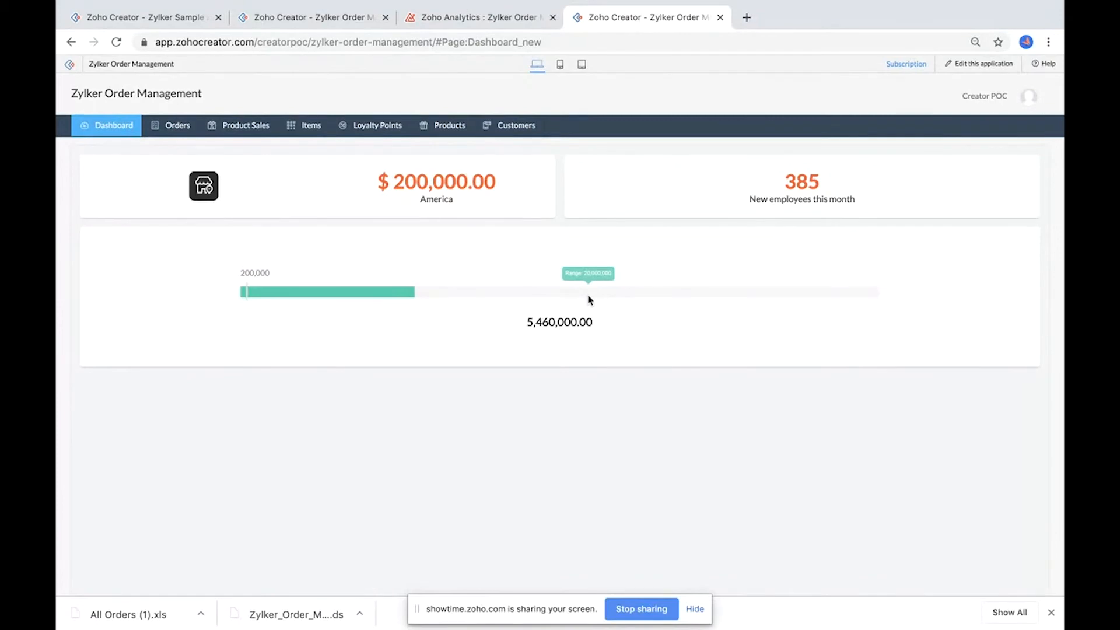
# Step: Open the Sales management dashboard and examine its gauges and charts
pyautogui.moveTo(107, 128)
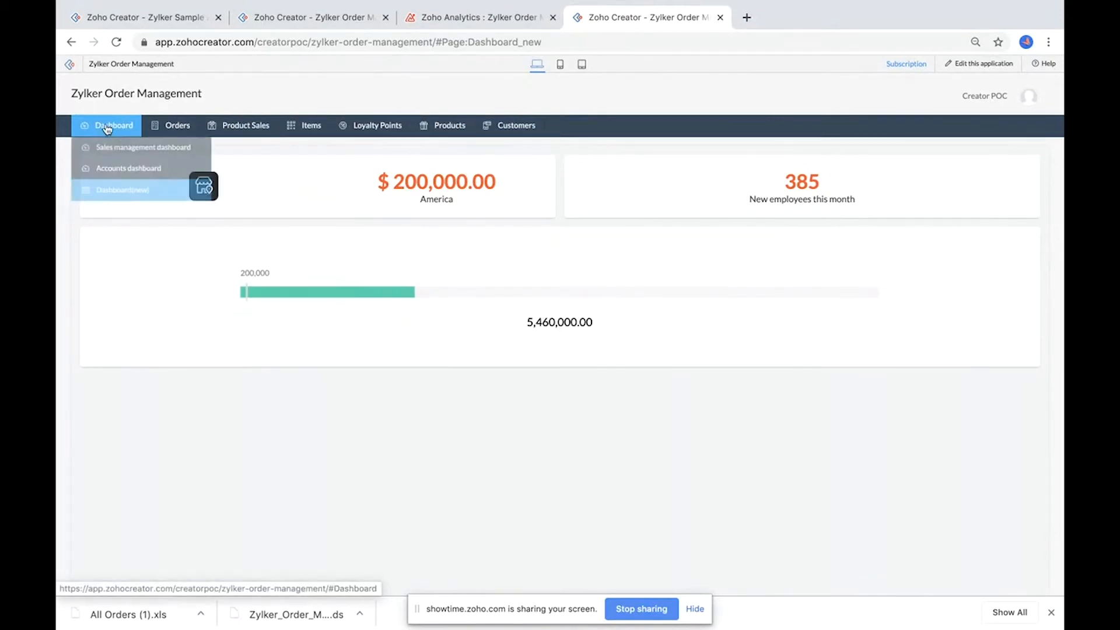
pyautogui.click(122, 147)
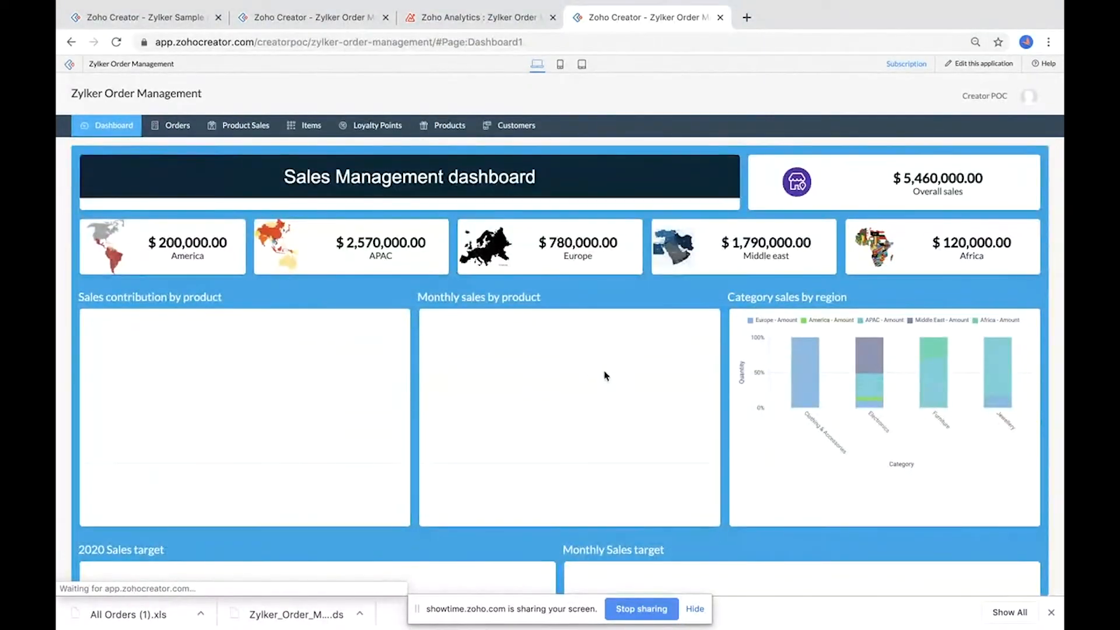
pyautogui.scroll(-4, 604, 375)
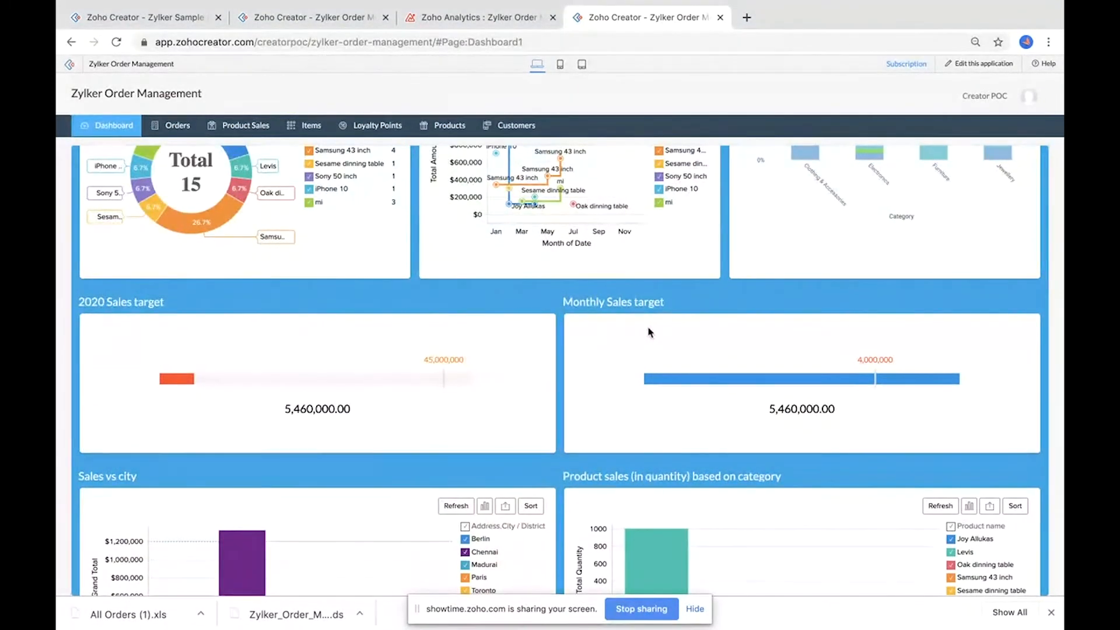
pyautogui.scroll(-3, 649, 332)
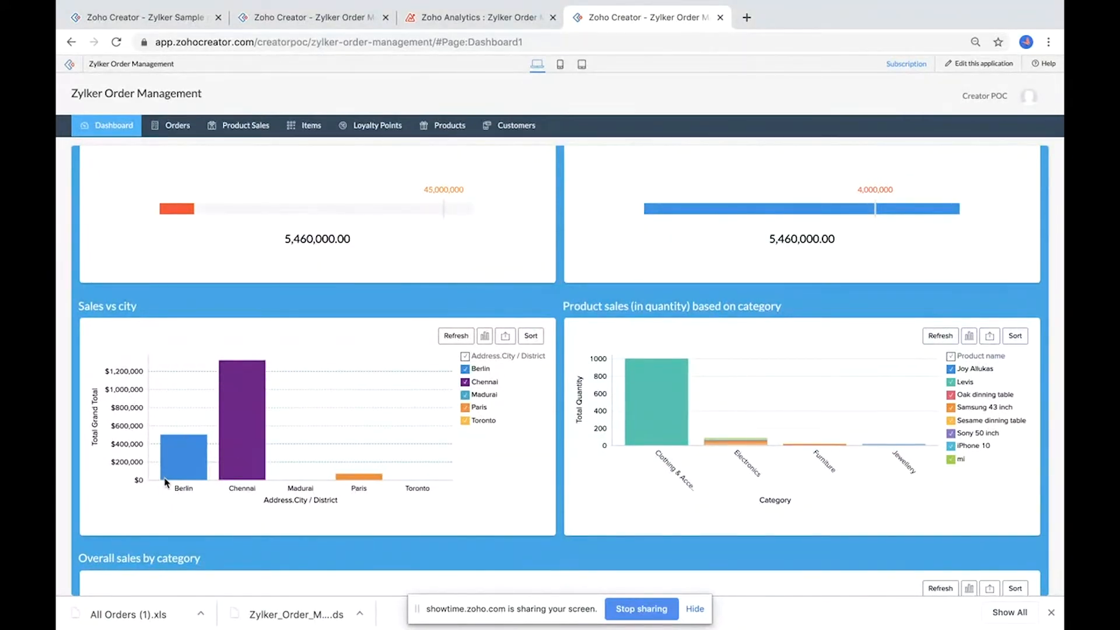
pyautogui.moveTo(194, 471)
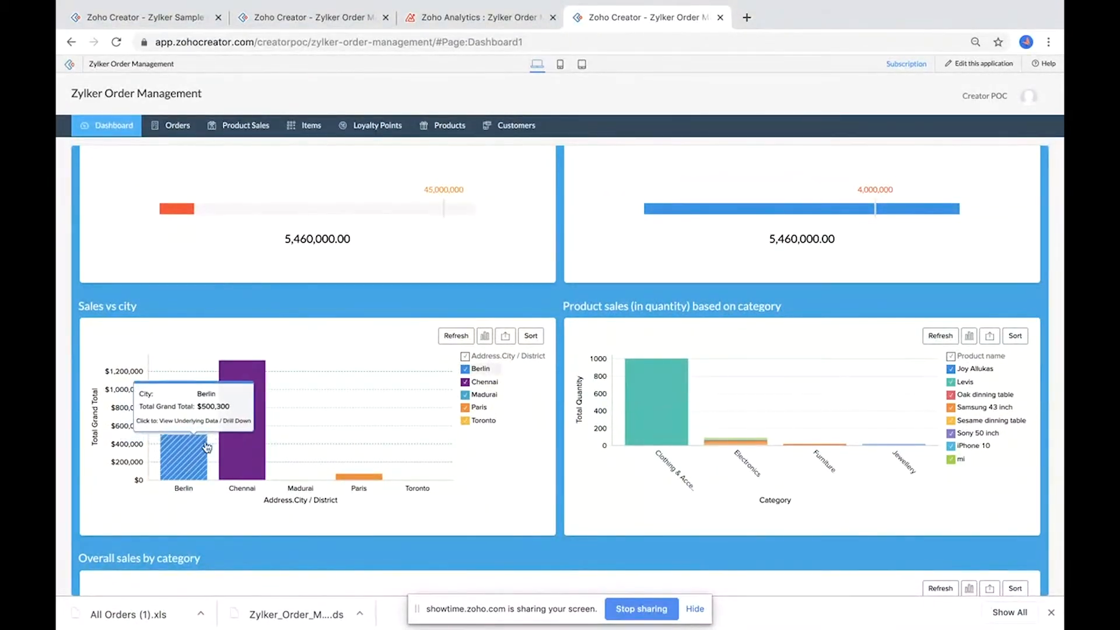
pyautogui.moveTo(232, 438)
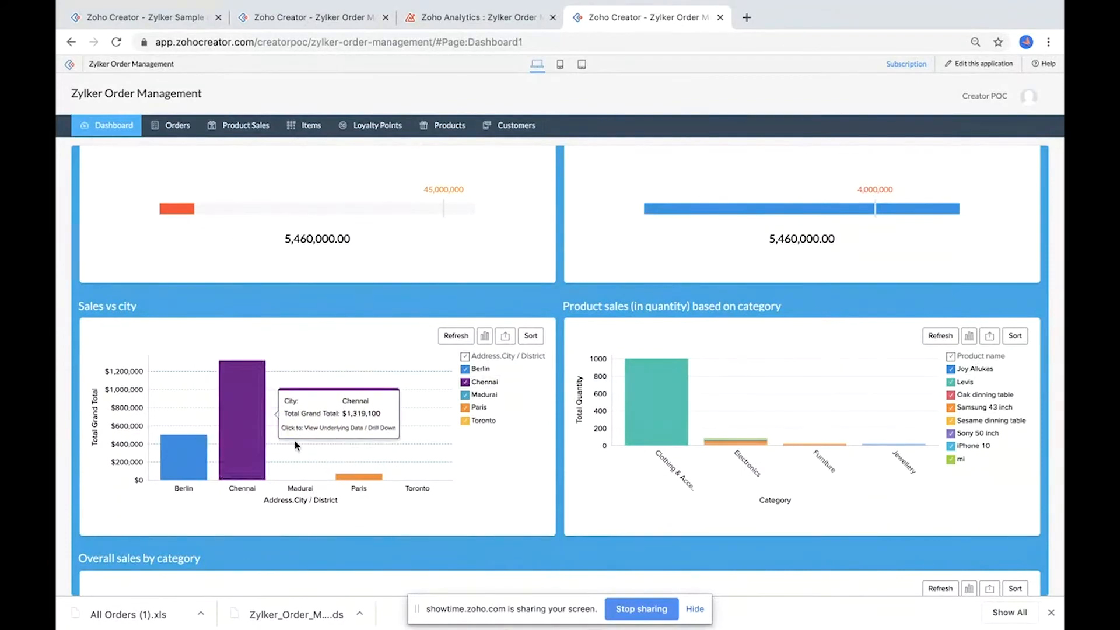
pyautogui.moveTo(362, 479)
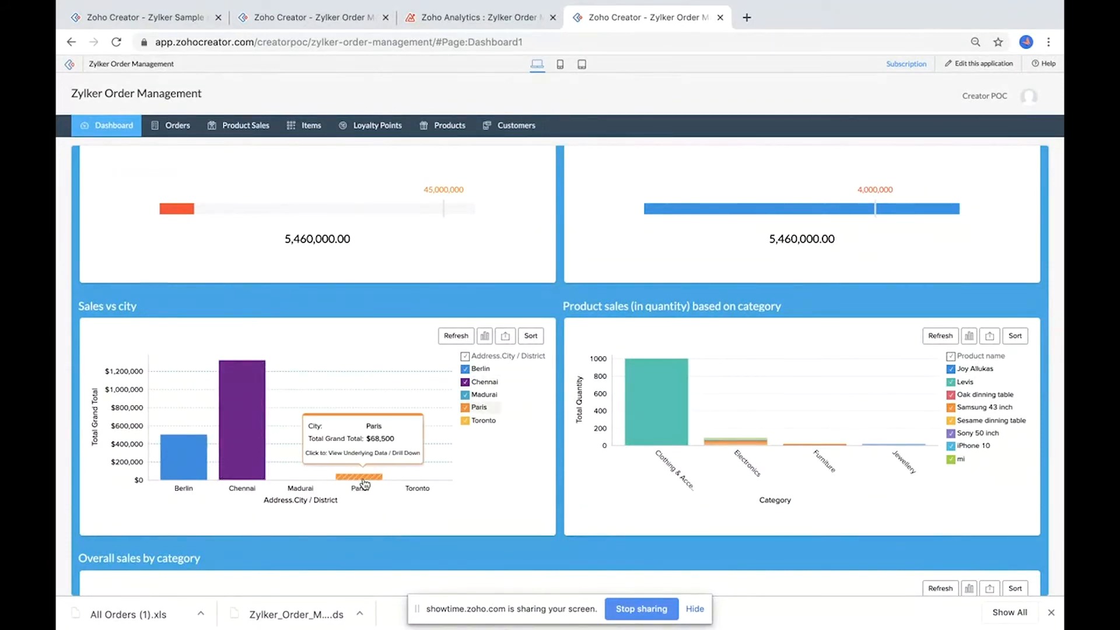
pyautogui.scroll(-2, 428, 481)
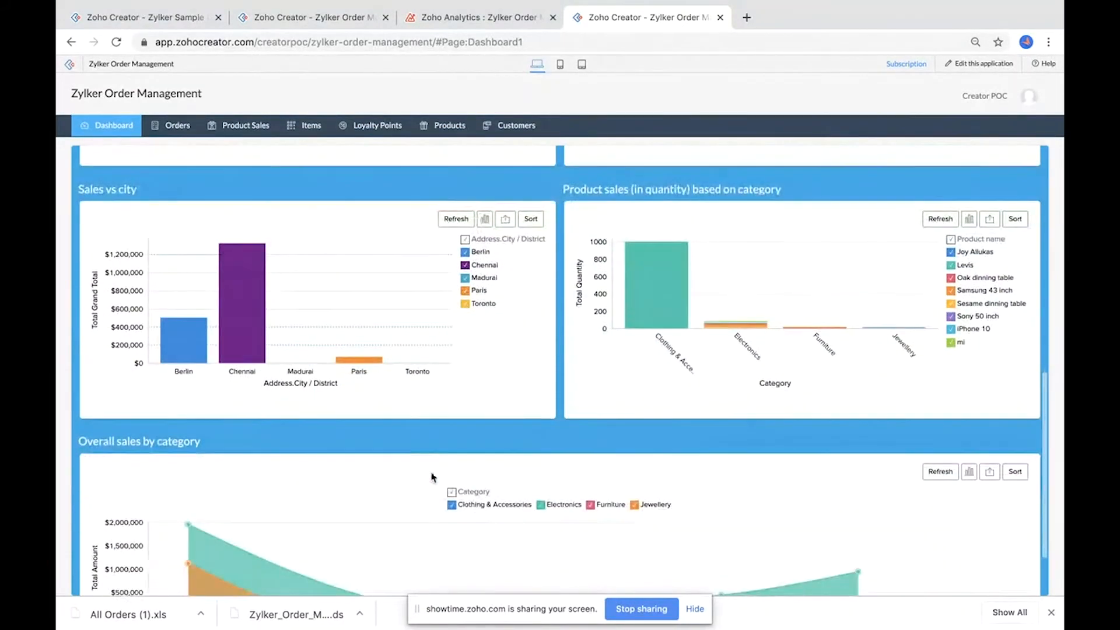
pyautogui.scroll(1, 597, 293)
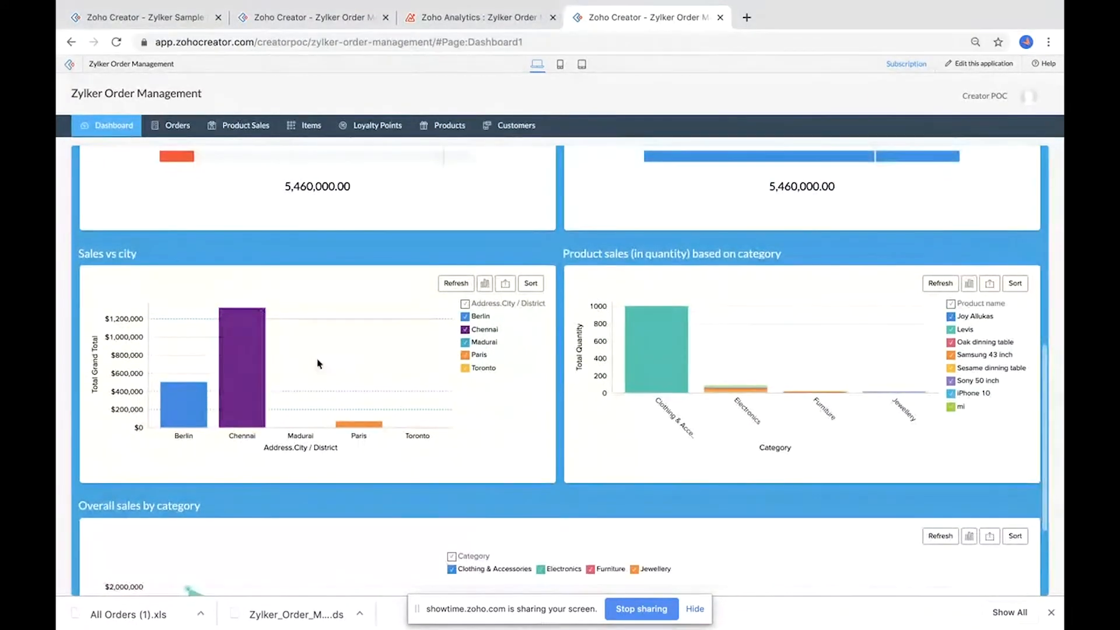
pyautogui.moveTo(651, 371)
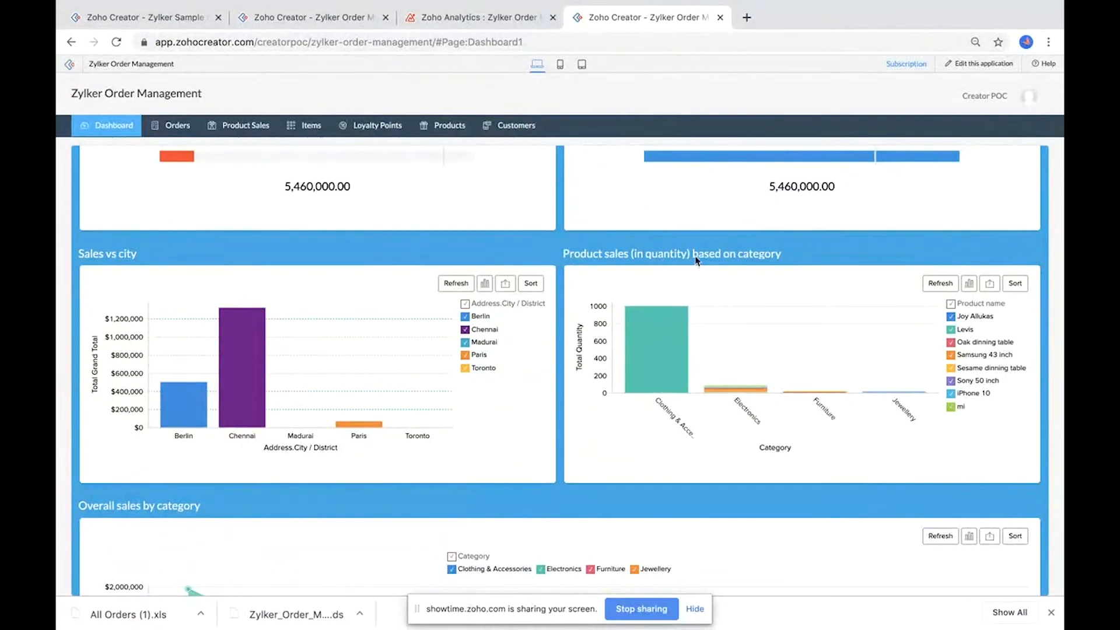
pyautogui.moveTo(687, 363)
pyautogui.scroll(-2, 689, 366)
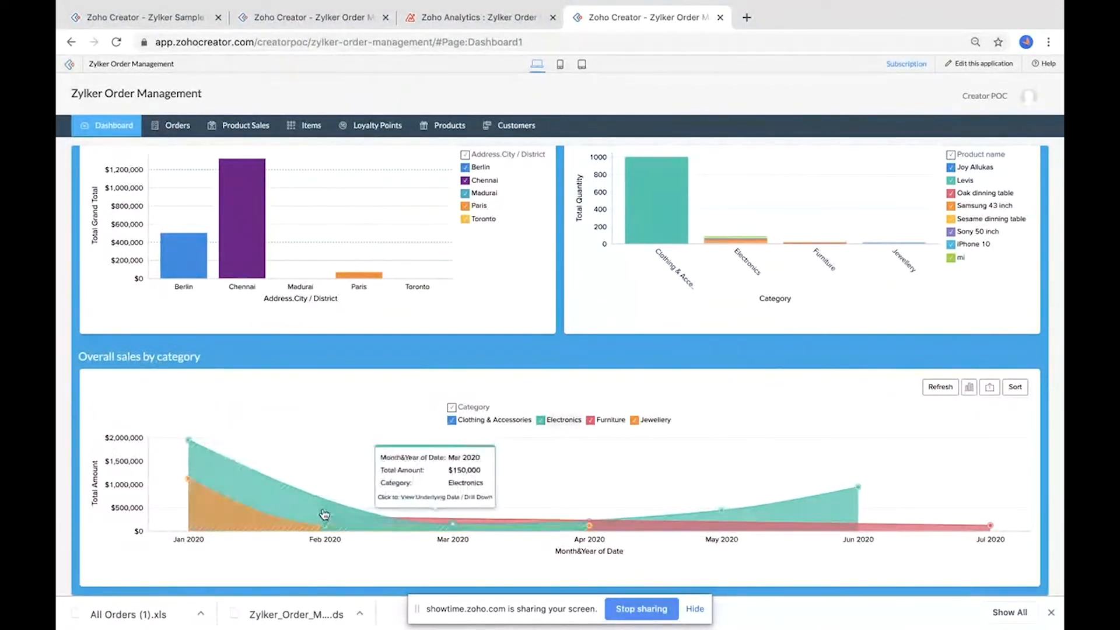
pyautogui.moveTo(344, 524)
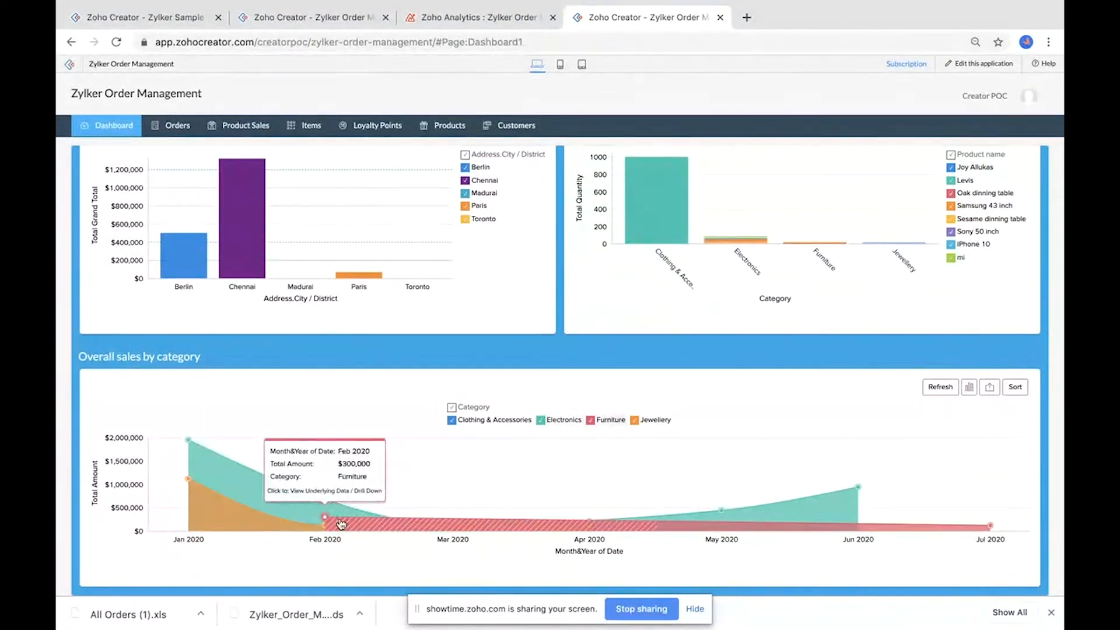
pyautogui.moveTo(696, 522)
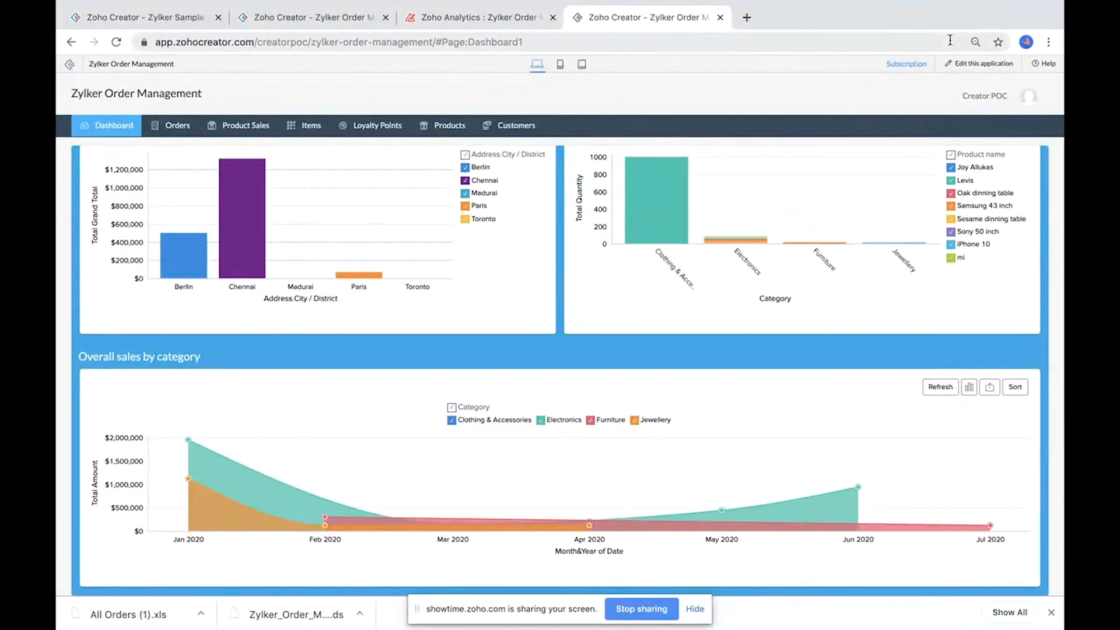
# Step: Create a new Pivot Chart report named Category(New) based on the Product sales form
pyautogui.moveTo(111, 126)
pyautogui.click(119, 191)
pyautogui.click(992, 63)
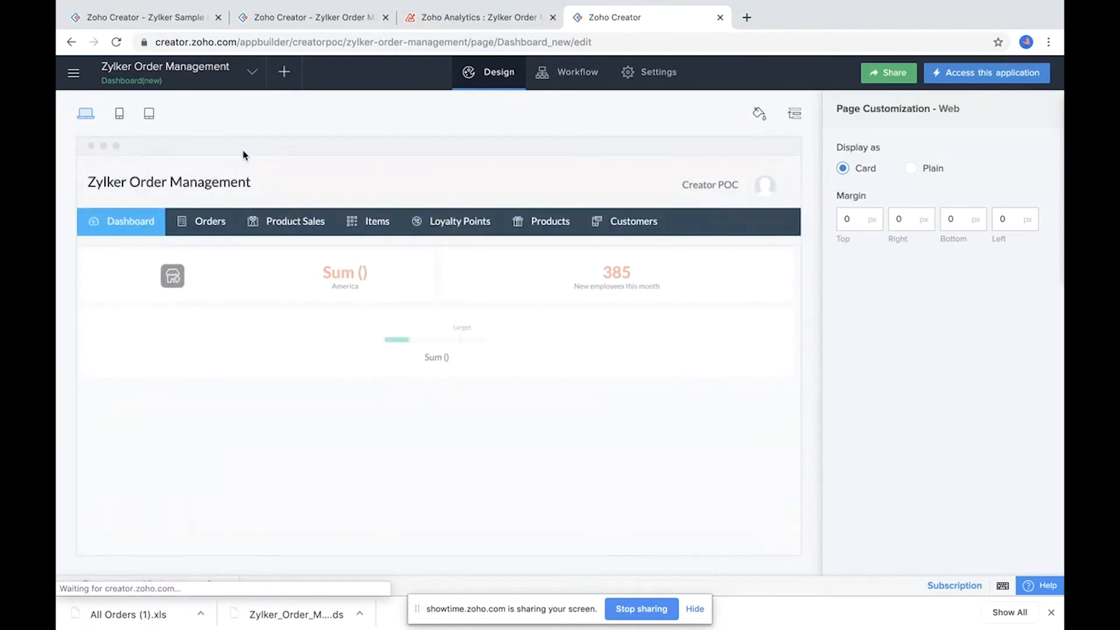
pyautogui.click(286, 75)
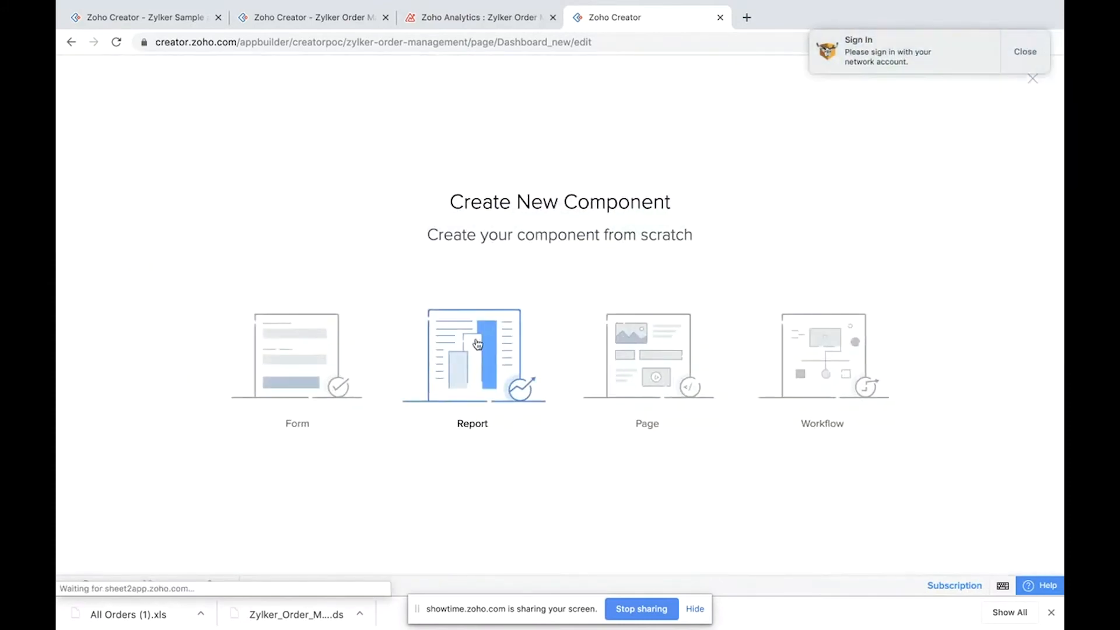
pyautogui.click(470, 348)
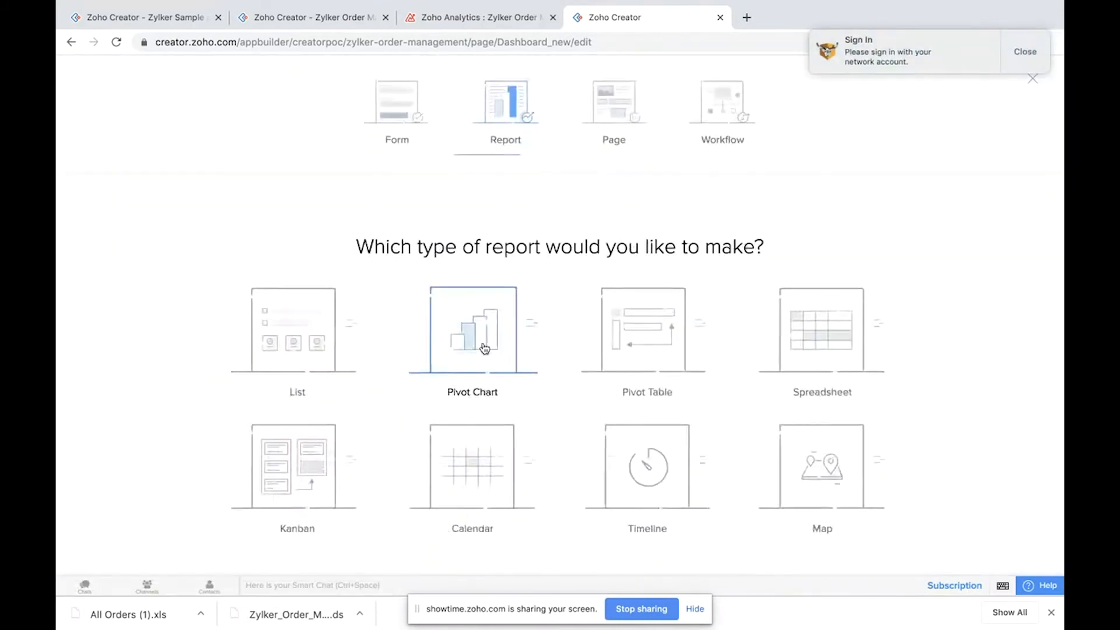
pyautogui.click(475, 298)
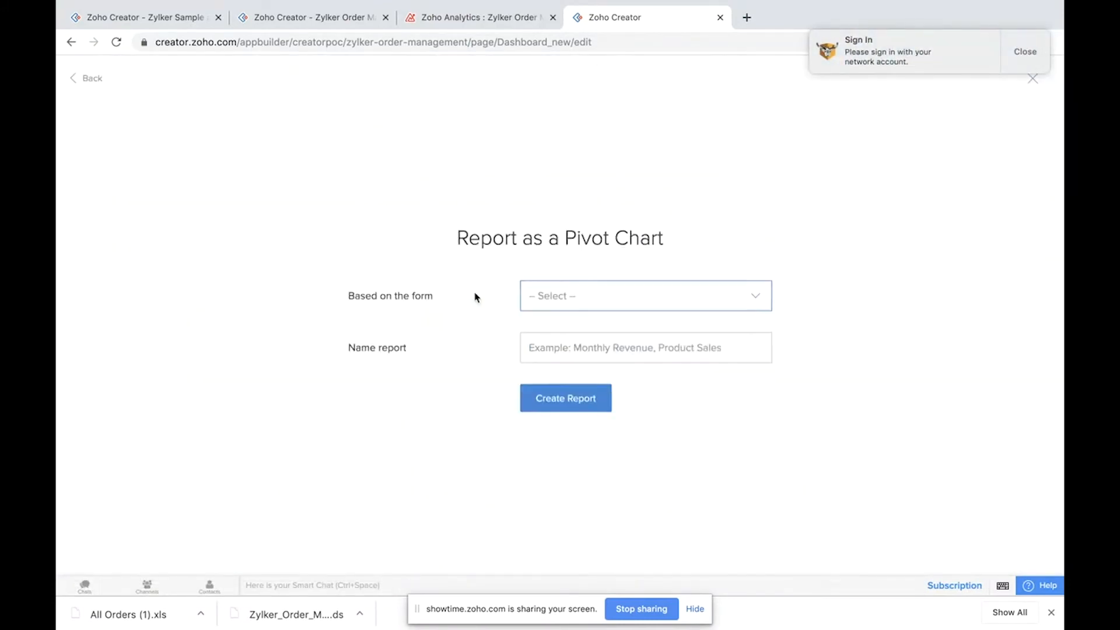
pyautogui.click(603, 304)
pyautogui.click(564, 410)
pyautogui.click(566, 345)
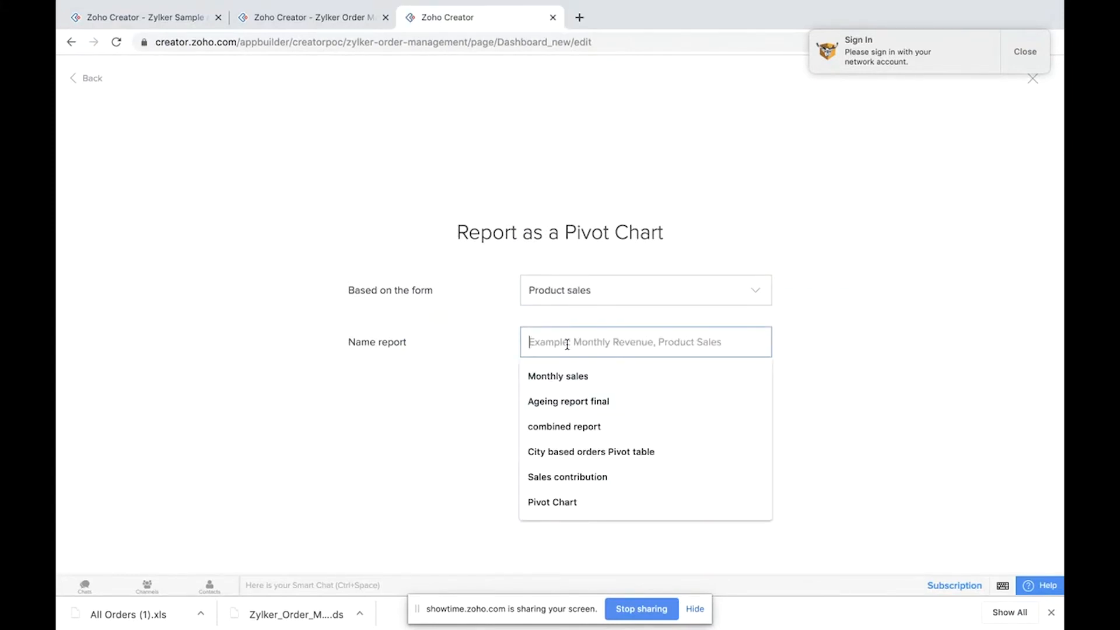
pyautogui.write('Category(New')
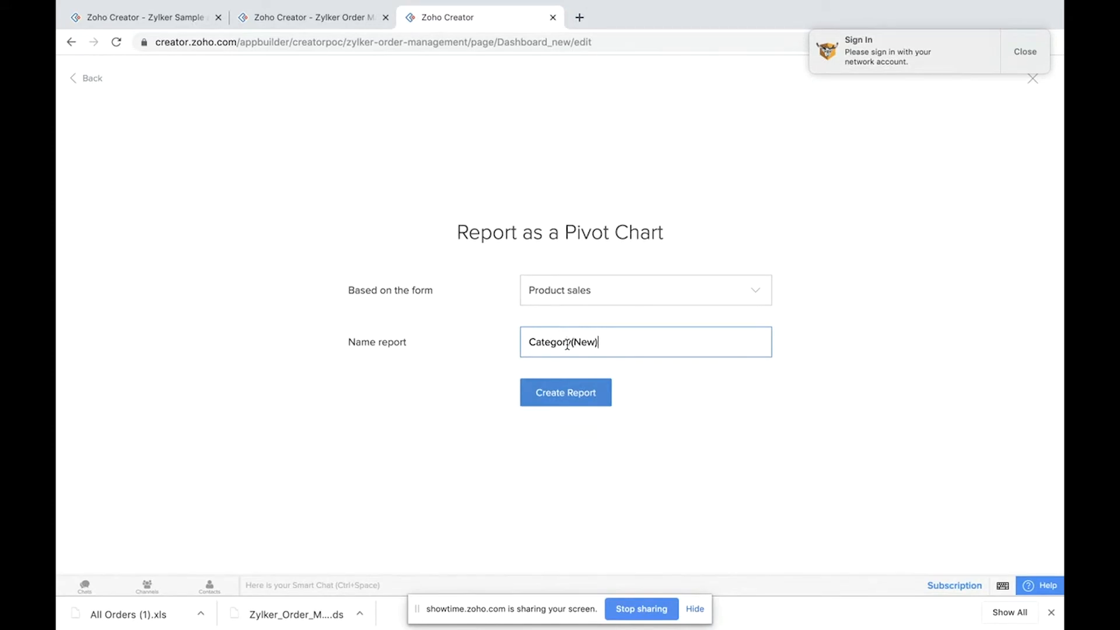
pyautogui.click(561, 392)
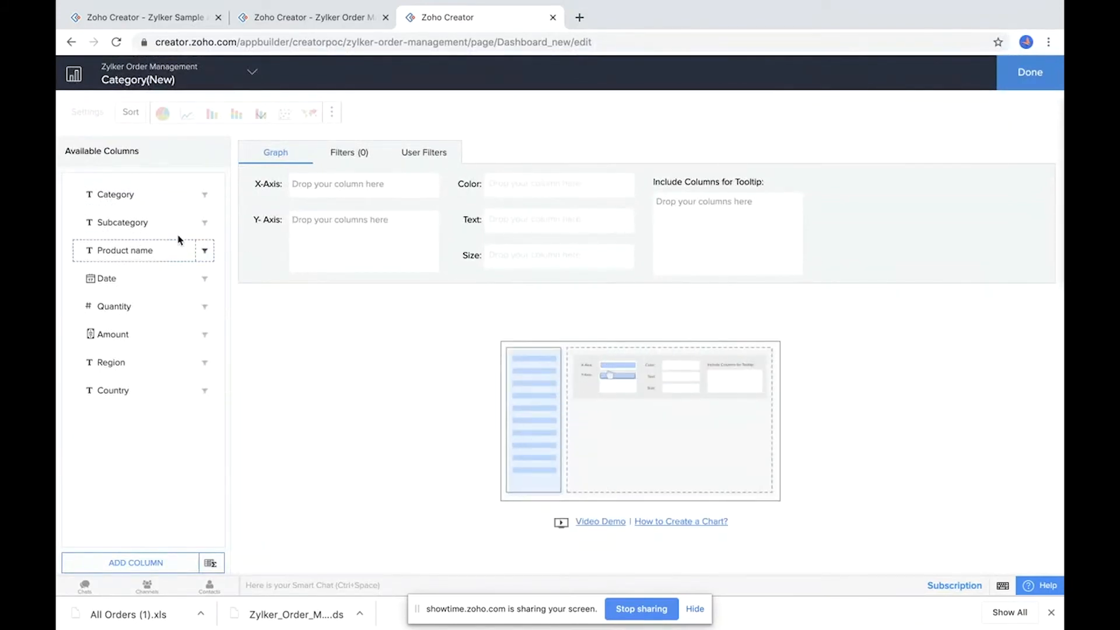
# Step: Review the Overall sales by category chart on the live Sales management dashboard for reference
pyautogui.click(315, 17)
pyautogui.moveTo(133, 128)
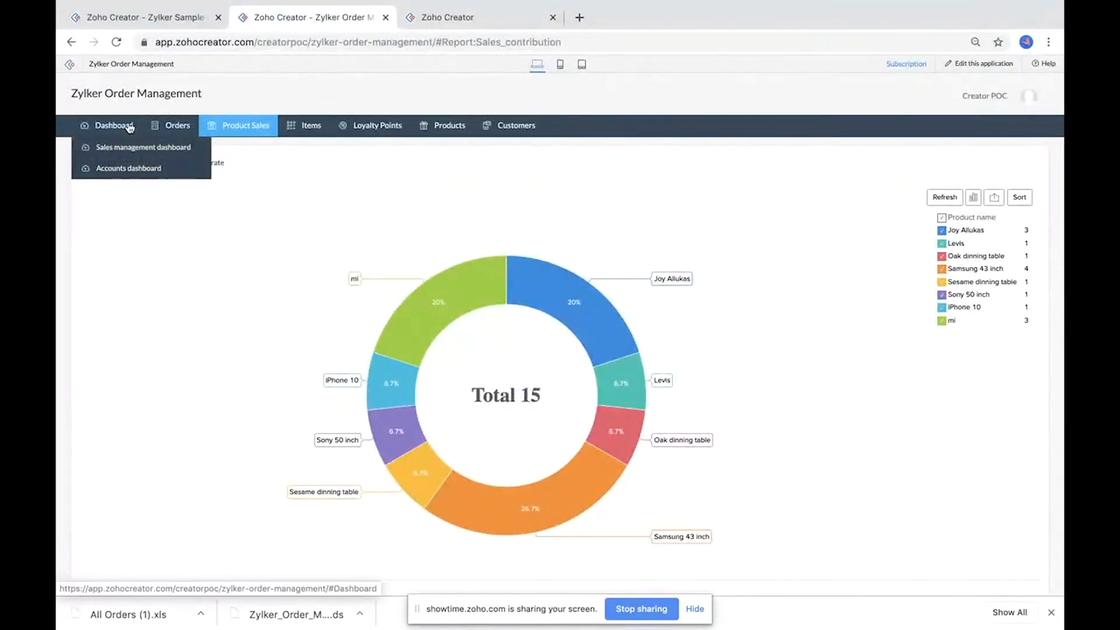
pyautogui.click(131, 148)
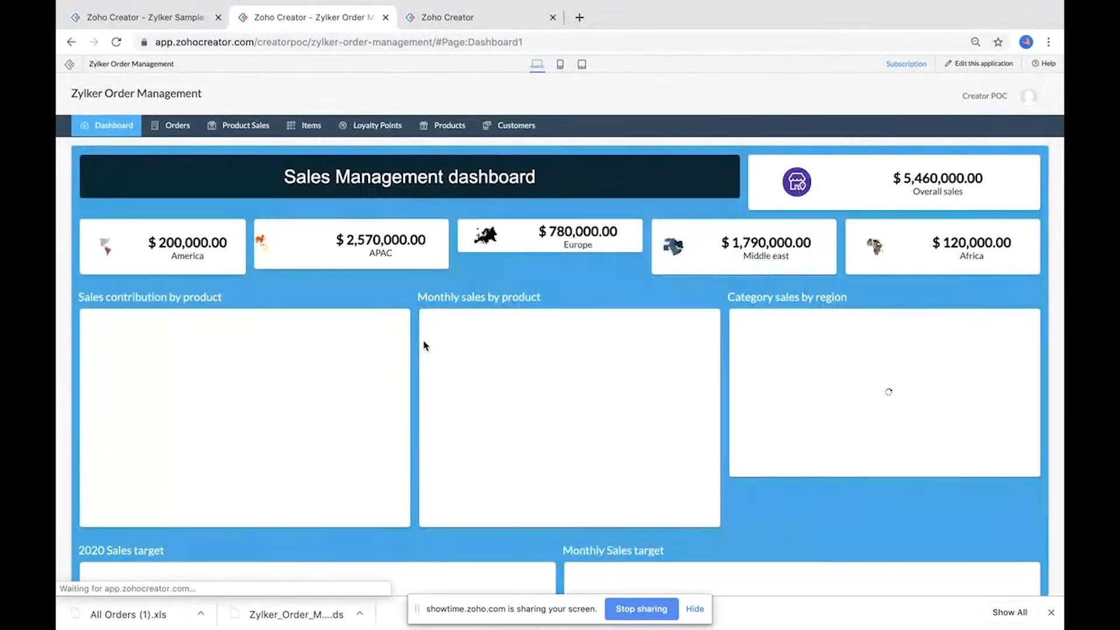
pyautogui.scroll(-7, 425, 344)
pyautogui.scroll(-3, 424, 345)
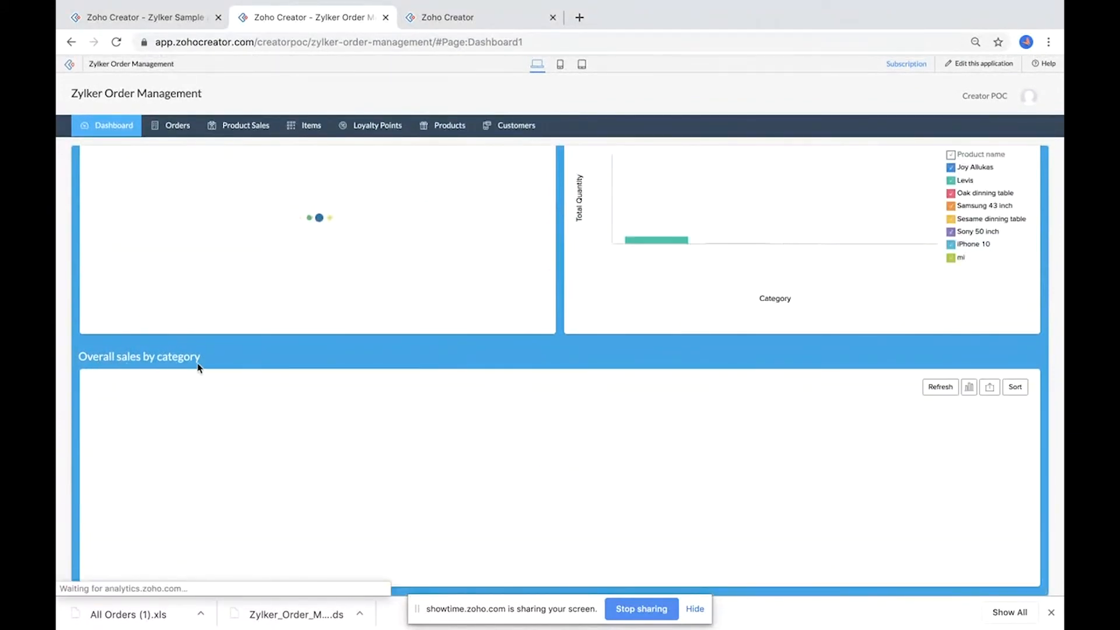
pyautogui.moveTo(275, 497)
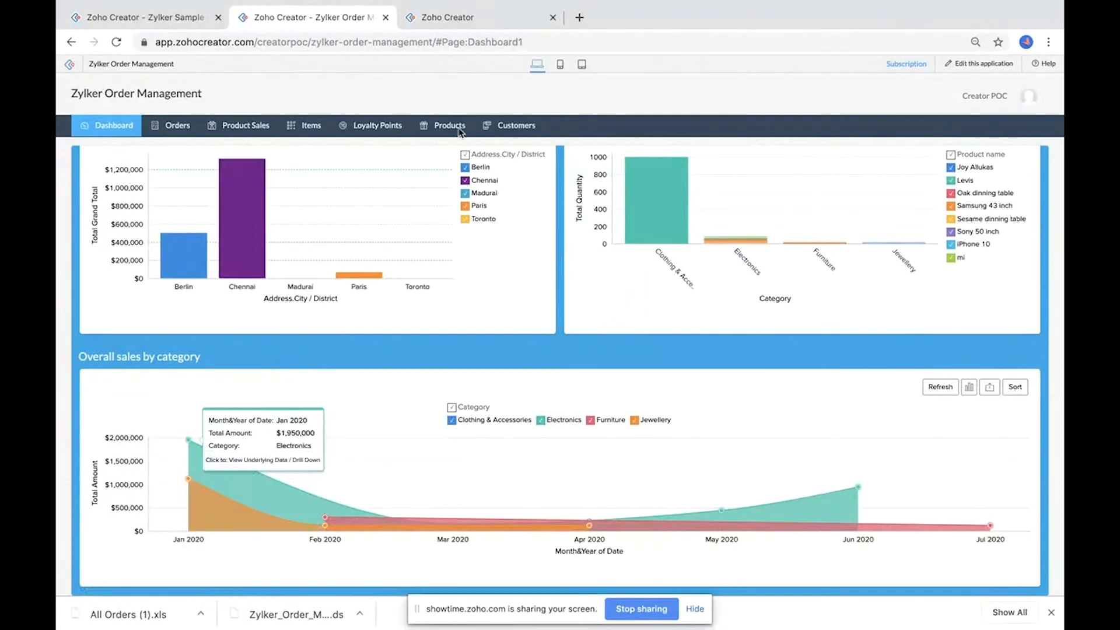
pyautogui.click(424, 18)
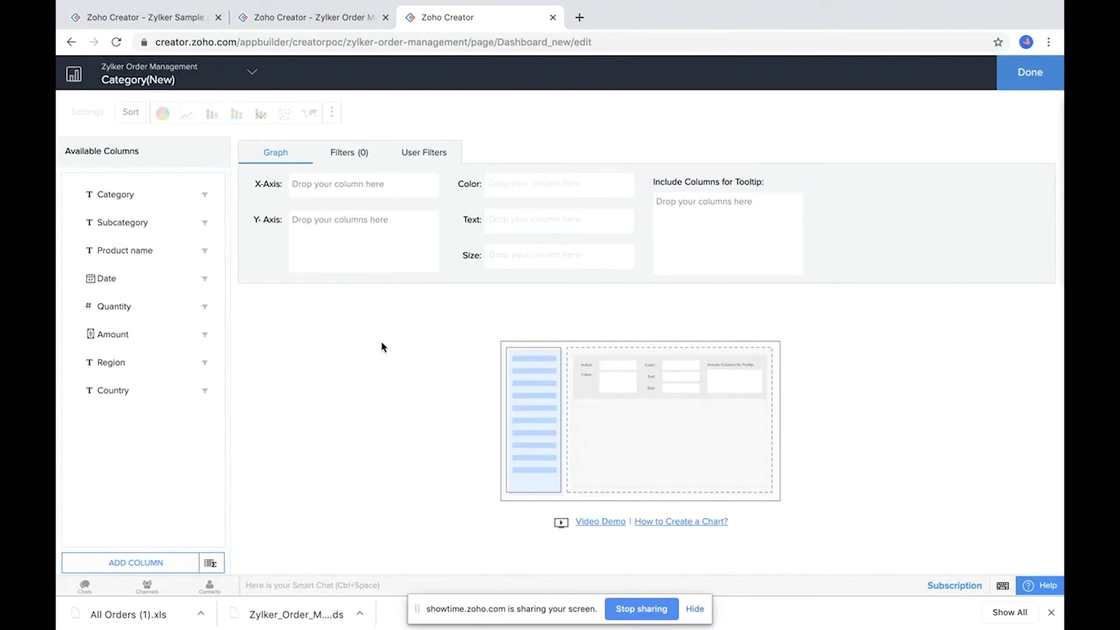
pyautogui.click(280, 17)
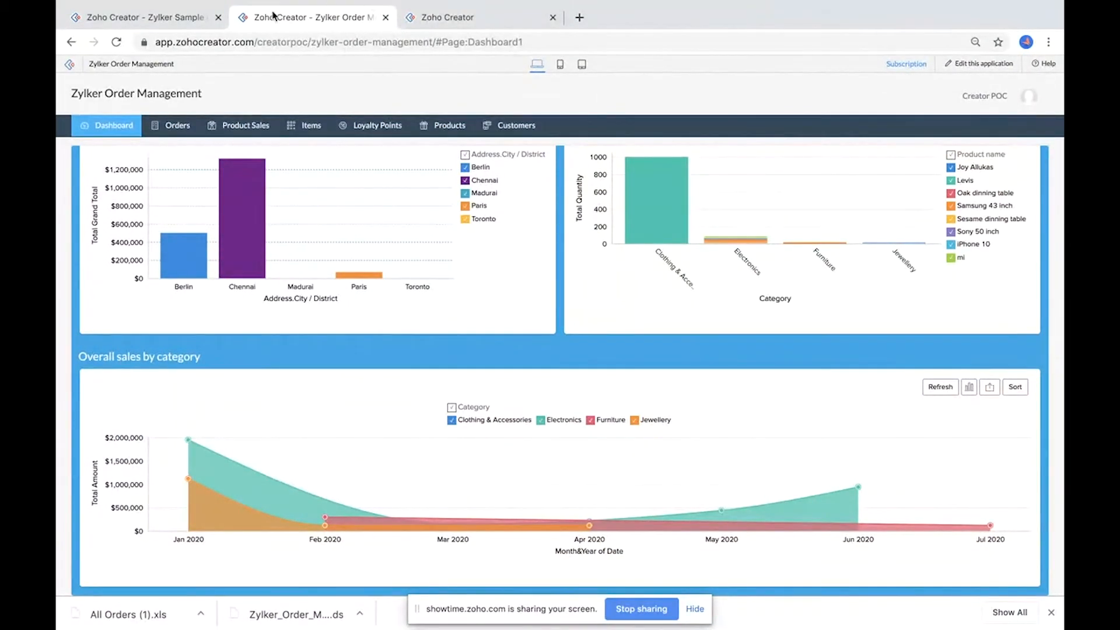
pyautogui.click(486, 23)
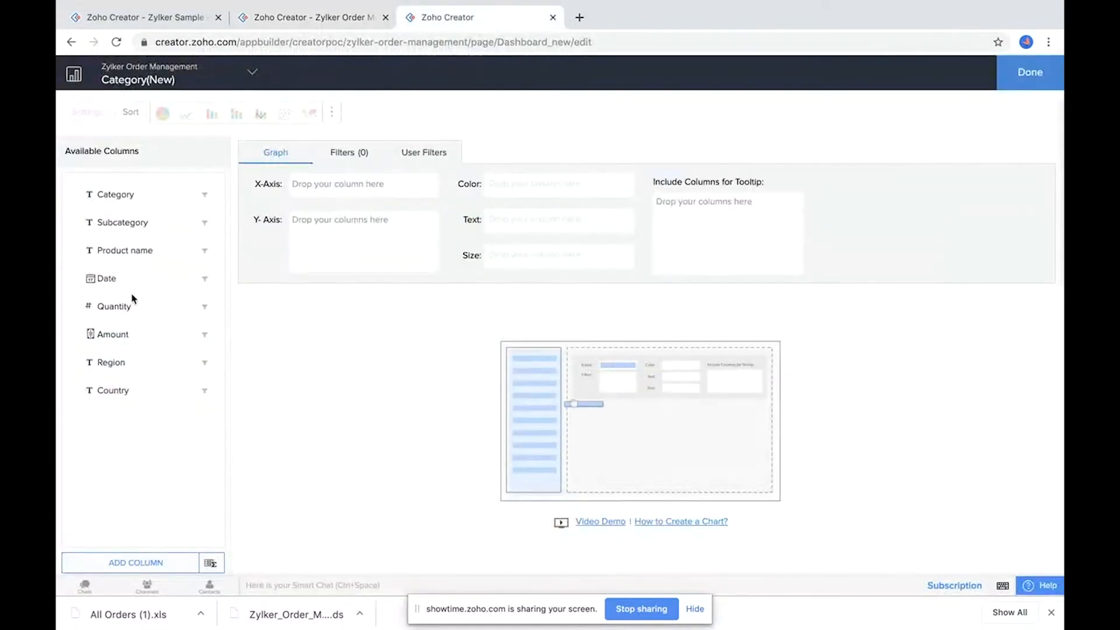
# Step: Place the Date column on the pivot chart's X-axis grouped by Month
pyautogui.moveTo(125, 280); pyautogui.dragTo(338, 183)
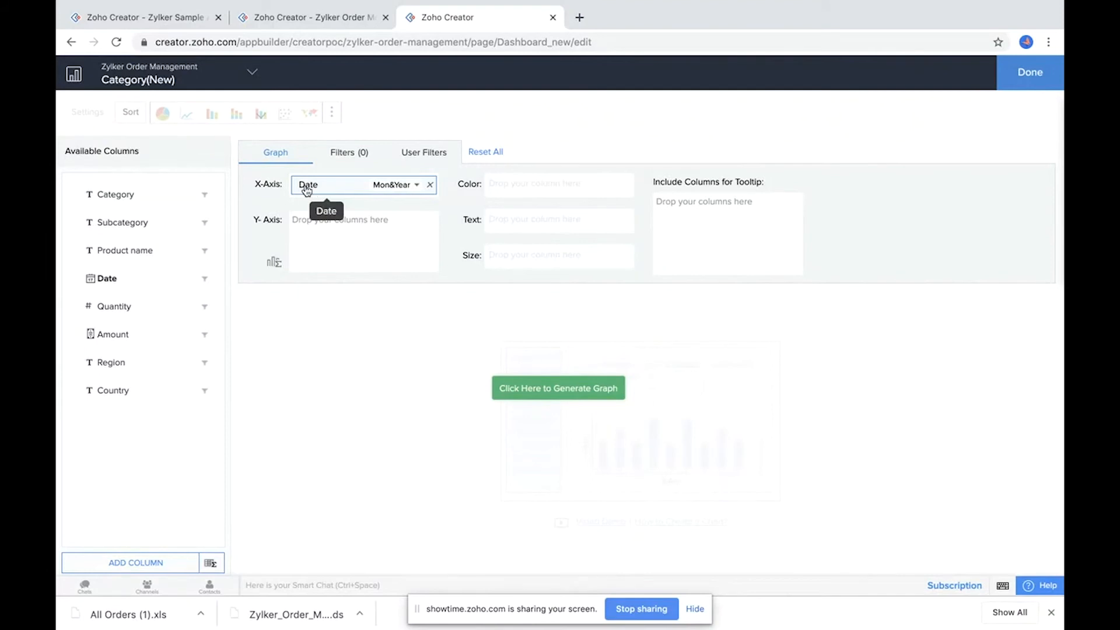
pyautogui.click(385, 185)
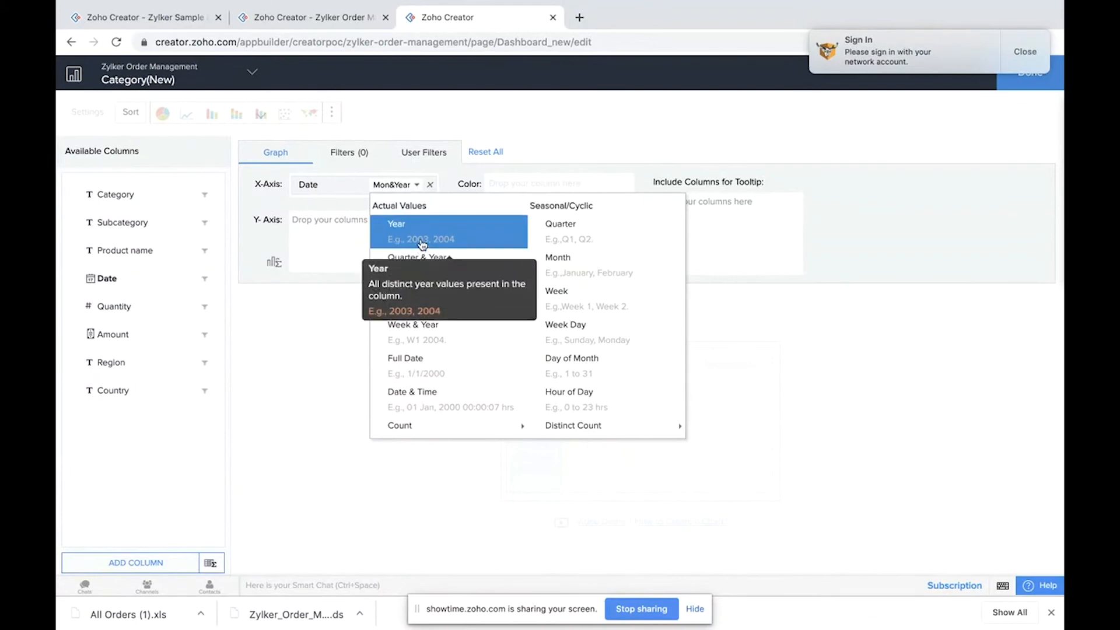
pyautogui.click(572, 269)
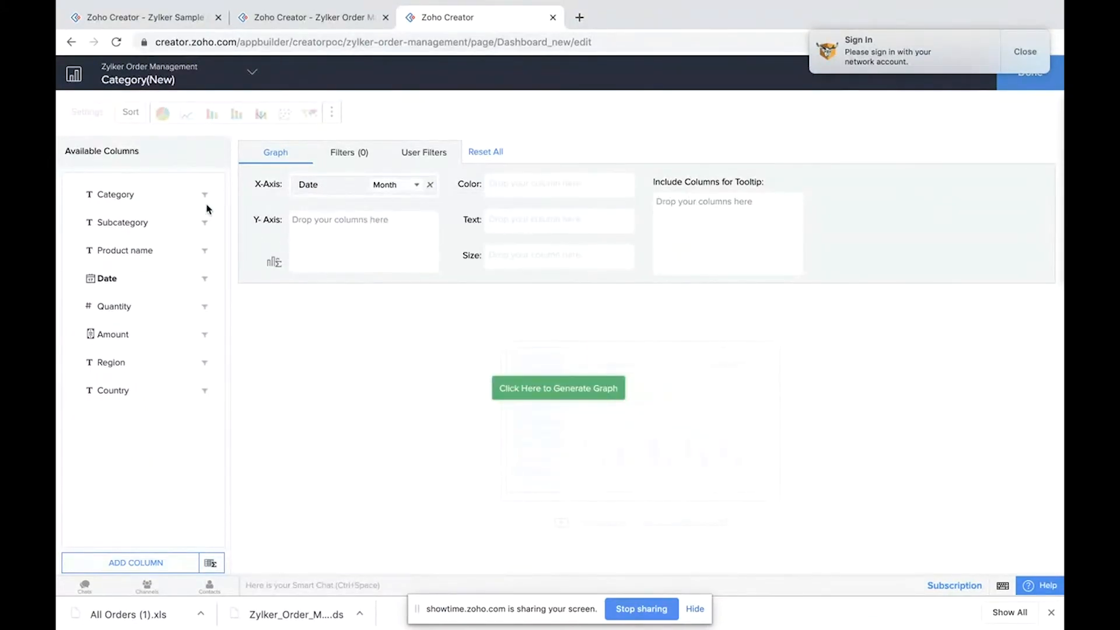
pyautogui.click(297, 17)
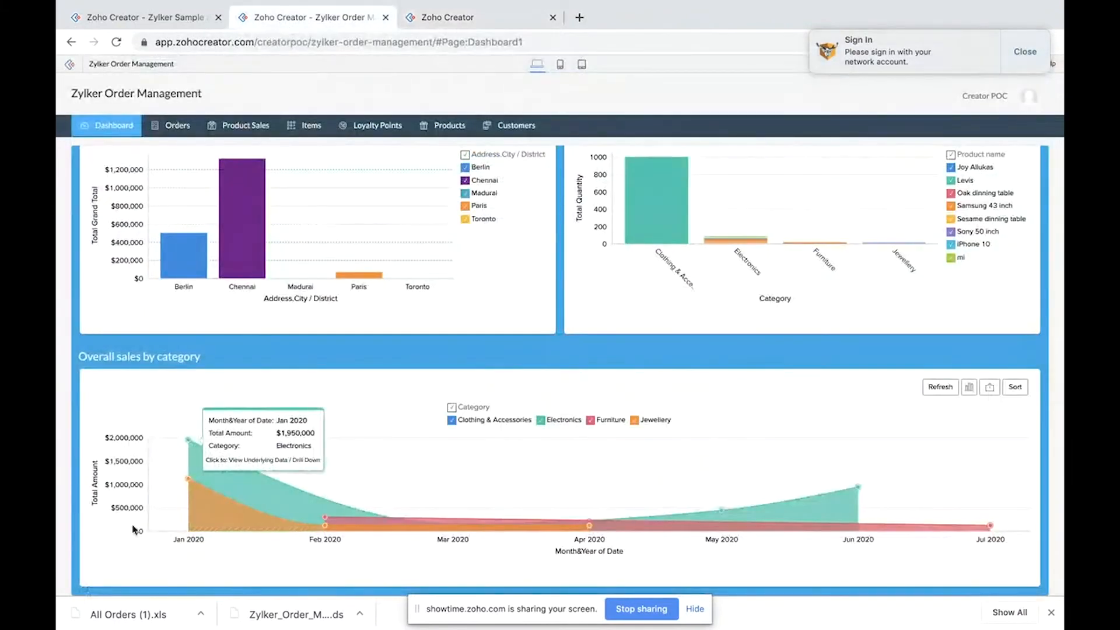
# Step: Add Amount to the pivot chart's Y-axis summed and generate the graph
pyautogui.click(448, 18)
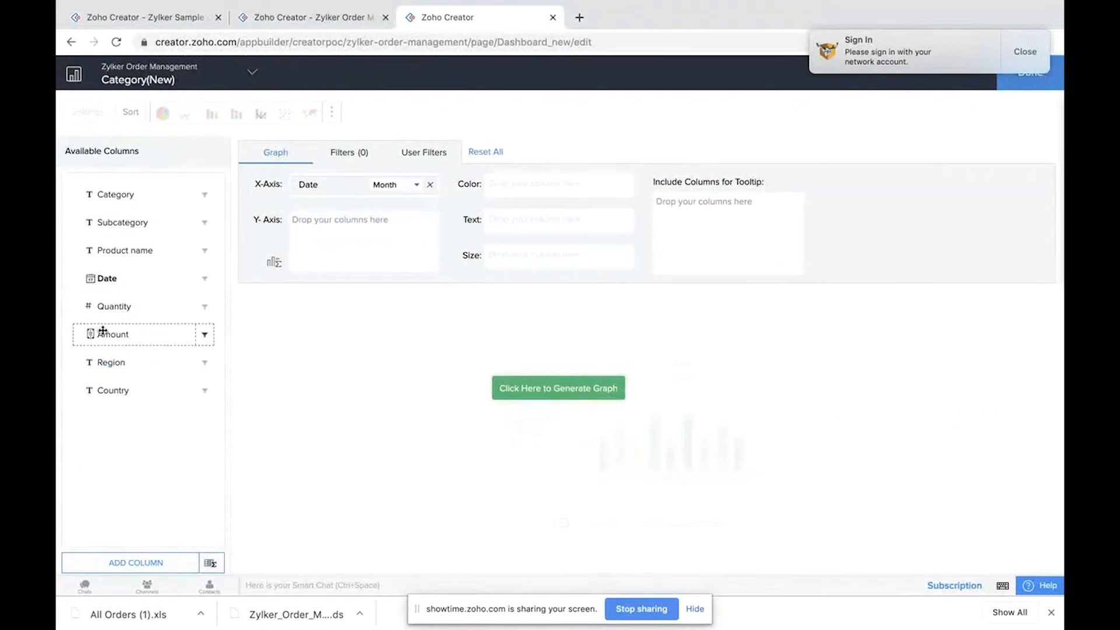
pyautogui.moveTo(115, 335); pyautogui.dragTo(321, 220)
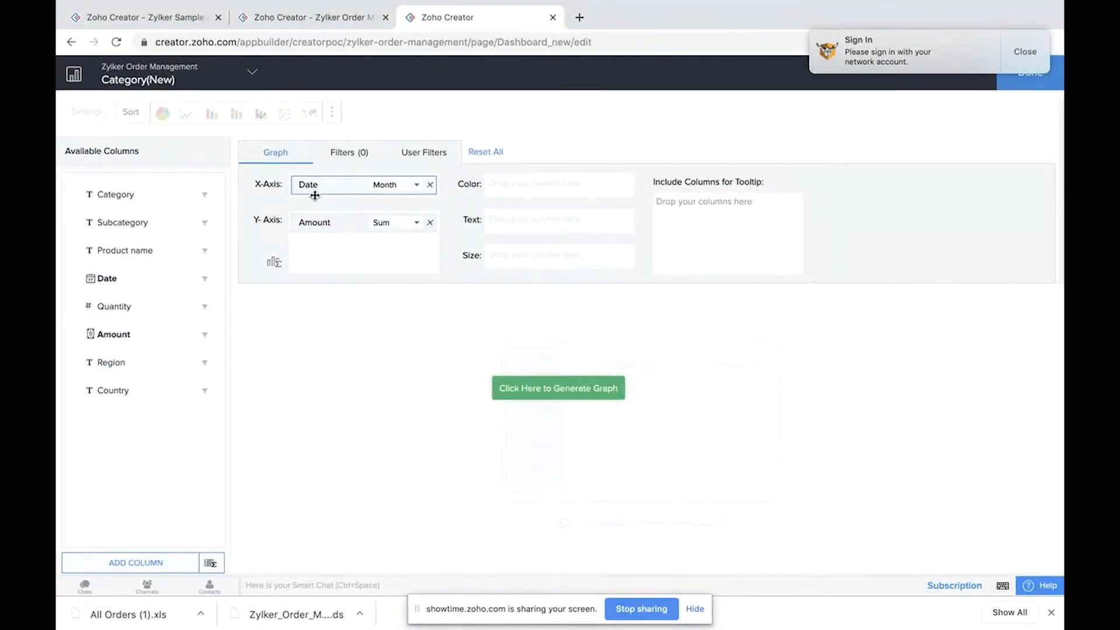
pyautogui.click(512, 386)
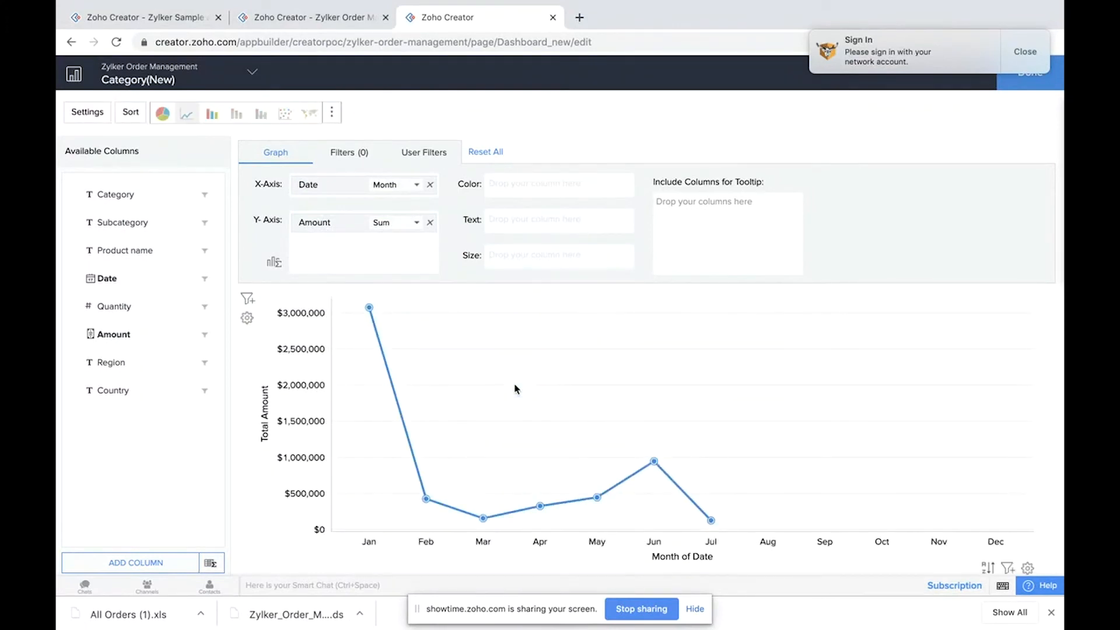
pyautogui.moveTo(368, 309)
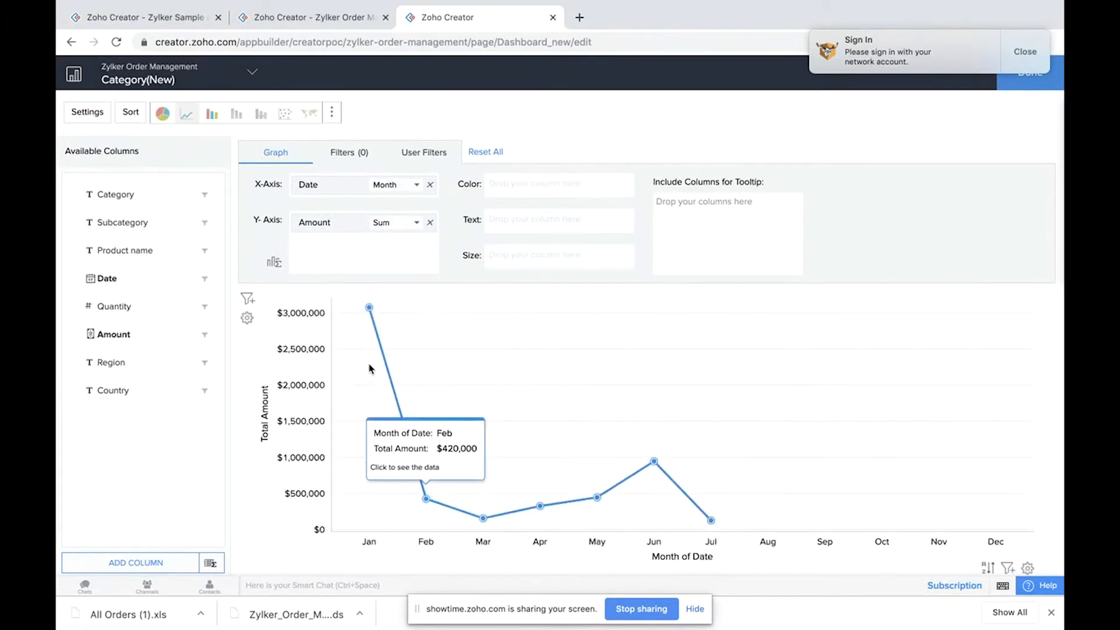
pyautogui.moveTo(429, 512)
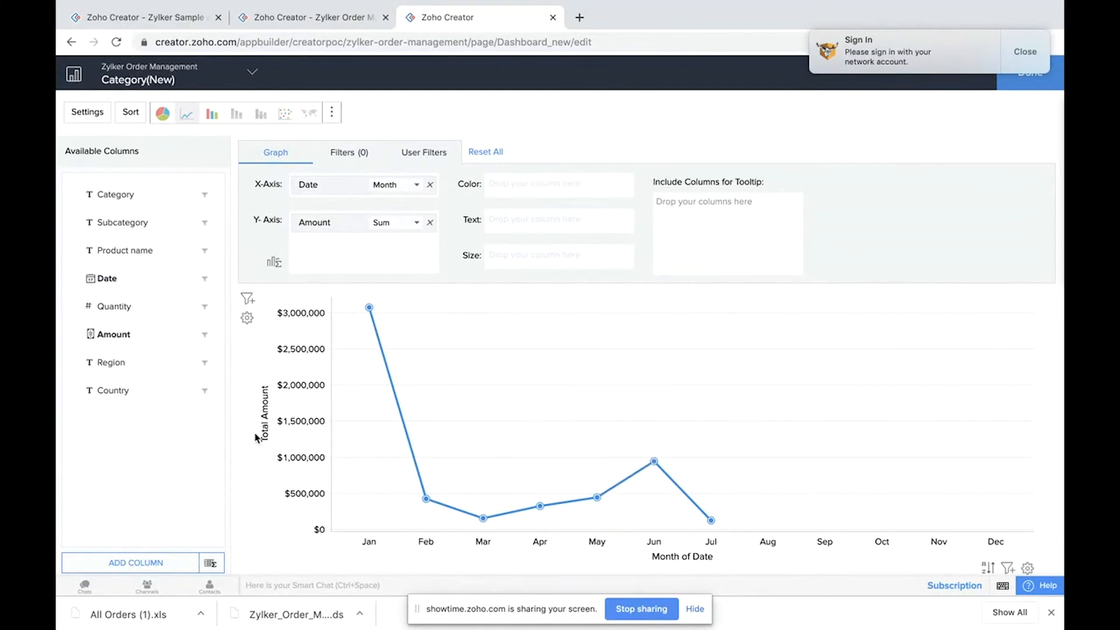
# Step: Place Category on the chart's Text axis instead of Color and regenerate the graph
pyautogui.click(312, 23)
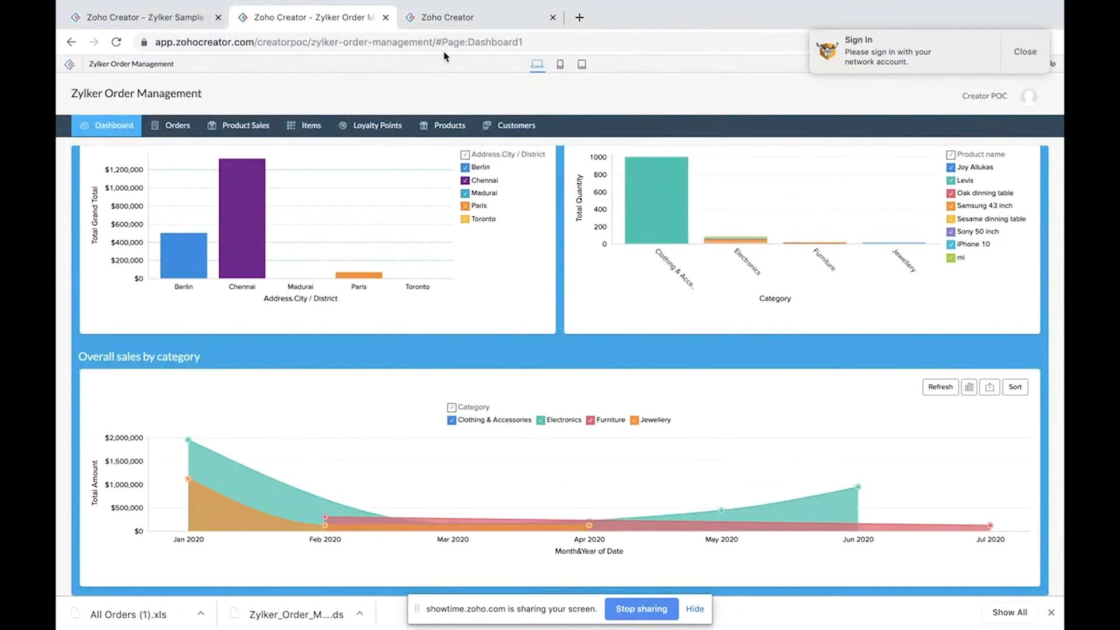
pyautogui.click(447, 18)
pyautogui.moveTo(113, 194); pyautogui.dragTo(513, 177)
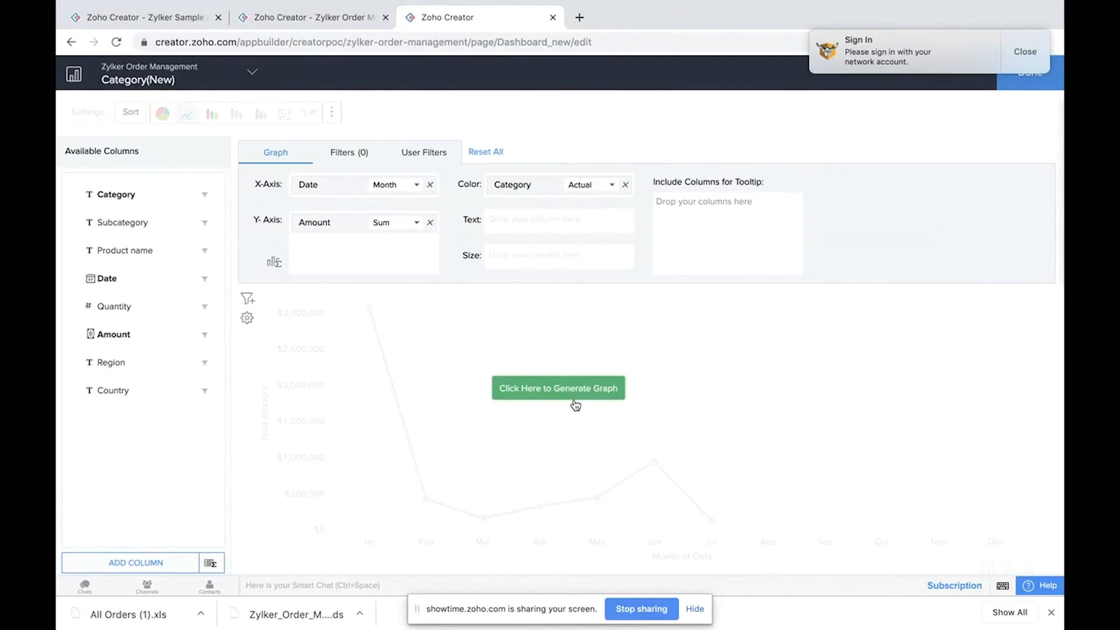
pyautogui.click(558, 389)
pyautogui.moveTo(519, 186); pyautogui.dragTo(528, 221)
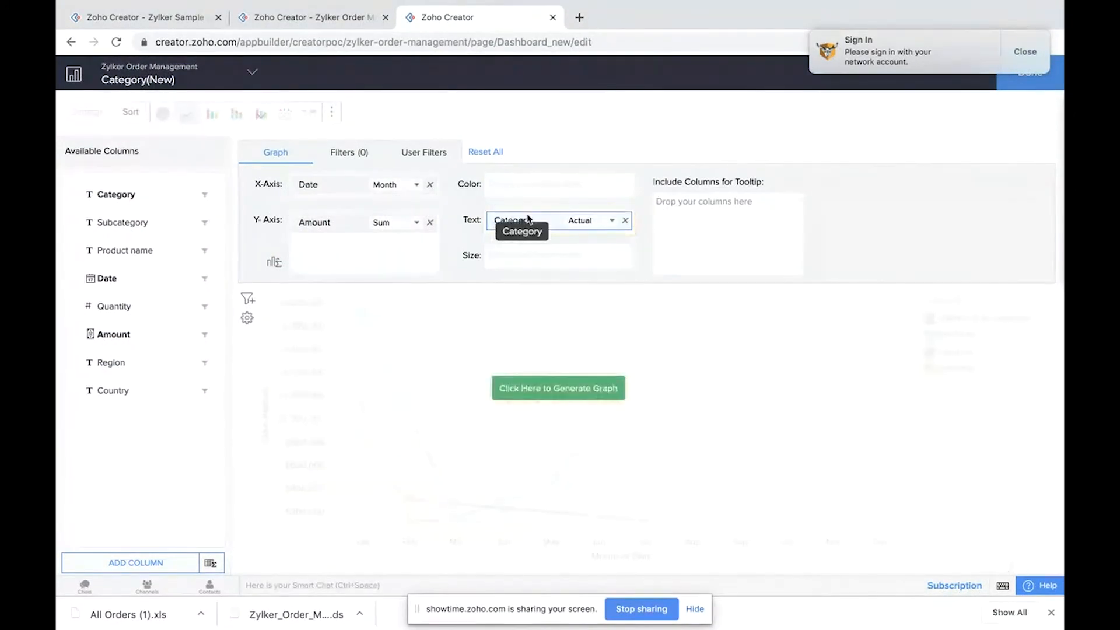
pyautogui.click(548, 379)
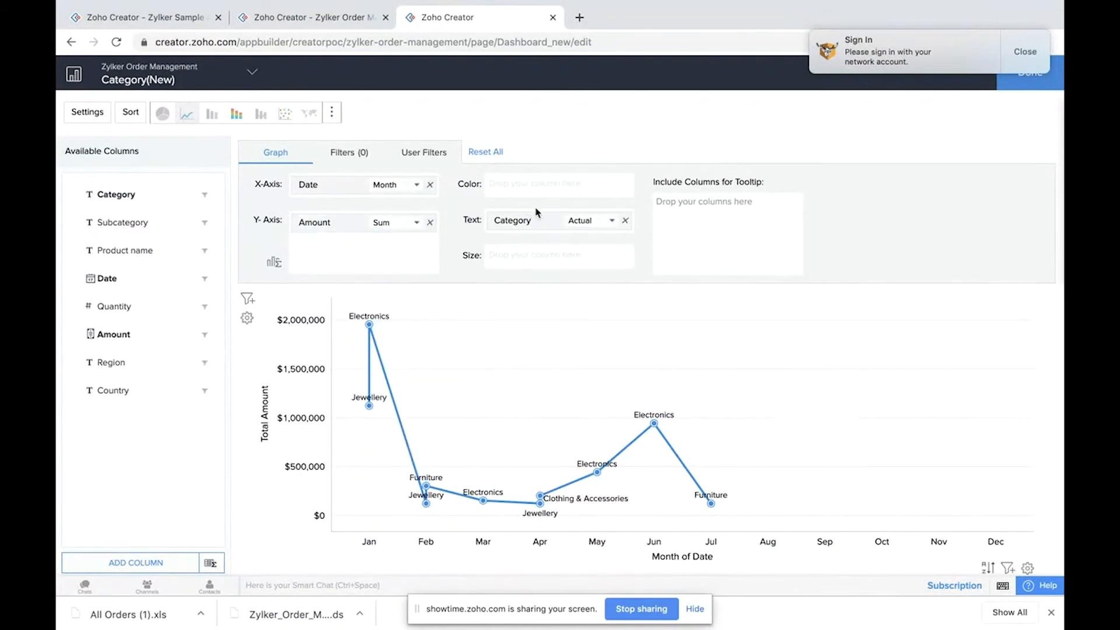
# Step: Set the Category text aggregation to Count shown as Normal and regenerate the graph
pyautogui.click(589, 221)
pyautogui.moveTo(602, 266)
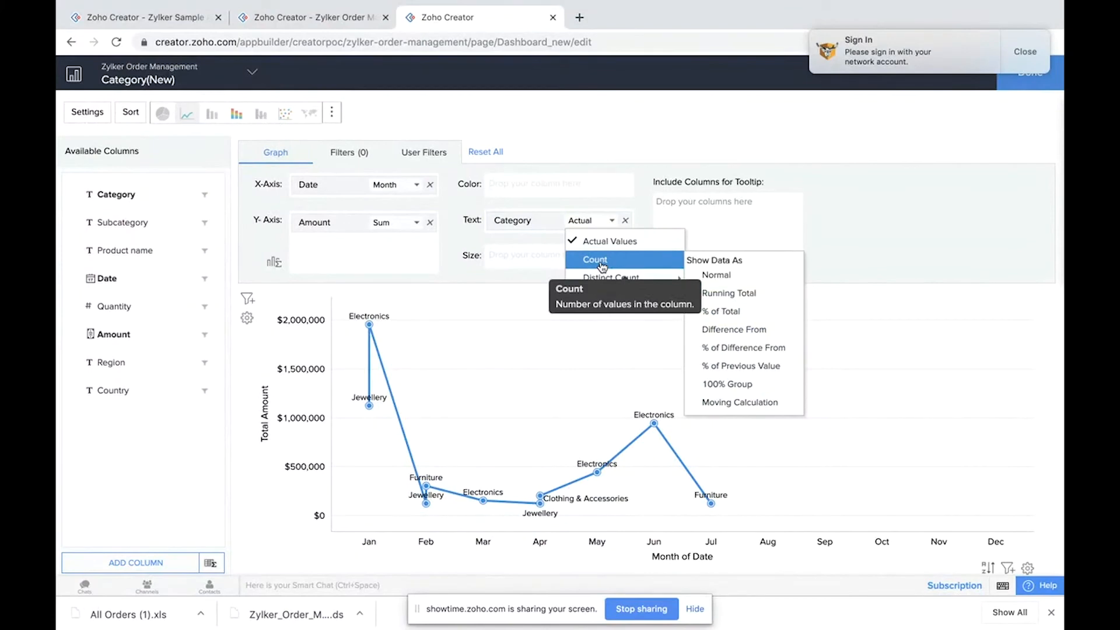
pyautogui.click(726, 276)
pyautogui.click(559, 389)
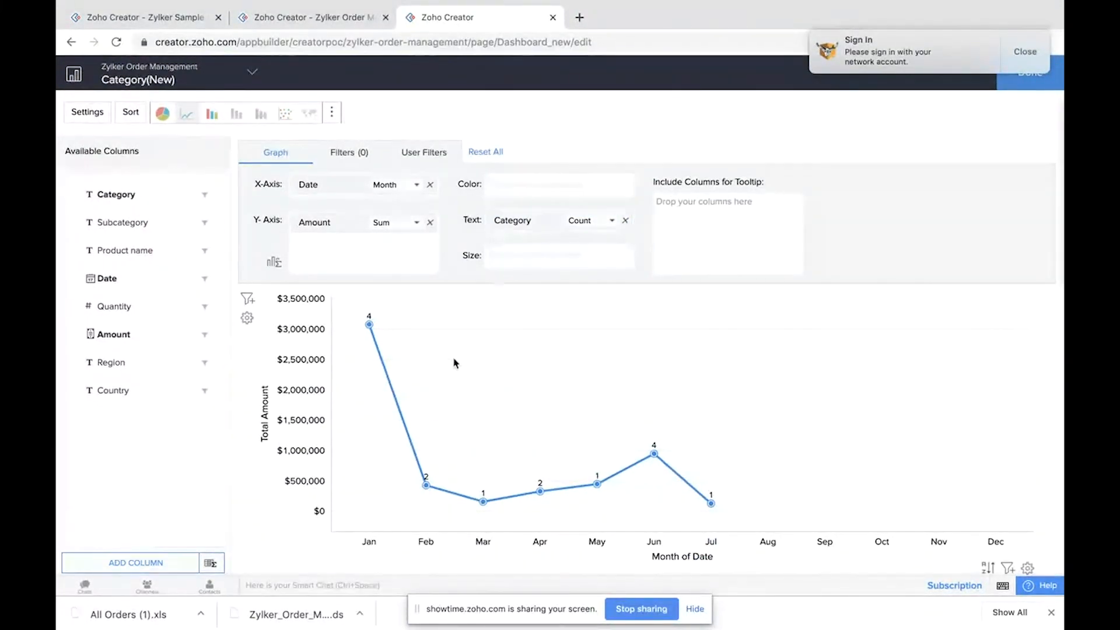
pyautogui.moveTo(369, 330)
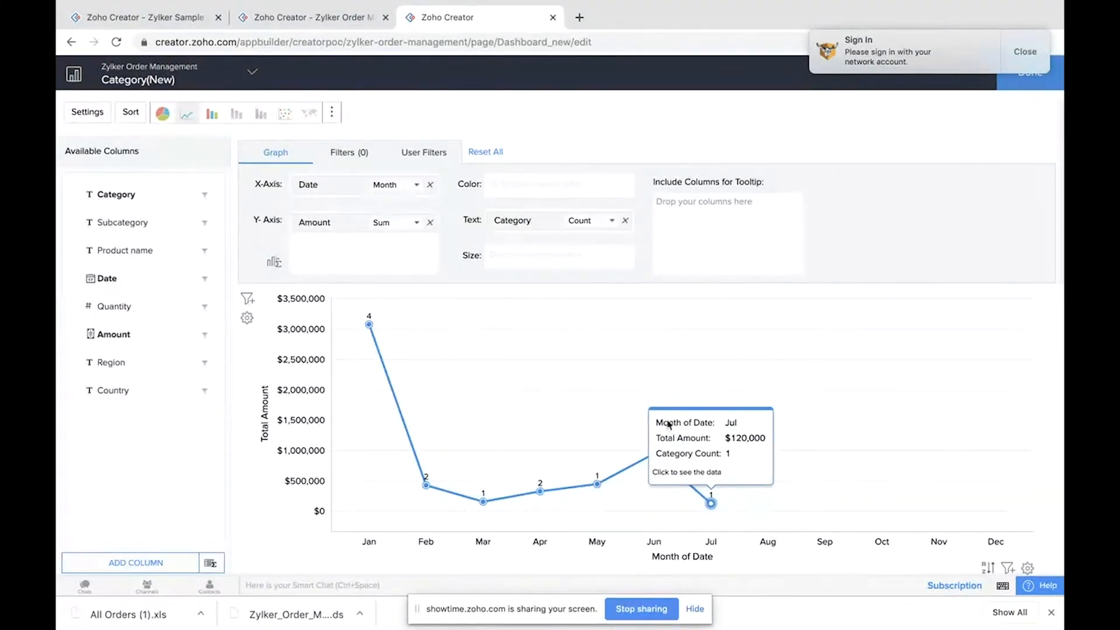
# Step: Open the second dashboard page in the live app to review its pivot table for reference
pyautogui.click(170, 19)
pyautogui.click(290, 23)
pyautogui.moveTo(114, 126)
pyautogui.click(116, 171)
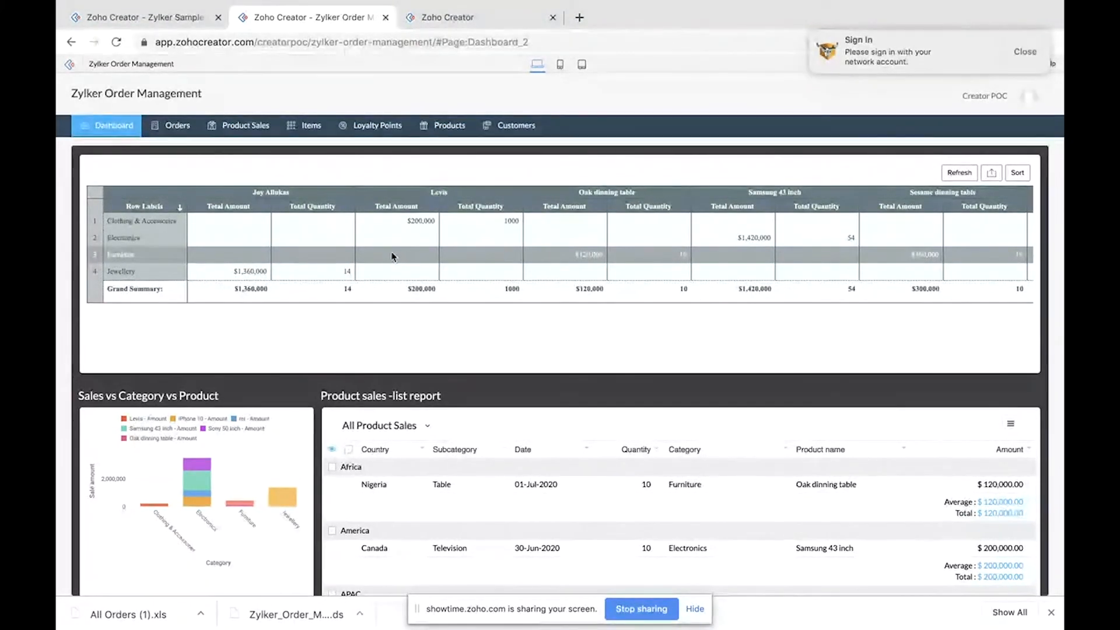
# Step: Return to the builder and save the Category(New) pivot chart report
pyautogui.click(478, 18)
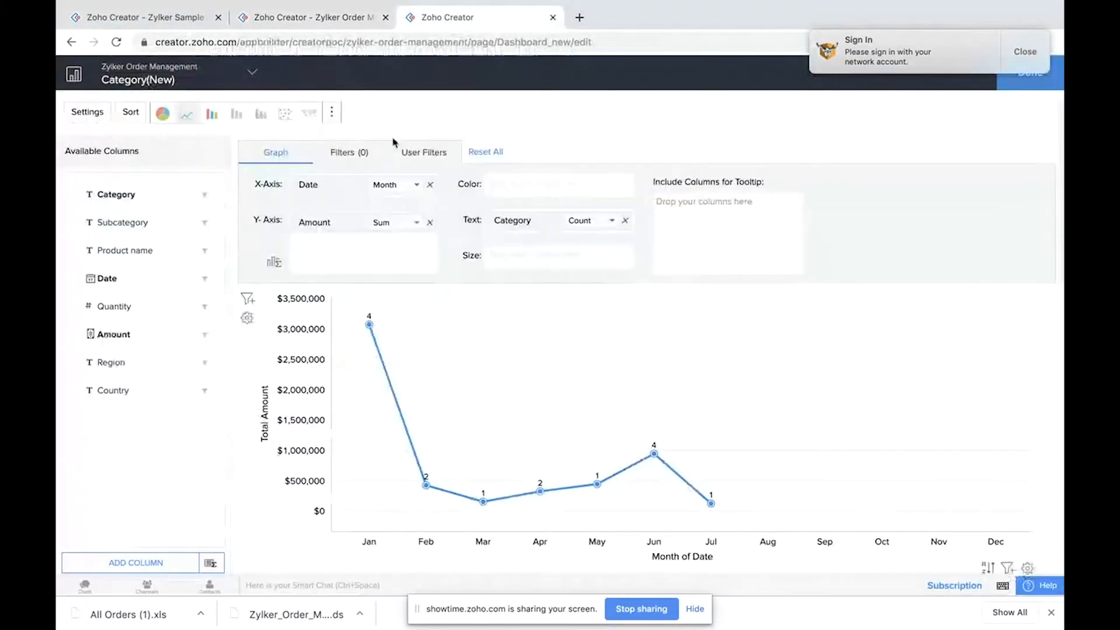
pyautogui.click(1036, 66)
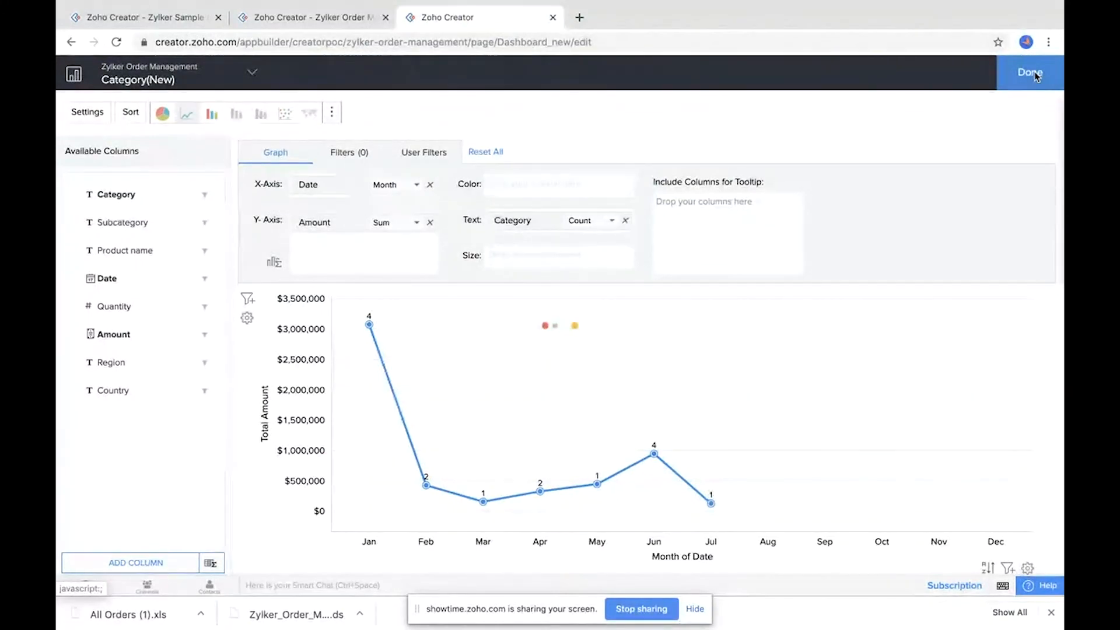
# Step: Create a new Pivot Table report named Pivot table based on the Product sales form
pyautogui.click(285, 73)
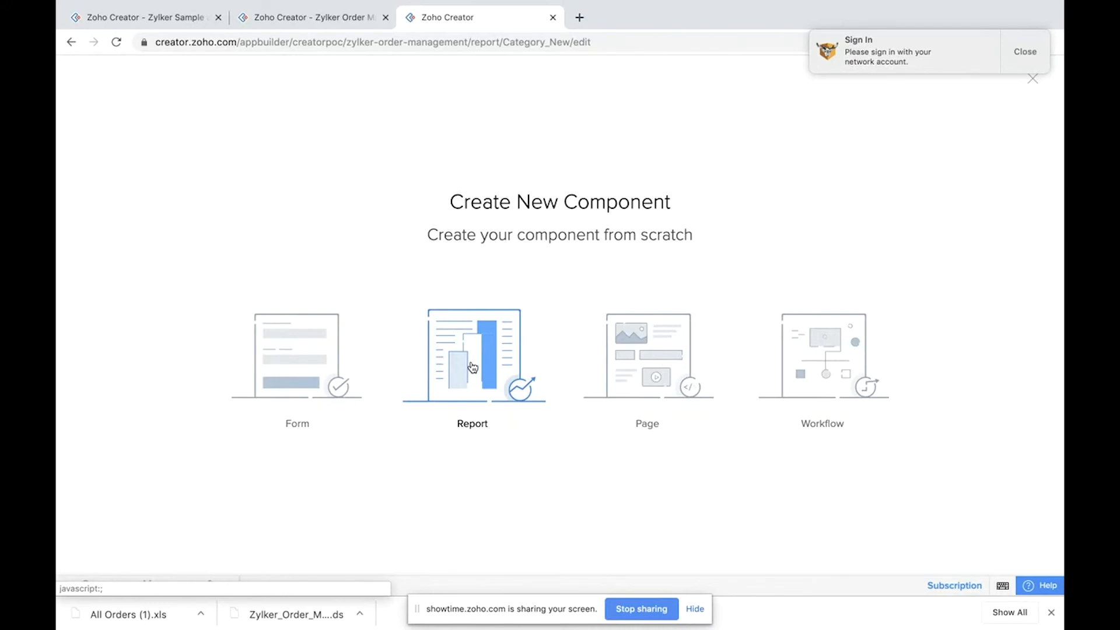
pyautogui.click(472, 366)
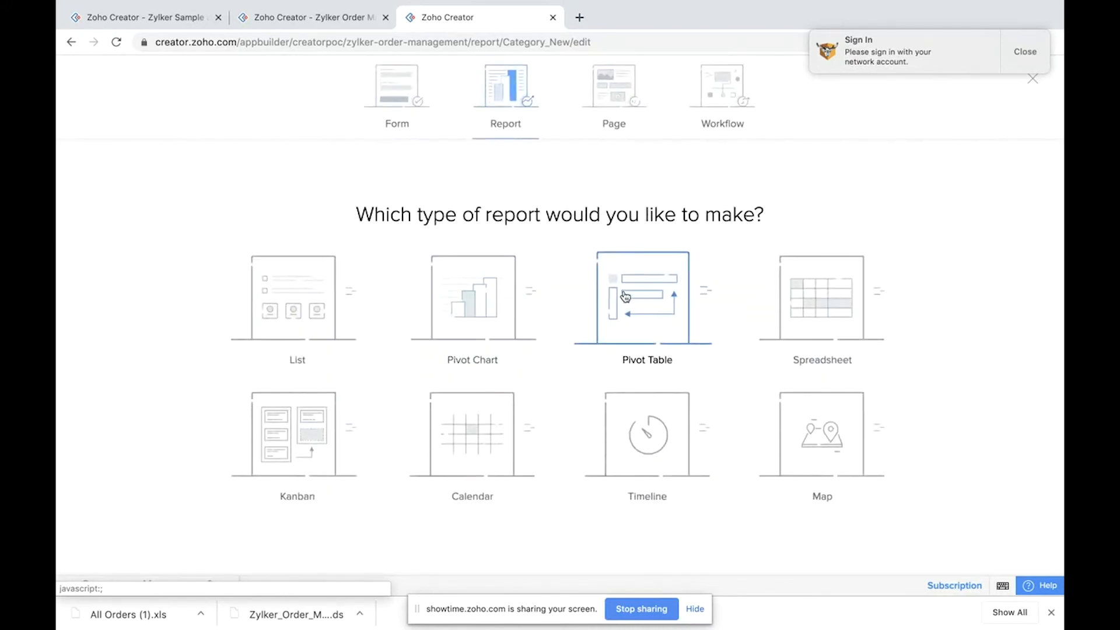
pyautogui.click(604, 307)
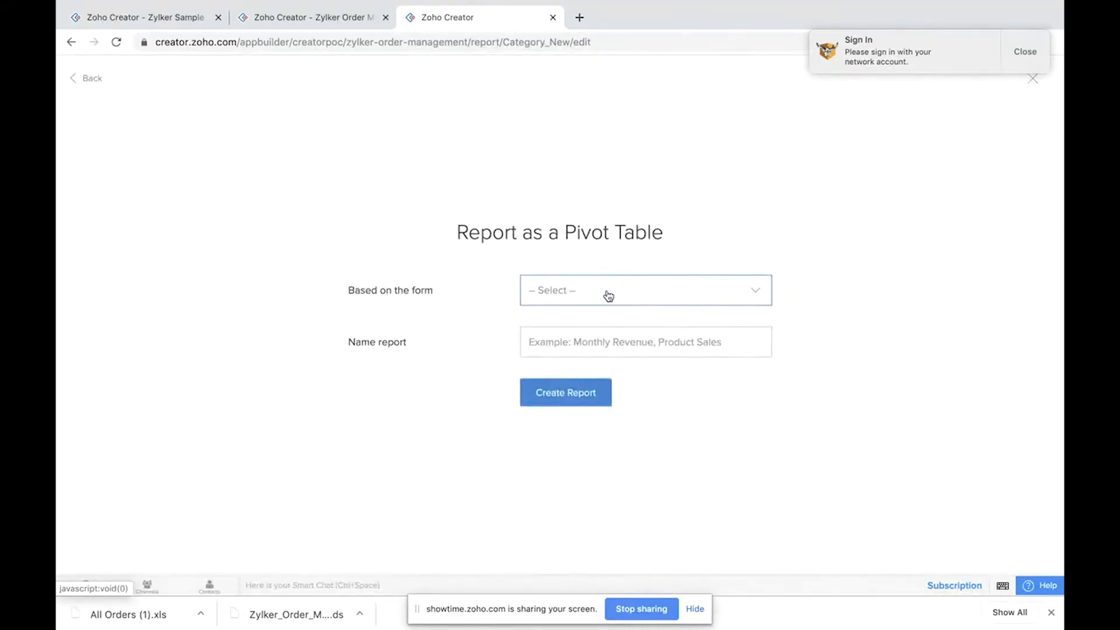
pyautogui.click(595, 291)
pyautogui.scroll(-1, 577, 412)
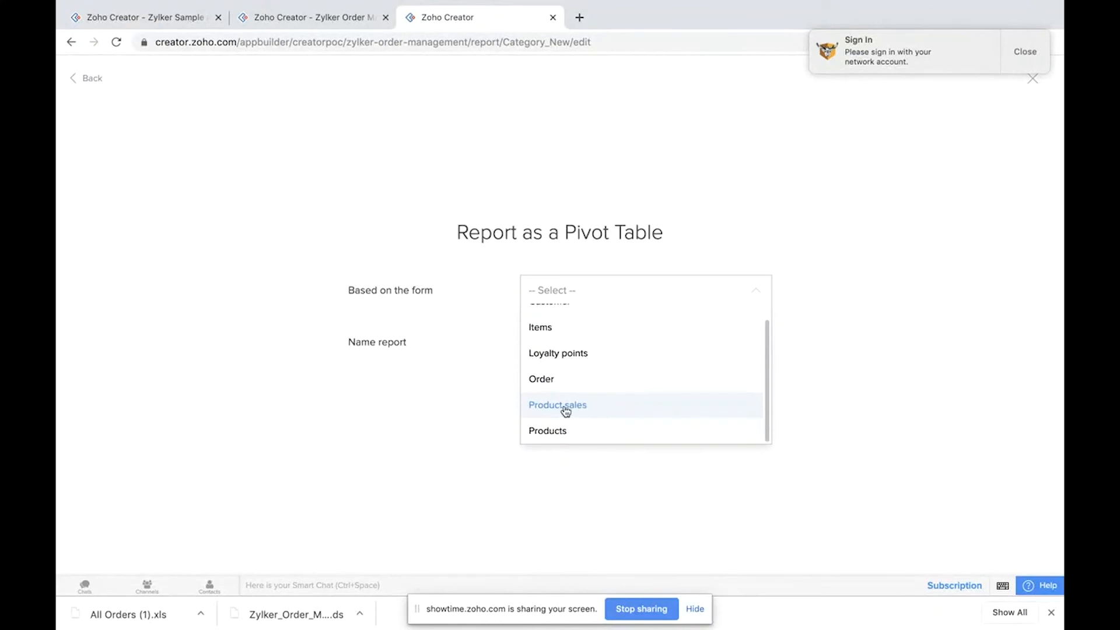
pyautogui.click(565, 407)
pyautogui.click(569, 343)
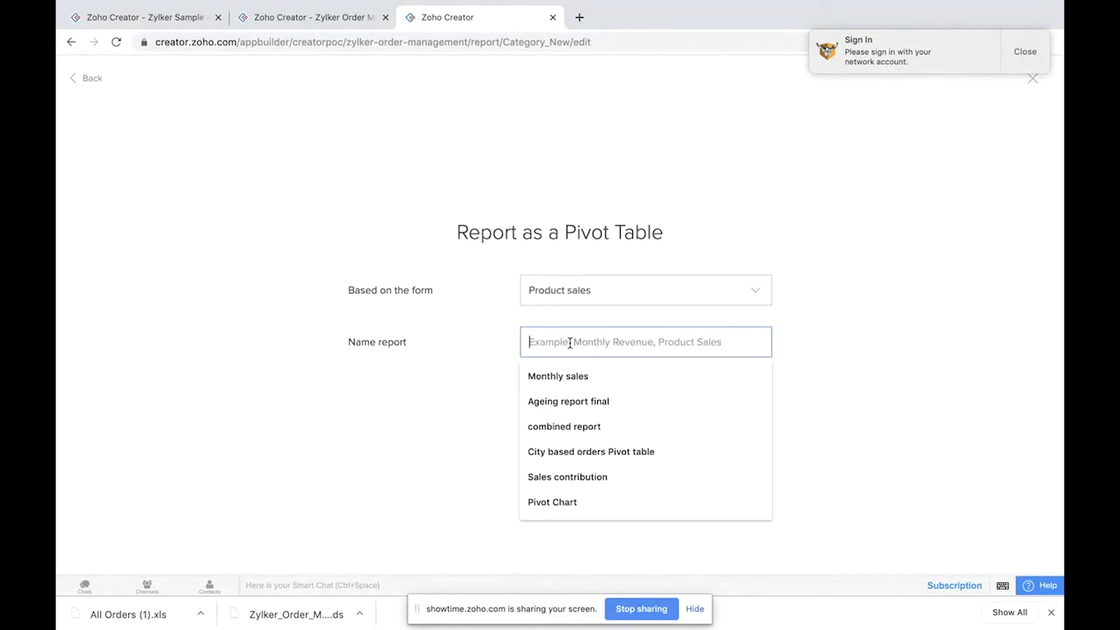
pyautogui.write('Pi')
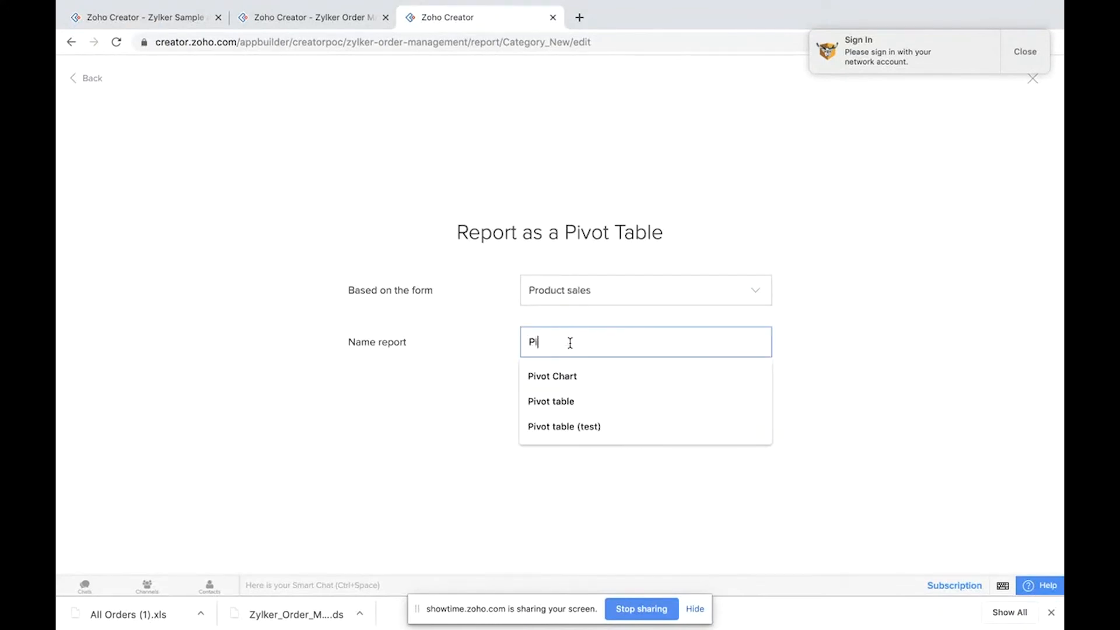
pyautogui.write('vot table (test')
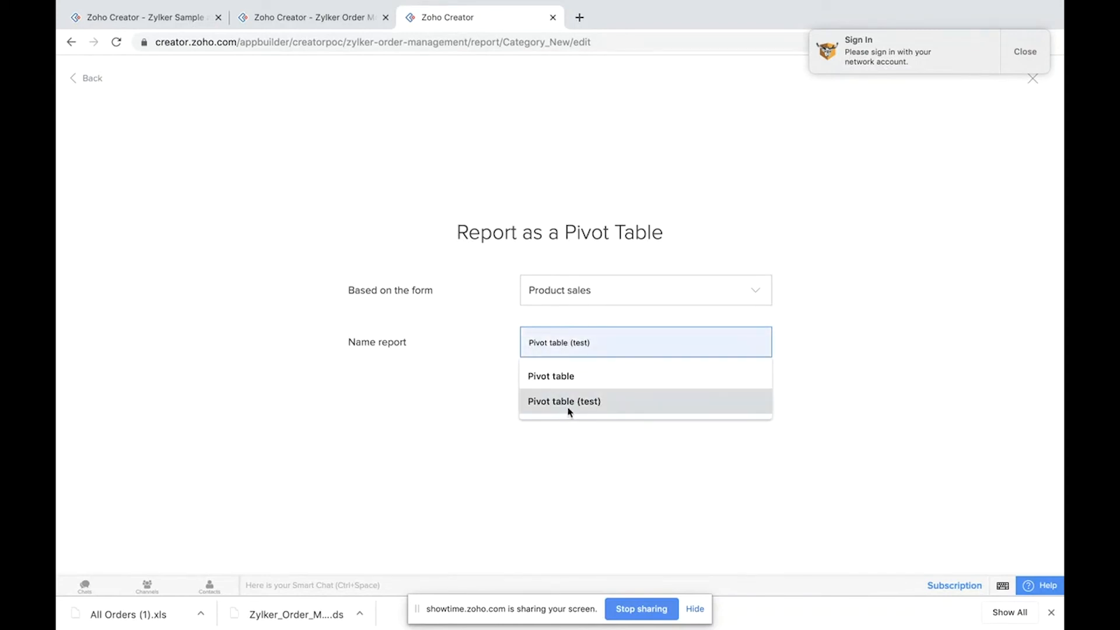
pyautogui.click(913, 346)
pyautogui.click(571, 393)
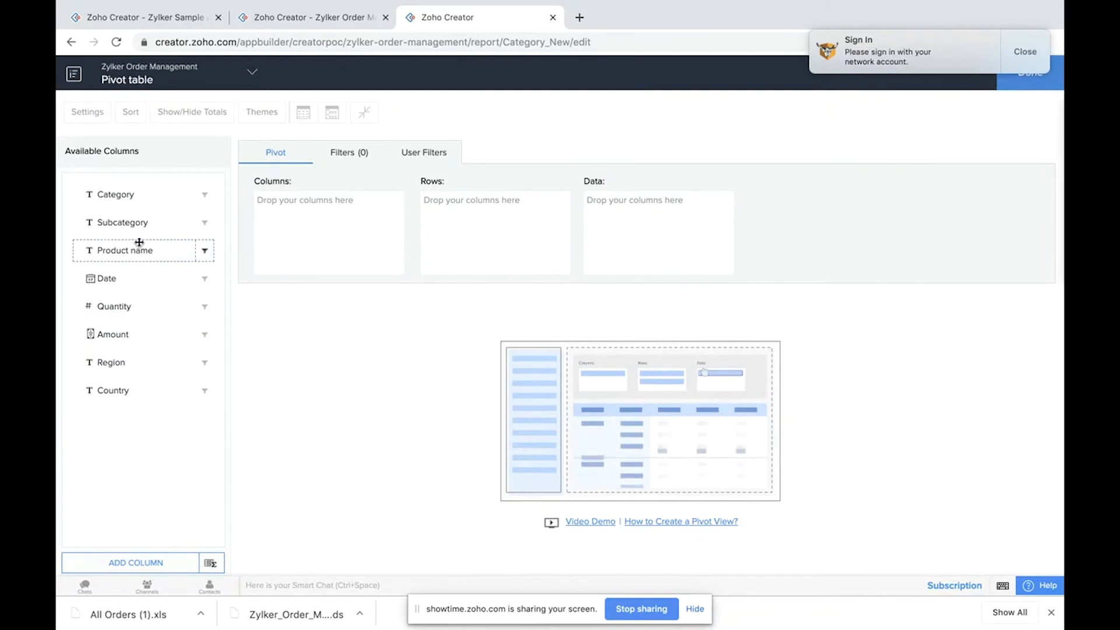
# Step: Build the pivot with Product name as columns, Category as rows, and Amount and Quantity summed as data, then generate it
pyautogui.moveTo(204, 236); pyautogui.dragTo(313, 207)
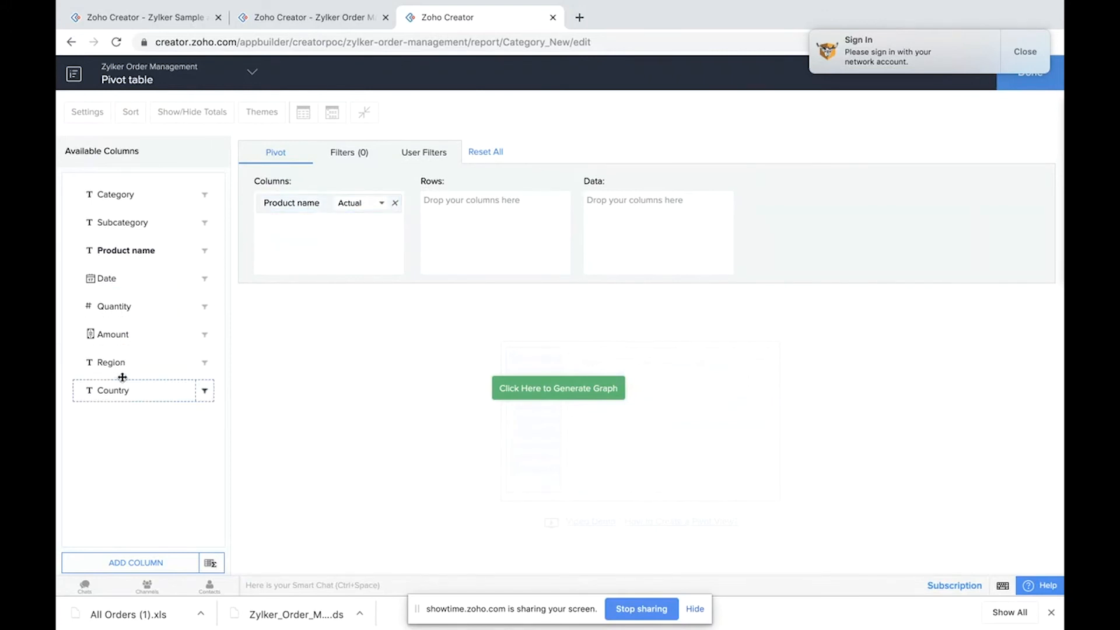
pyautogui.moveTo(129, 195); pyautogui.dragTo(477, 199)
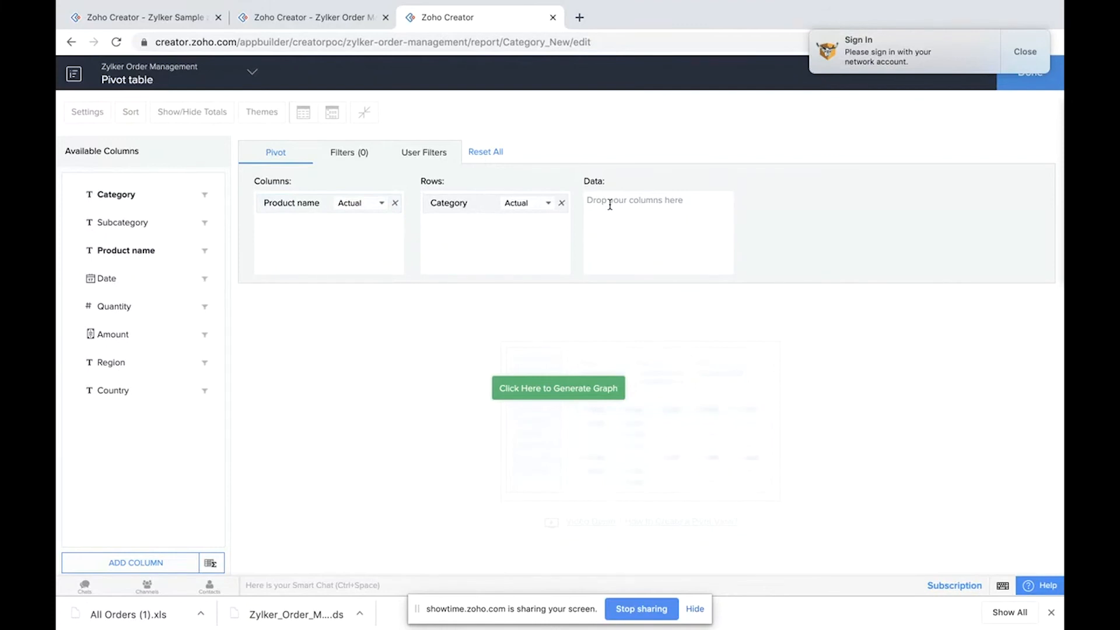
pyautogui.moveTo(112, 333); pyautogui.dragTo(626, 202)
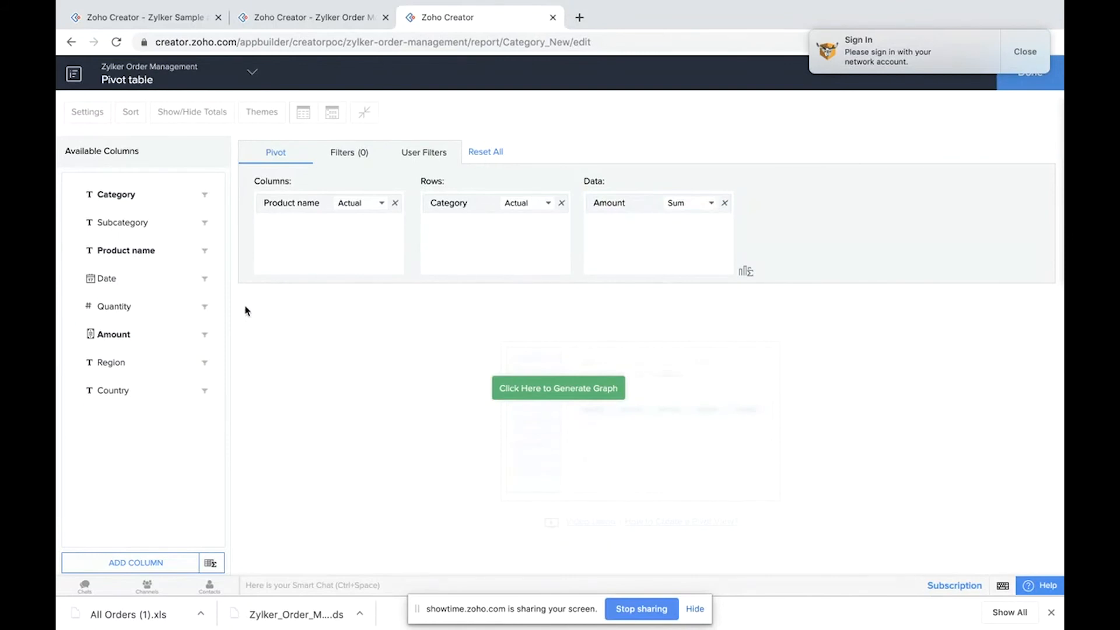
pyautogui.moveTo(125, 307); pyautogui.dragTo(613, 226)
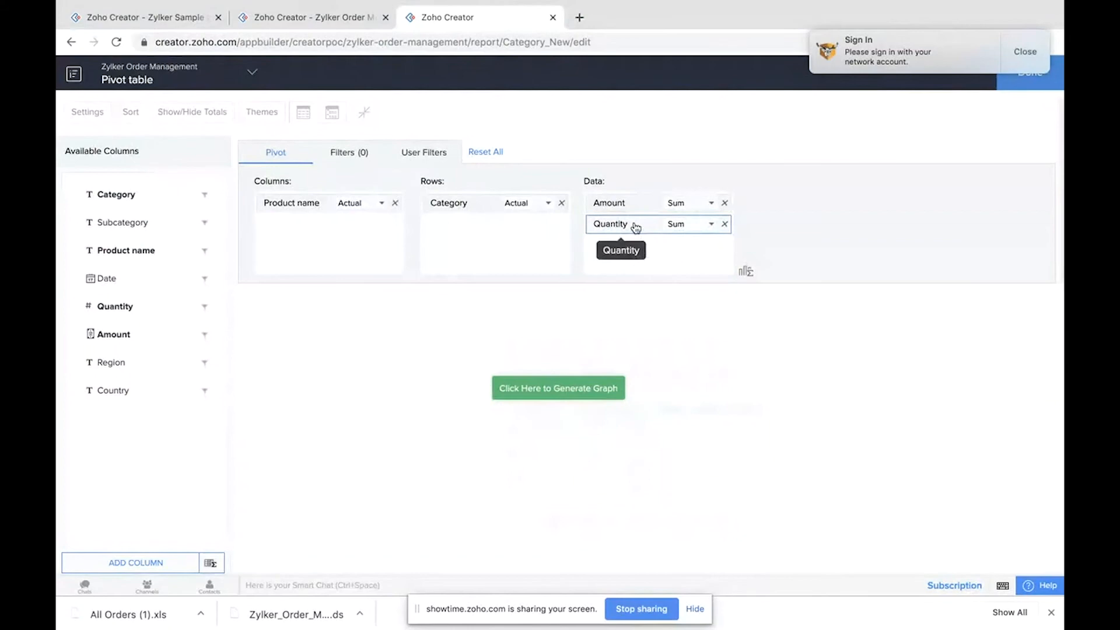
pyautogui.click(563, 396)
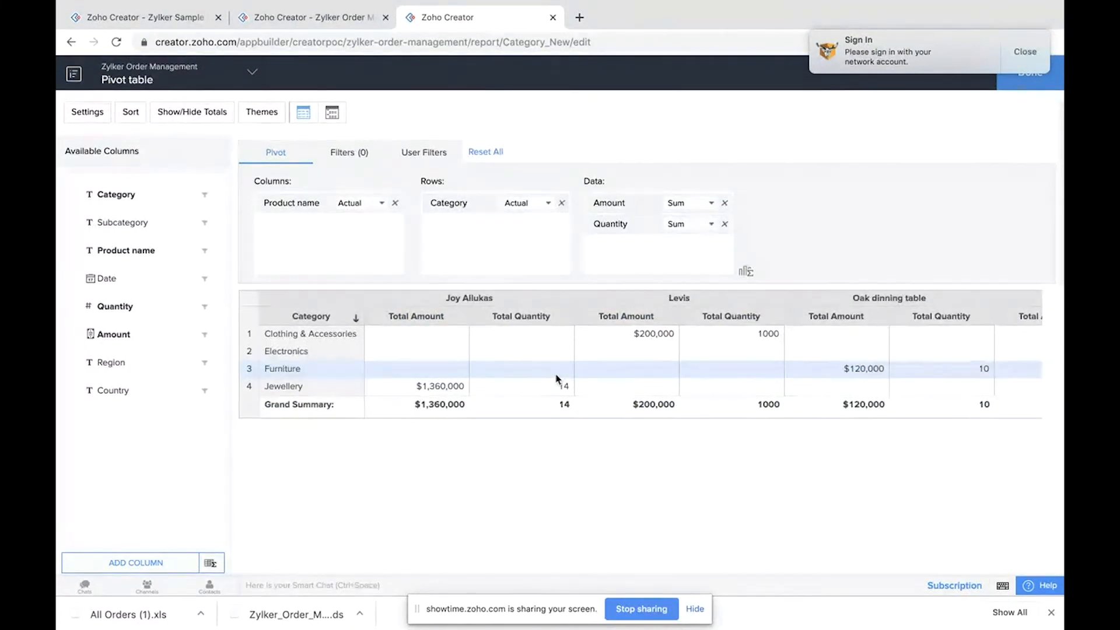
# Step: Save the Pivot table report
pyautogui.hscroll(5, 556, 379)
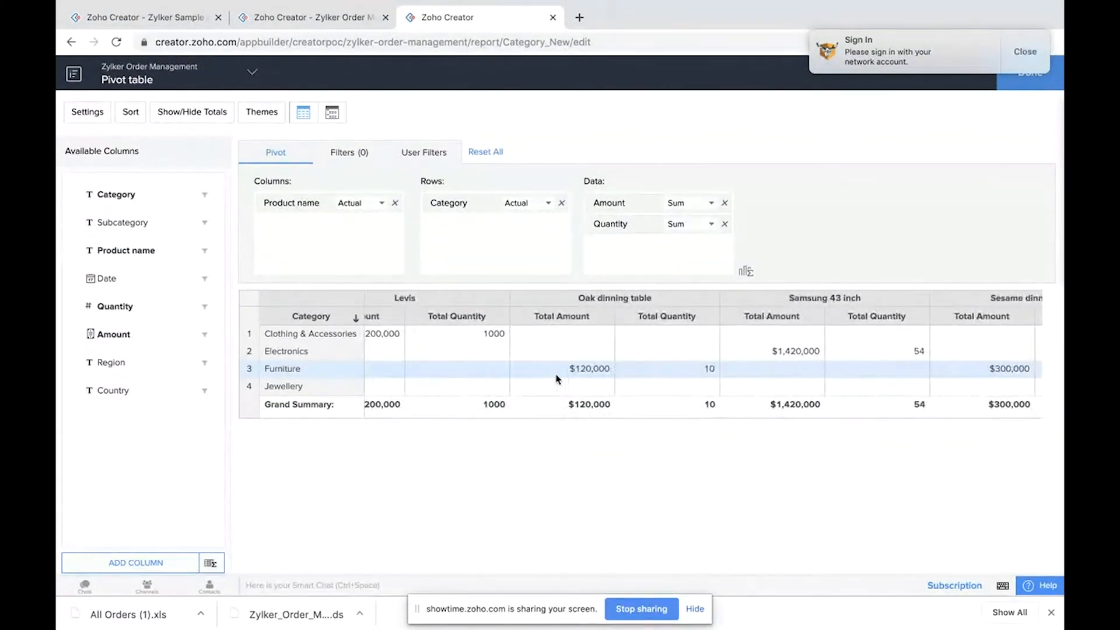
pyautogui.hscroll(2, 556, 379)
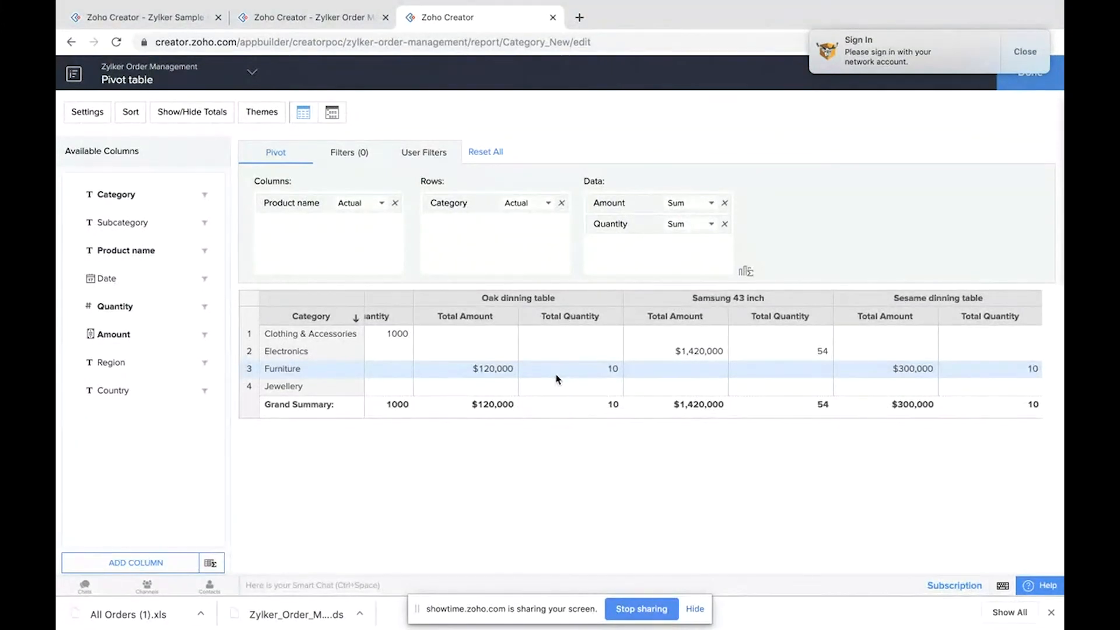
pyautogui.hscroll(1, 556, 379)
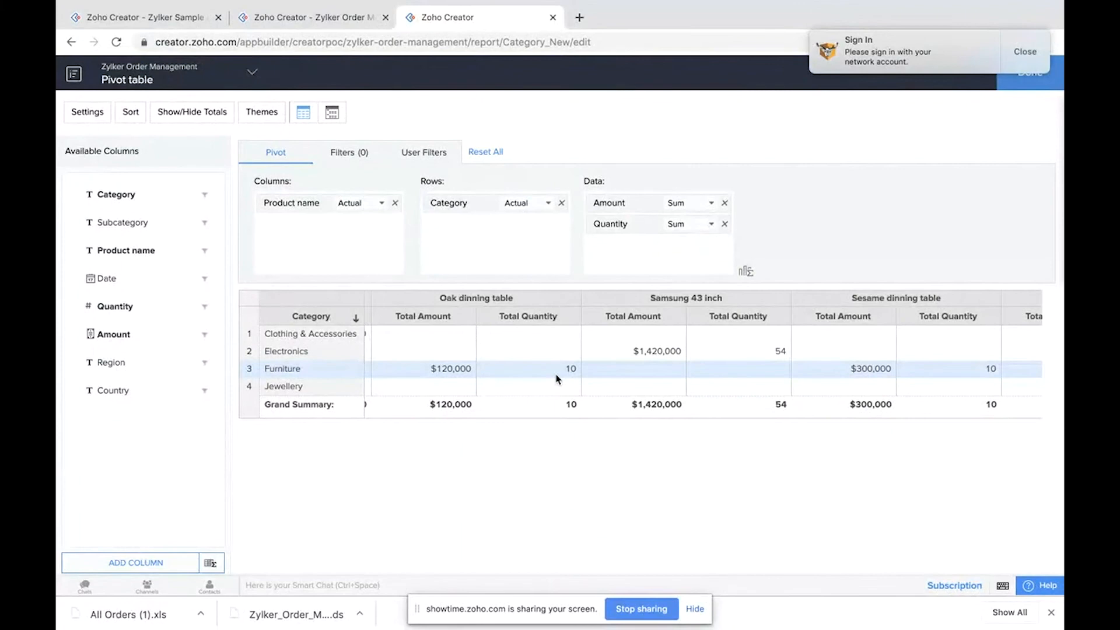
pyautogui.hscroll(10, 556, 379)
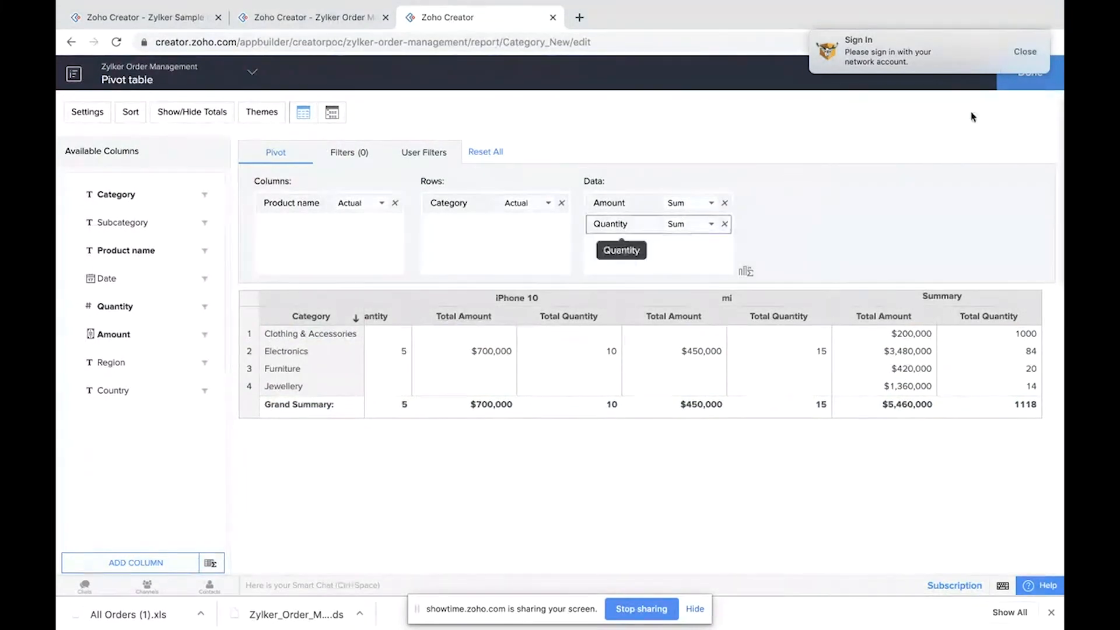
pyautogui.click(1029, 52)
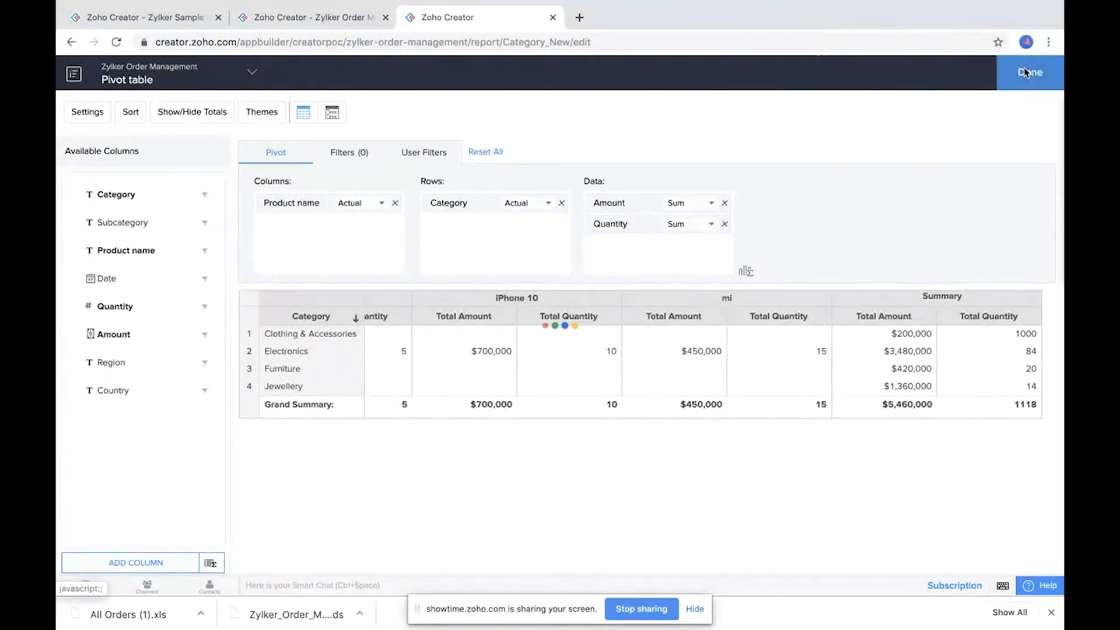
pyautogui.click(1026, 72)
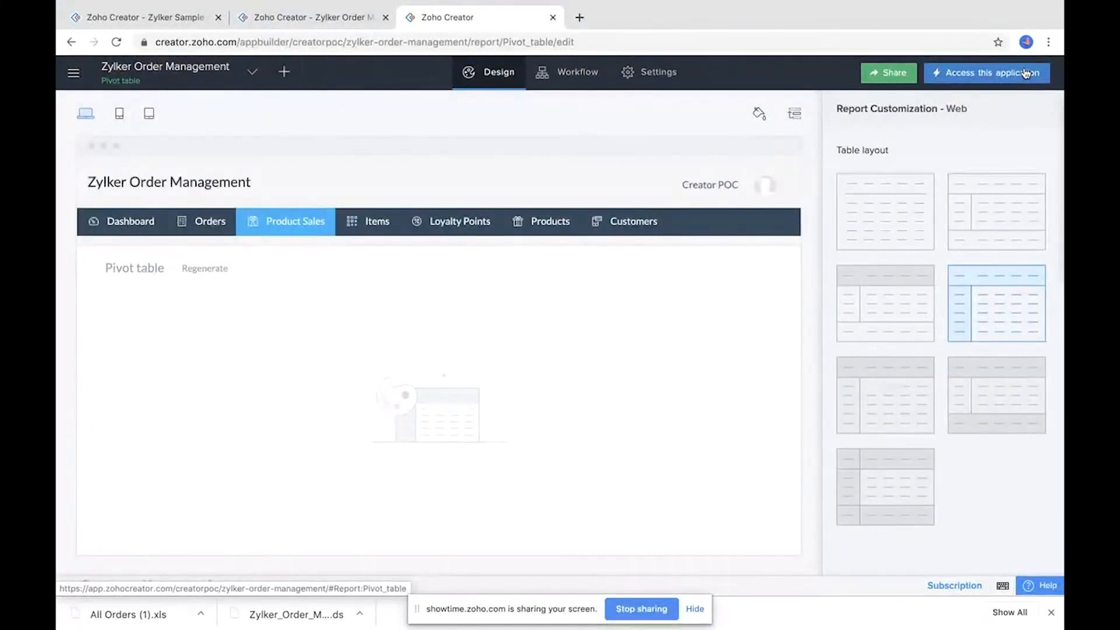
pyautogui.moveTo(480, 363)
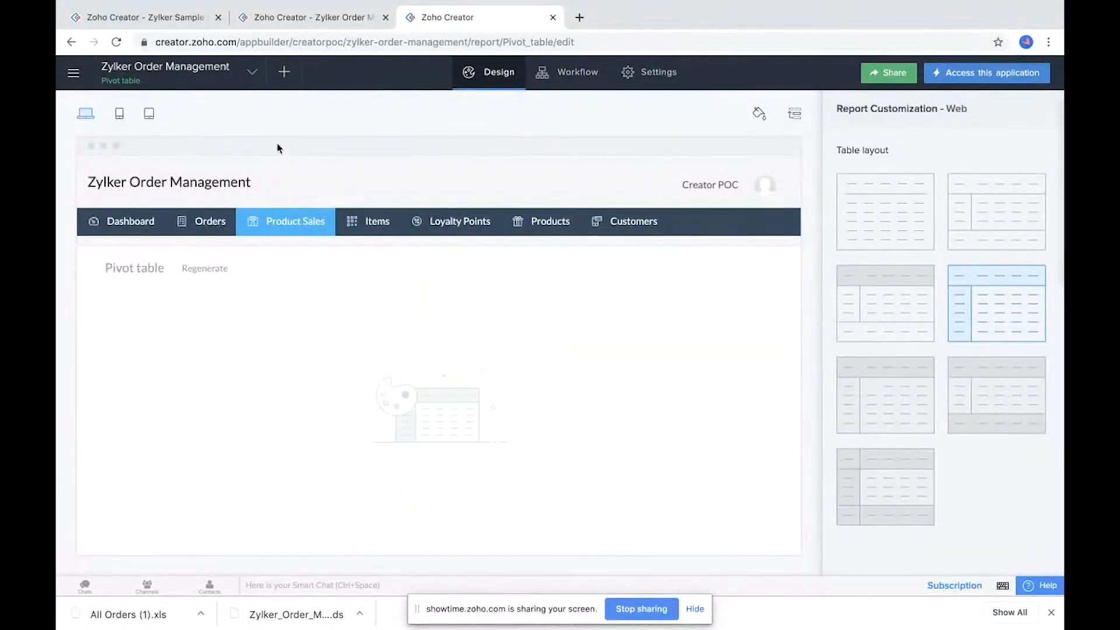
# Step: Open the Dashboard(new) page and launch its page builder
pyautogui.click(262, 76)
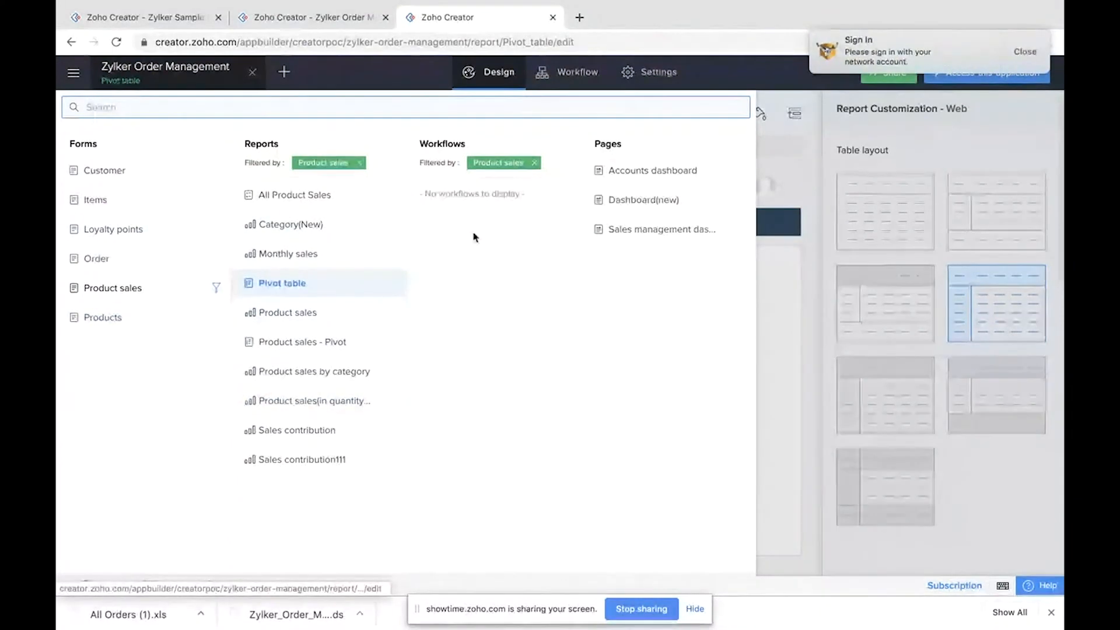
pyautogui.click(655, 203)
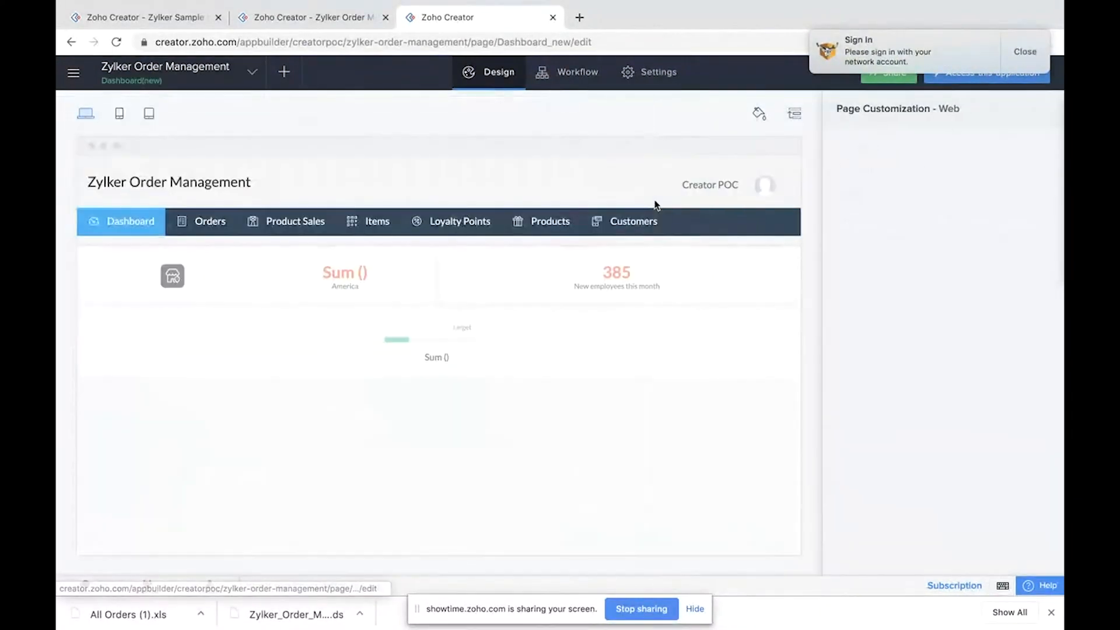
pyautogui.click(1025, 52)
pyautogui.moveTo(565, 297)
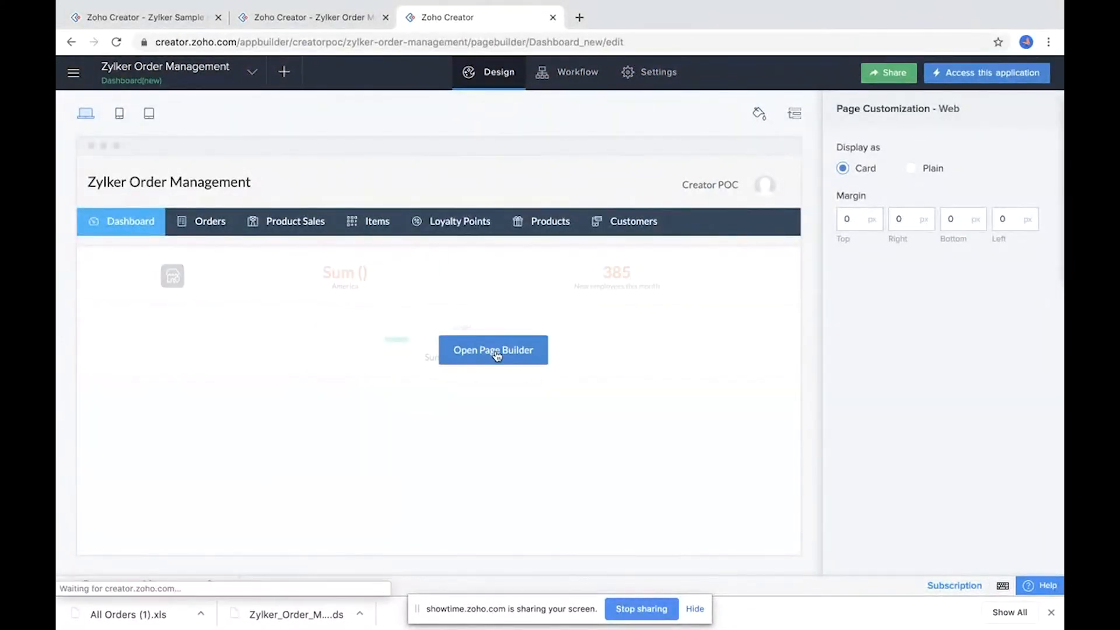
pyautogui.click(498, 353)
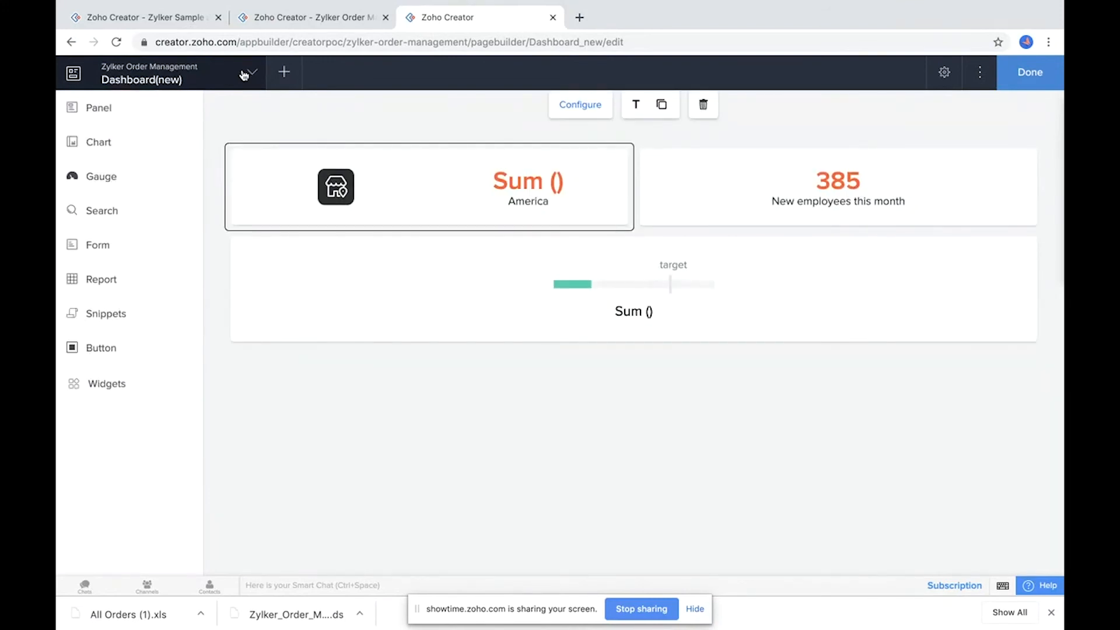
# Step: Embed the Pivot table report as a report block below the gauge on the Dashboard(new) page and finish editing
pyautogui.click(96, 284)
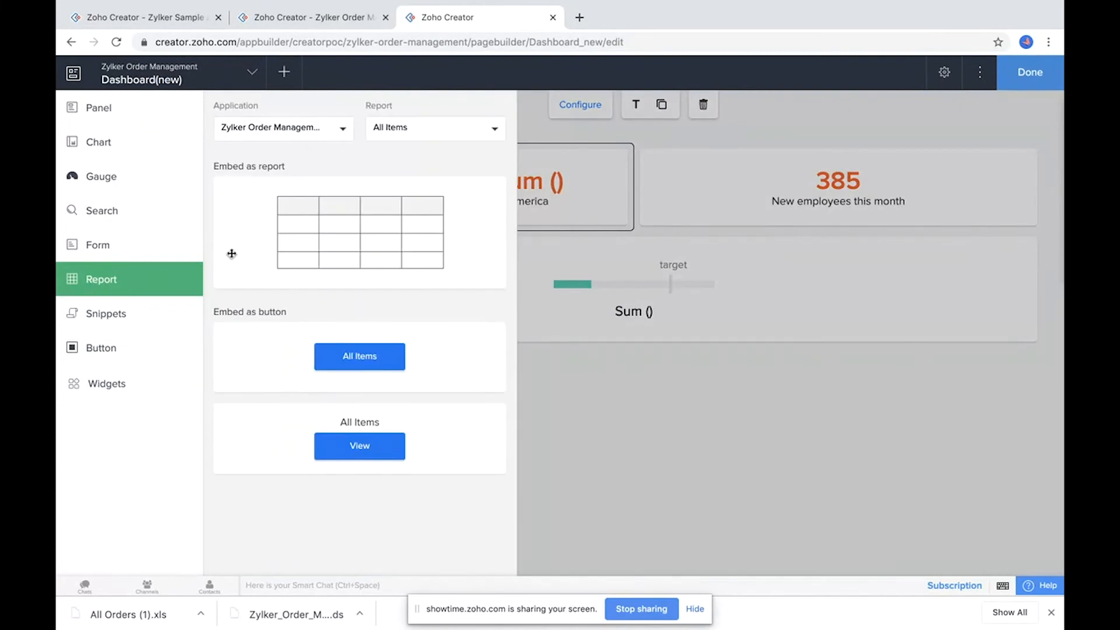
pyautogui.click(432, 132)
pyautogui.scroll(-1, 433, 240)
pyautogui.scroll(1, 433, 240)
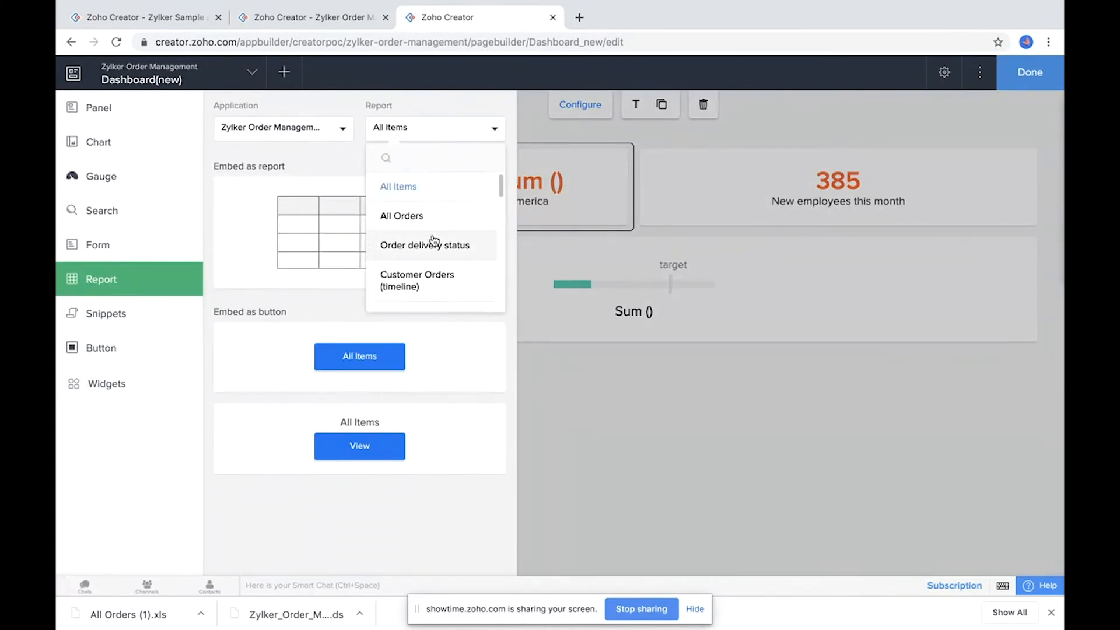
pyautogui.scroll(-3, 433, 240)
pyautogui.write('pic')
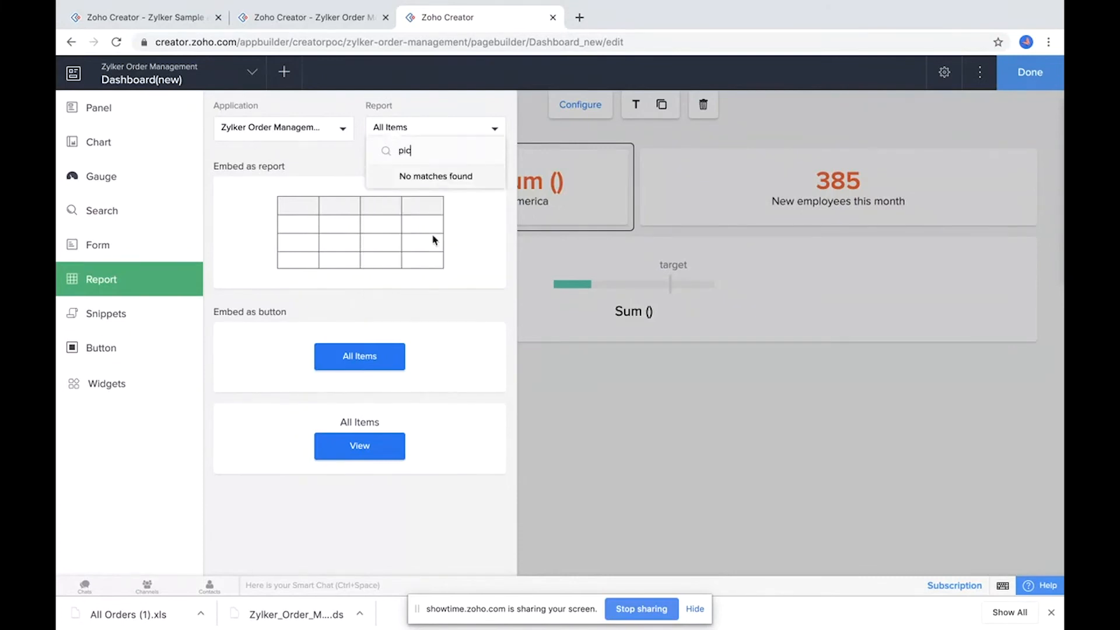
pyautogui.press('BackSpace')
pyautogui.write('vo')
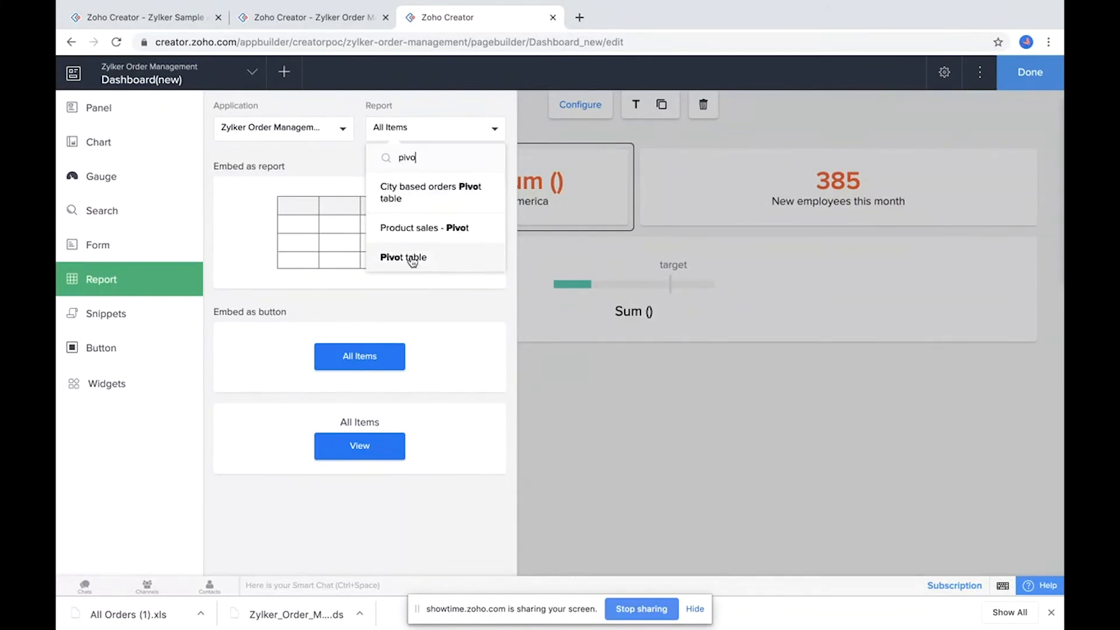
pyautogui.click(412, 261)
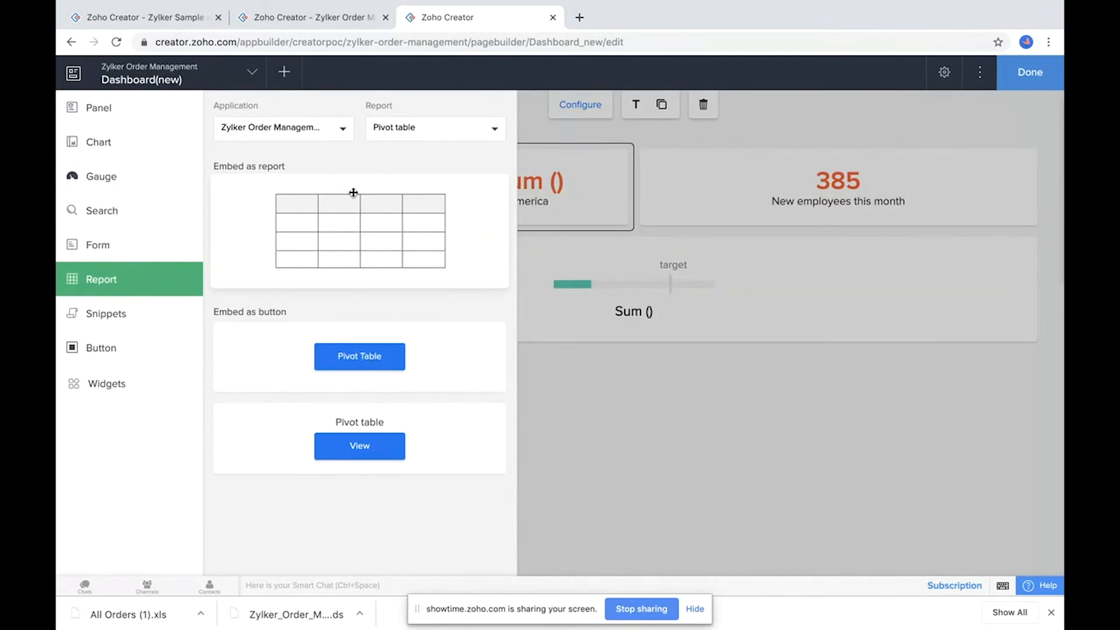
pyautogui.moveTo(329, 198); pyautogui.dragTo(645, 408)
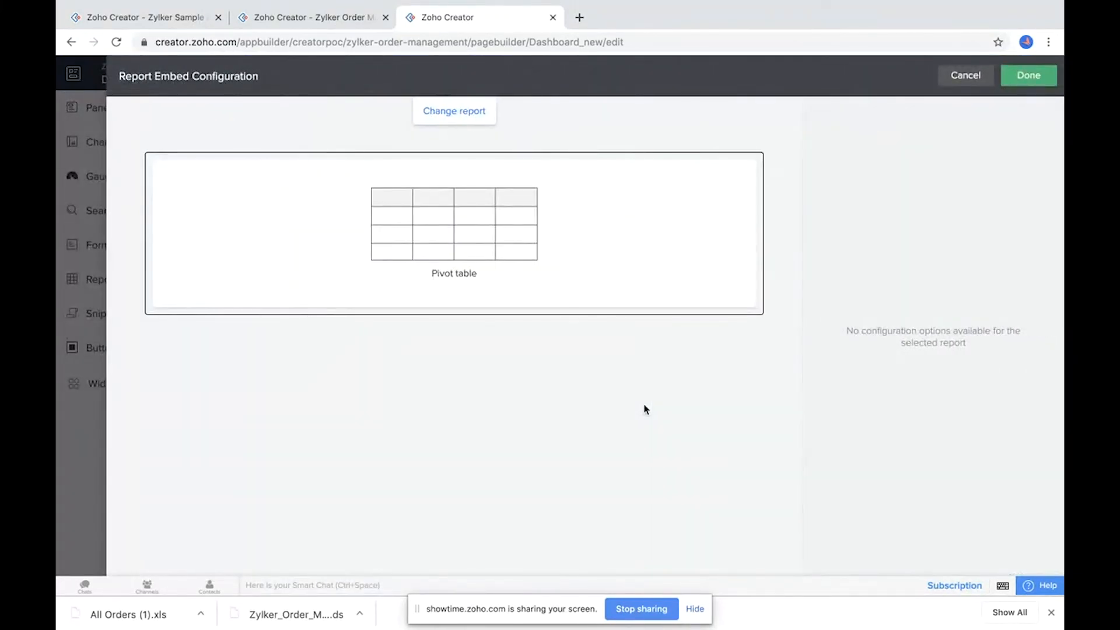
pyautogui.click(1027, 75)
pyautogui.click(1031, 74)
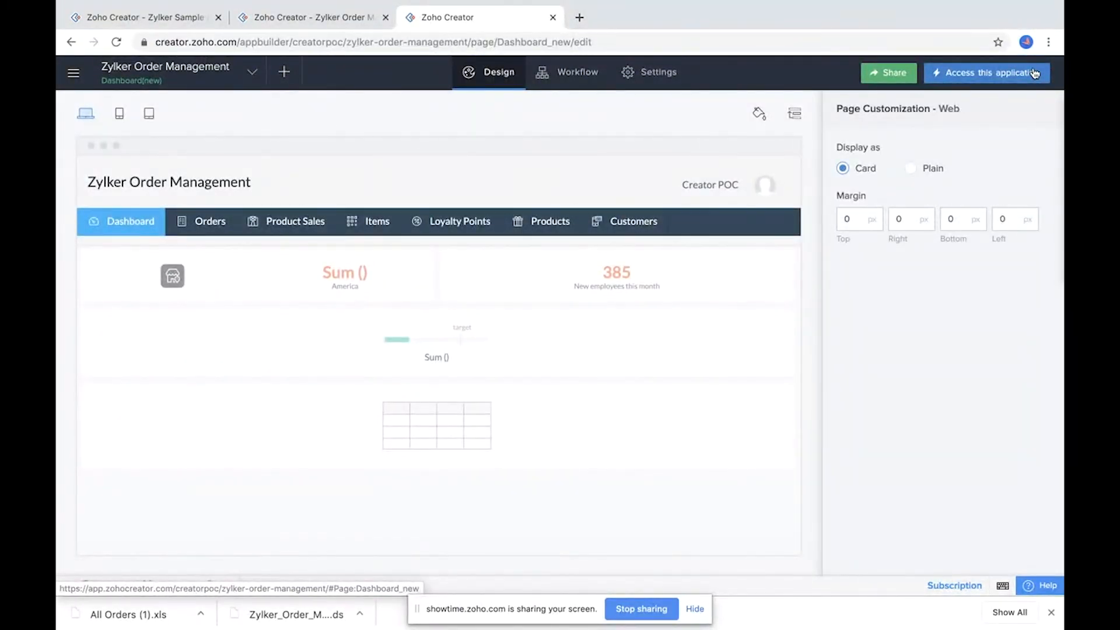
# Step: Open the live application and regenerate the embedded pivot table on the dashboard
pyautogui.click(1001, 78)
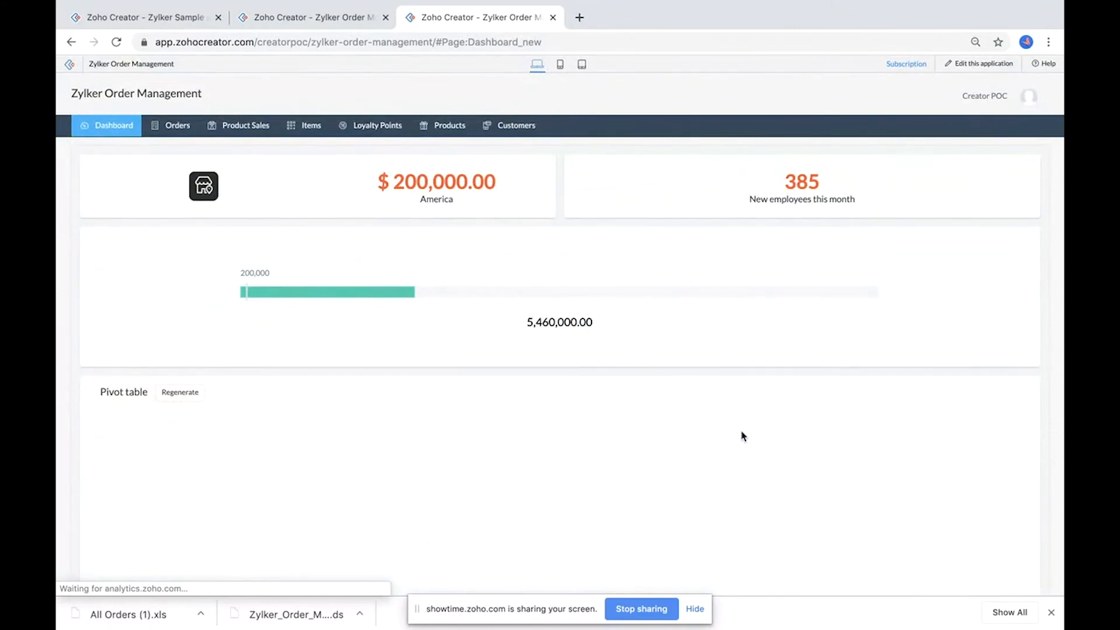
pyautogui.scroll(-1, 798, 326)
pyautogui.scroll(-1, 798, 327)
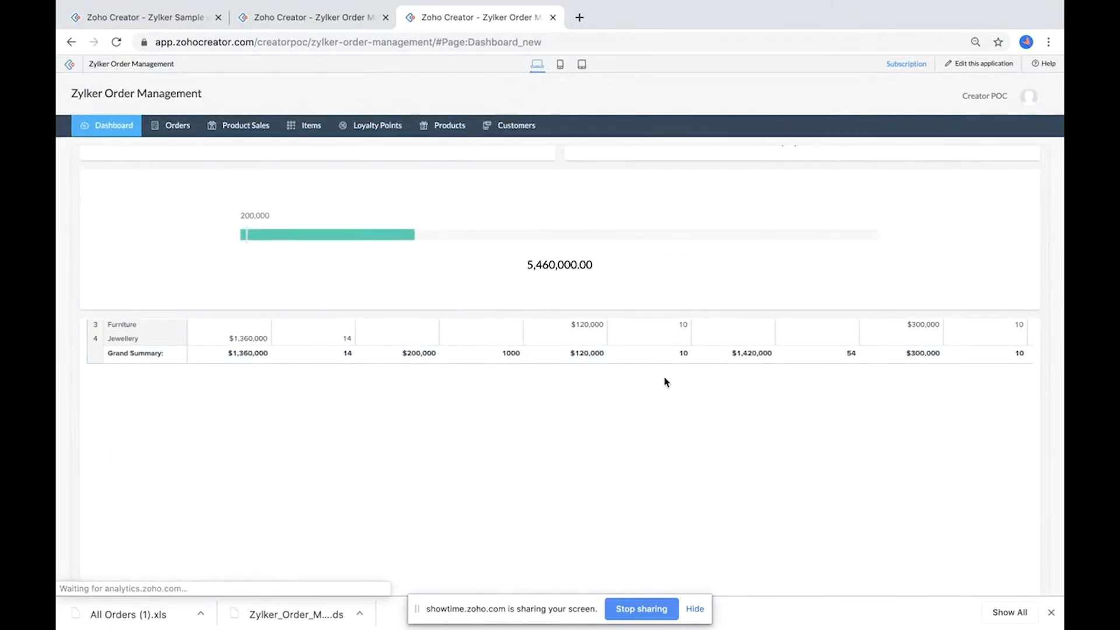
pyautogui.click(117, 42)
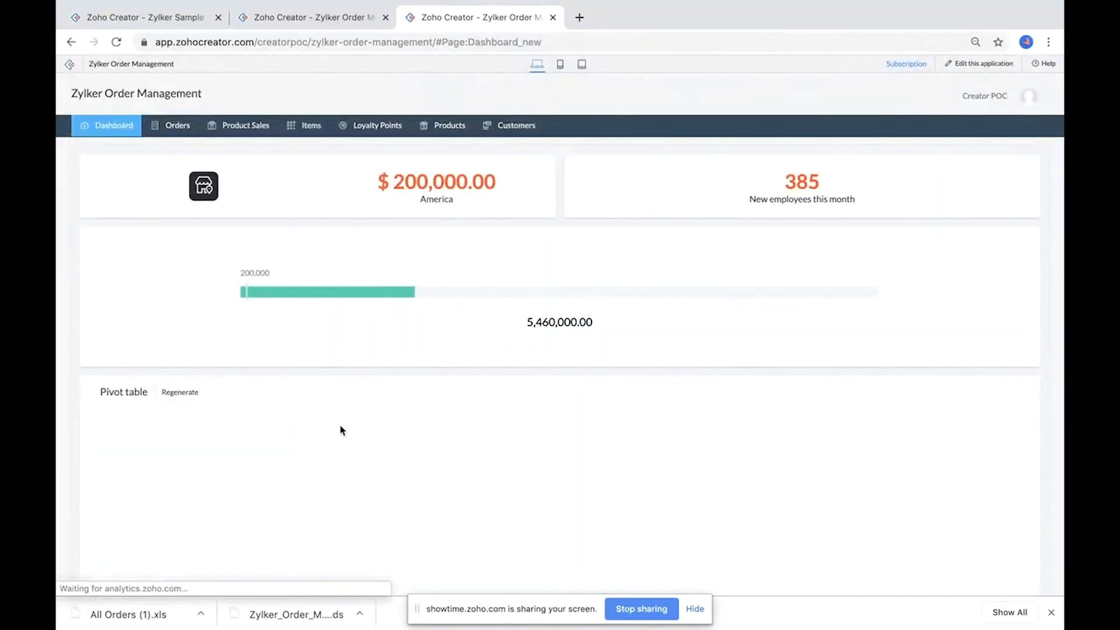
pyautogui.click(180, 393)
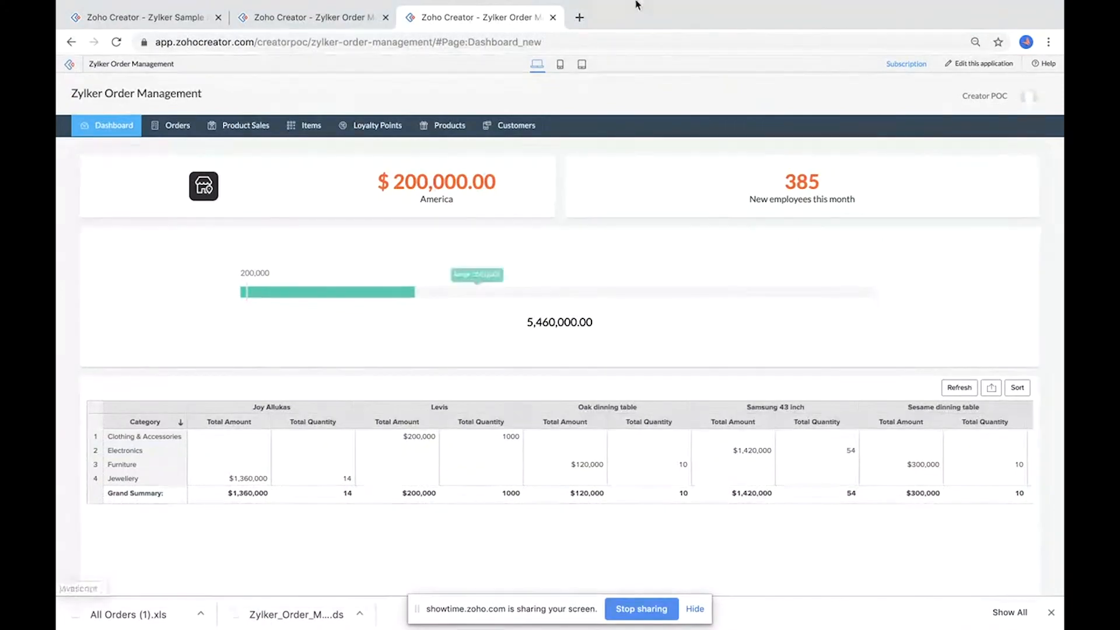
# Step: Examine the Dashboard_2 page in the other tab, including its customers map, then return to the new dashboard
pyautogui.click(297, 18)
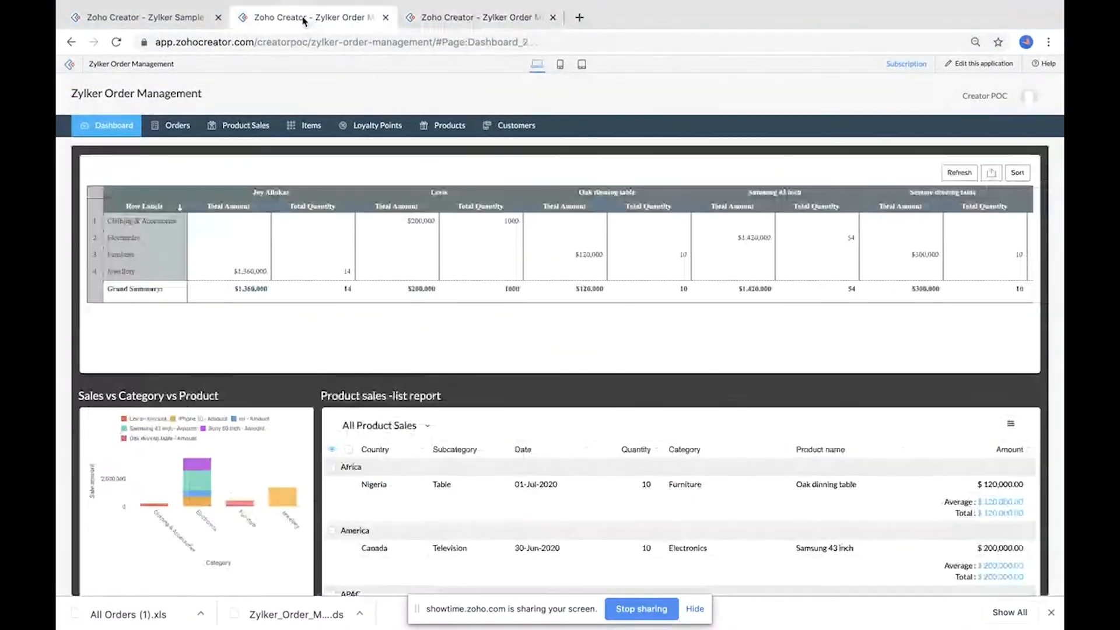
pyautogui.scroll(-10, 189, 198)
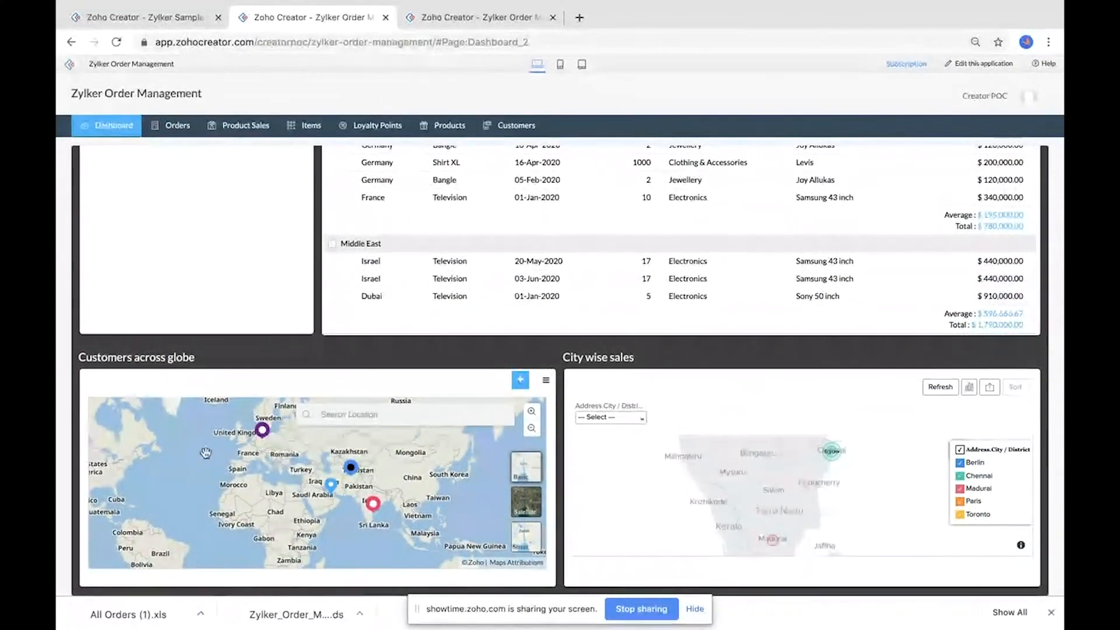
pyautogui.click(350, 469)
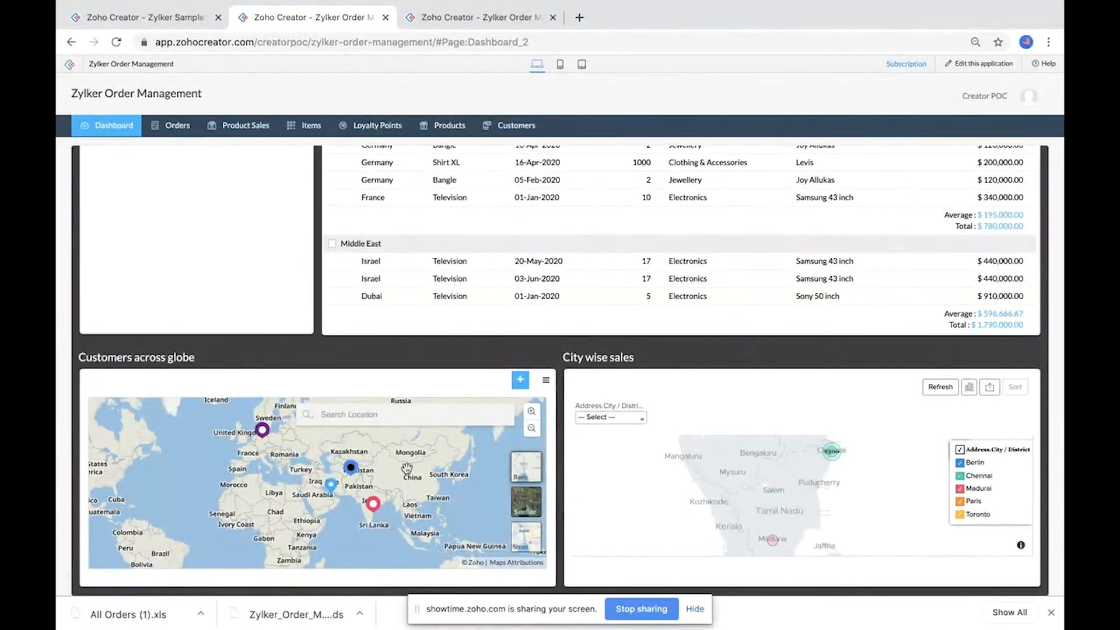
pyautogui.click(444, 17)
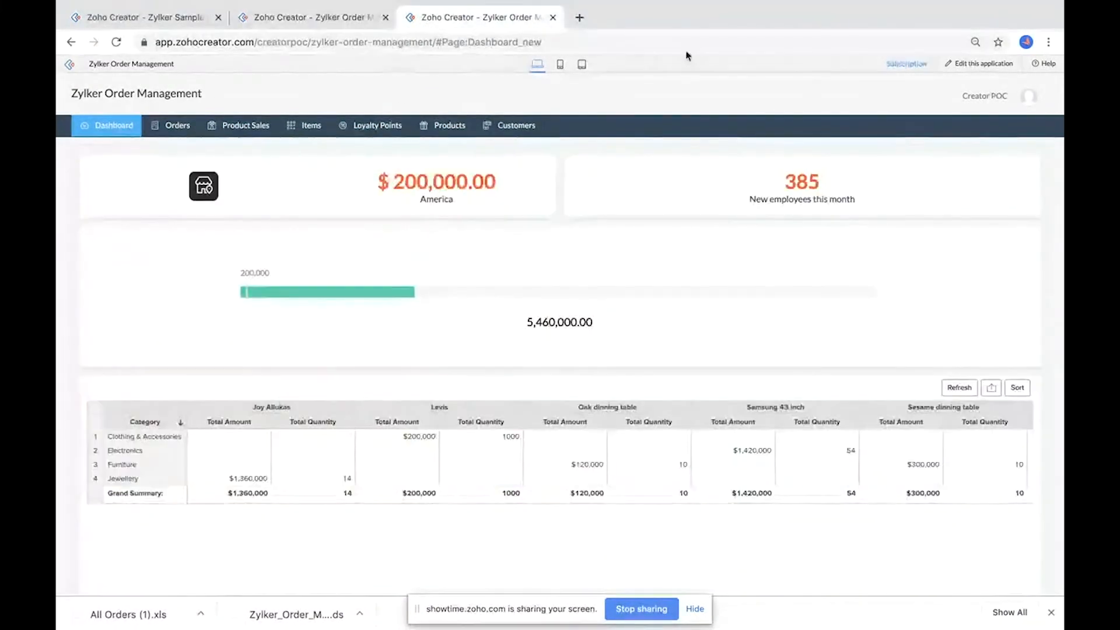
# Step: Create a Map report named Map report based on the Customer form's Address field, and open its report properties
pyautogui.click(985, 68)
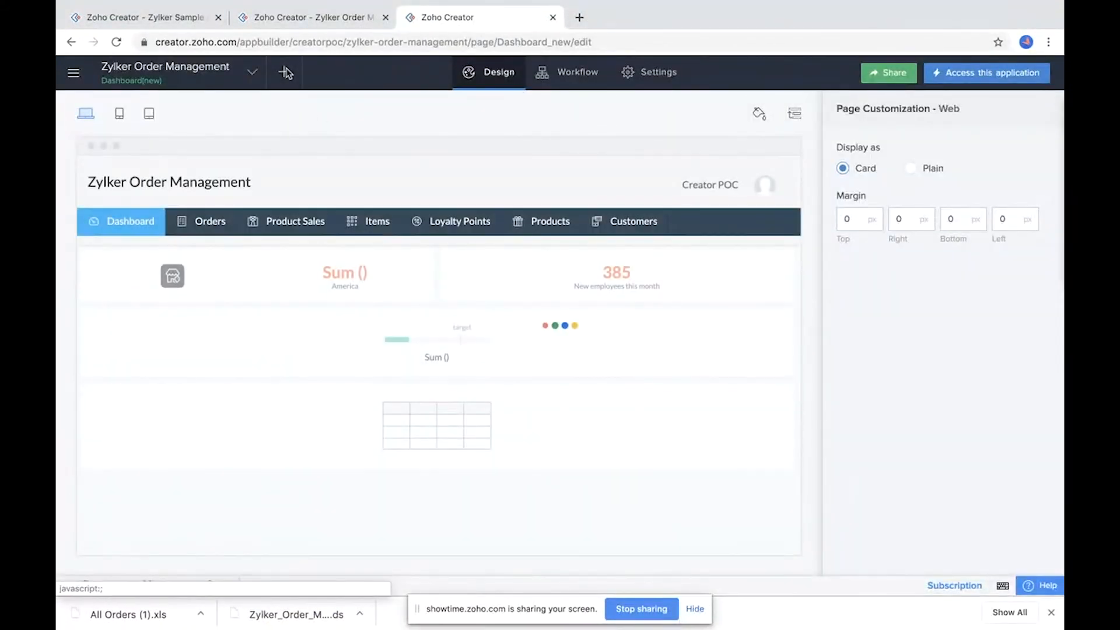
pyautogui.click(285, 71)
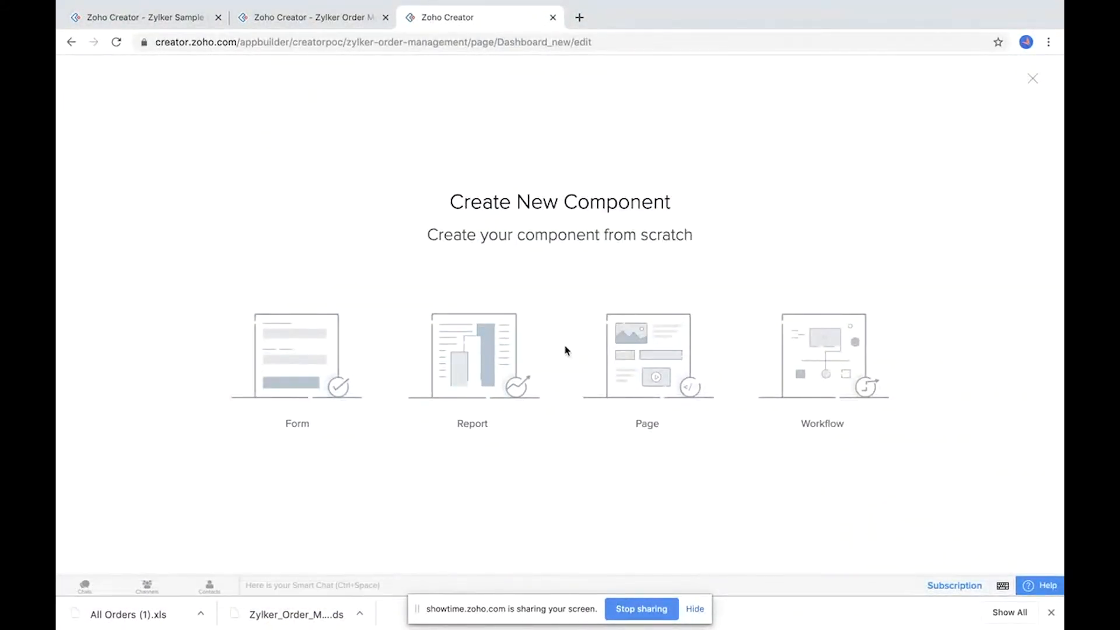
pyautogui.click(474, 391)
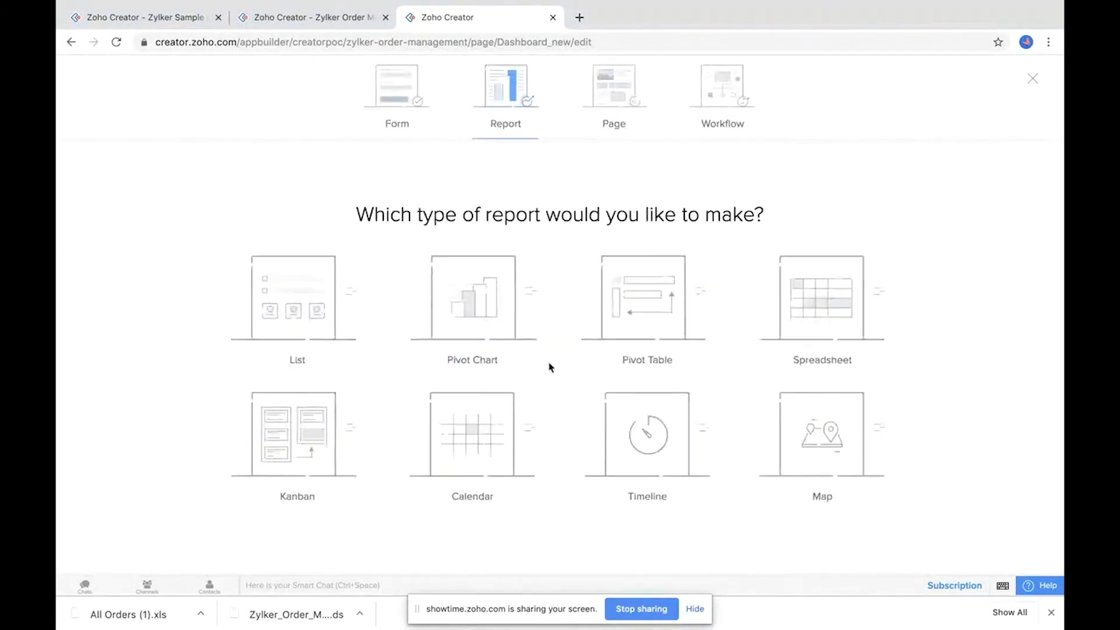
pyautogui.click(815, 432)
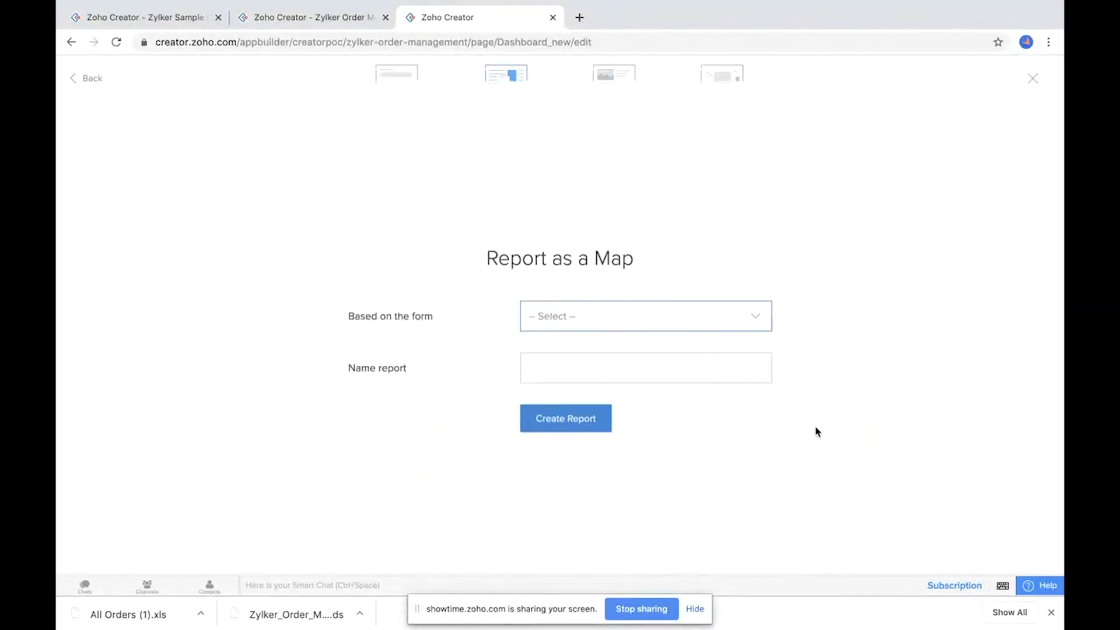
pyautogui.click(619, 299)
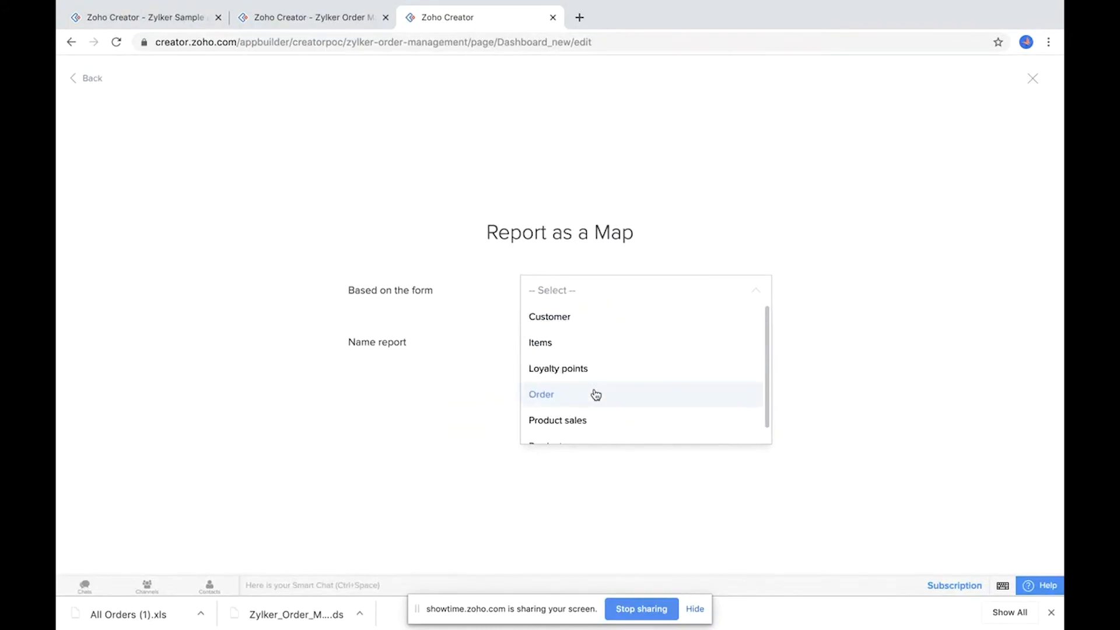
pyautogui.scroll(-1, 591, 395)
pyautogui.scroll(1, 574, 402)
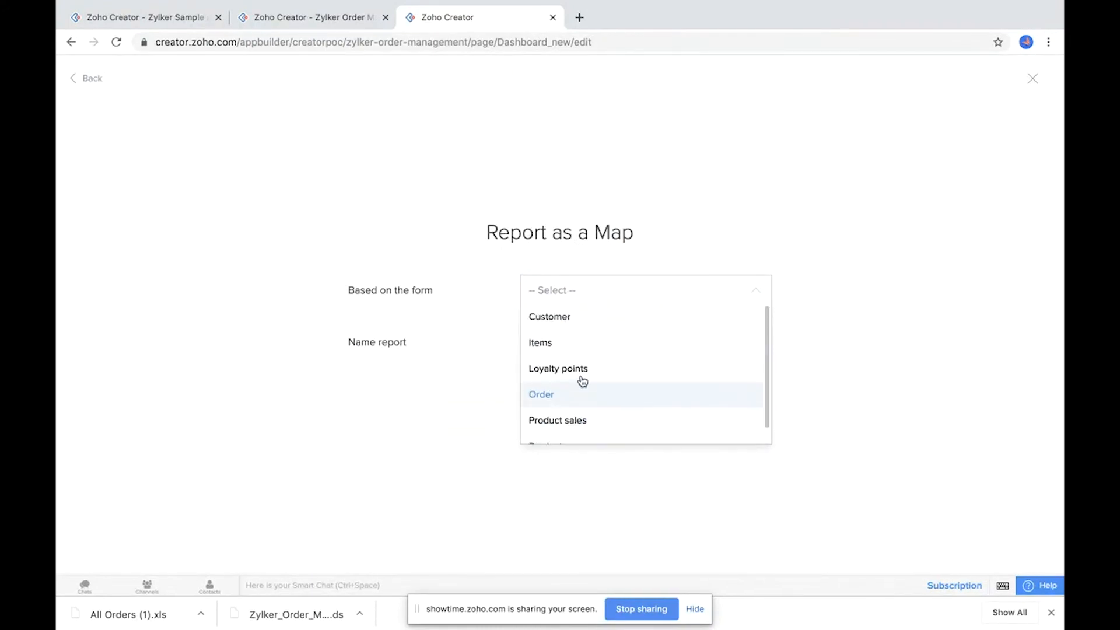
pyautogui.click(564, 324)
pyautogui.click(578, 323)
pyautogui.click(564, 347)
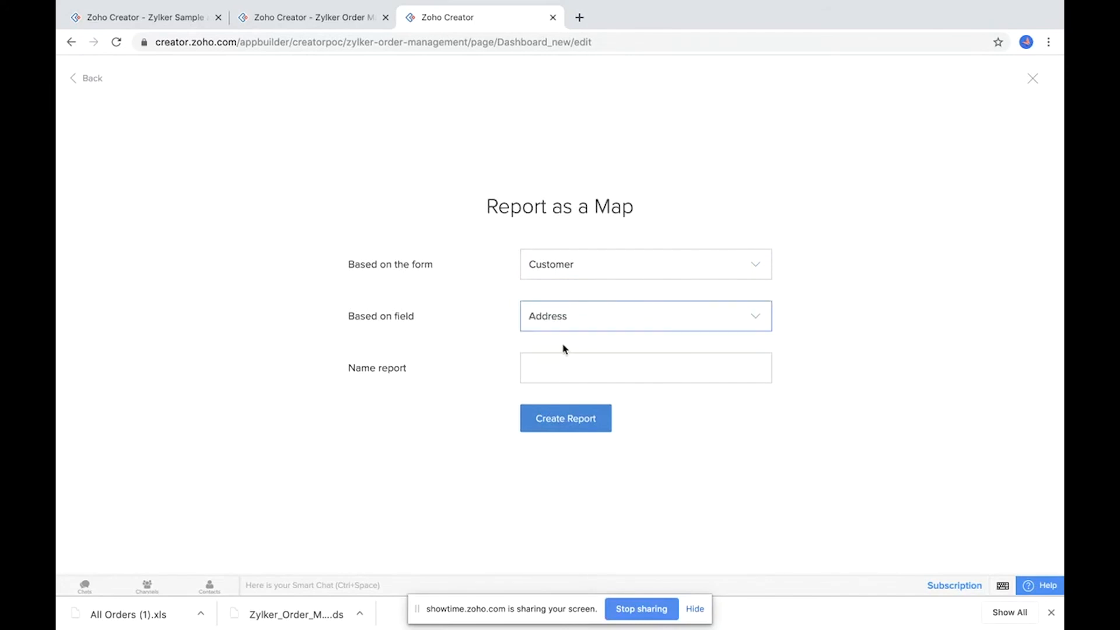
pyautogui.click(560, 366)
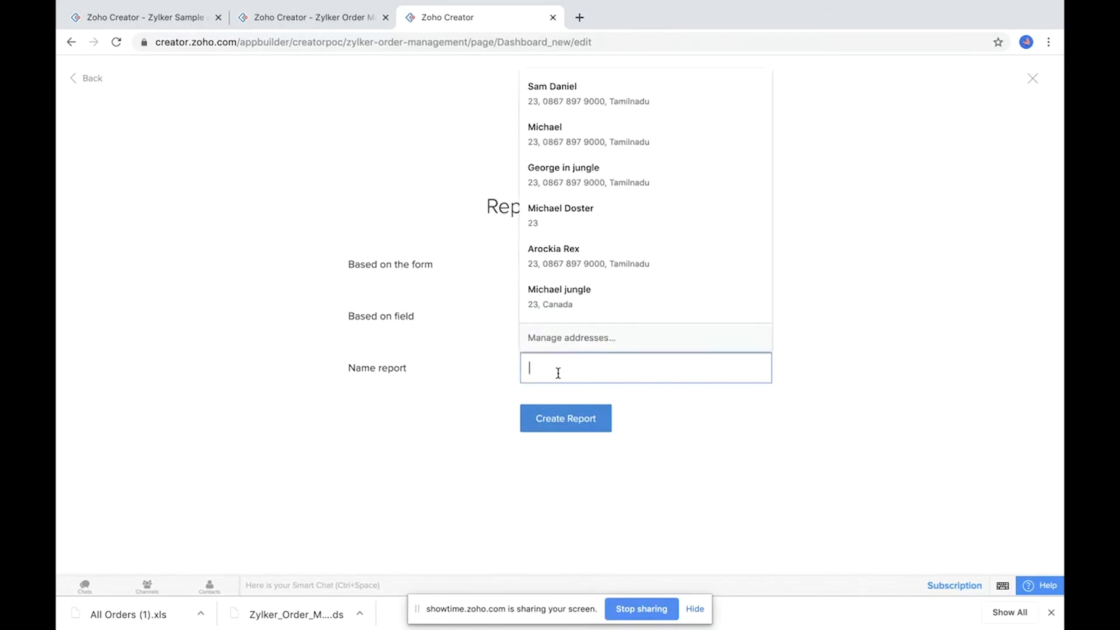
pyautogui.write('Map report')
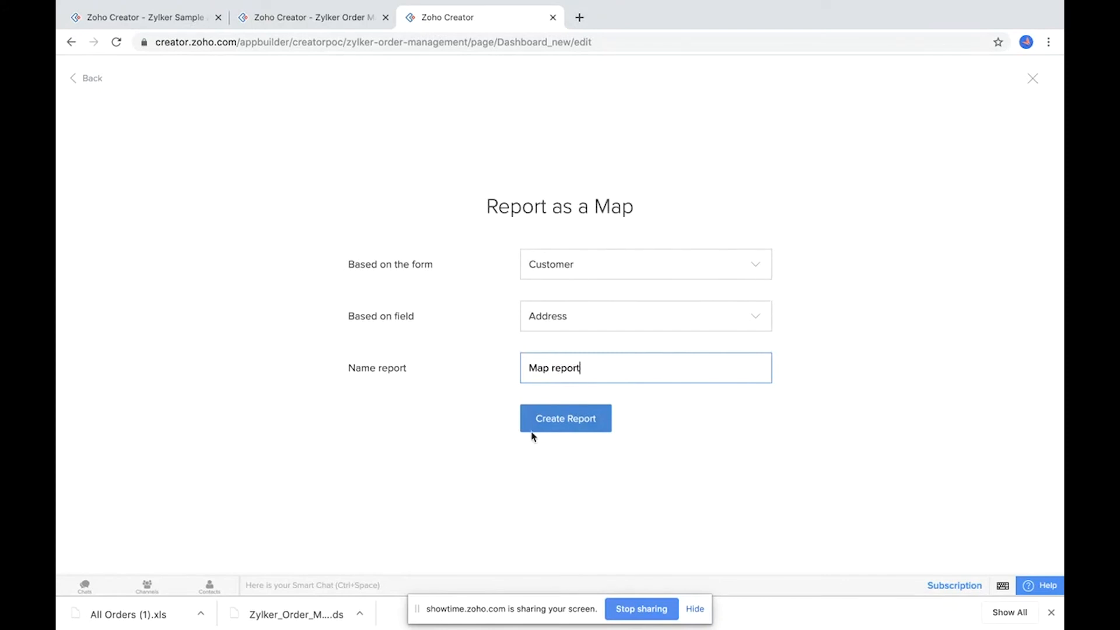
pyautogui.click(564, 423)
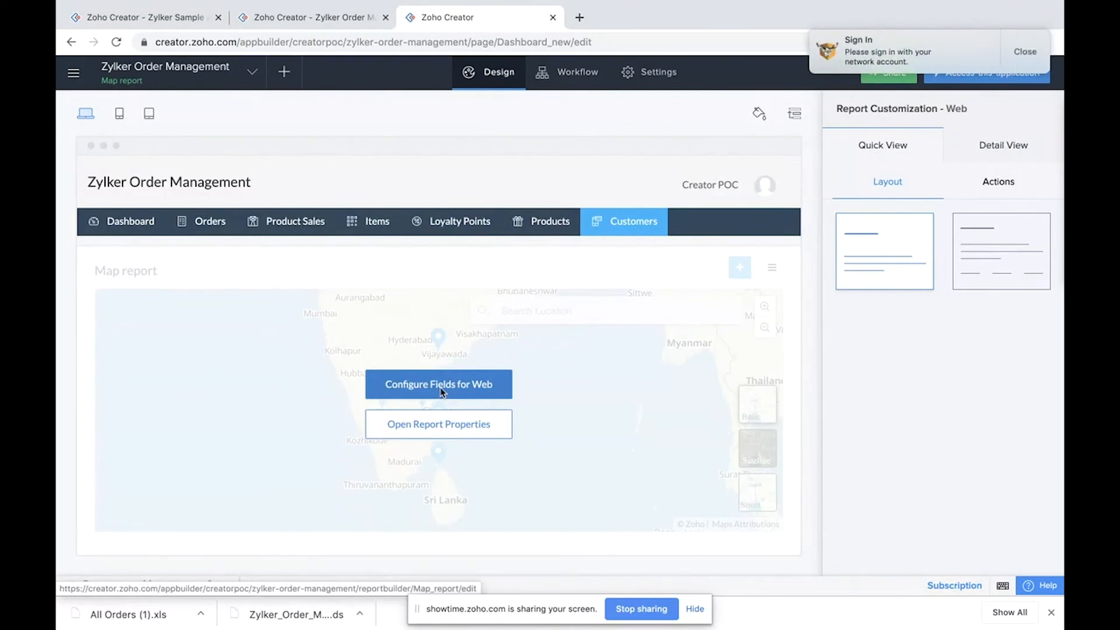
pyautogui.click(438, 425)
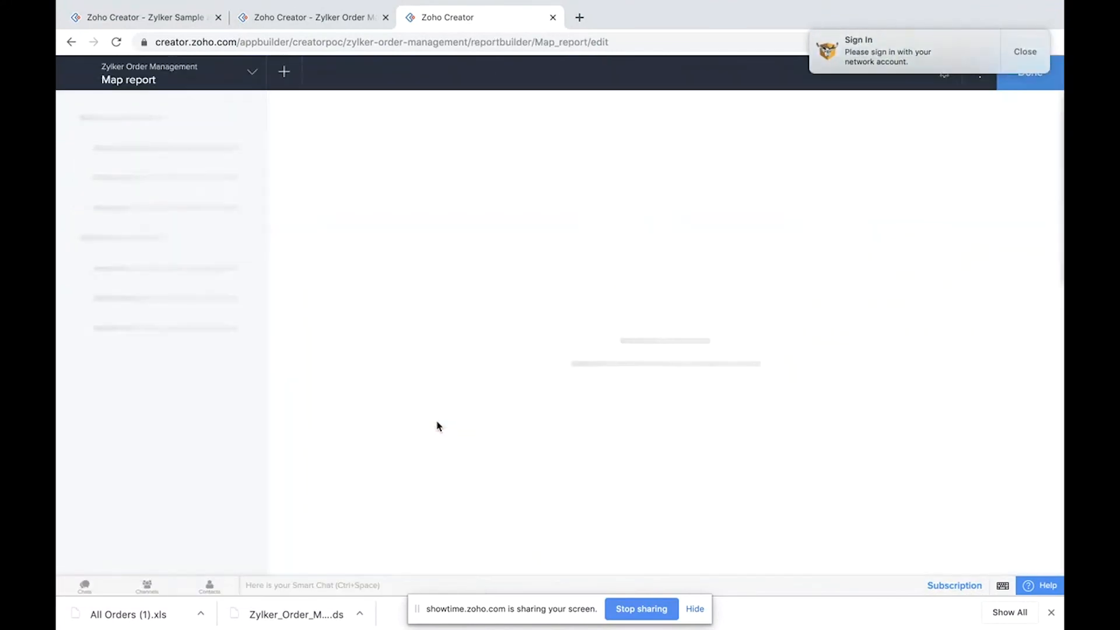
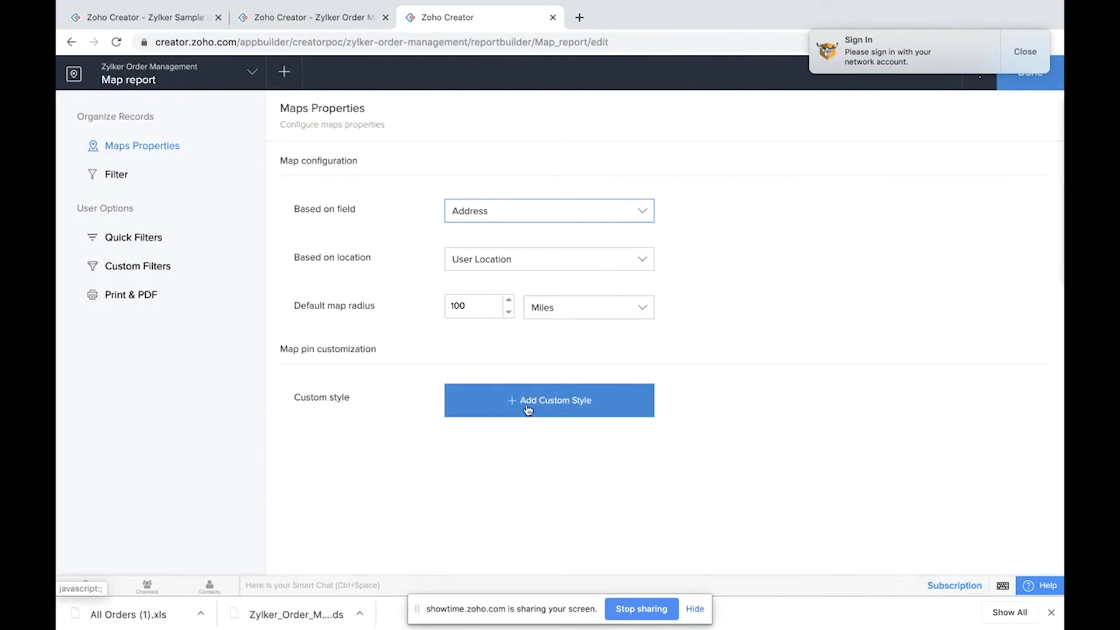
# Step: Add a custom map pin style applied to selected records where Country equals India
pyautogui.click(533, 405)
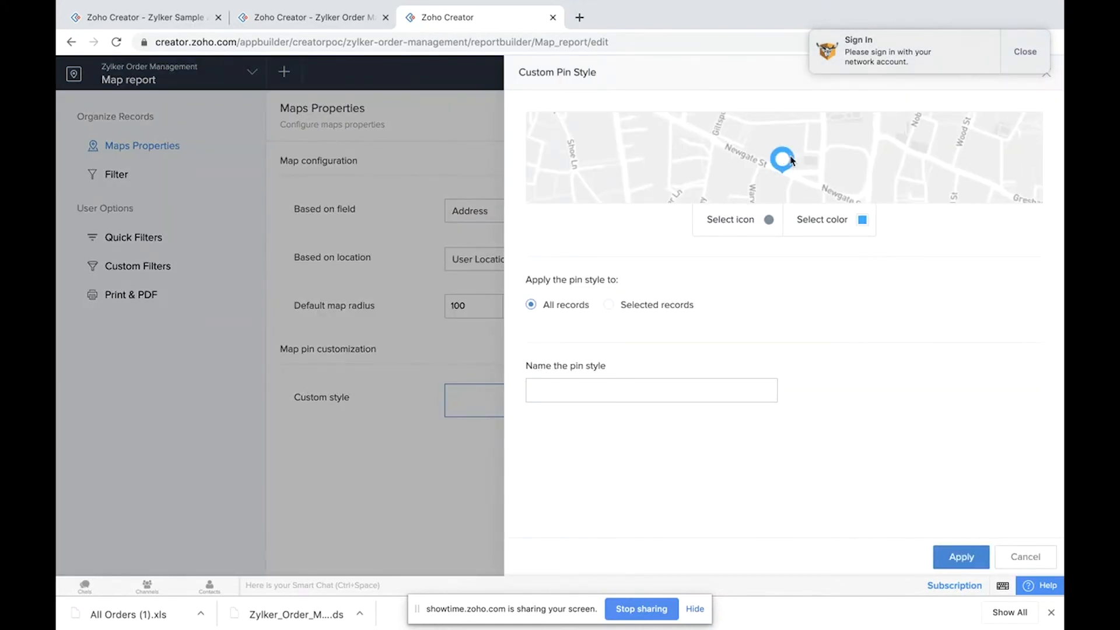
pyautogui.click(607, 305)
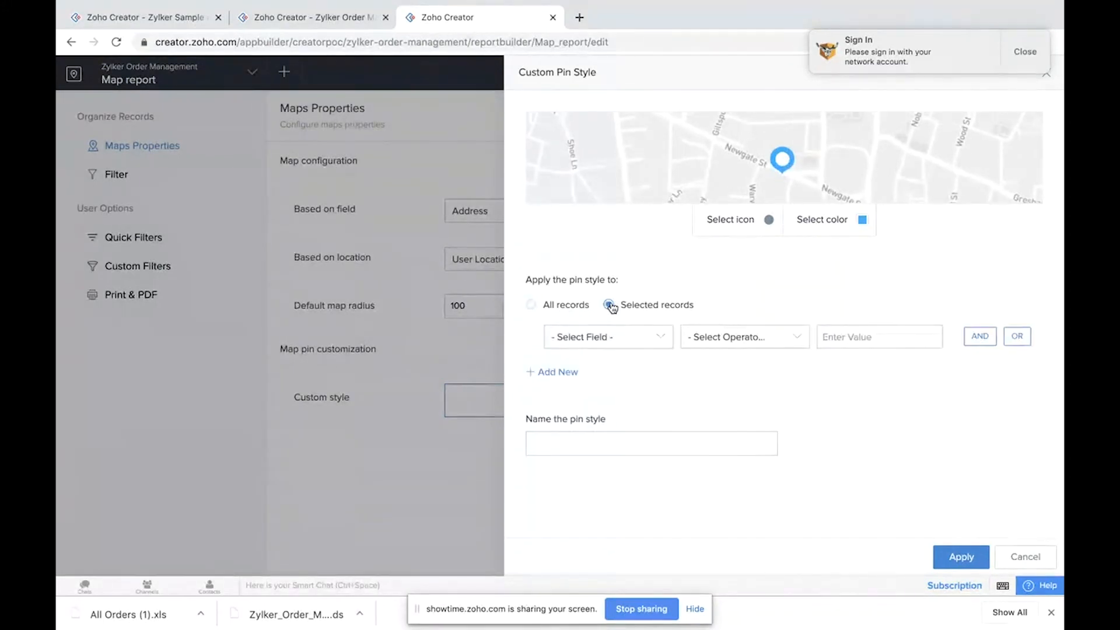
pyautogui.click(609, 341)
pyautogui.scroll(-1, 610, 458)
pyautogui.scroll(1, 601, 452)
pyautogui.click(592, 437)
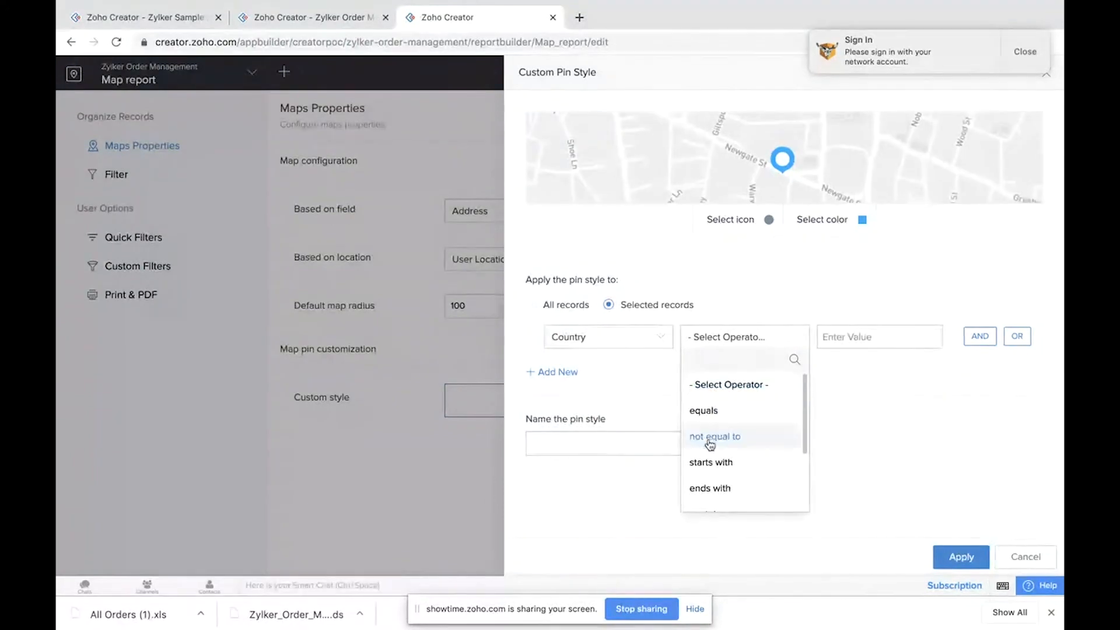
pyautogui.click(728, 415)
pyautogui.click(624, 333)
pyautogui.scroll(-3, 629, 446)
pyautogui.scroll(3, 628, 450)
pyautogui.click(604, 435)
pyautogui.click(833, 337)
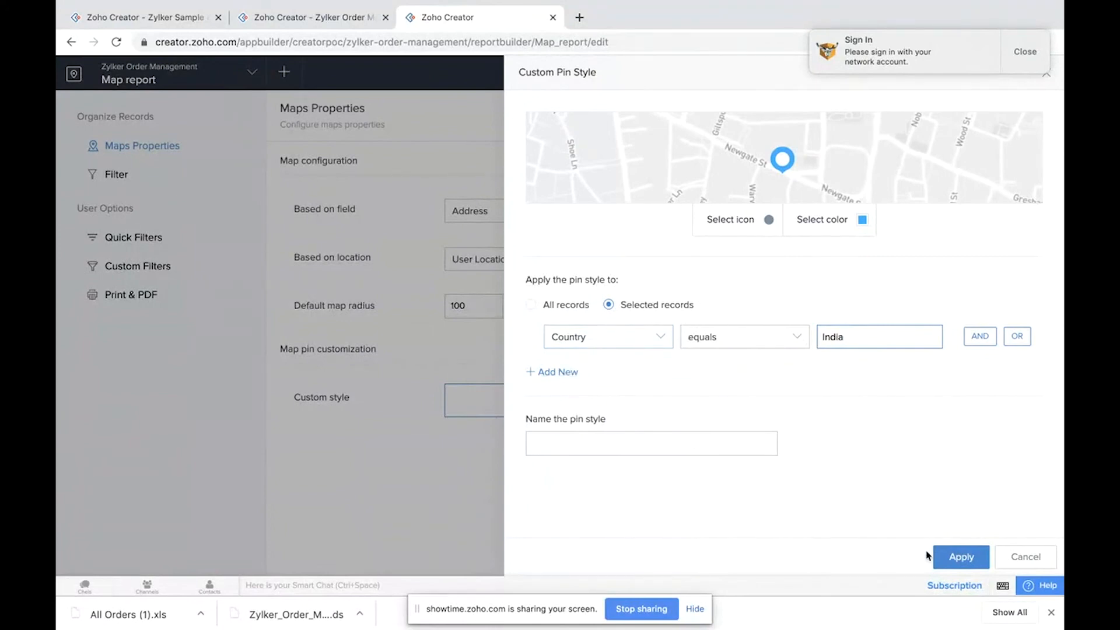
# Step: Name the pin style India and apply it
pyautogui.click(672, 449)
pyautogui.write('India')
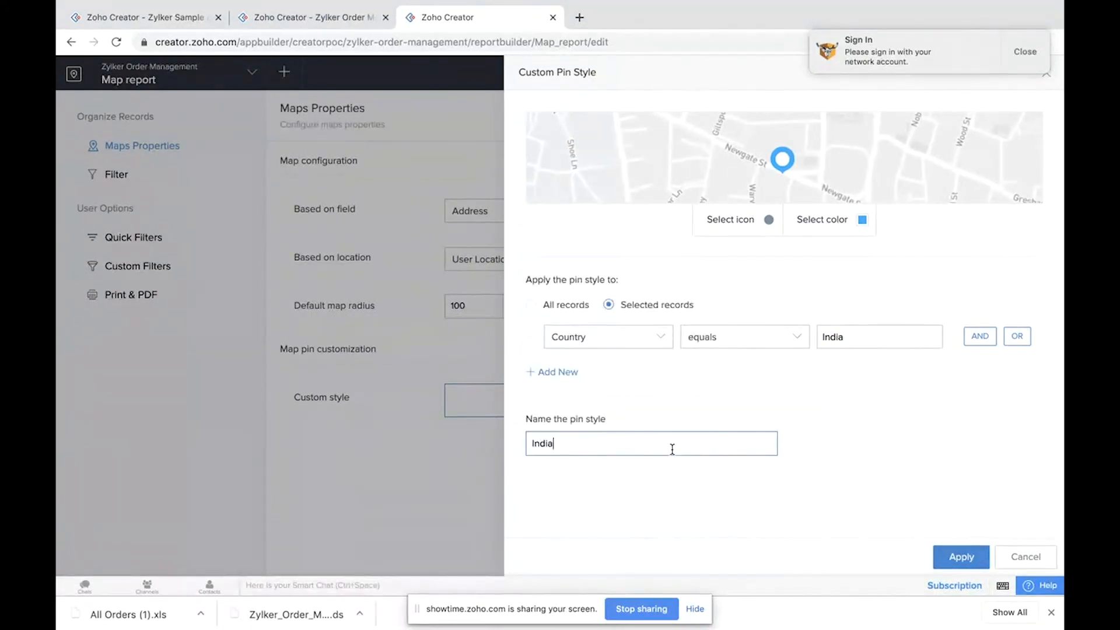
pyautogui.click(959, 557)
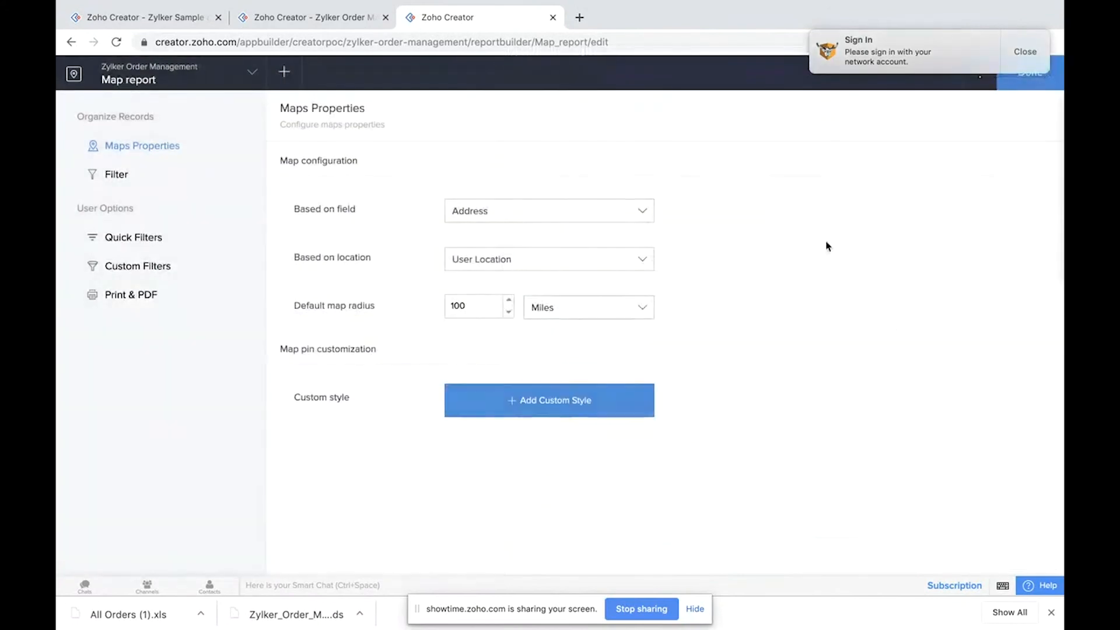
# Step: Set the default map radius to 99 miles and finish editing the Map report
pyautogui.click(1025, 52)
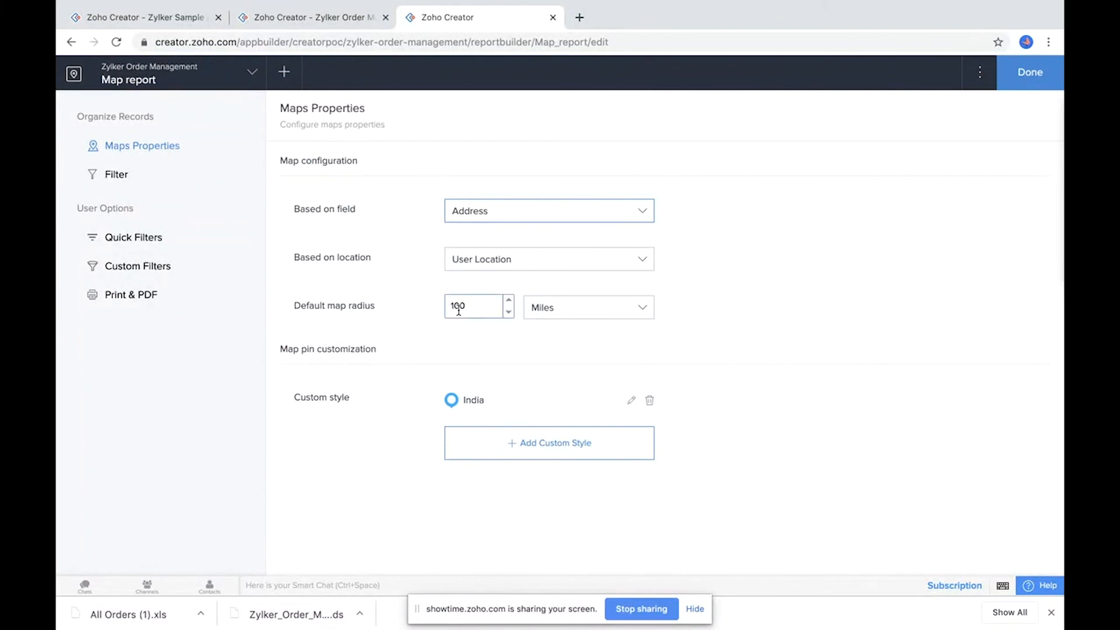
pyautogui.click(508, 312)
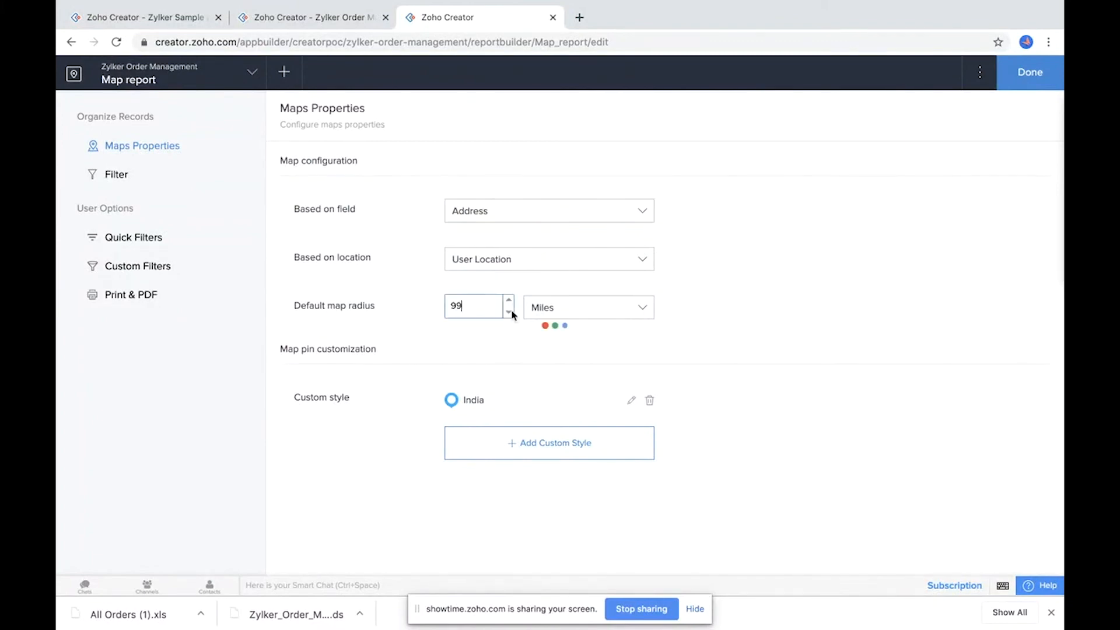
pyautogui.click(576, 315)
pyautogui.click(478, 381)
pyautogui.click(1024, 79)
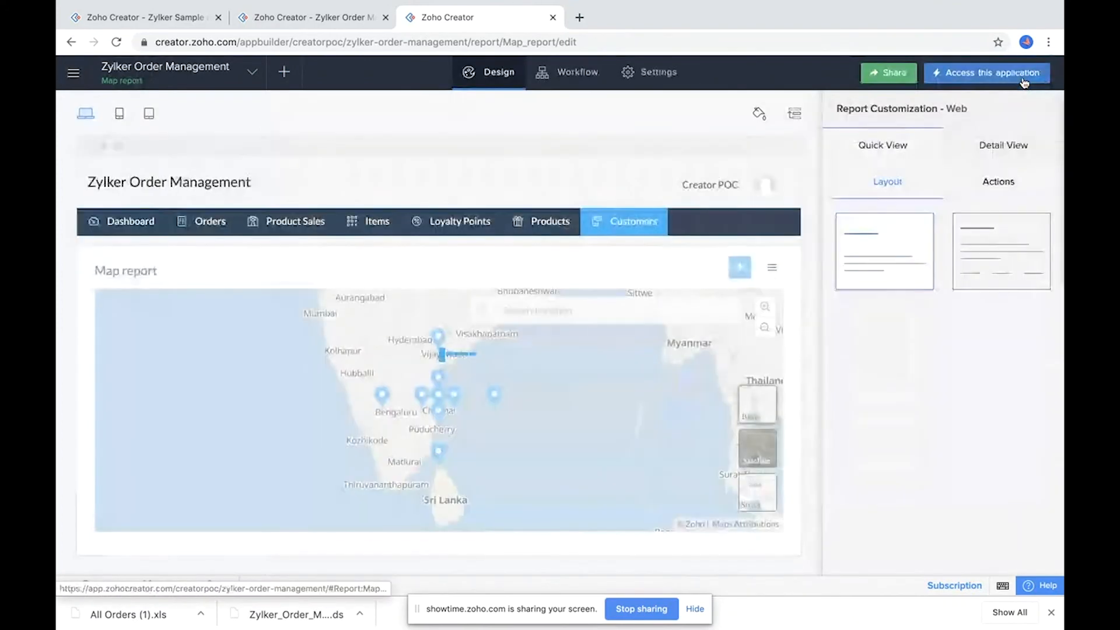
# Step: Open the live application and inspect the customer pin's details on the Map report
pyautogui.click(991, 73)
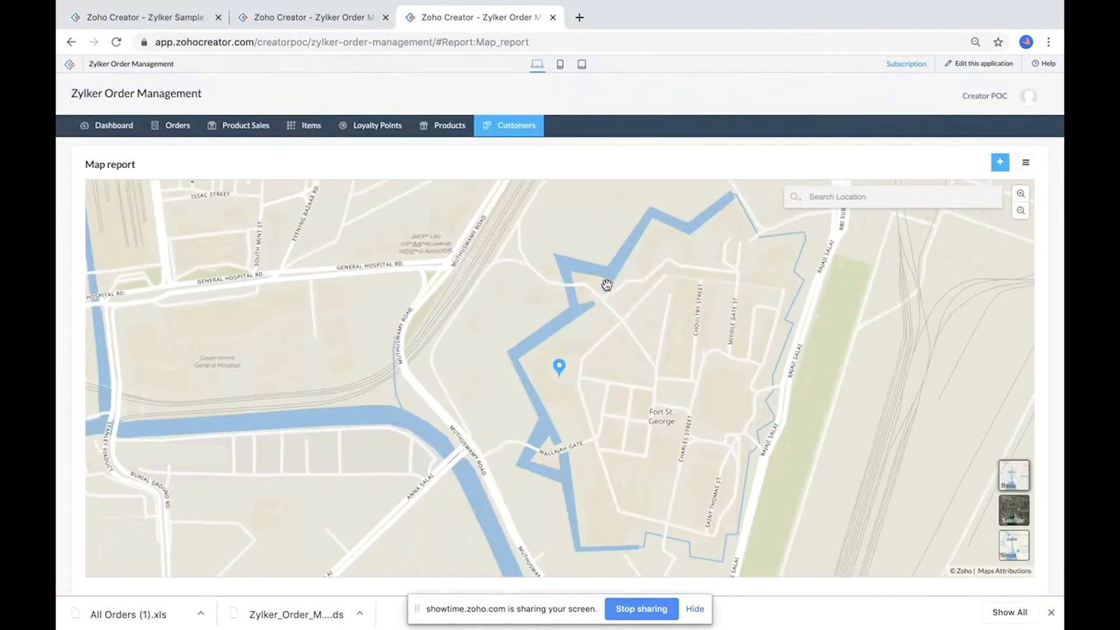
pyautogui.click(560, 368)
pyautogui.click(559, 369)
pyautogui.click(560, 369)
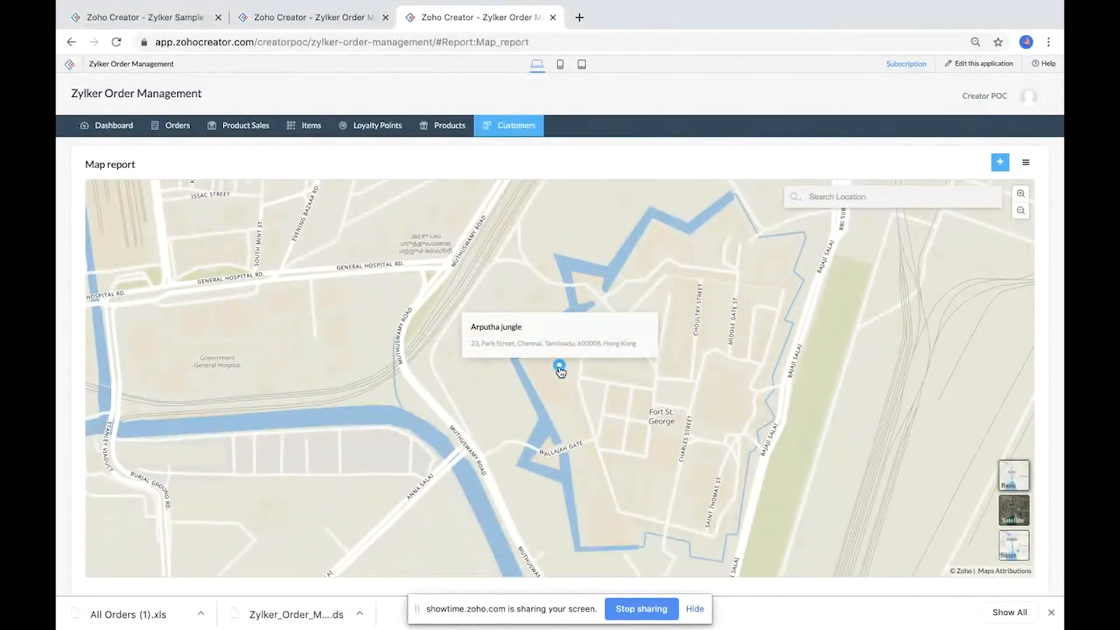
pyautogui.click(559, 370)
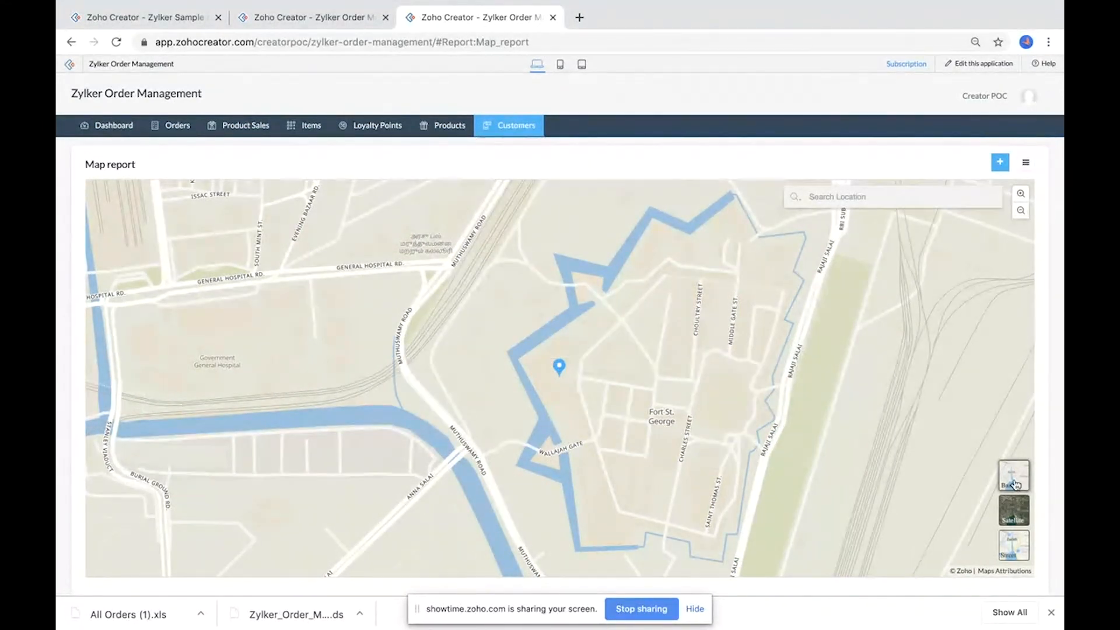
# Step: Switch the map between satellite, basic and street views and check the pin again
pyautogui.click(1016, 519)
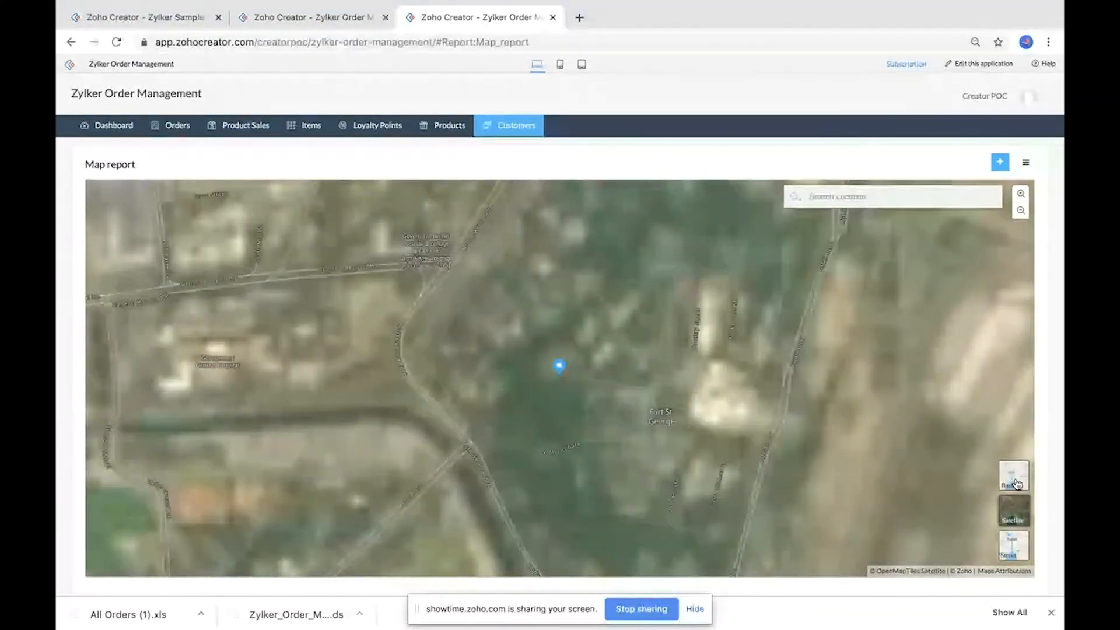
pyautogui.click(1017, 483)
pyautogui.click(1019, 546)
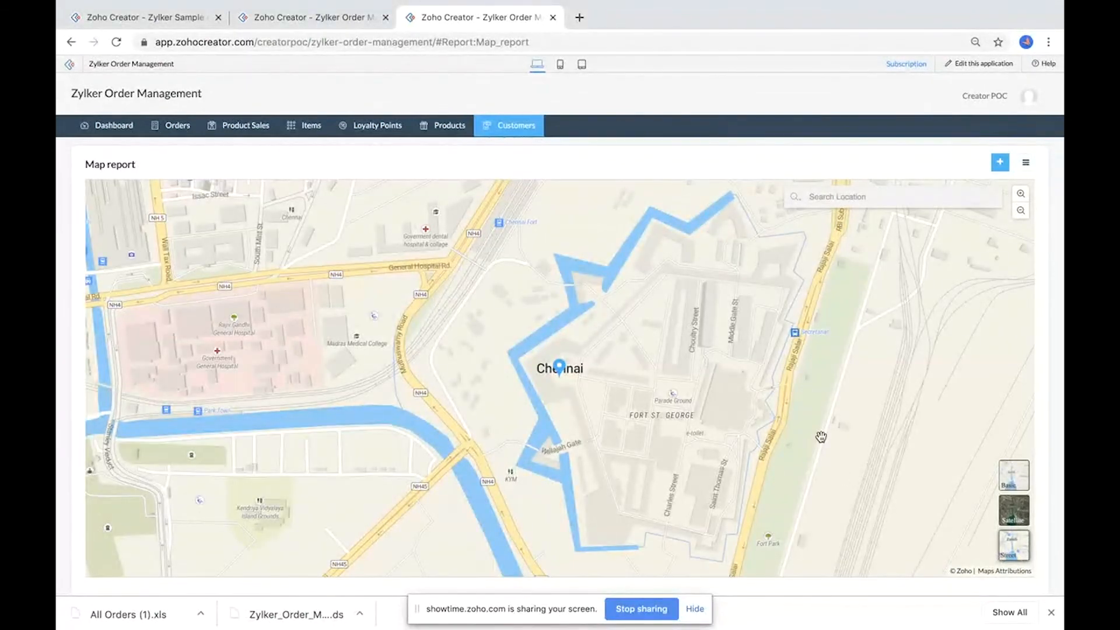
pyautogui.click(560, 368)
# Step: Examine the Dashboard_2 page in the other tab, scrolling through its pivot, list and map reports
pyautogui.click(303, 18)
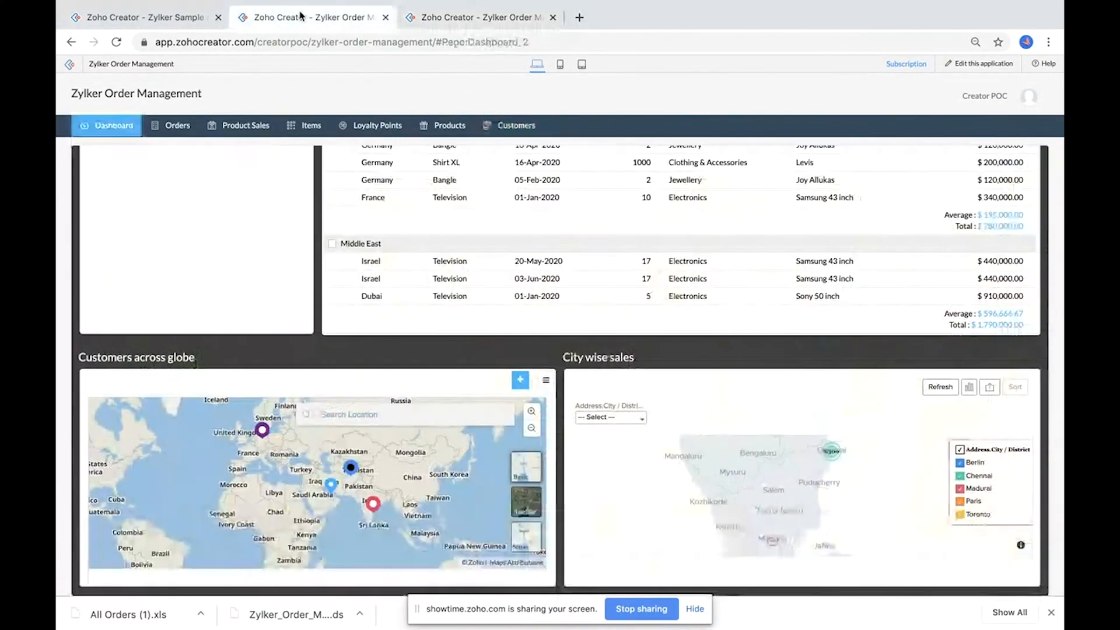
pyautogui.scroll(10, 545, 343)
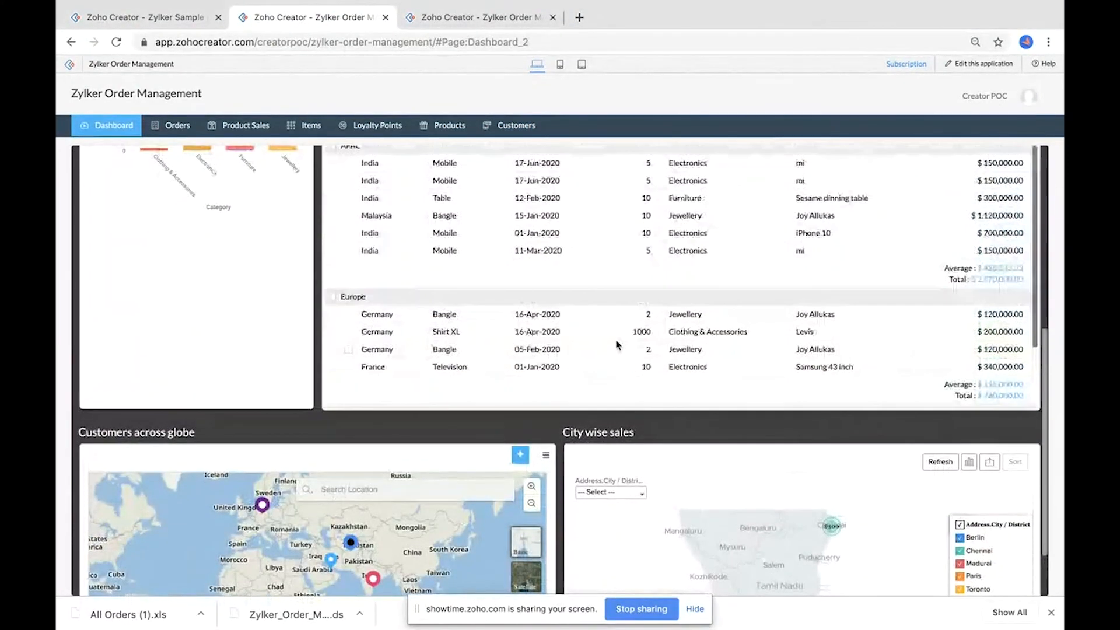
pyautogui.scroll(5, 617, 345)
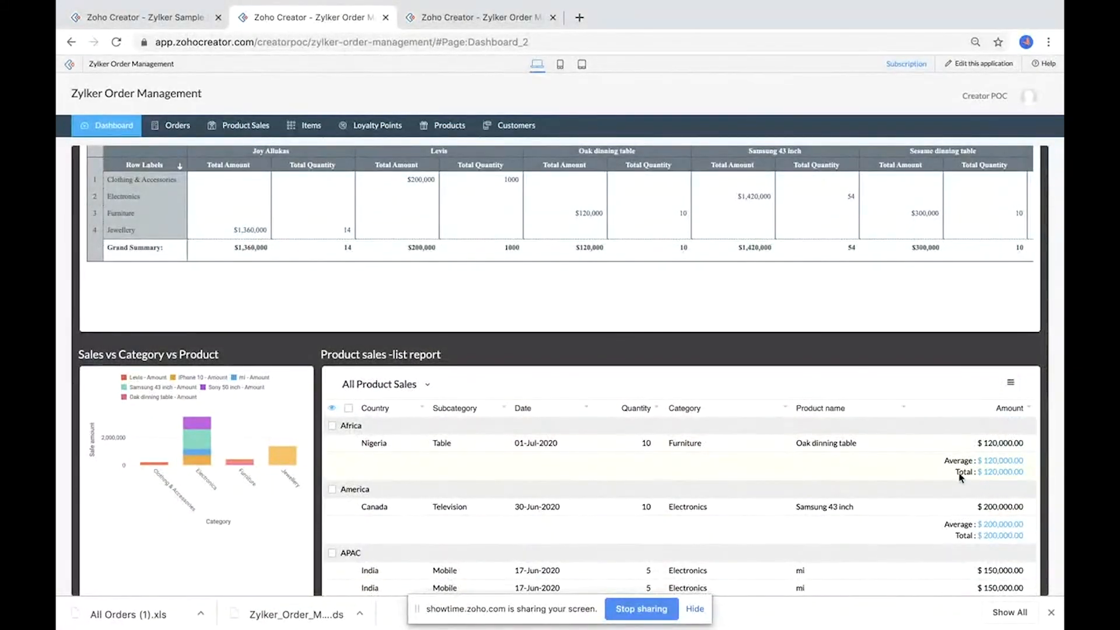
pyautogui.scroll(1, 954, 466)
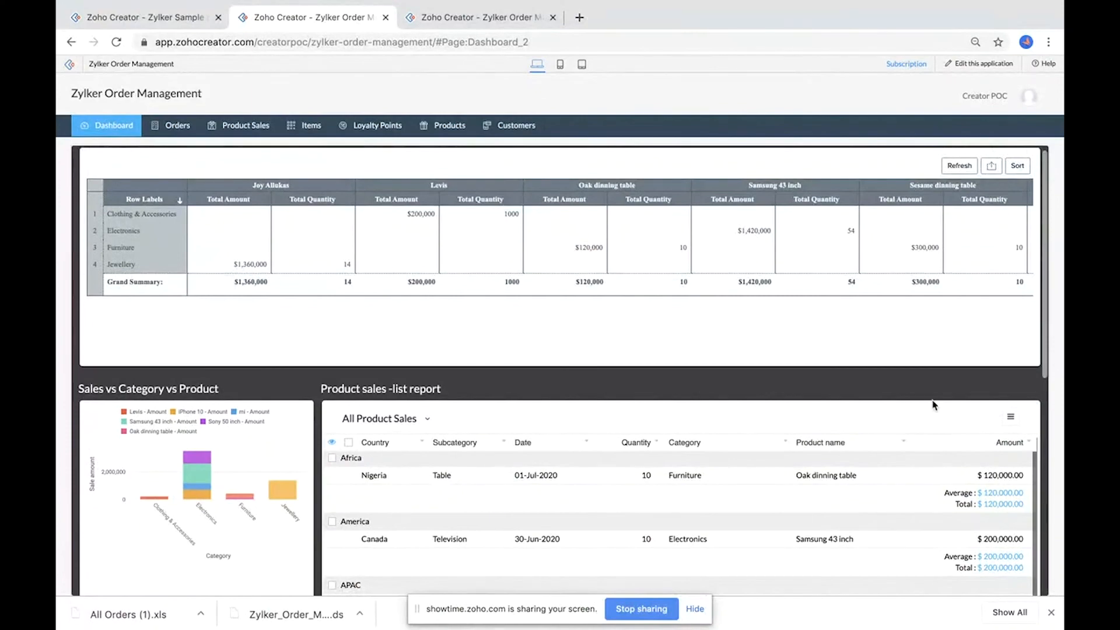
pyautogui.scroll(-1, 932, 402)
pyautogui.scroll(-5, 976, 475)
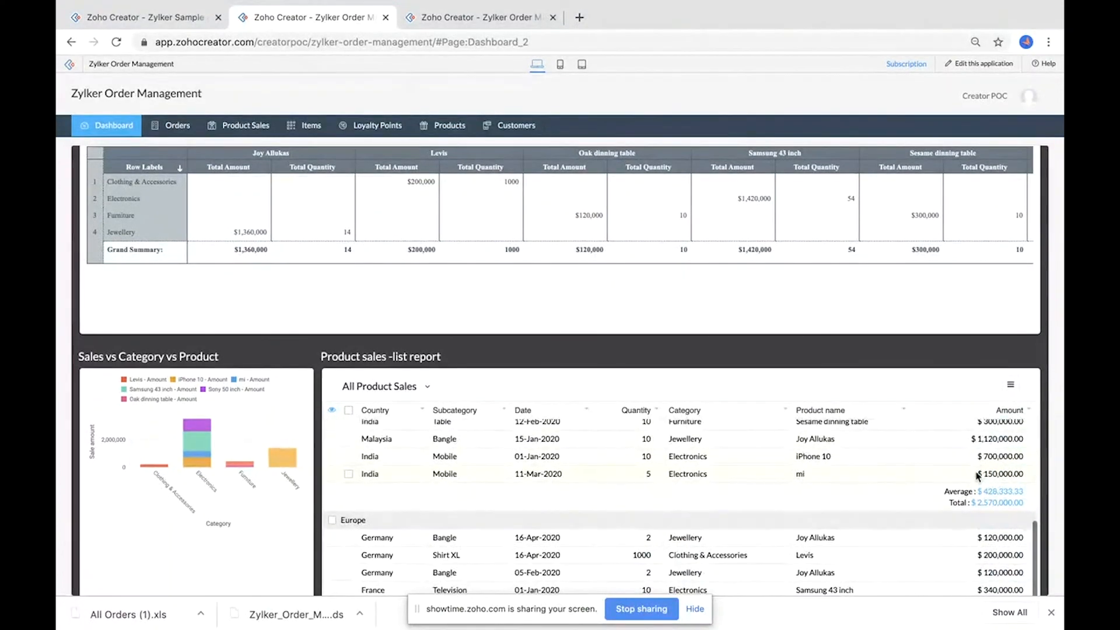
pyautogui.scroll(-5, 945, 362)
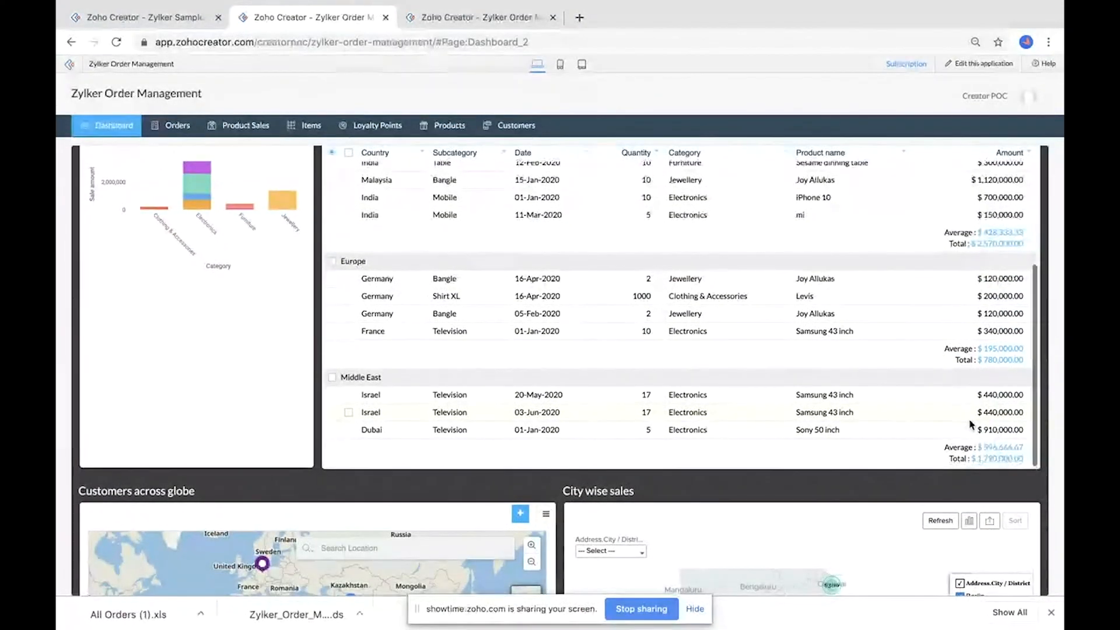
pyautogui.scroll(-2, 971, 424)
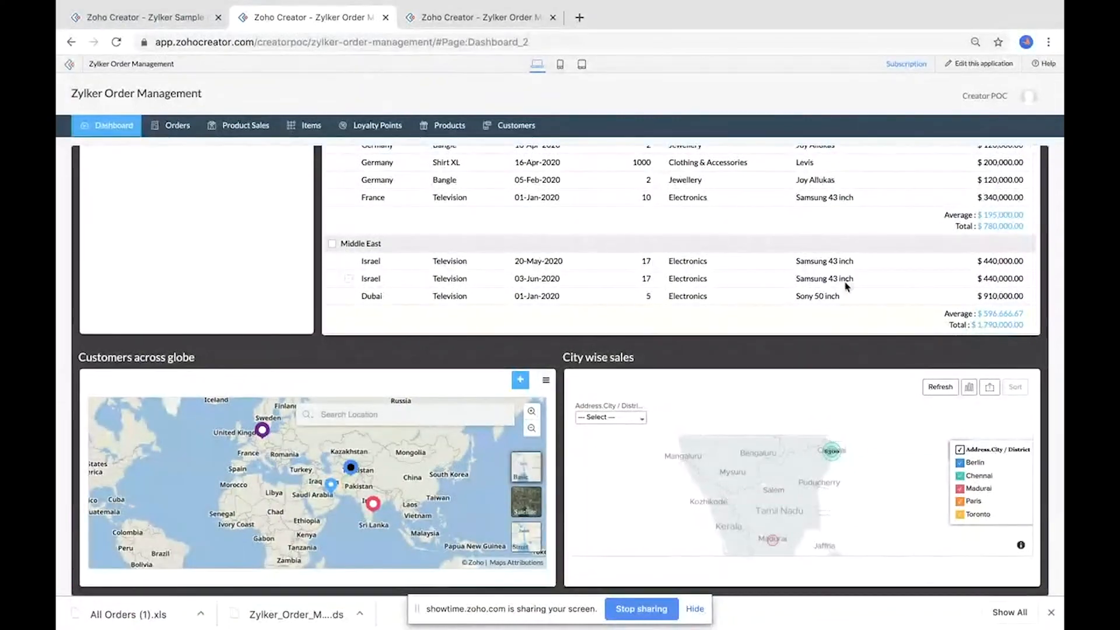
pyautogui.scroll(3, 846, 286)
pyautogui.scroll(5, 846, 286)
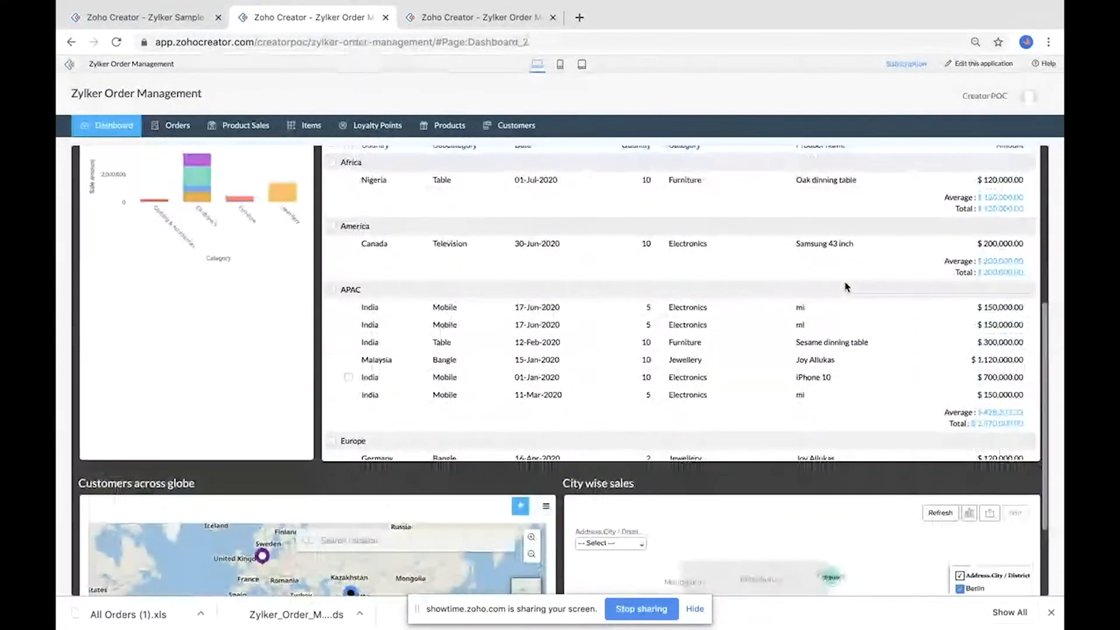
pyautogui.scroll(2, 913, 248)
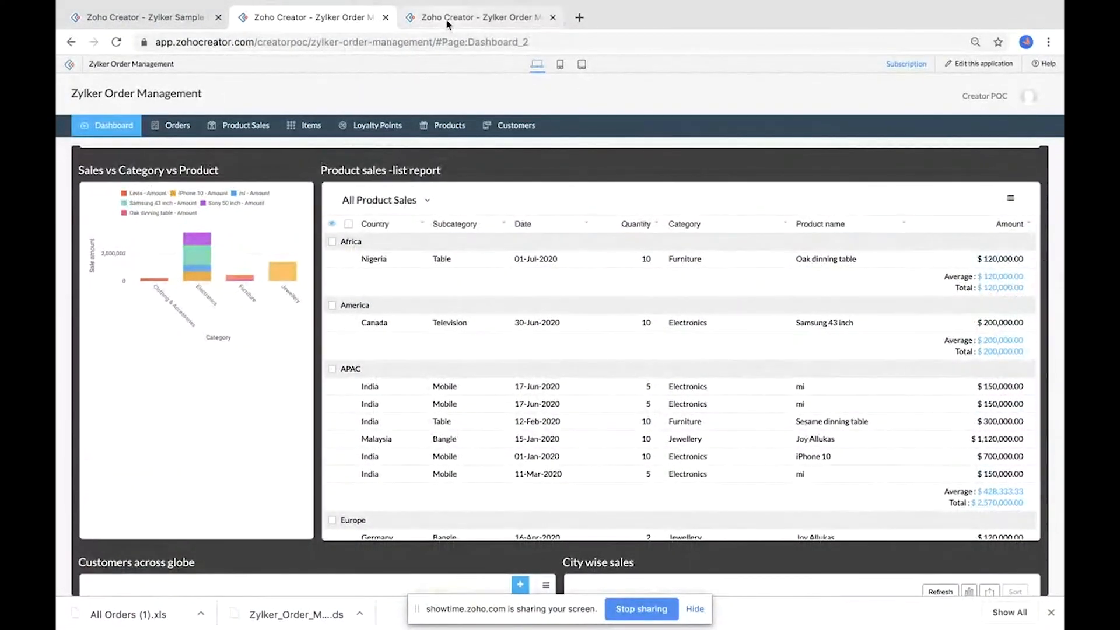
# Step: Open the All Product Sales report from the Product Sales menu and show its summary
pyautogui.moveTo(235, 128)
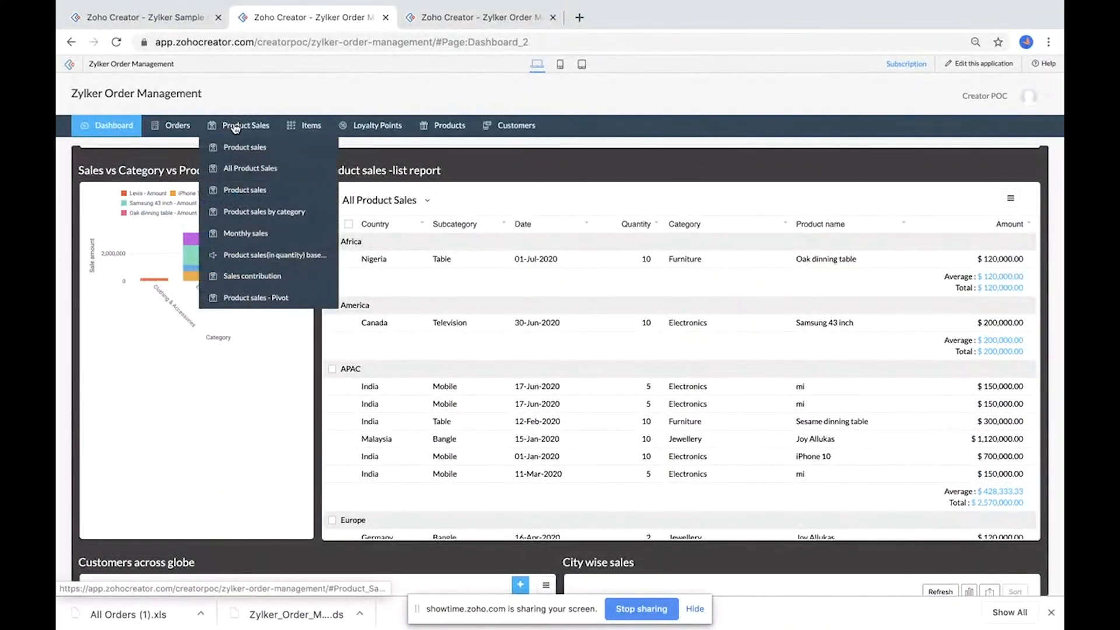
pyautogui.moveTo(181, 127)
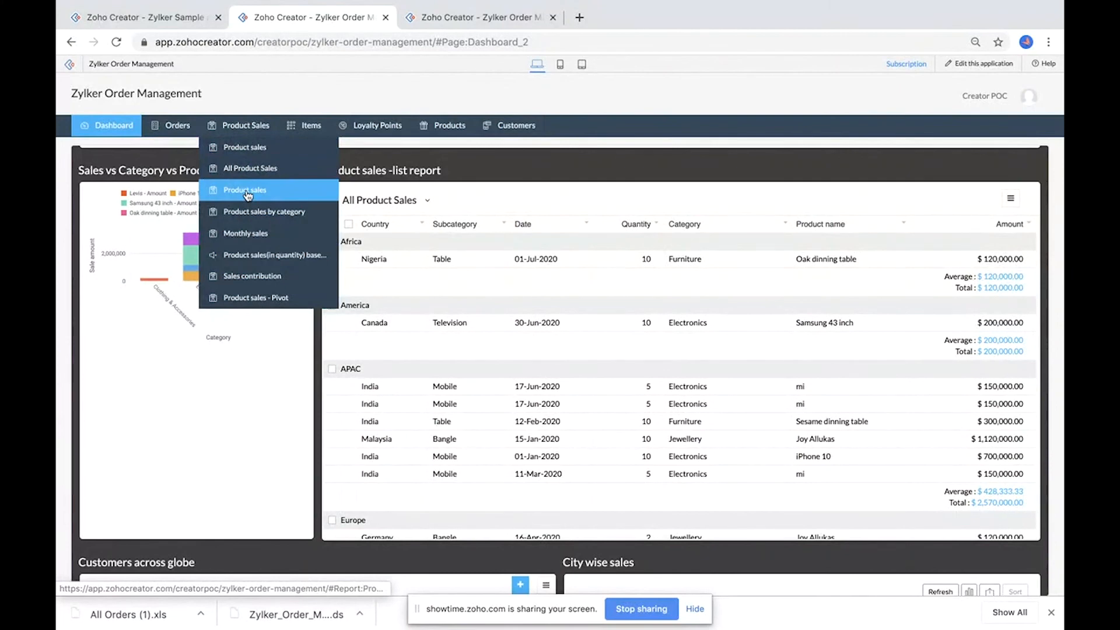
pyautogui.click(248, 195)
pyautogui.click(256, 174)
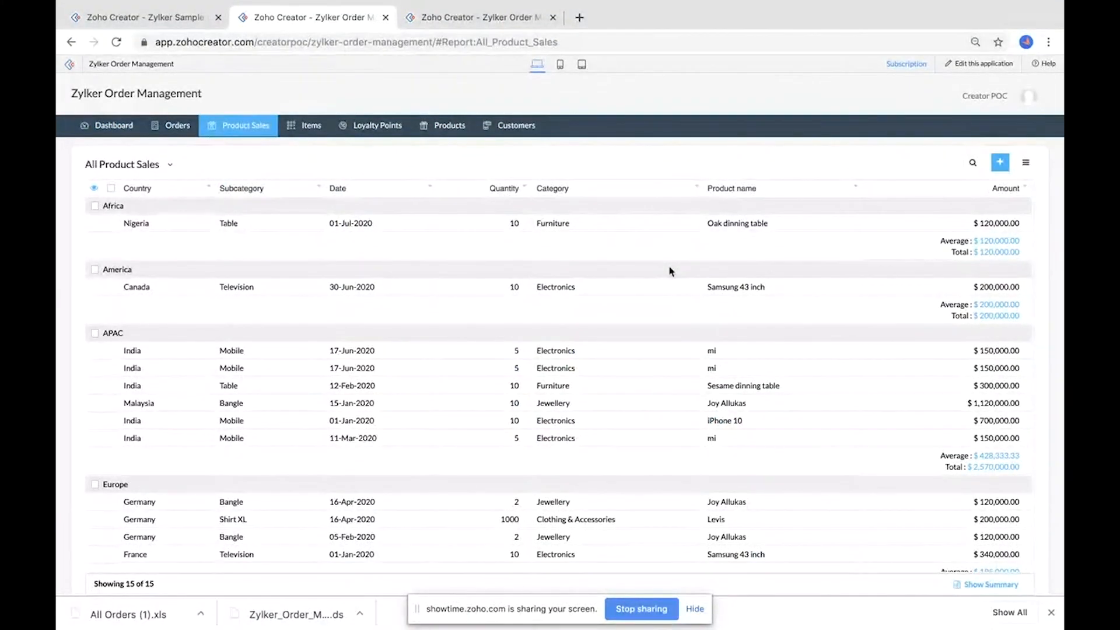
pyautogui.scroll(-2, 670, 271)
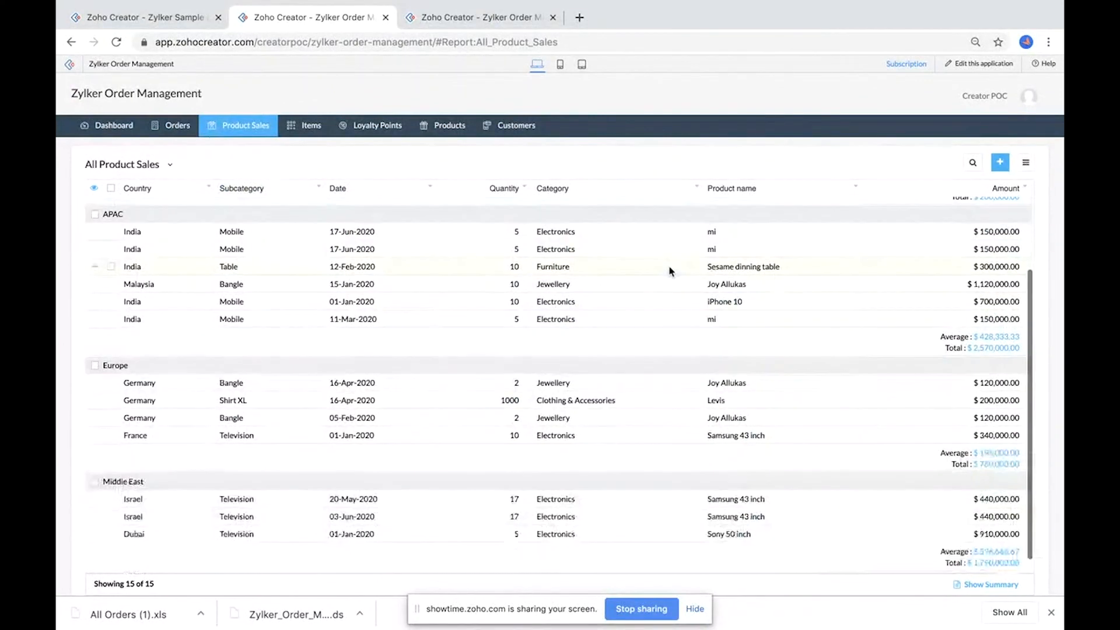
pyautogui.click(984, 585)
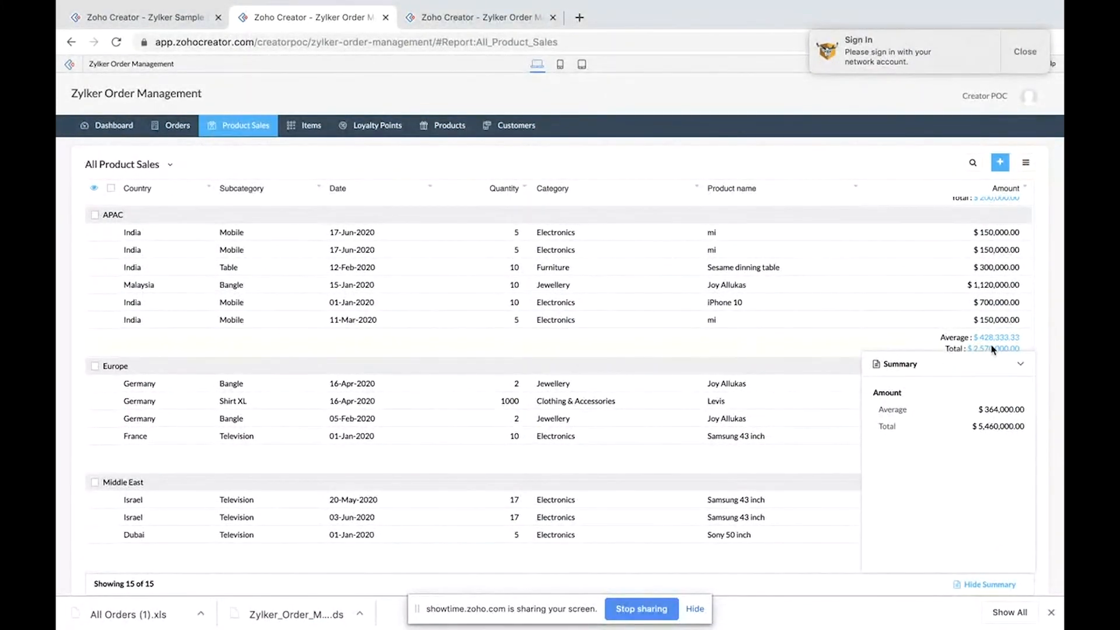
pyautogui.click(1026, 65)
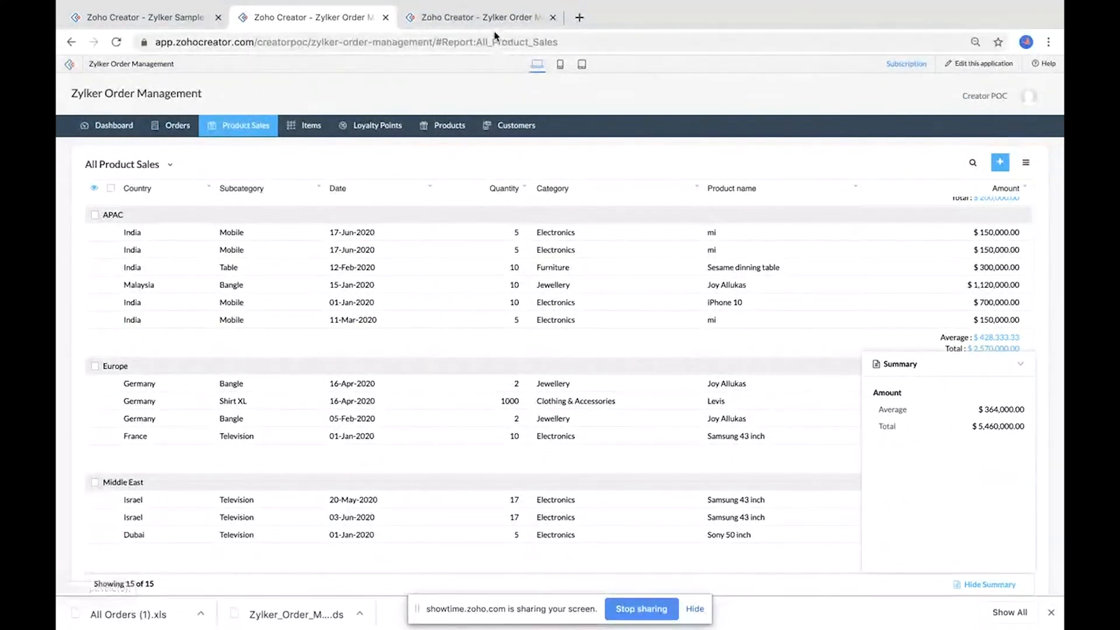
# Step: Edit the All Product Sales report's fields to also show Min and Max values for Amount
pyautogui.click(980, 63)
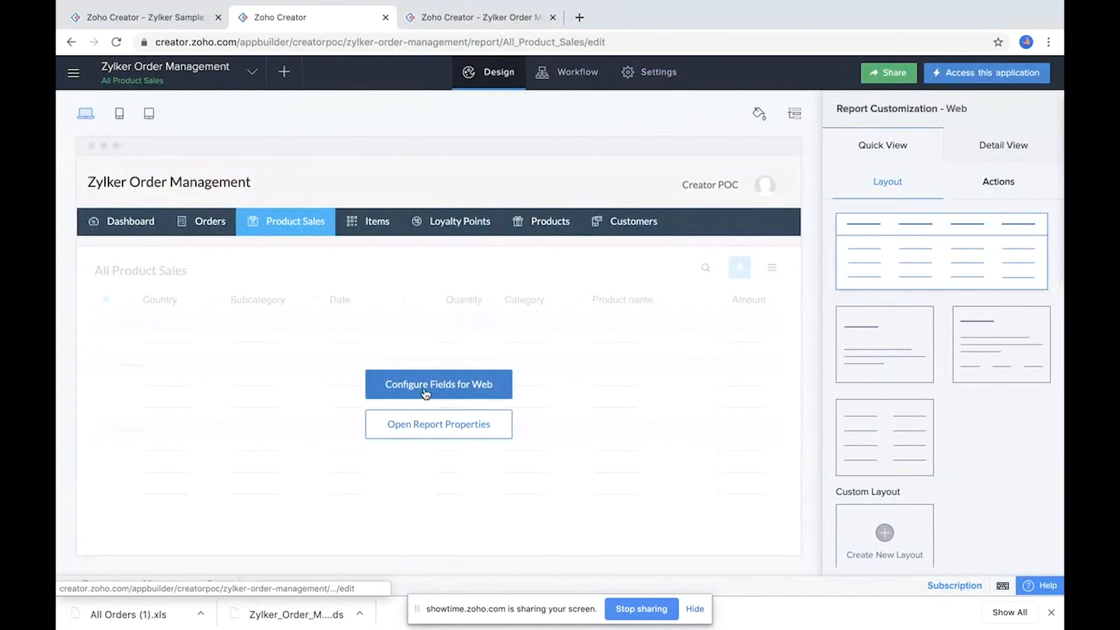
pyautogui.click(426, 392)
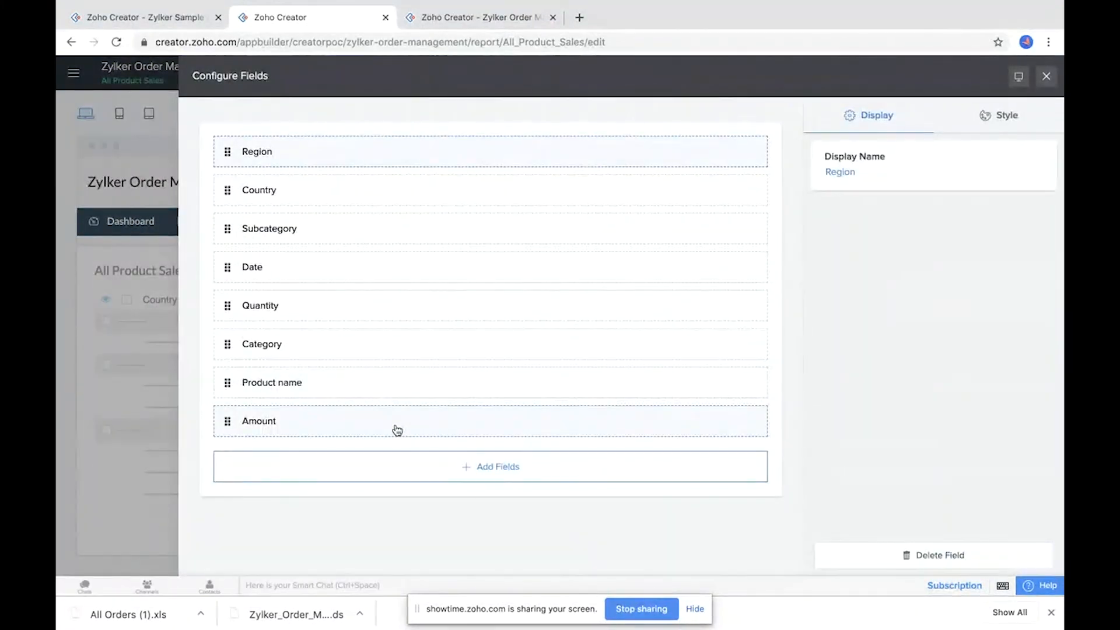
pyautogui.click(347, 431)
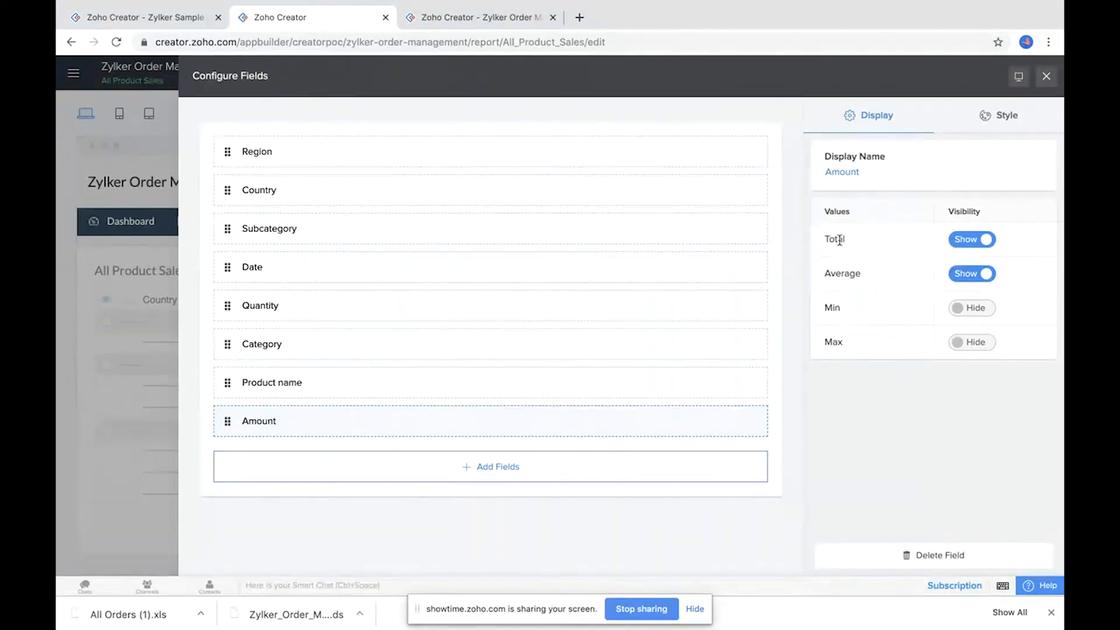
pyautogui.click(973, 309)
pyautogui.click(977, 345)
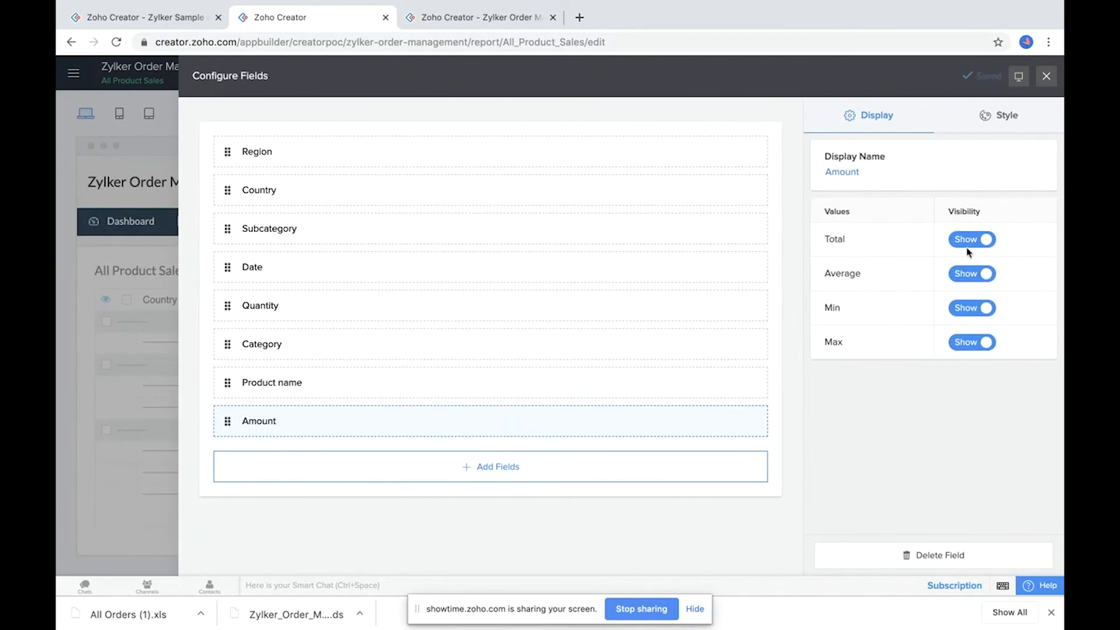
pyautogui.click(1046, 77)
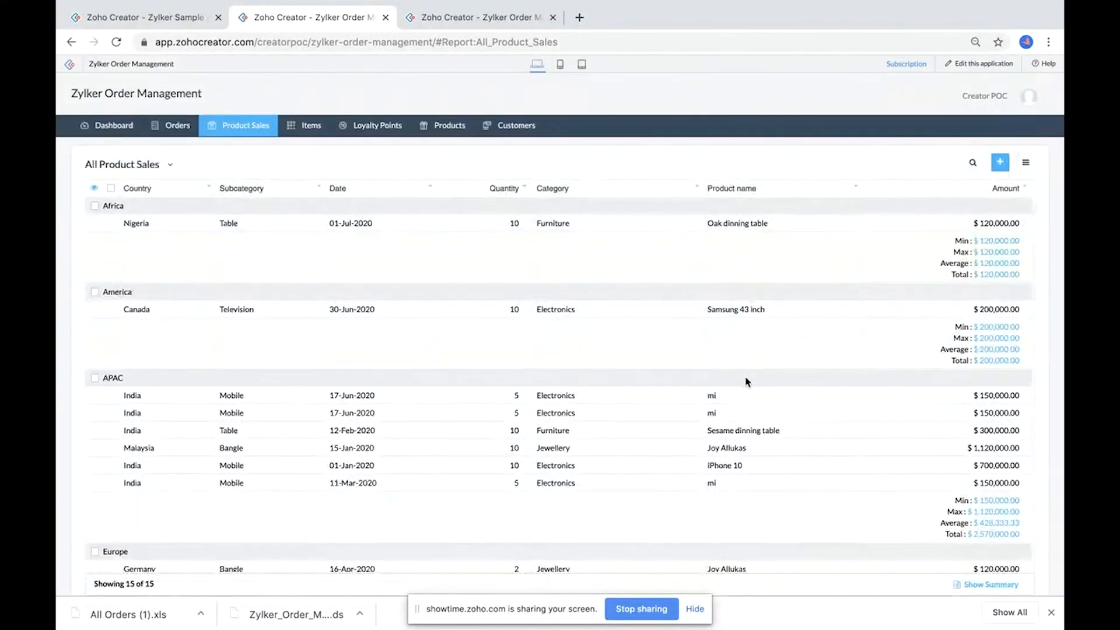
pyautogui.scroll(-4, 746, 382)
pyautogui.scroll(4, 748, 382)
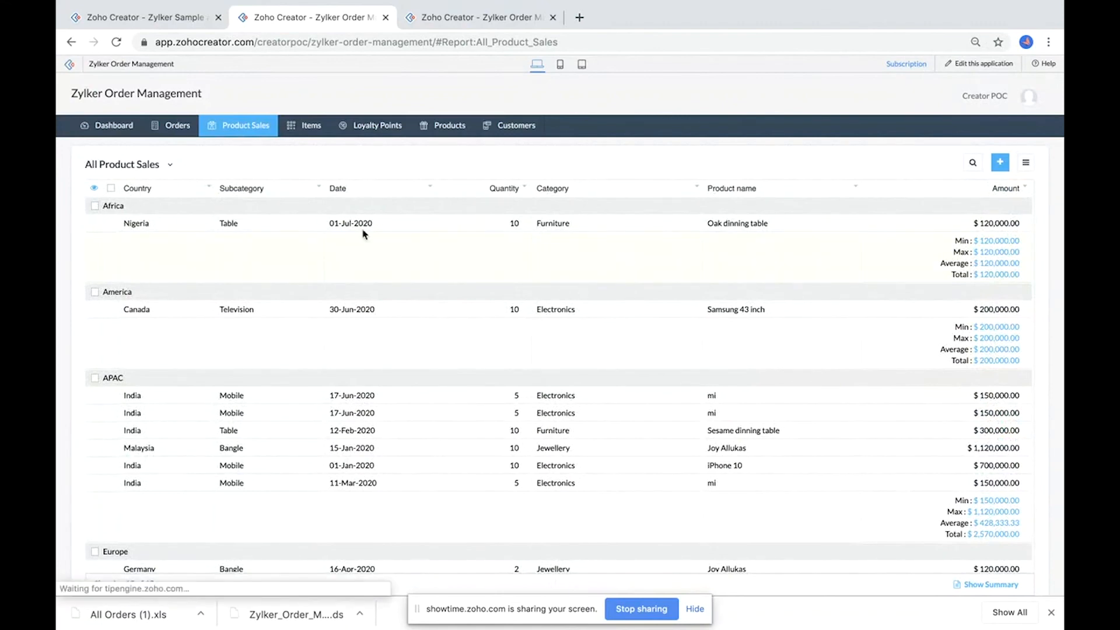
# Step: Scroll through the All Product Sales report to review the group aggregates and summary panel
pyautogui.scroll(-4, 871, 314)
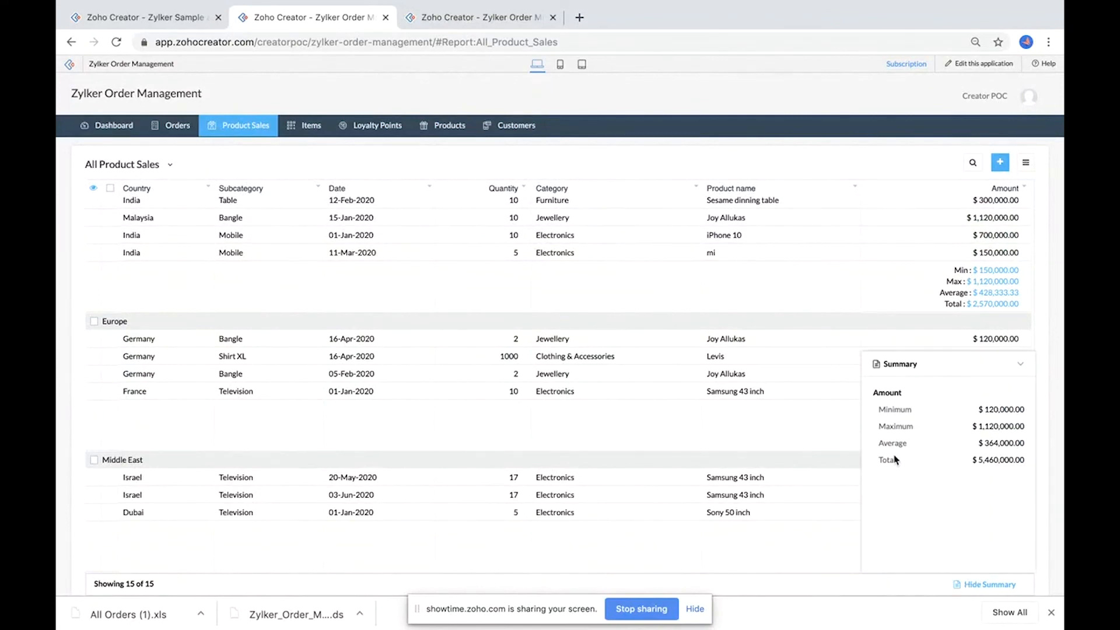
# Step: Open the application builder from the map report tab and start a new Kanban report
pyautogui.moveTo(188, 122)
pyautogui.click(458, 16)
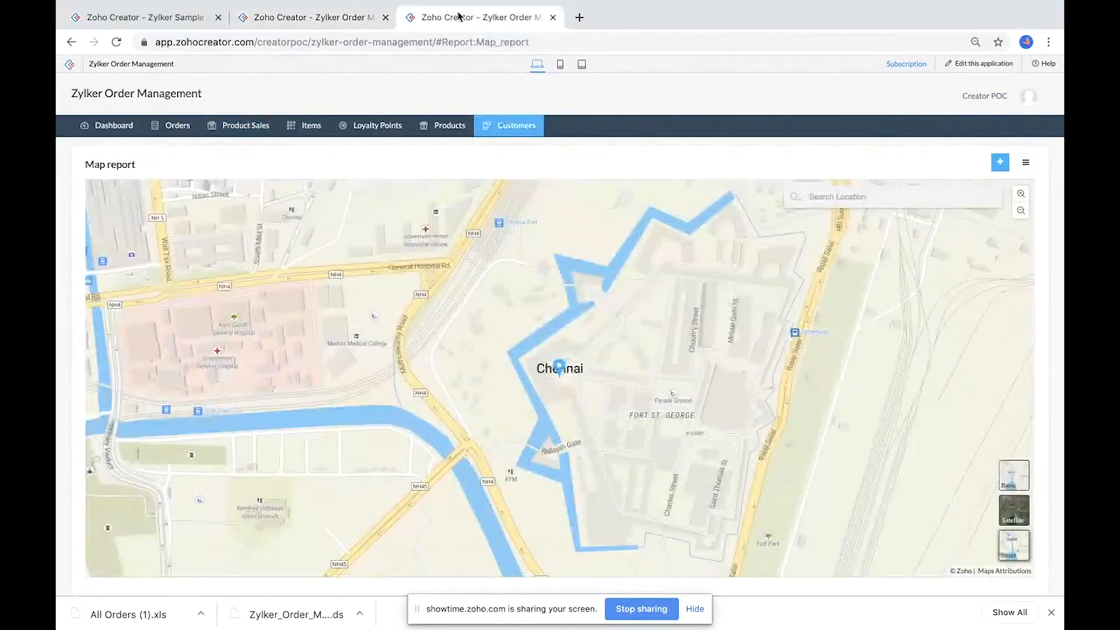
pyautogui.click(970, 65)
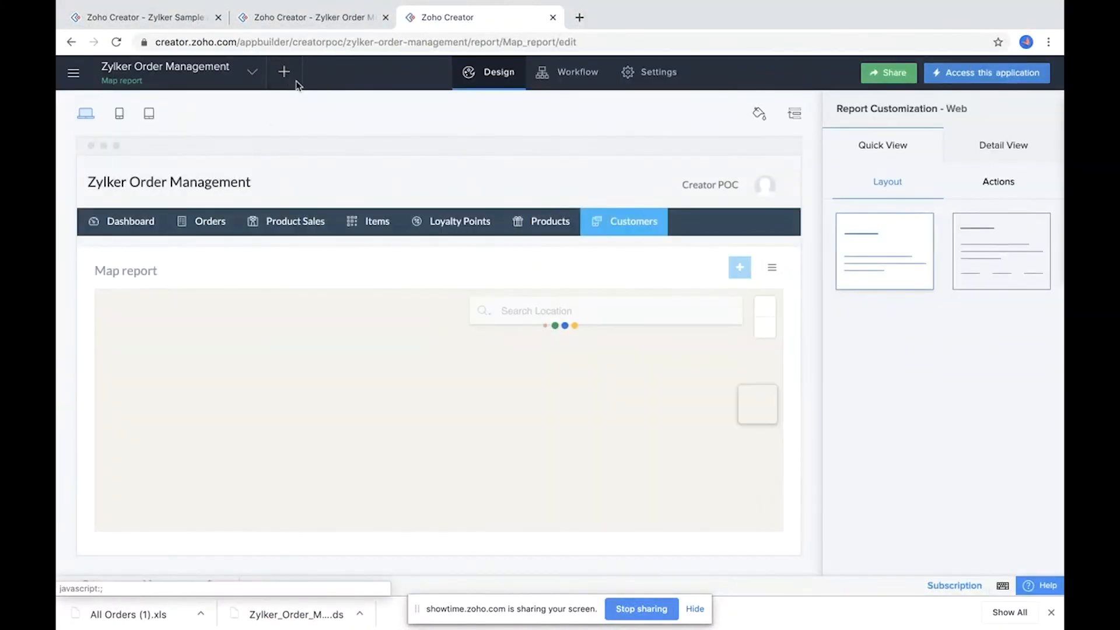
pyautogui.click(284, 74)
pyautogui.click(470, 365)
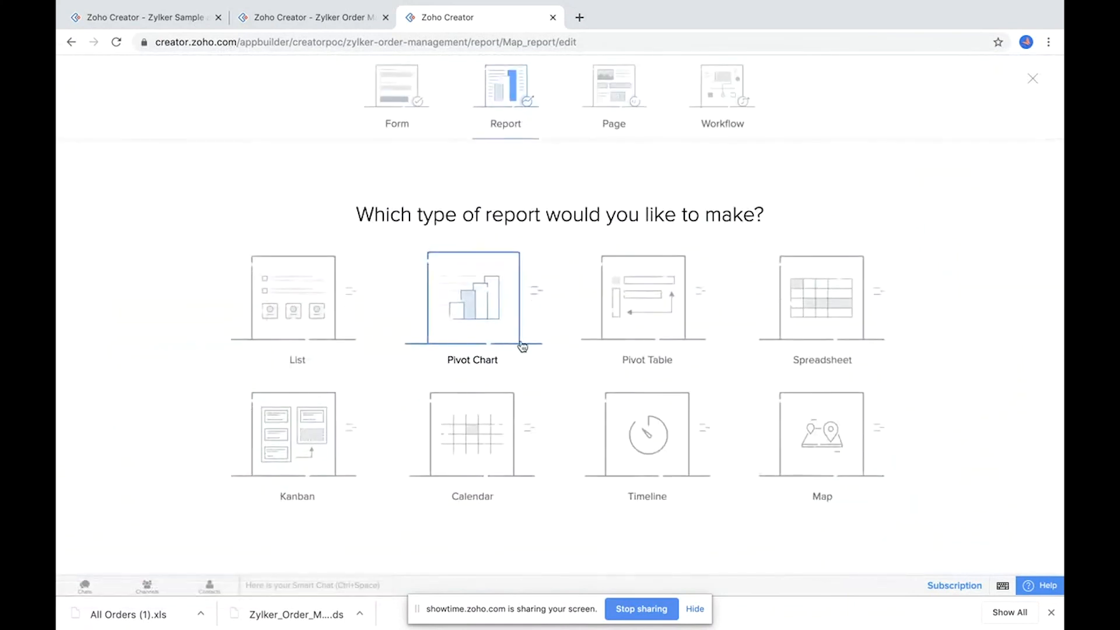
pyautogui.click(315, 464)
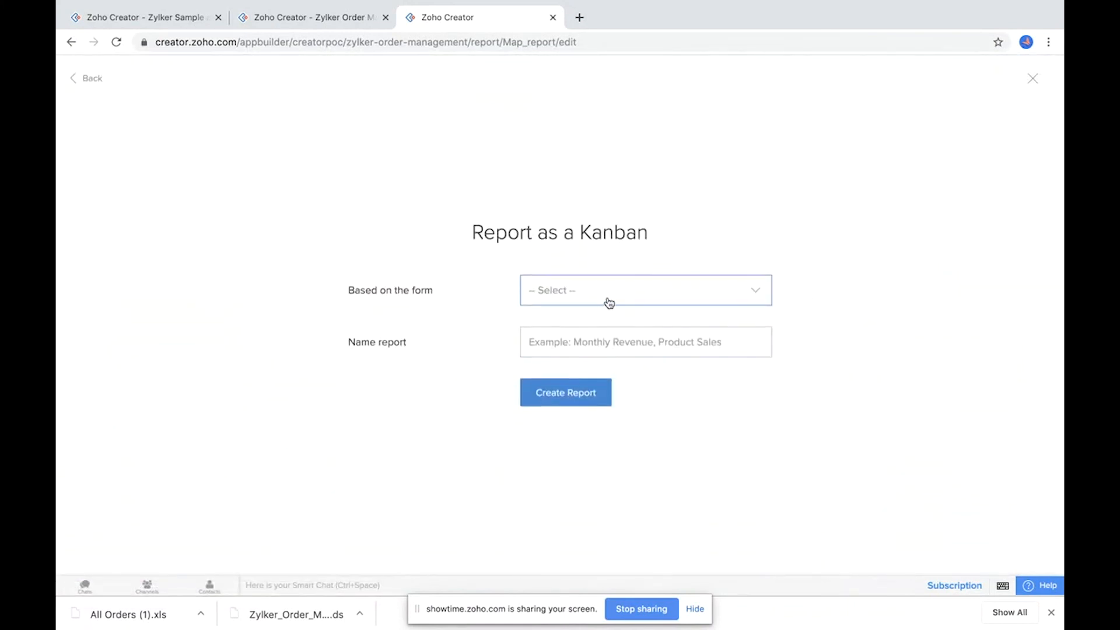
# Step: Create a Kanban report named Kanban based on the Order form, grouping columns by Order status
pyautogui.click(618, 297)
pyautogui.scroll(-1, 617, 373)
pyautogui.scroll(1, 618, 374)
pyautogui.scroll(-1, 618, 374)
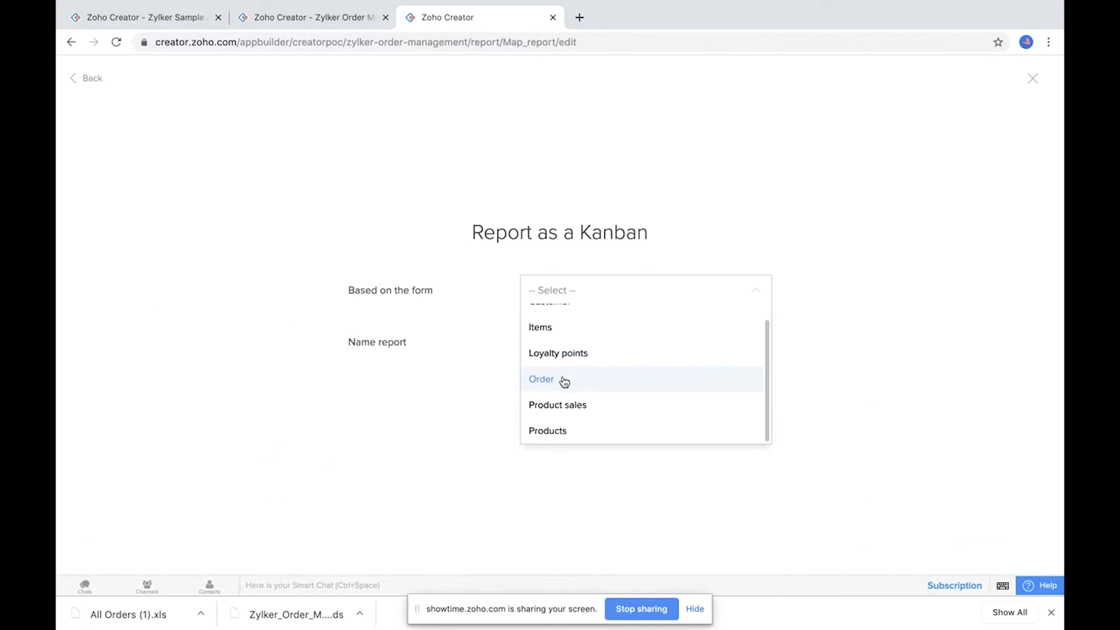
pyautogui.click(563, 380)
pyautogui.click(608, 320)
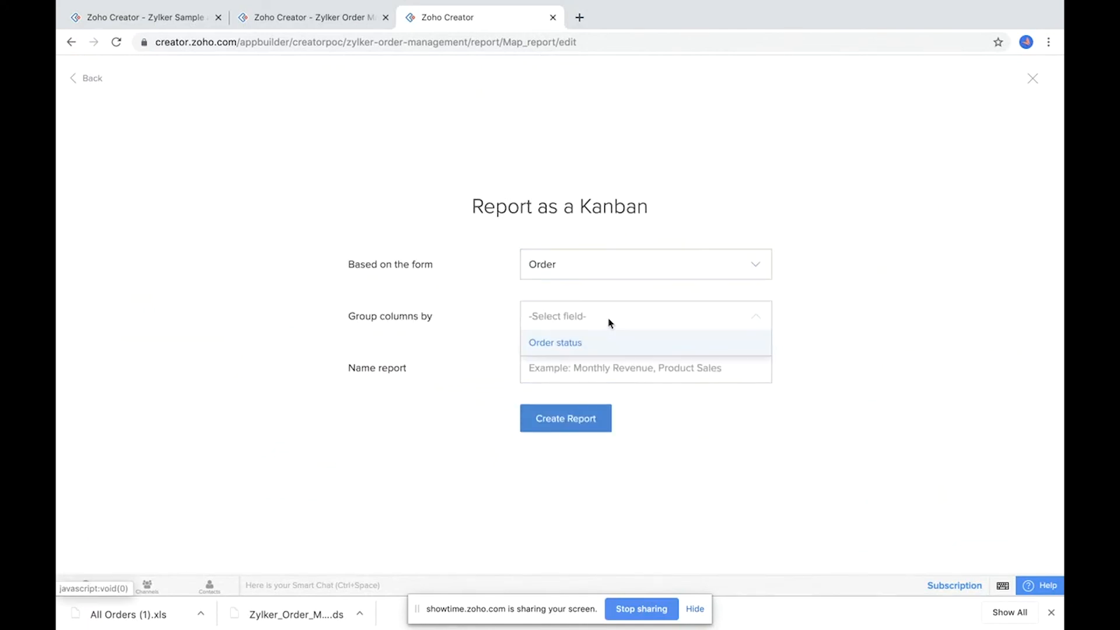
pyautogui.click(554, 345)
pyautogui.click(560, 369)
pyautogui.write('Kan')
pyautogui.click(548, 423)
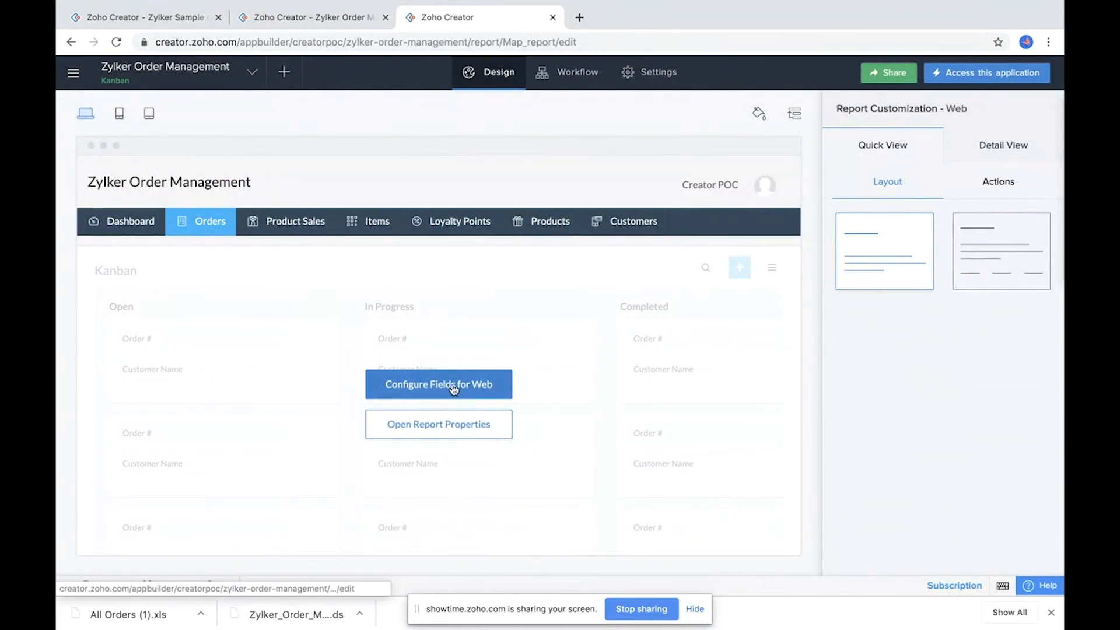
# Step: Open the Kanban card field configuration for web and start a conditional formatting rule from a teal template
pyautogui.click(453, 389)
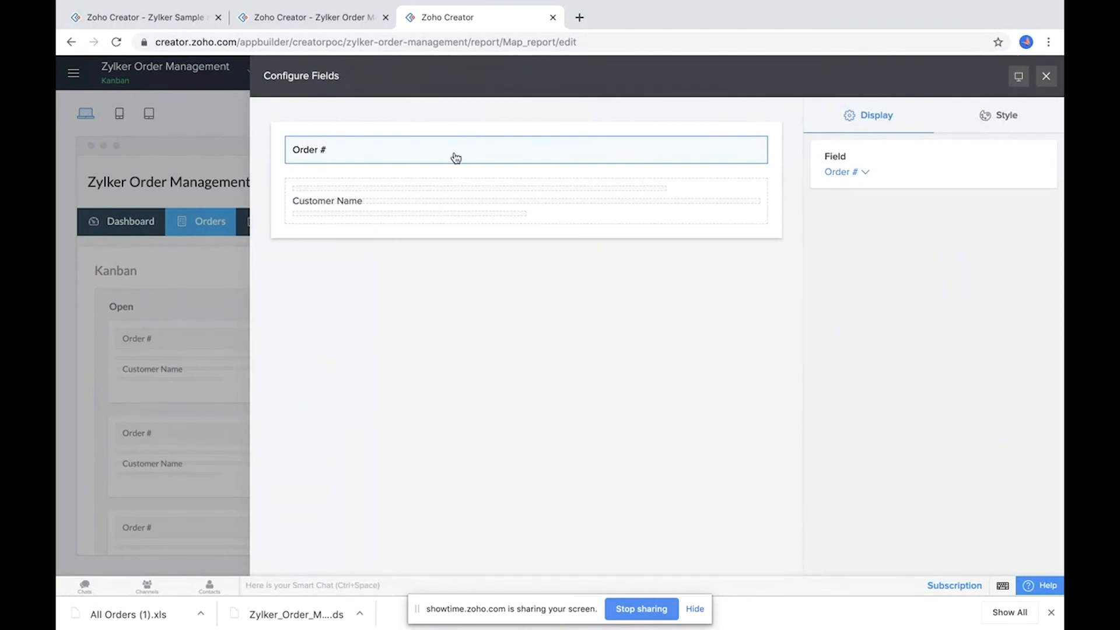
pyautogui.click(428, 206)
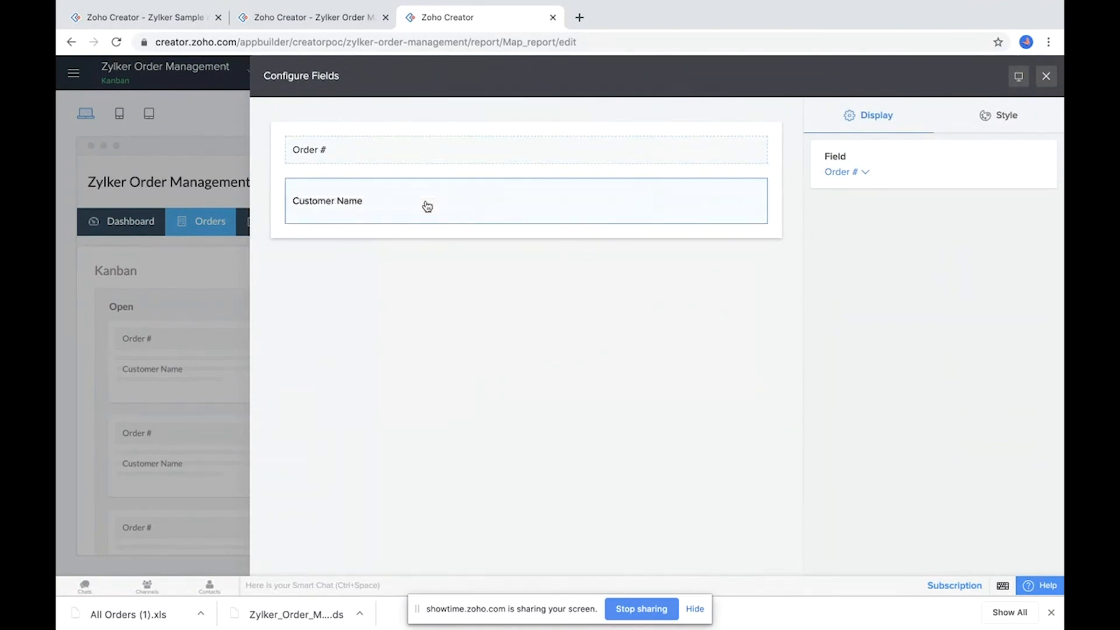
pyautogui.click(464, 160)
pyautogui.click(1020, 116)
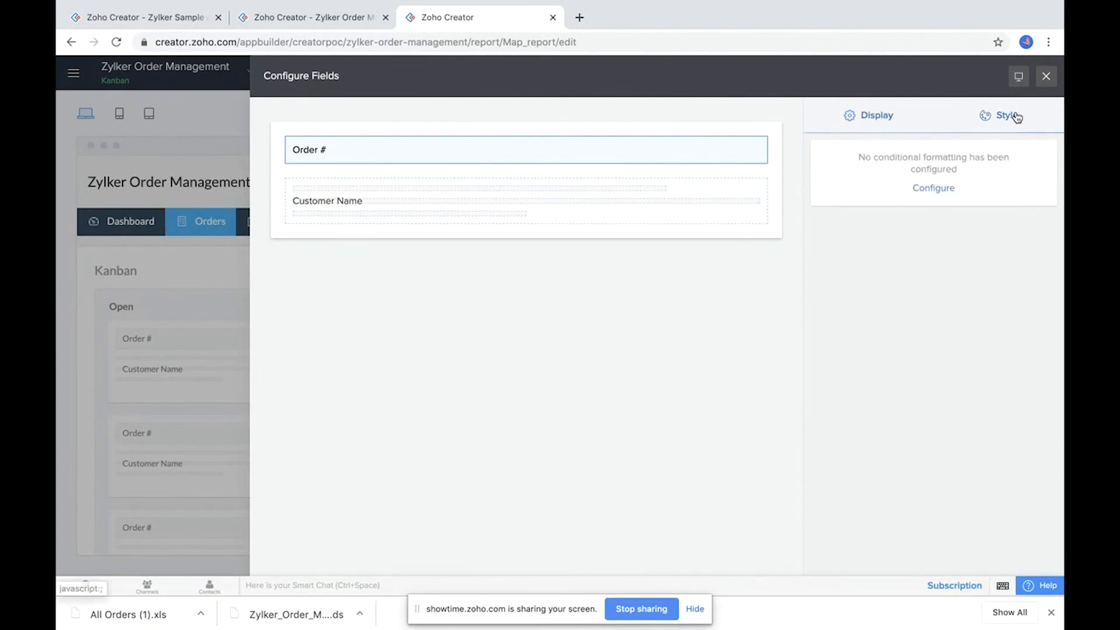
pyautogui.click(937, 189)
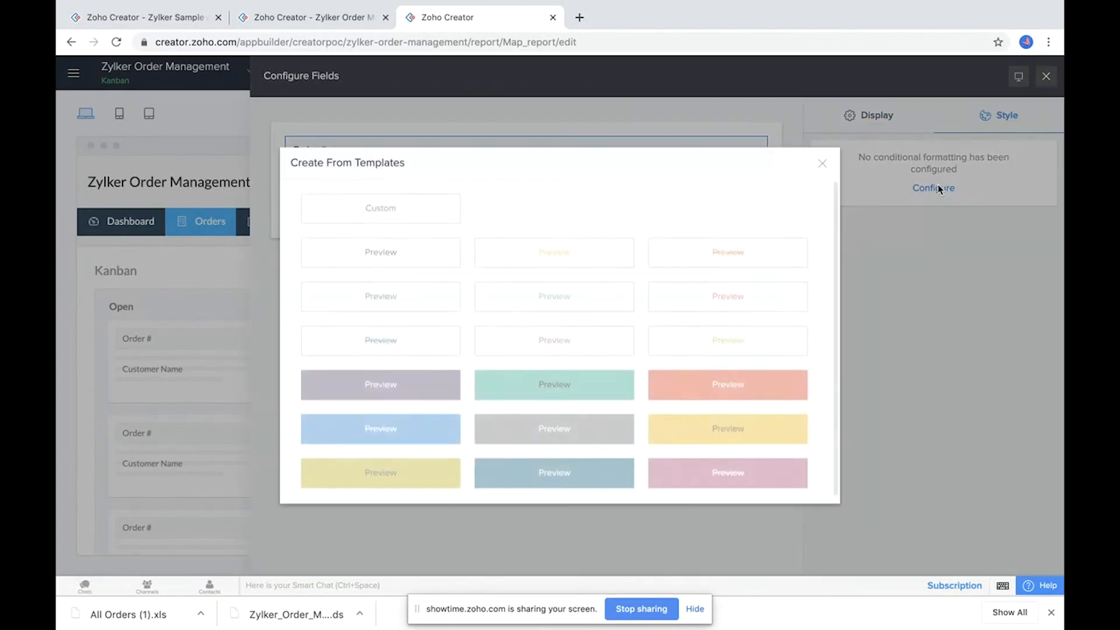
pyautogui.click(564, 383)
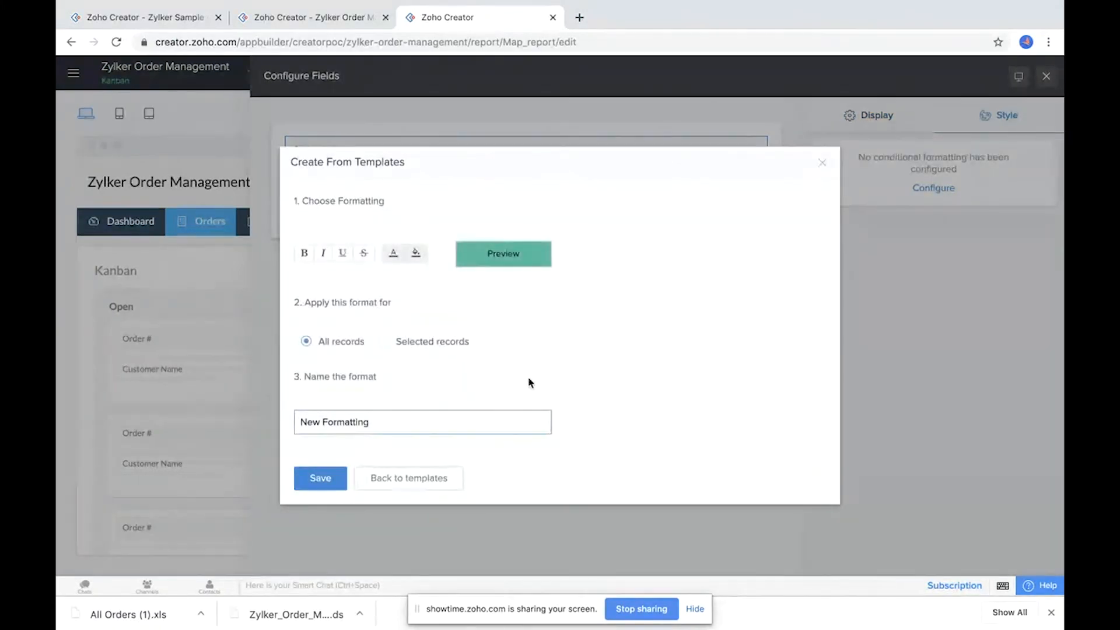
# Step: Apply the formatting to records where Order status equals Ready for delivery and save it as READY
pyautogui.click(383, 341)
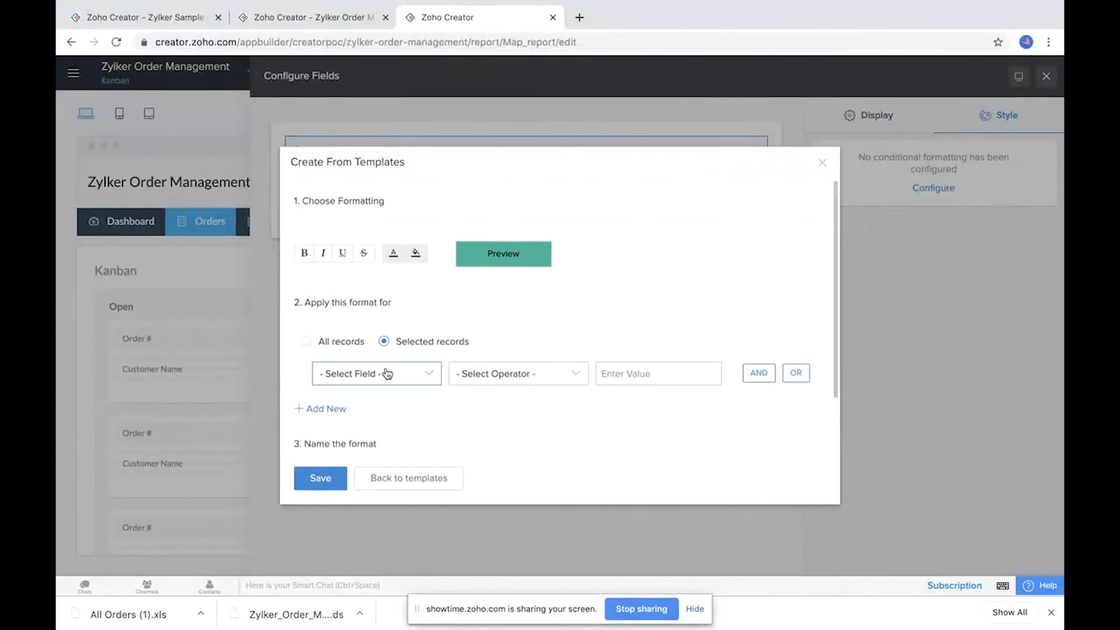
pyautogui.click(385, 374)
pyautogui.write('stat')
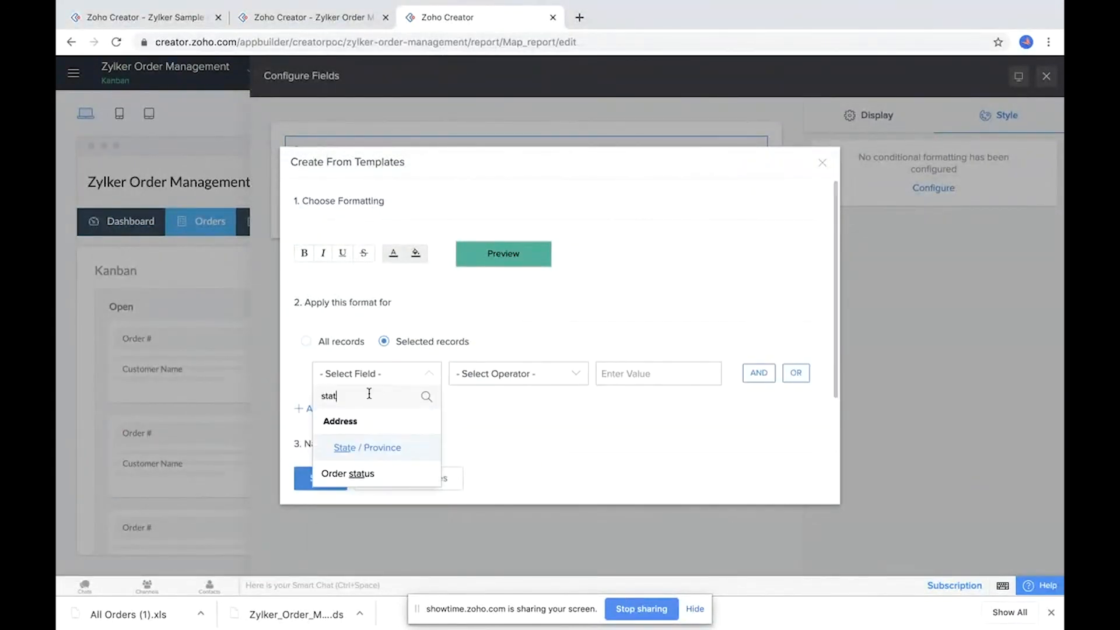
pyautogui.click(354, 474)
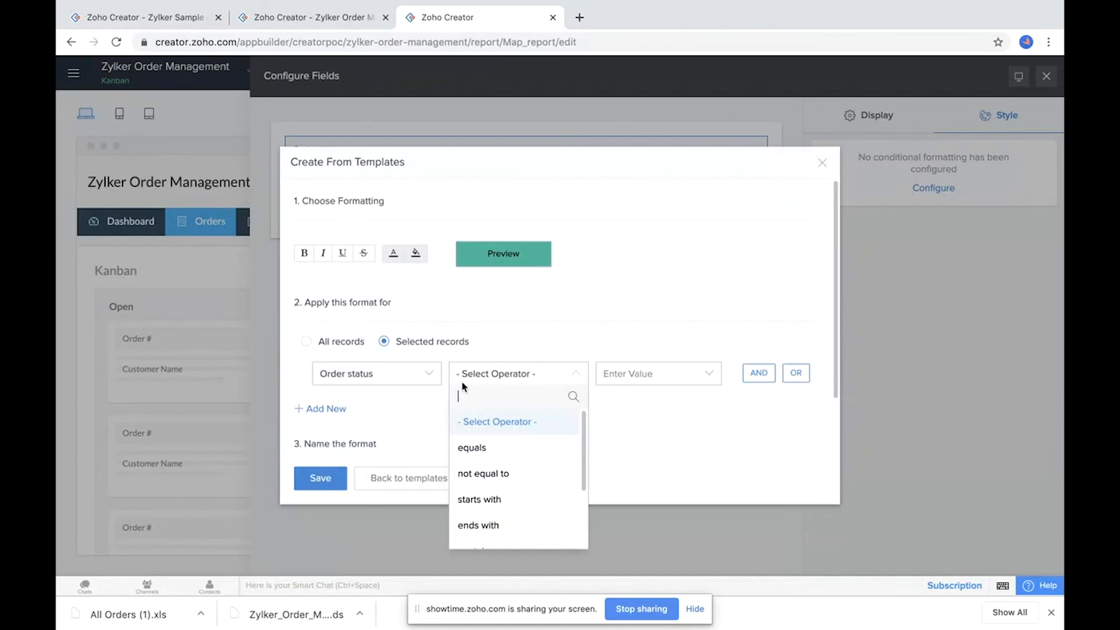
pyautogui.click(487, 446)
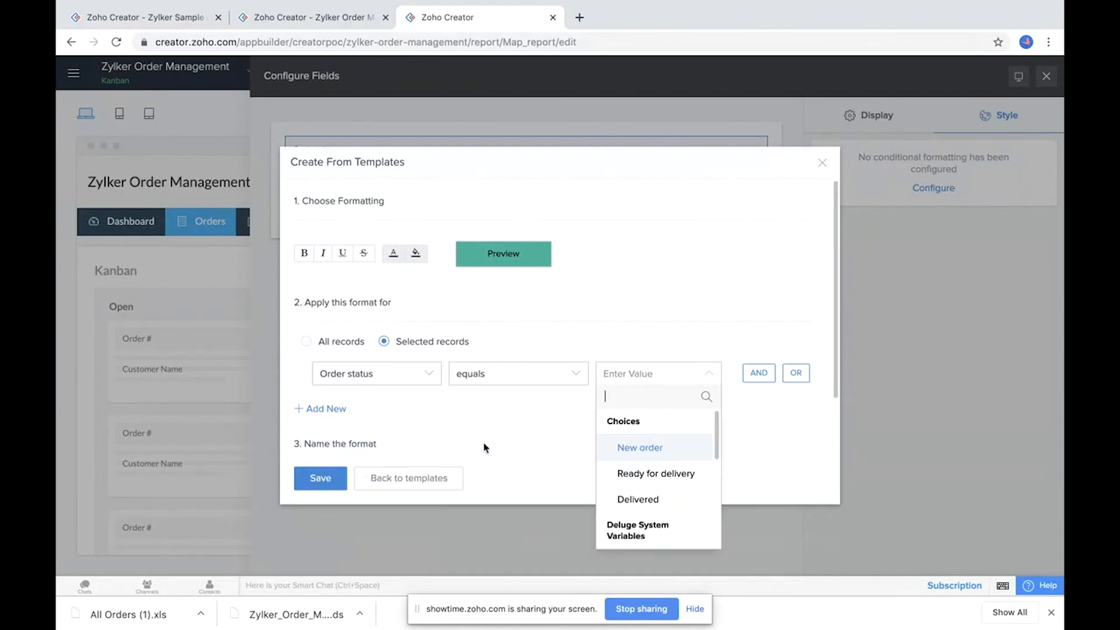
pyautogui.click(645, 450)
pyautogui.click(653, 380)
pyautogui.click(648, 477)
pyautogui.click(336, 481)
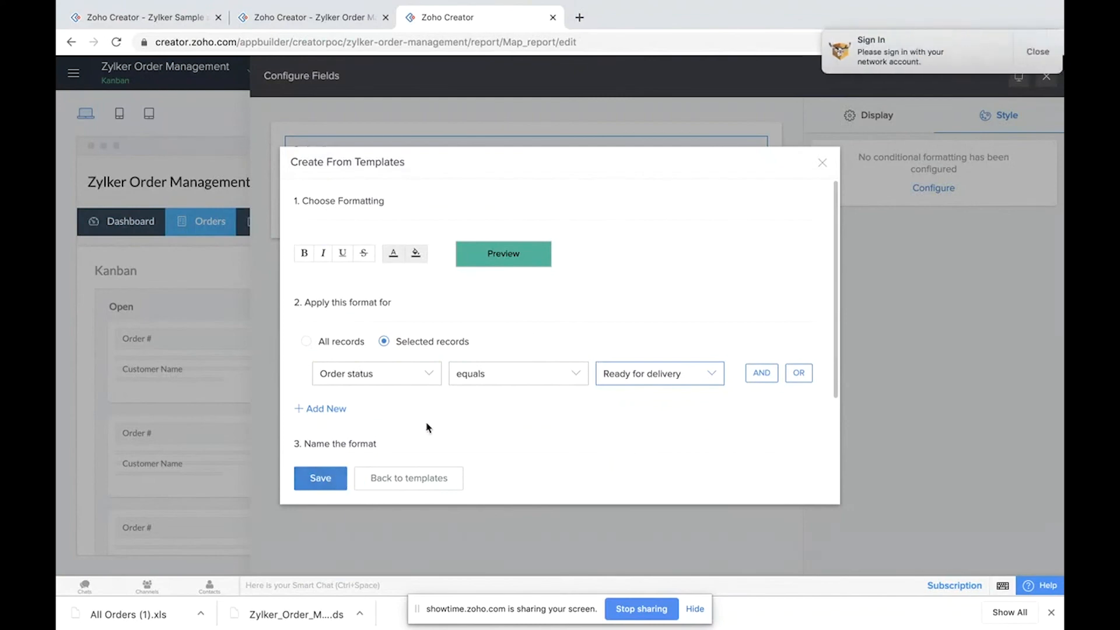
pyautogui.tripleClick(374, 425)
pyautogui.write('READY')
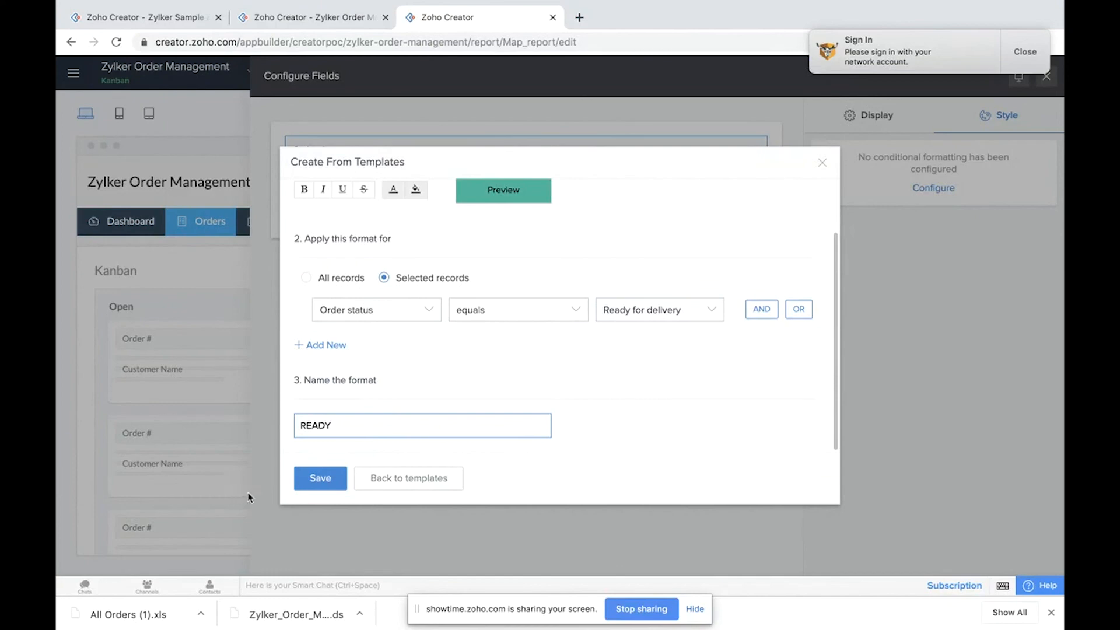
pyautogui.click(337, 488)
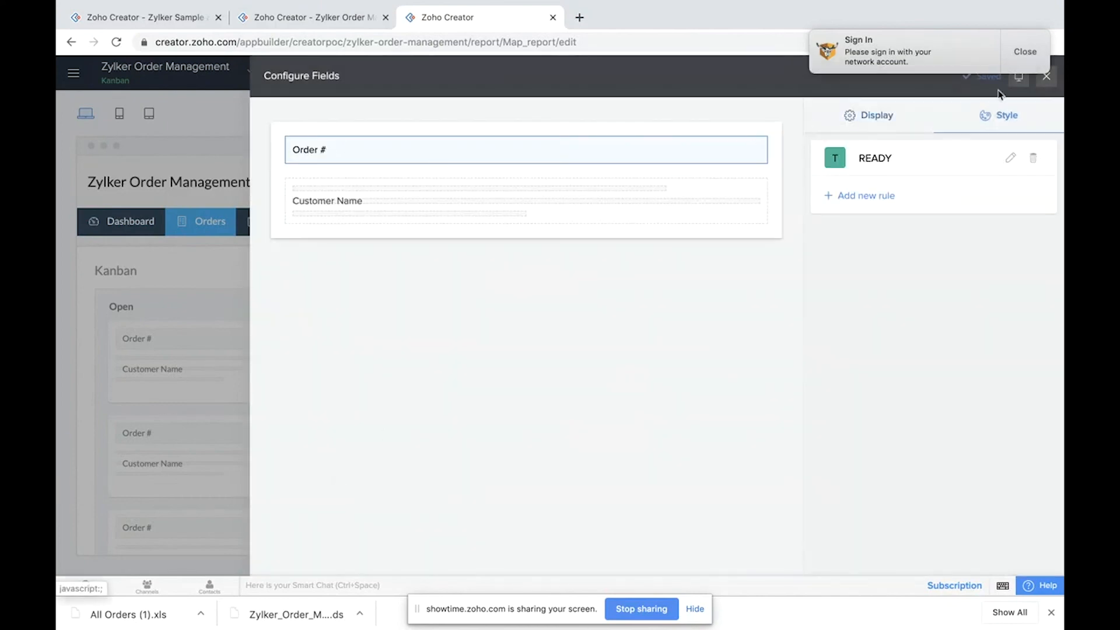
# Step: Close the field configuration and open the live application to view the Kanban report
pyautogui.click(1030, 55)
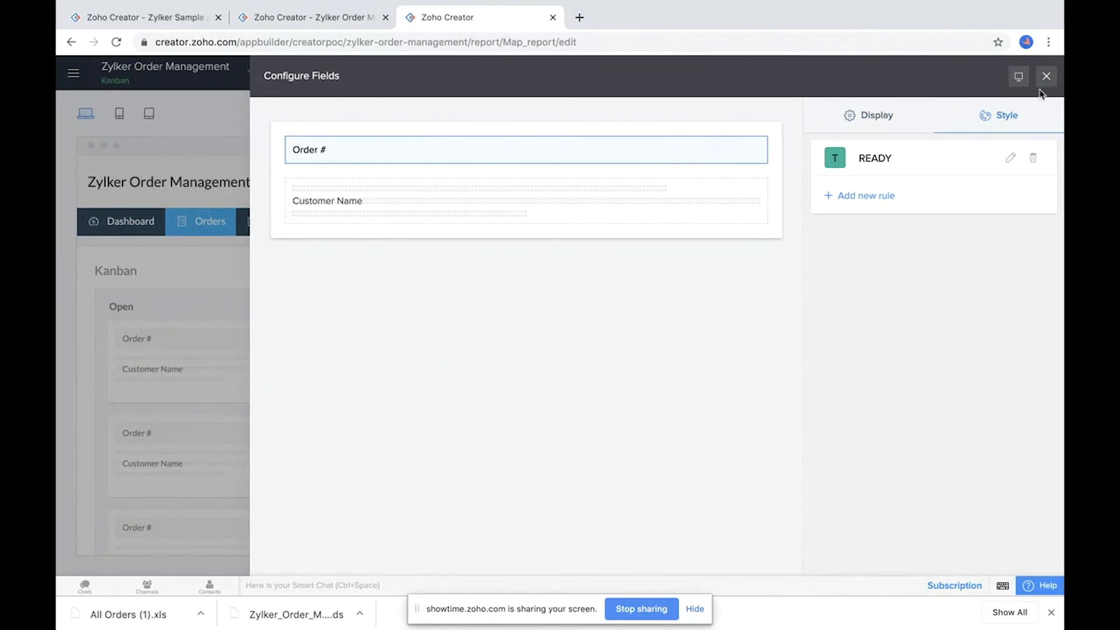
pyautogui.click(1047, 78)
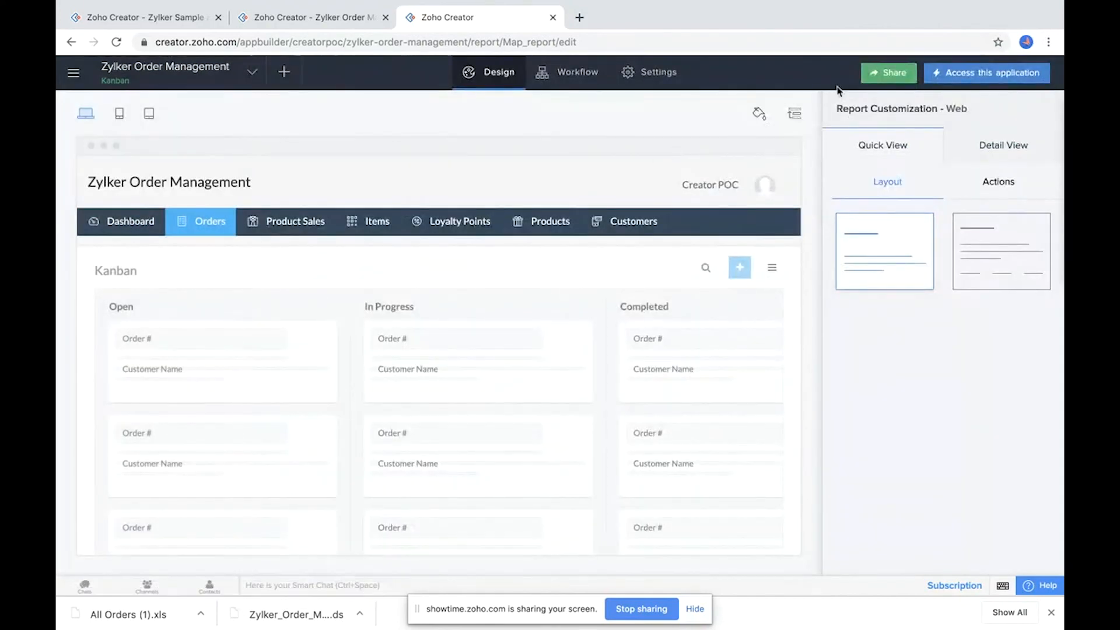
pyautogui.click(949, 74)
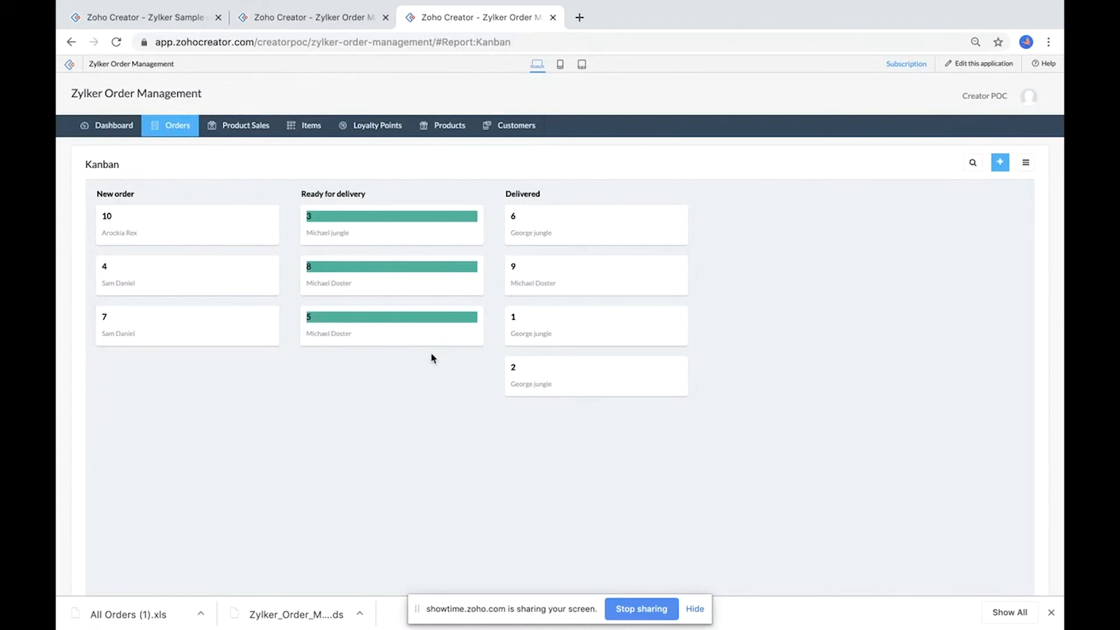
# Step: Open the Sales management dashboard from the Dashboard menu
pyautogui.moveTo(111, 126)
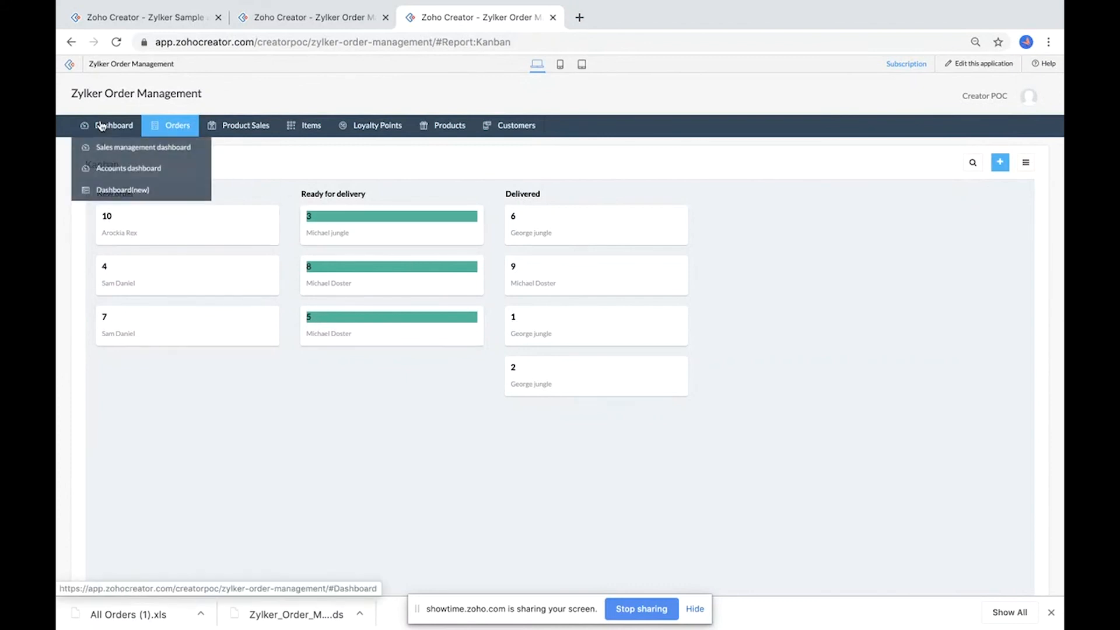
pyautogui.click(113, 153)
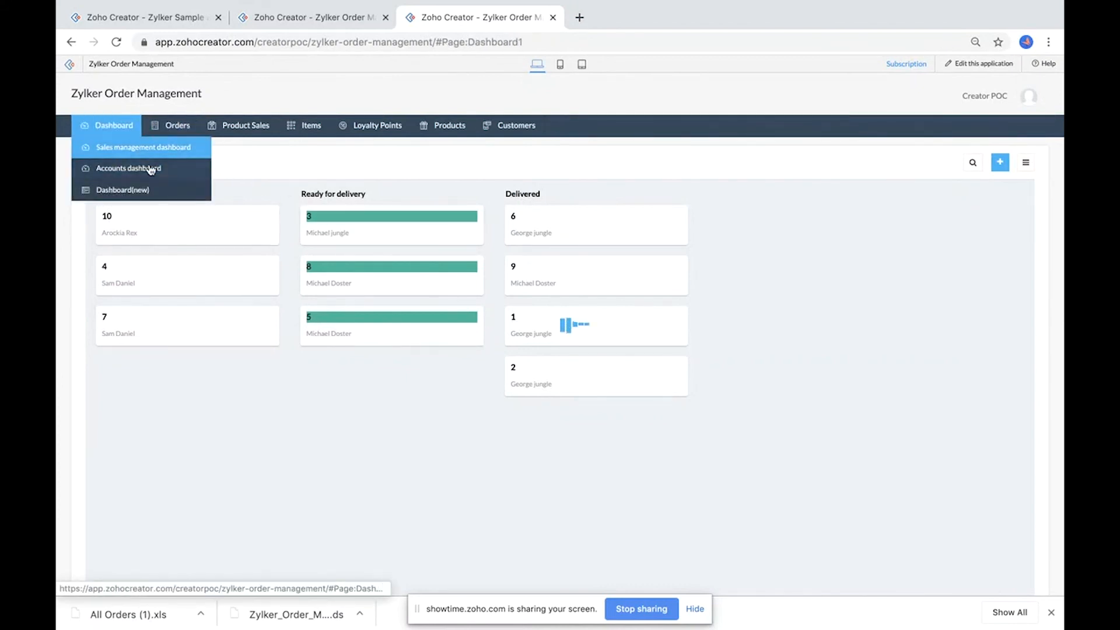
pyautogui.moveTo(102, 126)
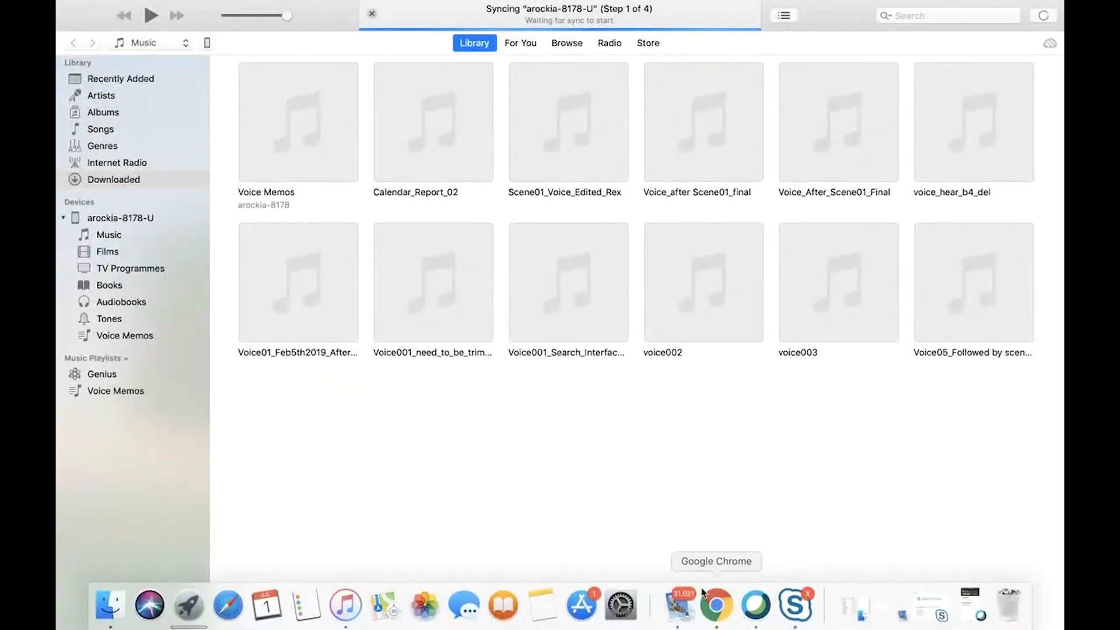
# Step: Switch to the mirrored iPhone running the Zylker Order Management mobile app and move the sign-in dialog aside
pyautogui.press('super+space')
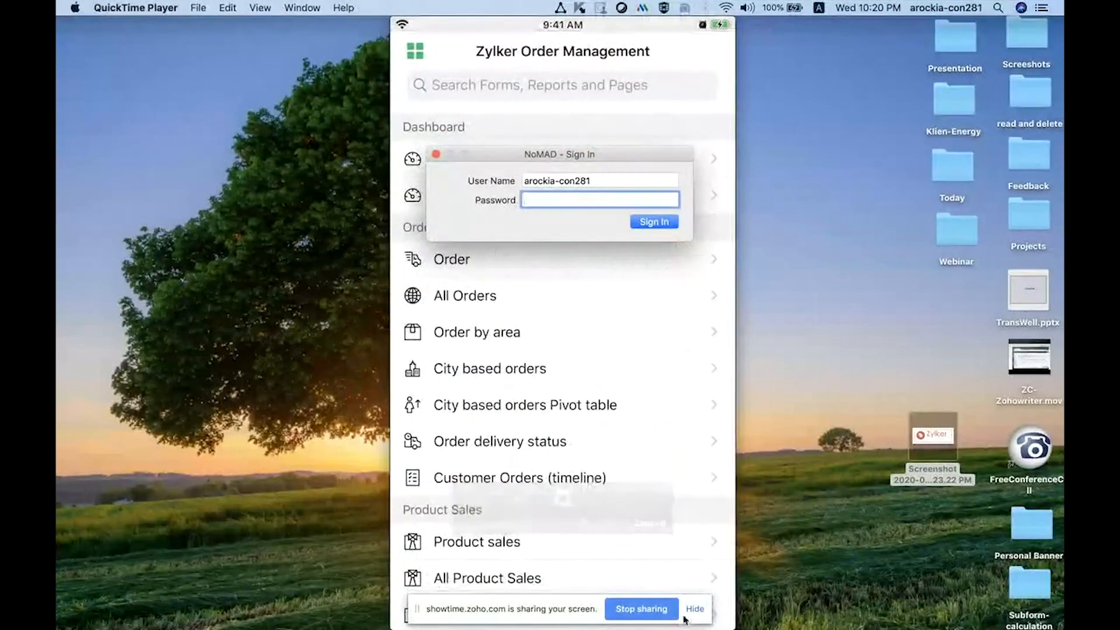
pyautogui.moveTo(639, 156); pyautogui.dragTo(1061, 626)
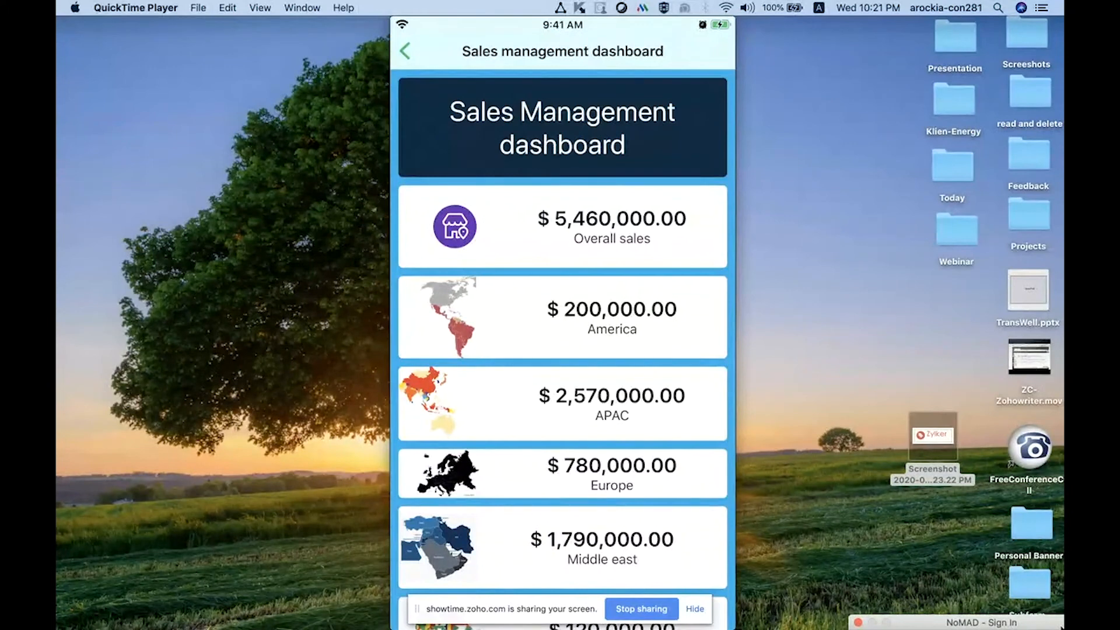
# Step: Scroll the mobile Sales management dashboard and change the Sales contribution by product chart to a funnel
pyautogui.moveTo(658, 509); pyautogui.dragTo(665, 360)
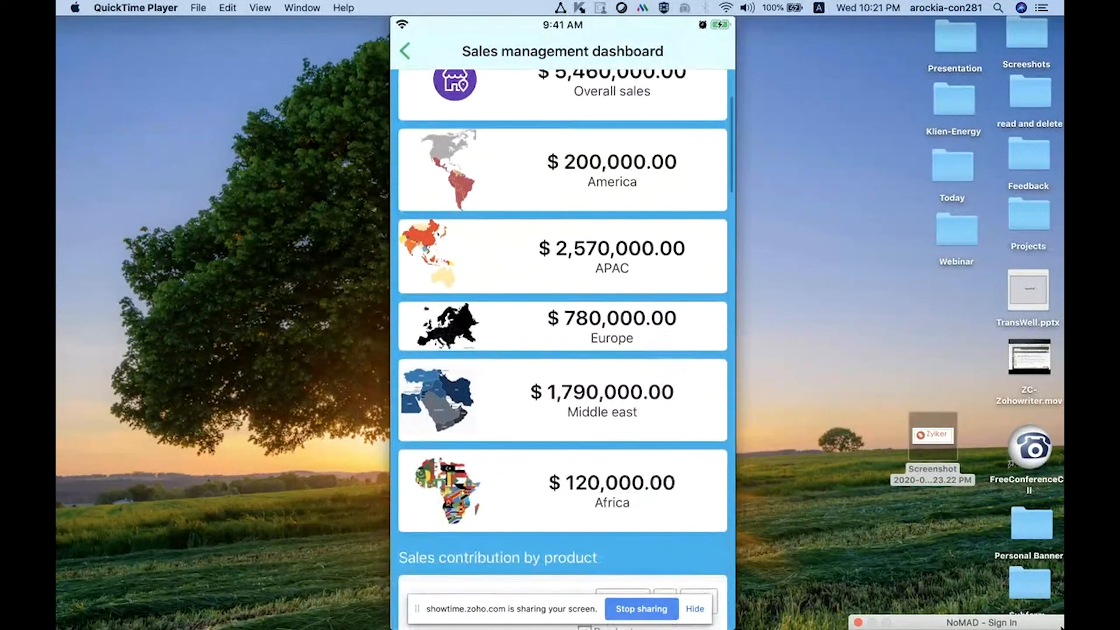
pyautogui.moveTo(663, 520); pyautogui.dragTo(662, 420)
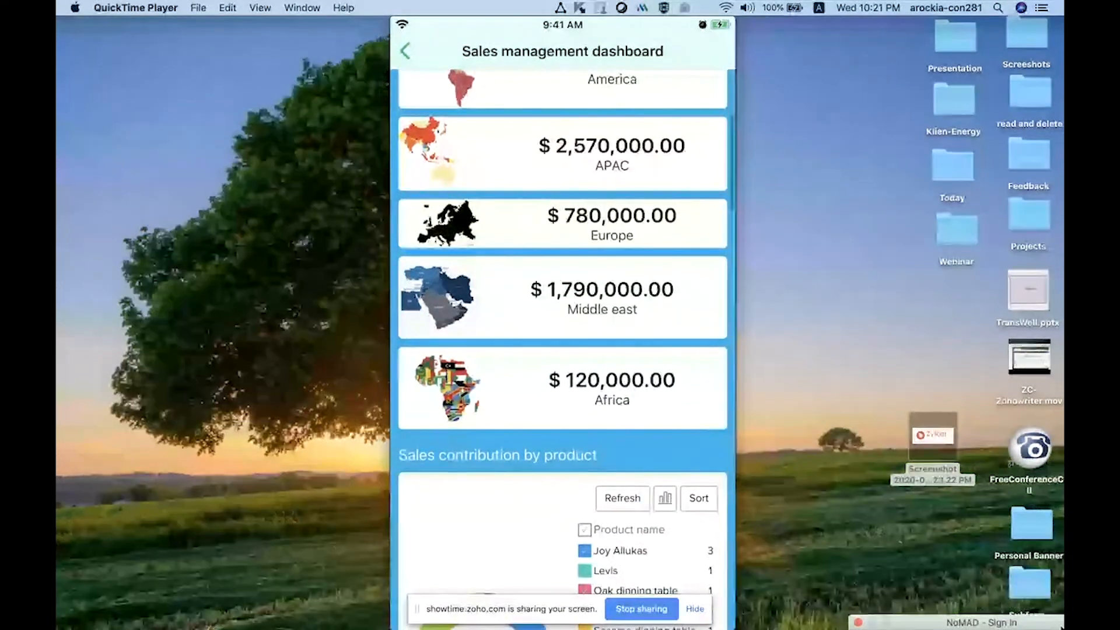
pyautogui.moveTo(662, 532); pyautogui.dragTo(616, 489)
pyautogui.click(665, 216)
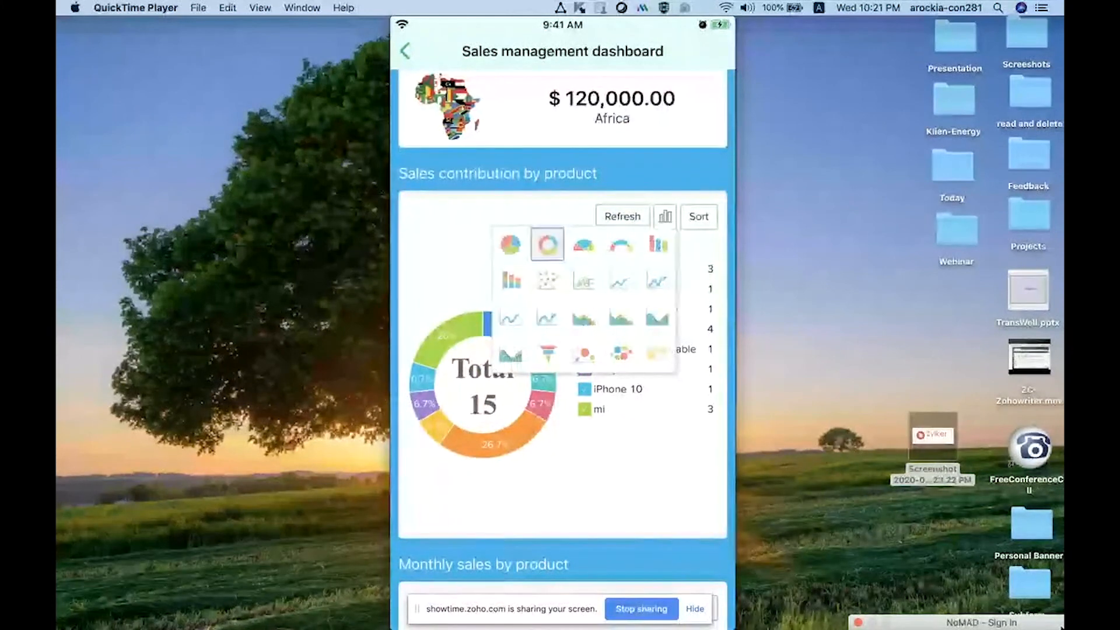
pyautogui.click(547, 353)
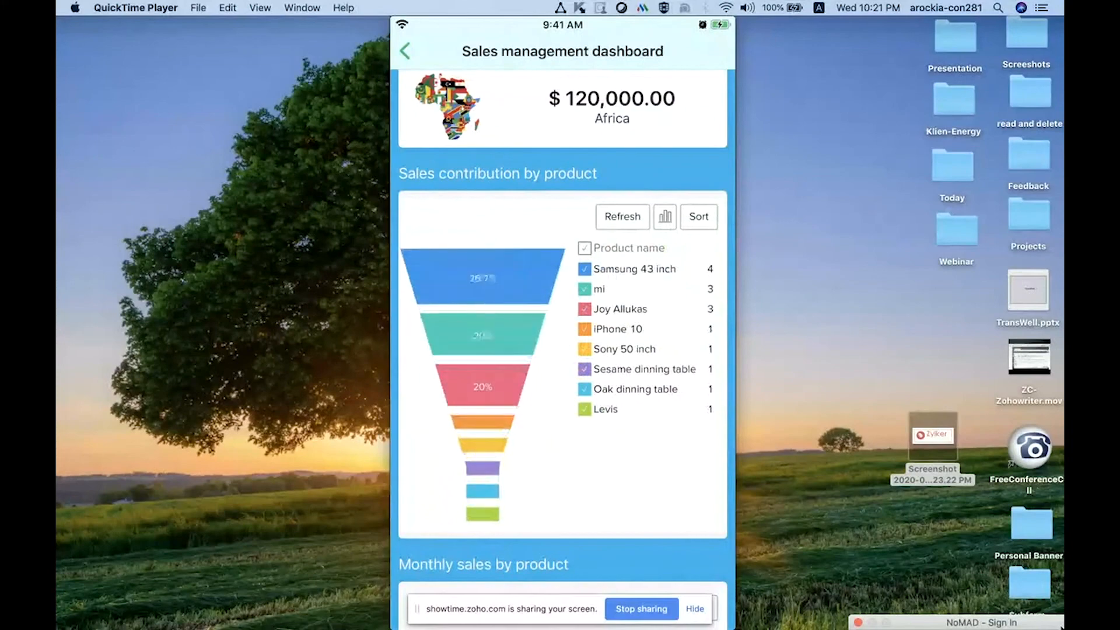
# Step: Scroll through the mobile dashboard's monthly sales, category, target and city charts
pyautogui.moveTo(683, 516); pyautogui.dragTo(690, 259)
pyautogui.moveTo(675, 604); pyautogui.dragTo(675, 526)
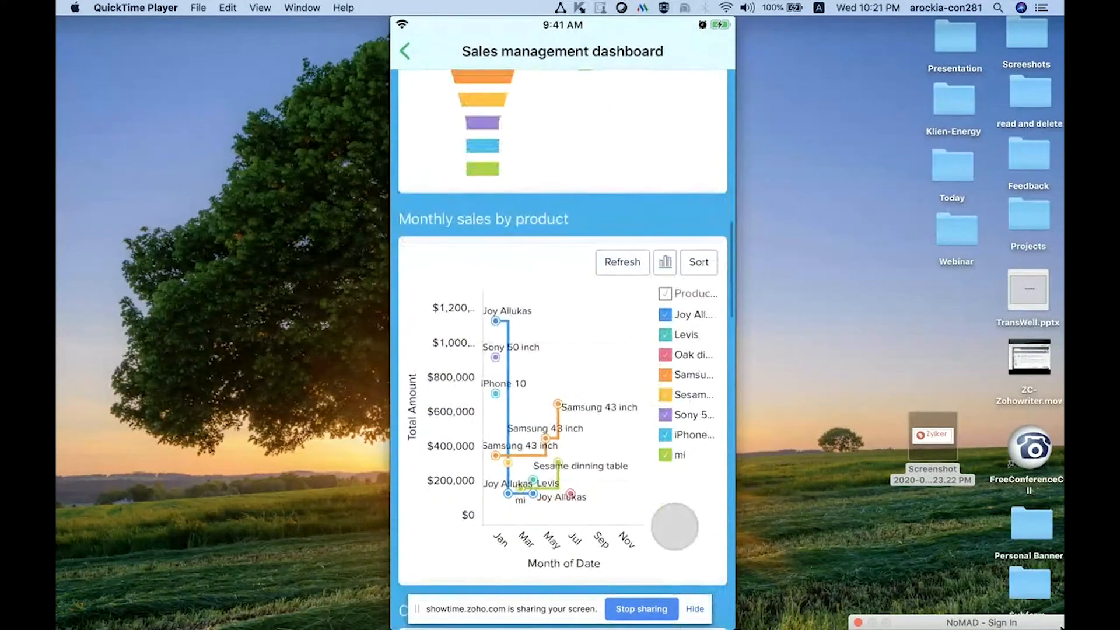
pyautogui.moveTo(675, 526); pyautogui.dragTo(667, 432)
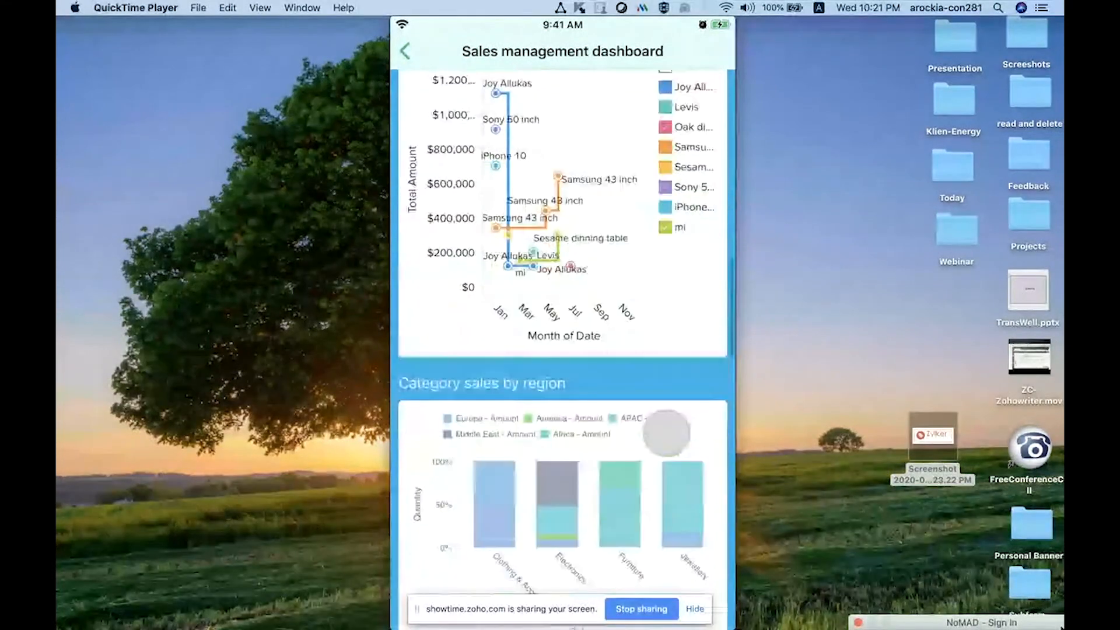
pyautogui.moveTo(671, 513); pyautogui.dragTo(670, 327)
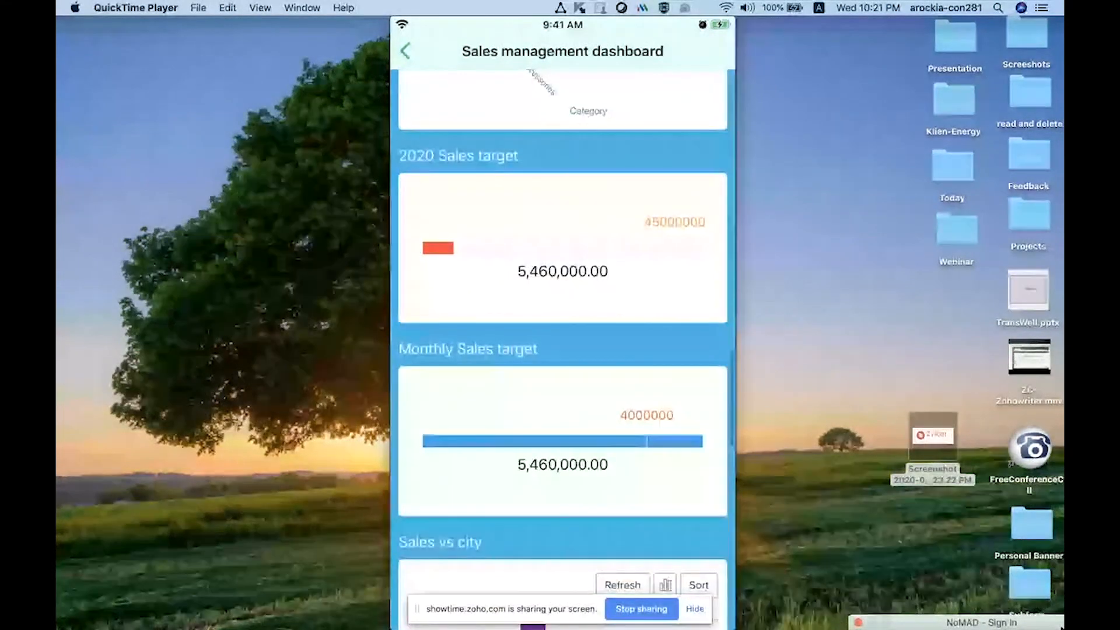
pyautogui.moveTo(570, 262); pyautogui.dragTo(569, 432)
# Step: Open the Accounts dashboard on the mobile app and scroll through its list and map reports
pyautogui.click(417, 51)
pyautogui.click(567, 194)
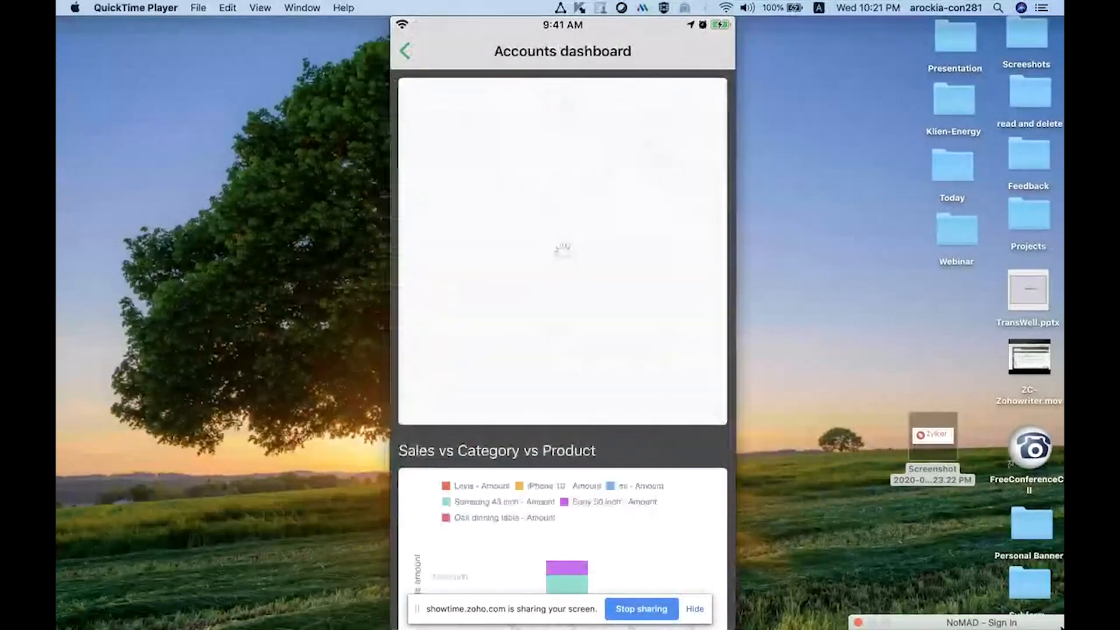
pyautogui.moveTo(685, 493); pyautogui.dragTo(688, 207)
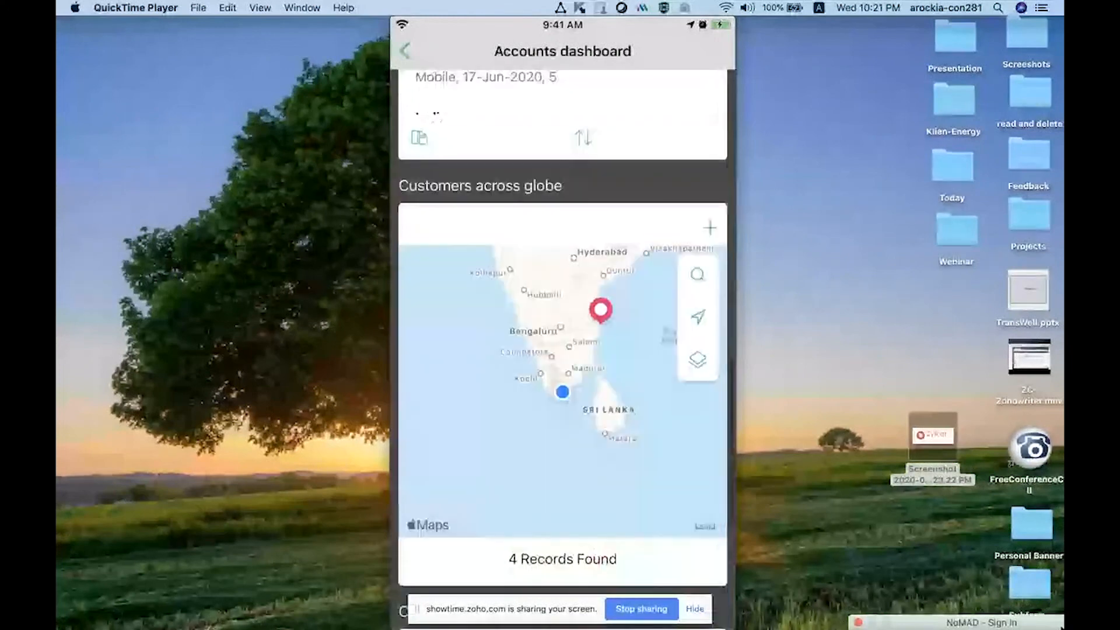
pyautogui.moveTo(668, 489); pyautogui.dragTo(682, 300)
pyautogui.moveTo(617, 557); pyautogui.dragTo(637, 277)
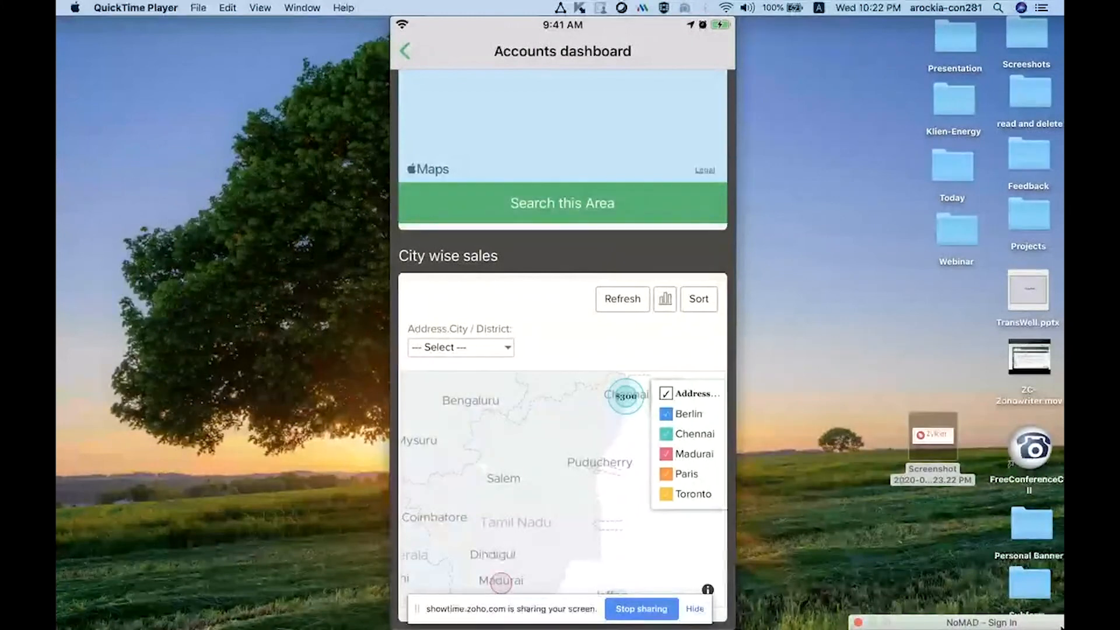
pyautogui.click(666, 325)
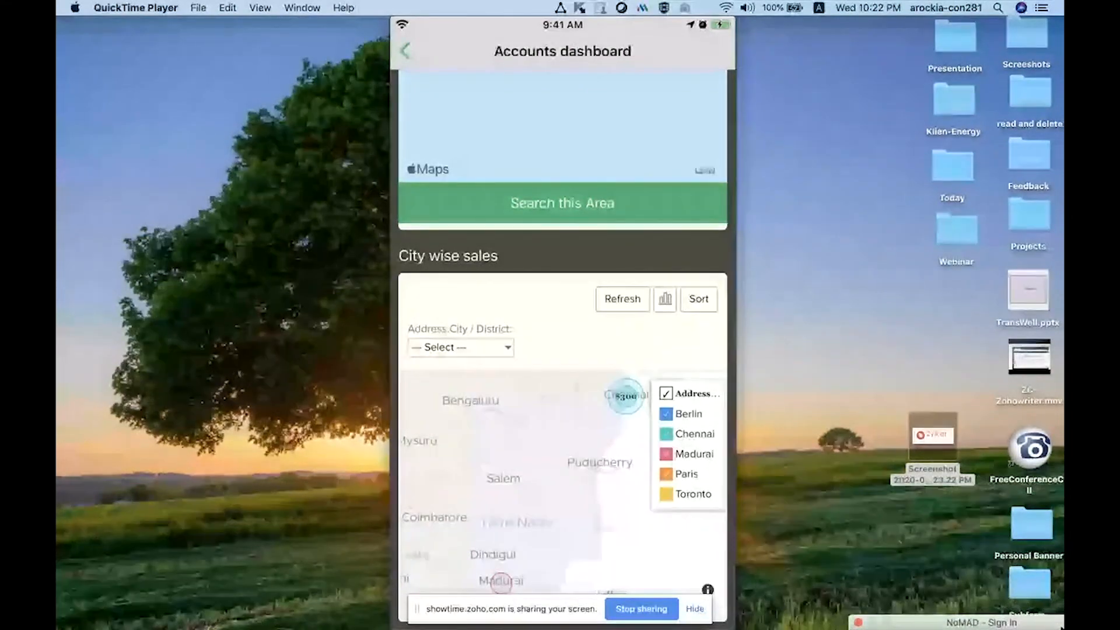
pyautogui.moveTo(644, 320); pyautogui.dragTo(644, 581)
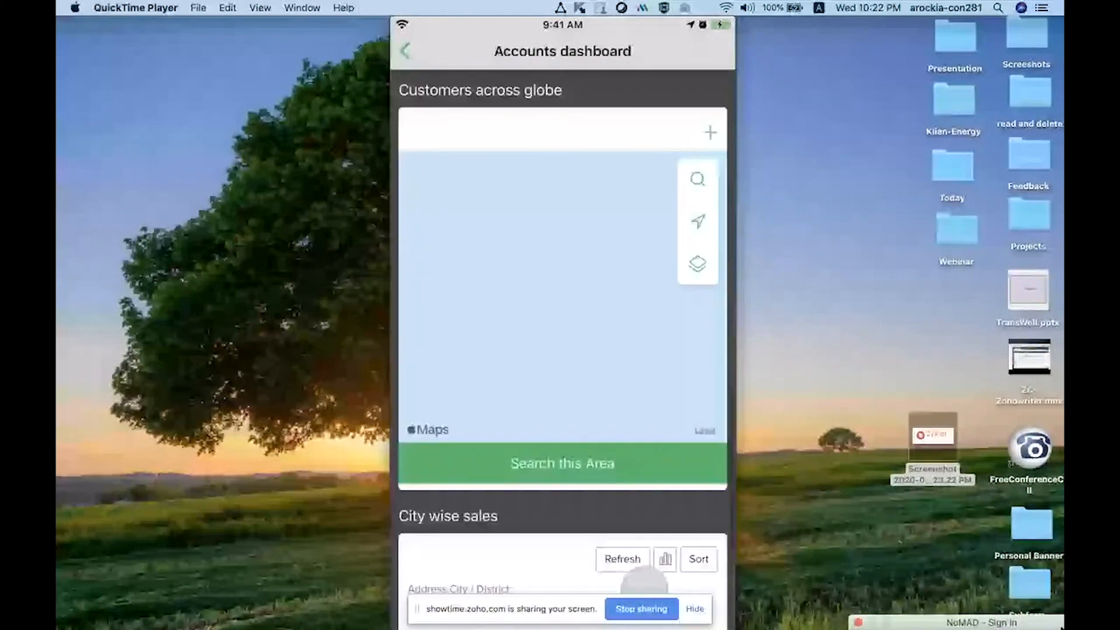